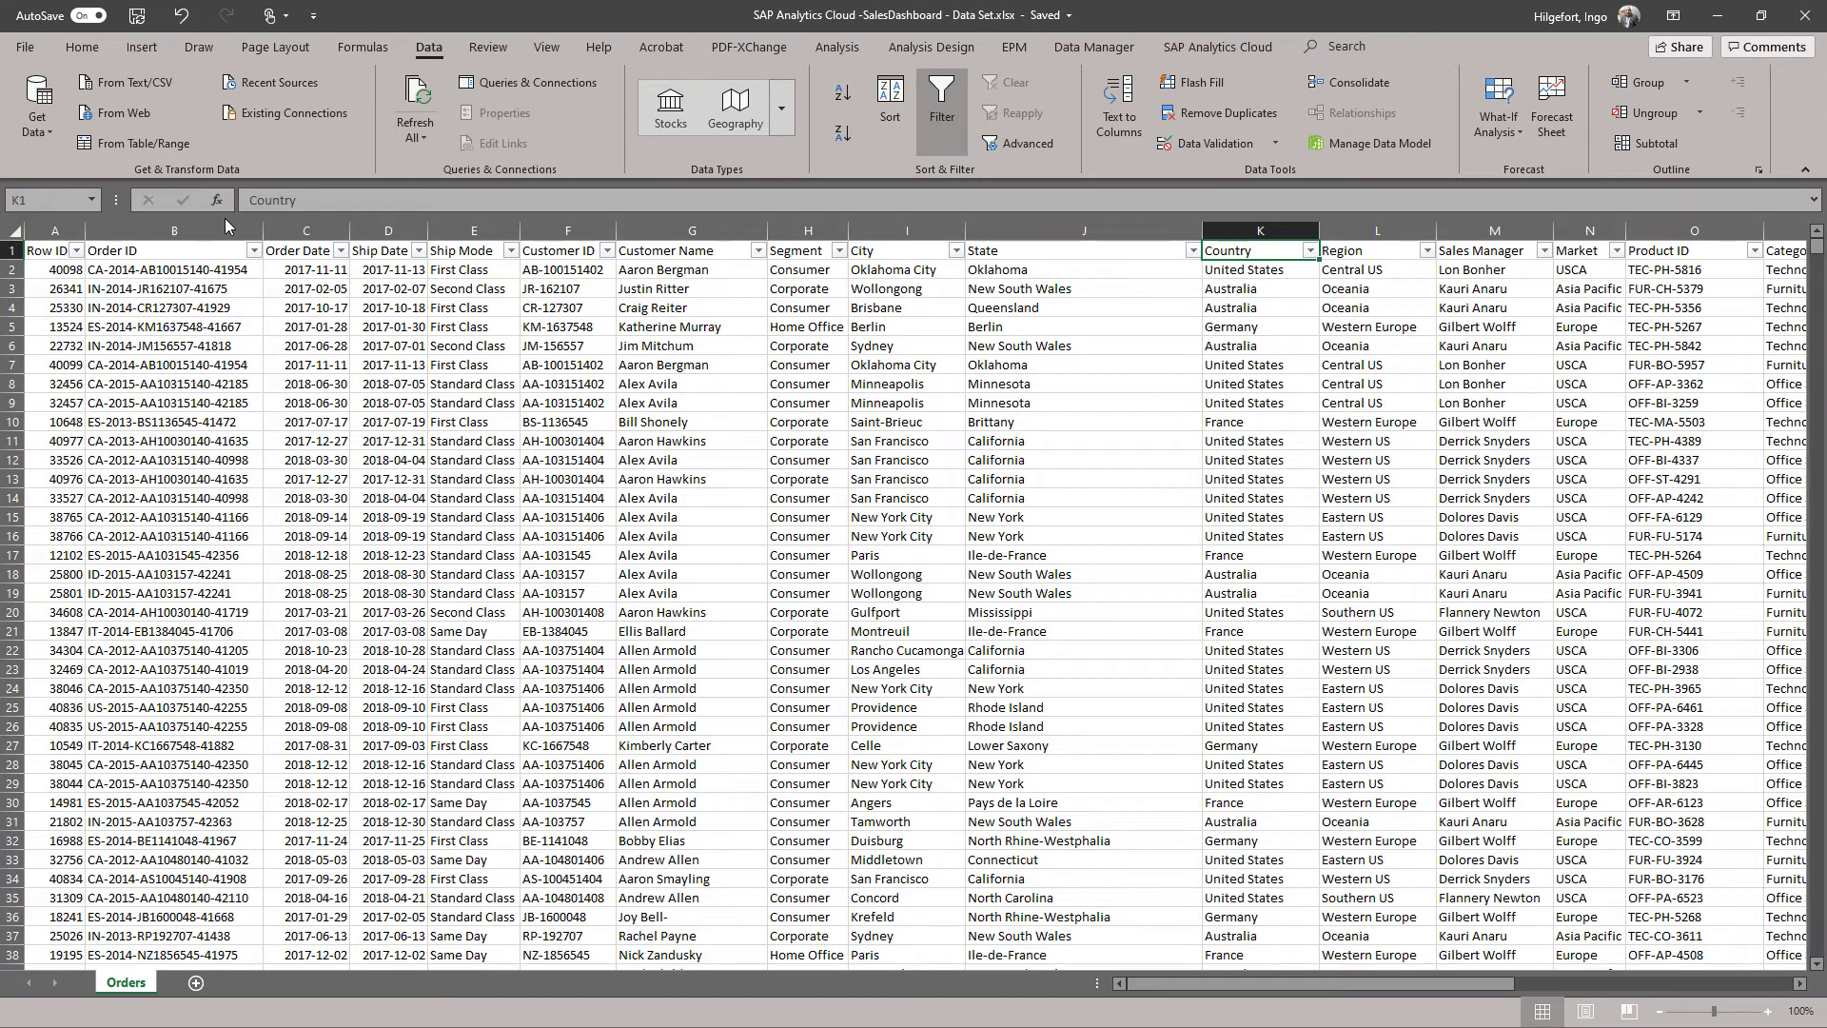
Select the Sales Manager column, then the Product ID through Category columns on the Orders sheet.
click(398, 219)
click(1494, 230)
drag(1493, 992, 1765, 993)
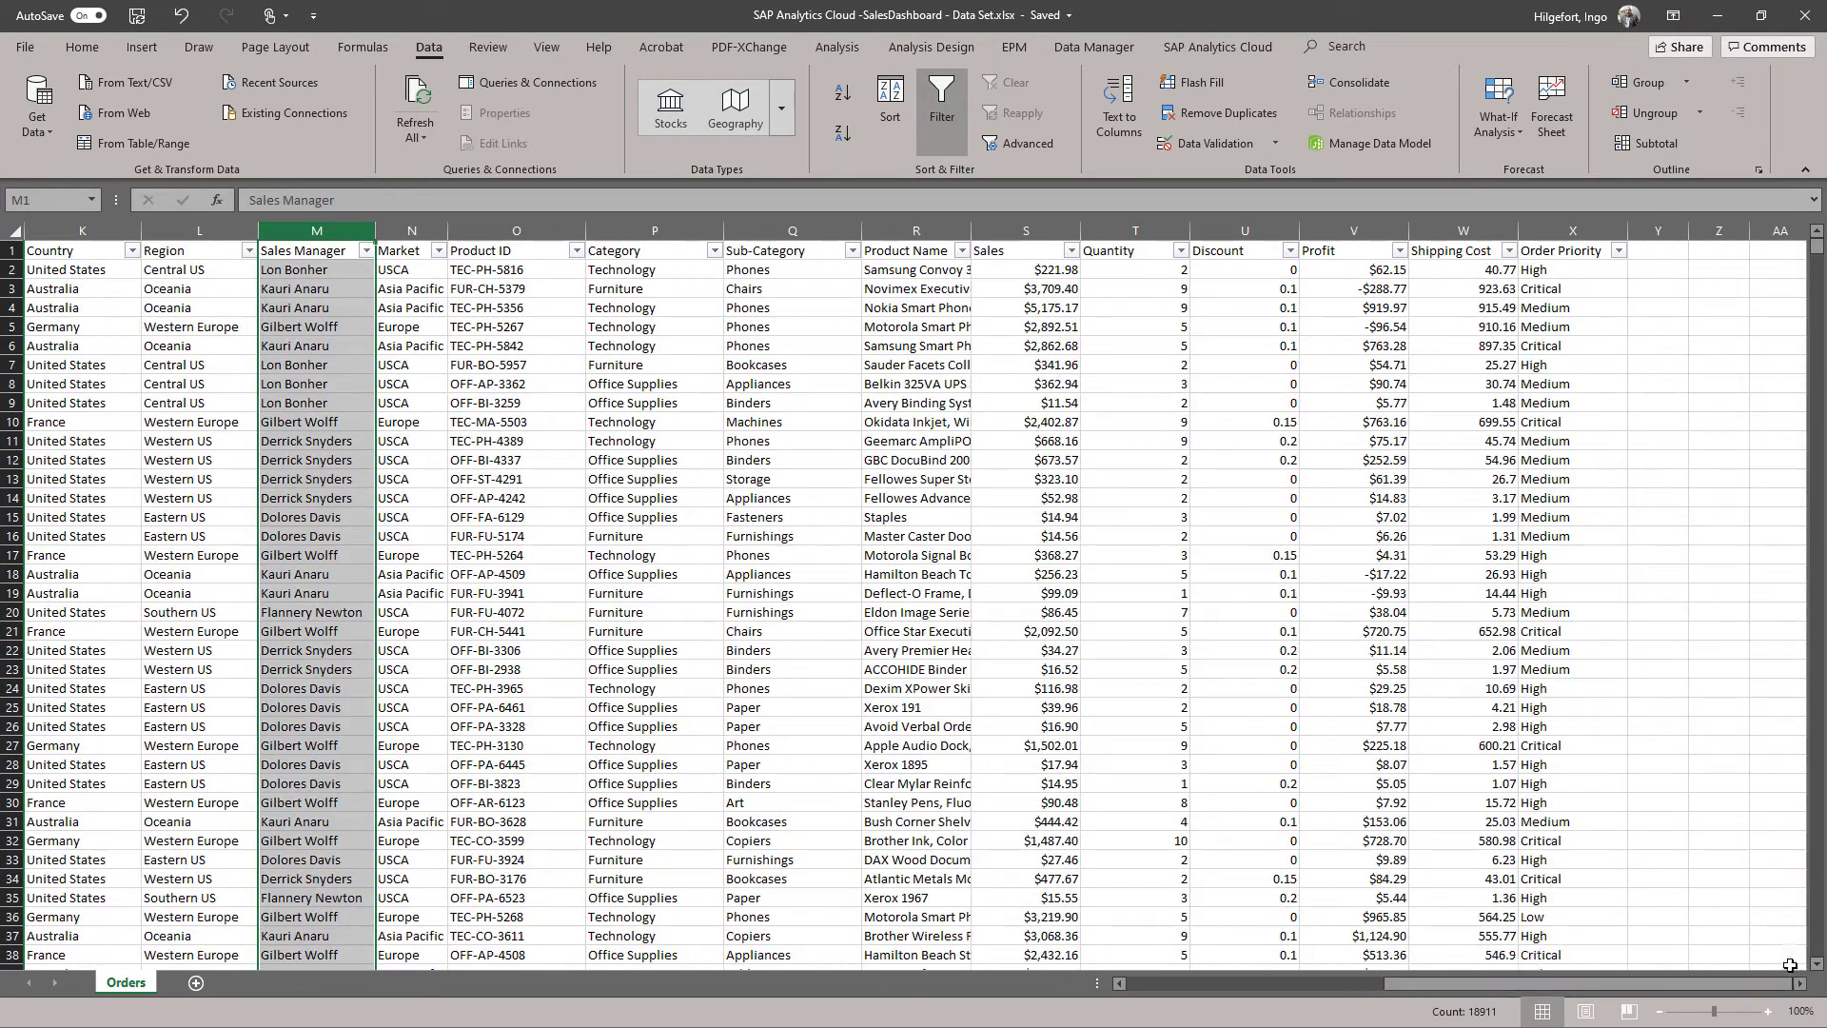
click(511, 228)
drag(551, 225, 656, 229)
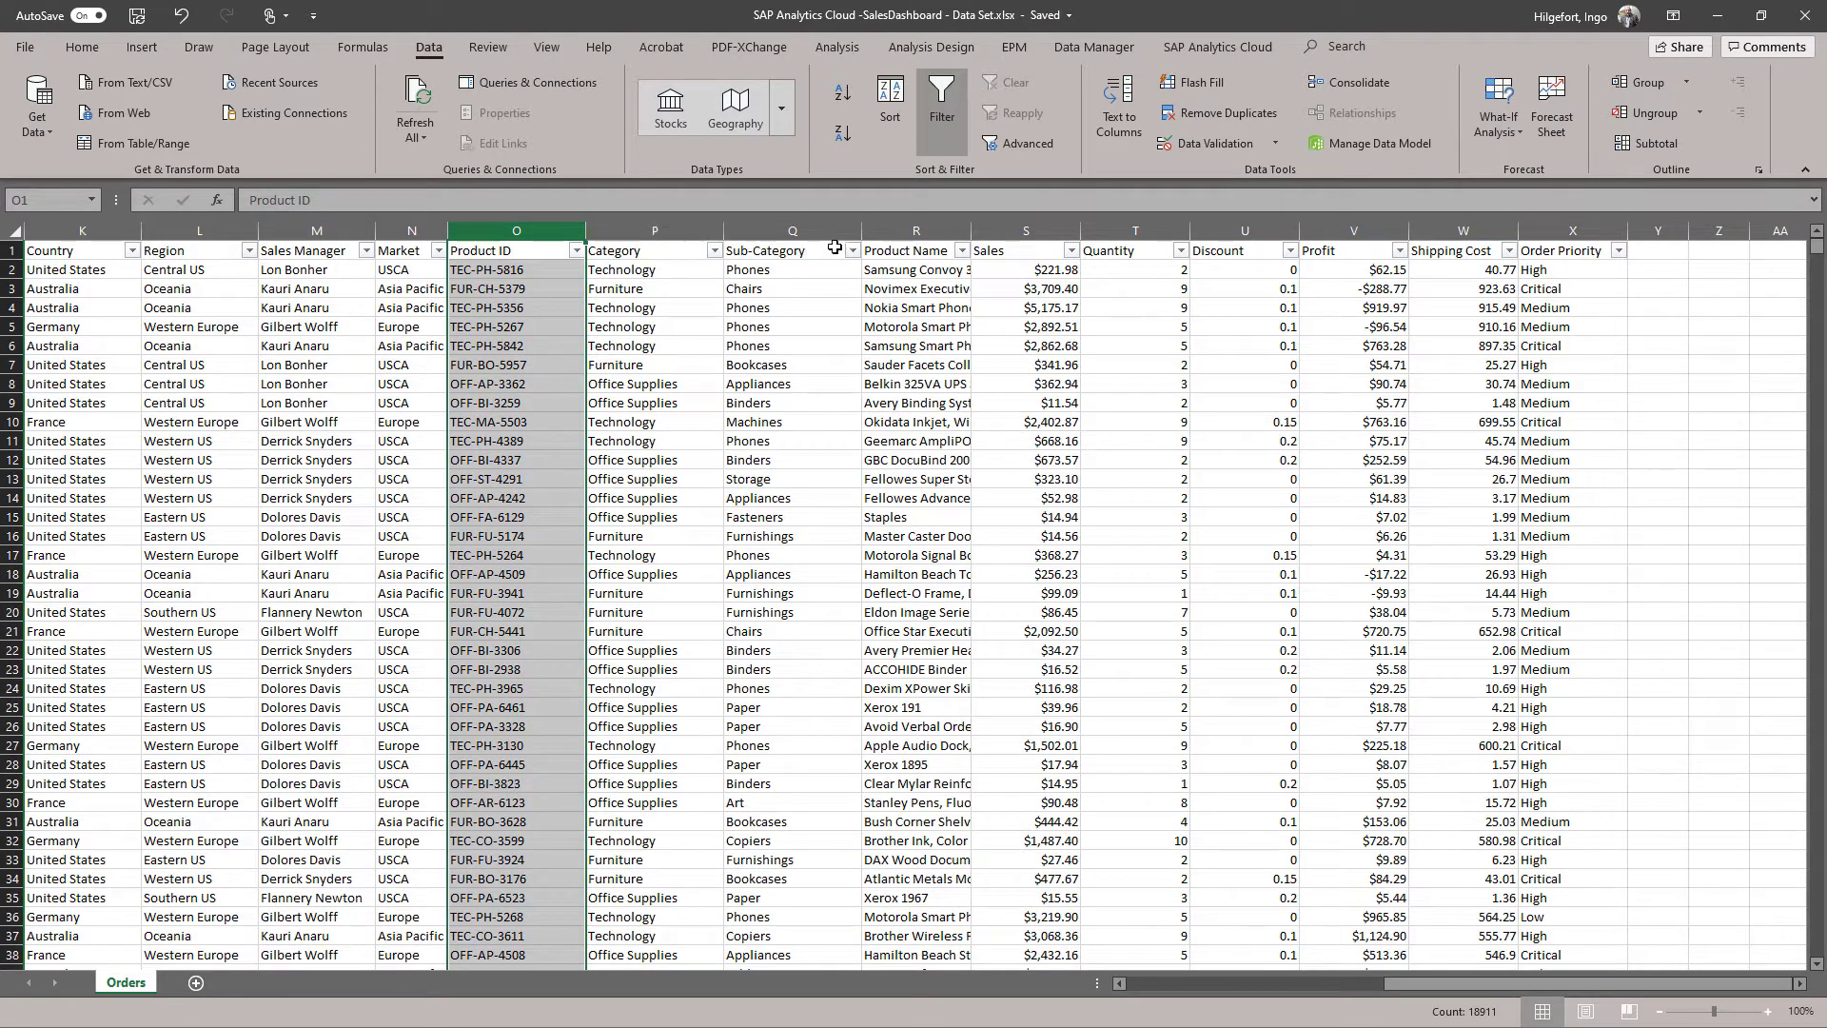
Autofit the Product Name column, narrow it slightly, and return to column A.
double_click(971, 231)
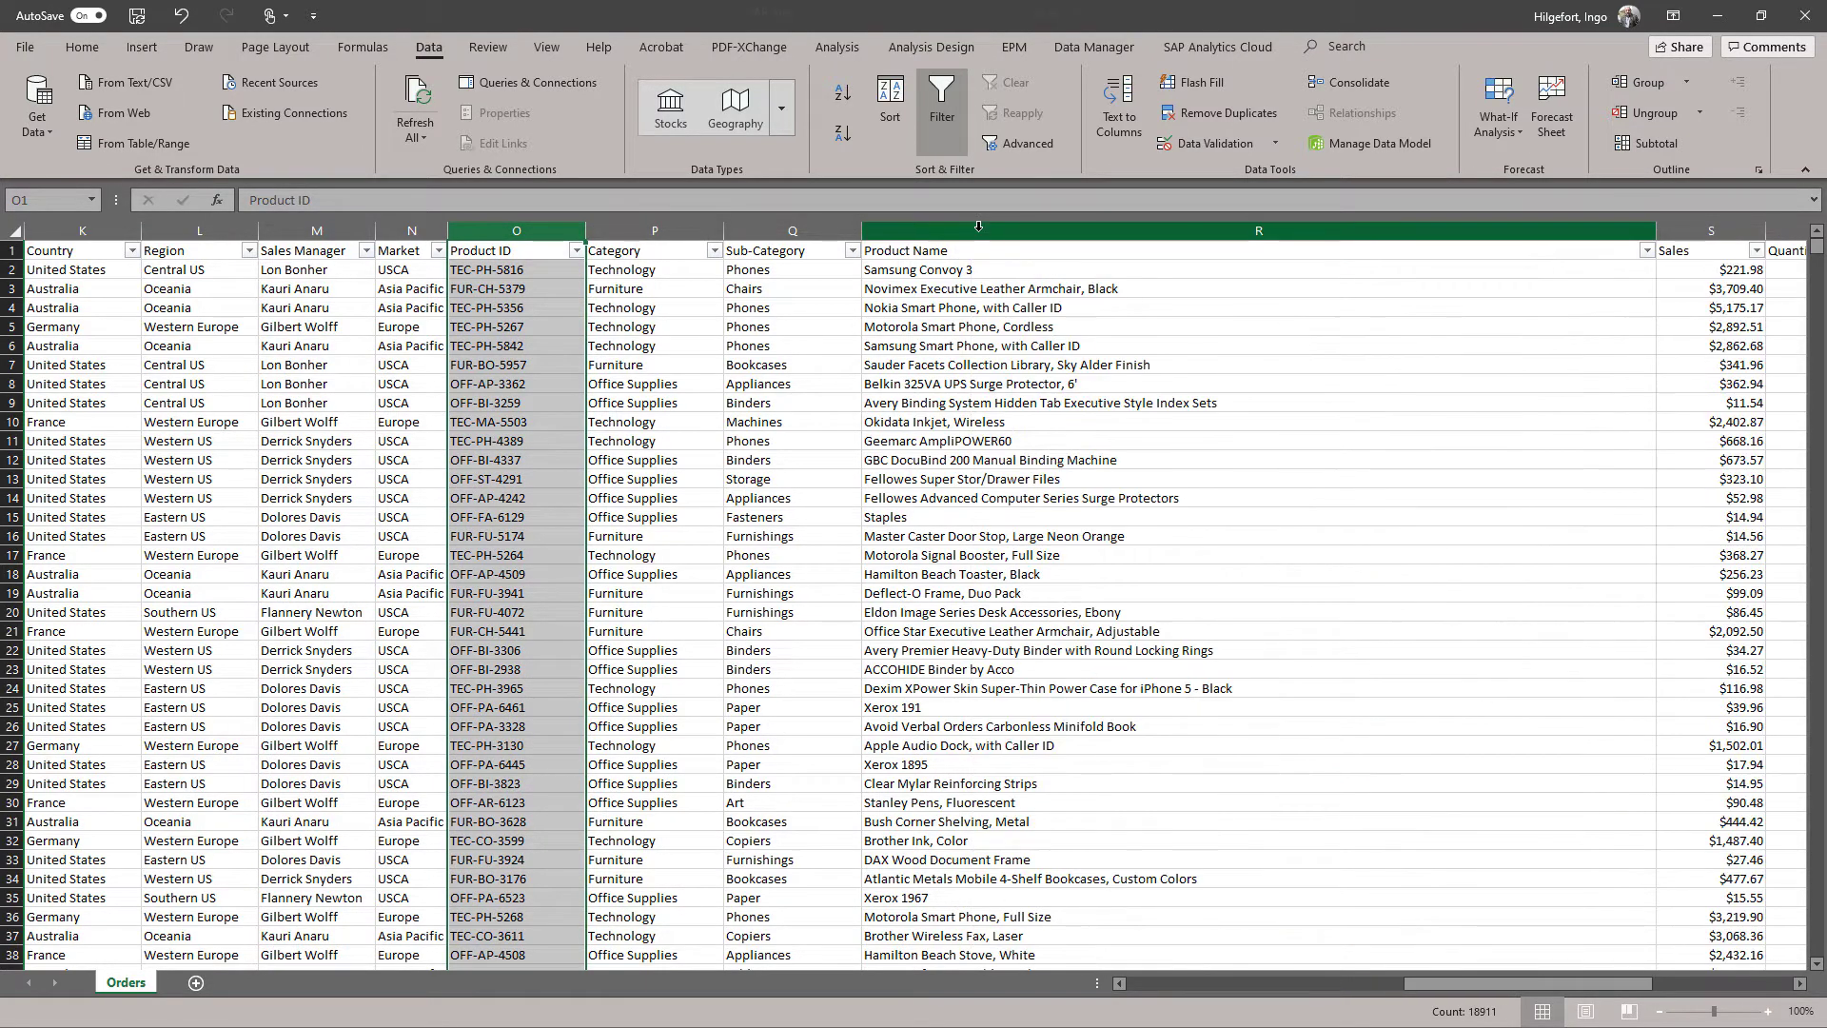
click(1656, 231)
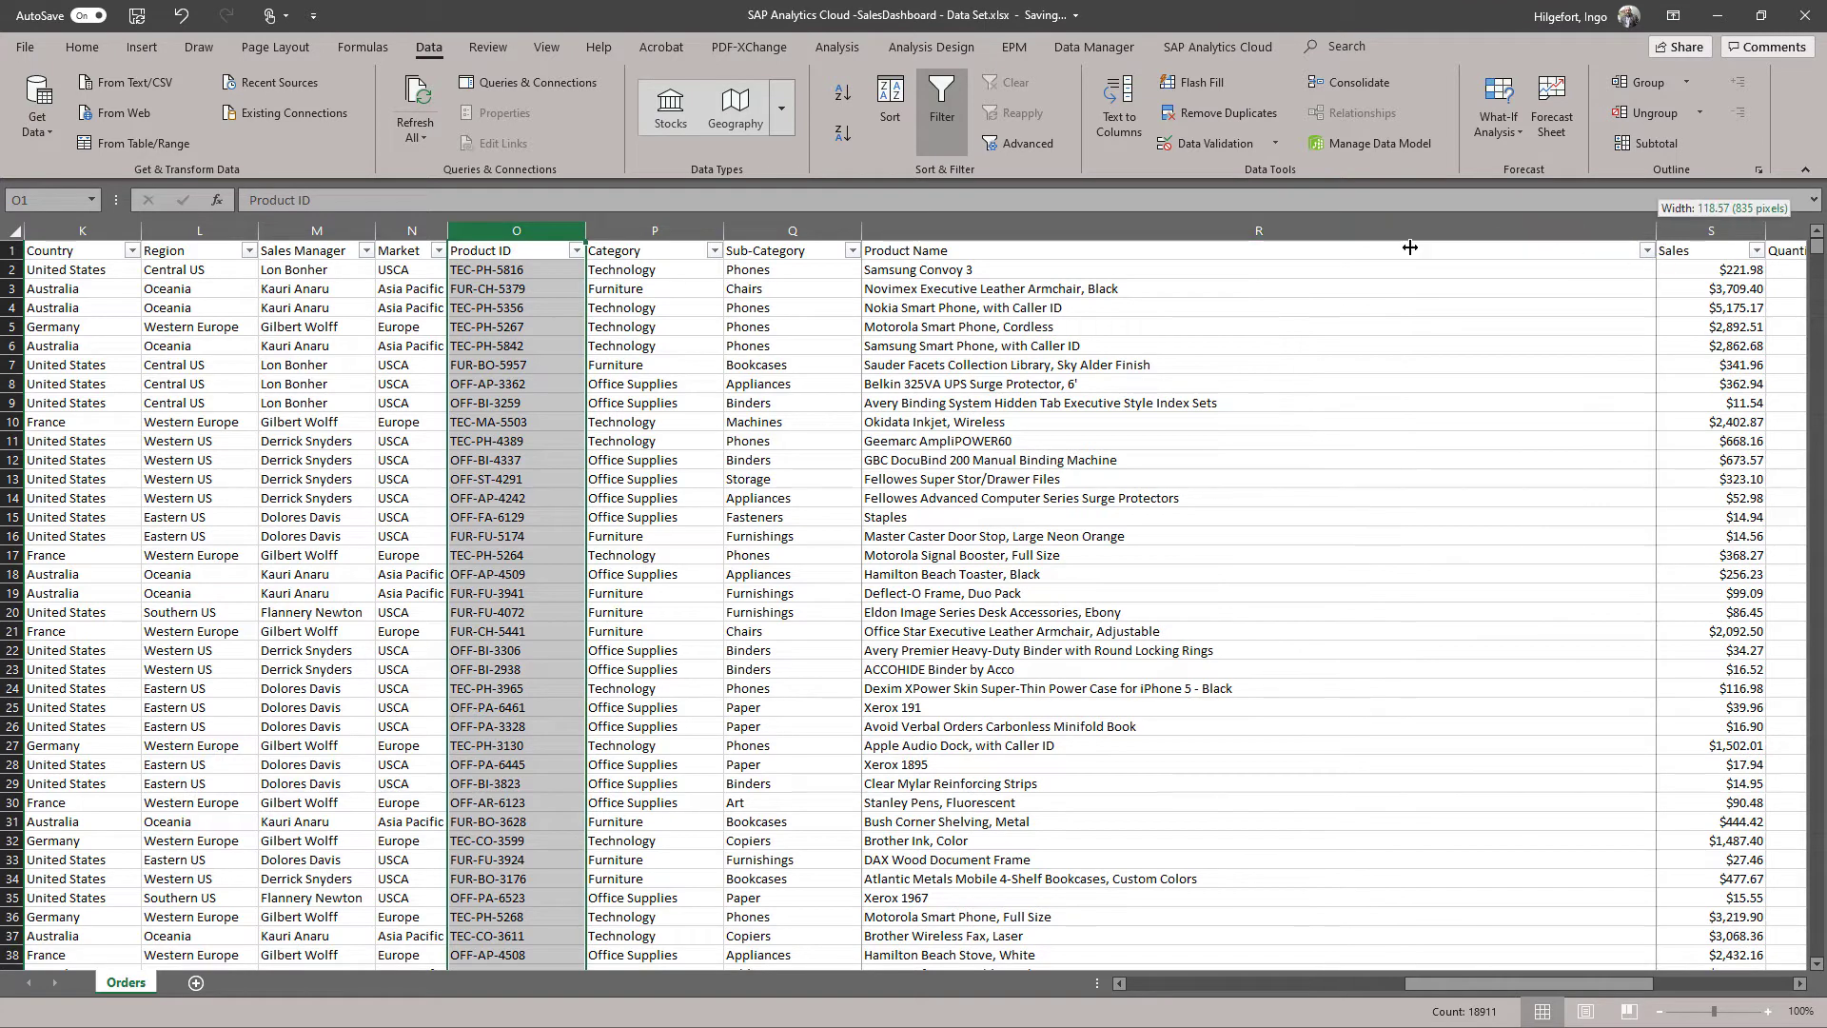
drag(1047, 288, 1018, 290)
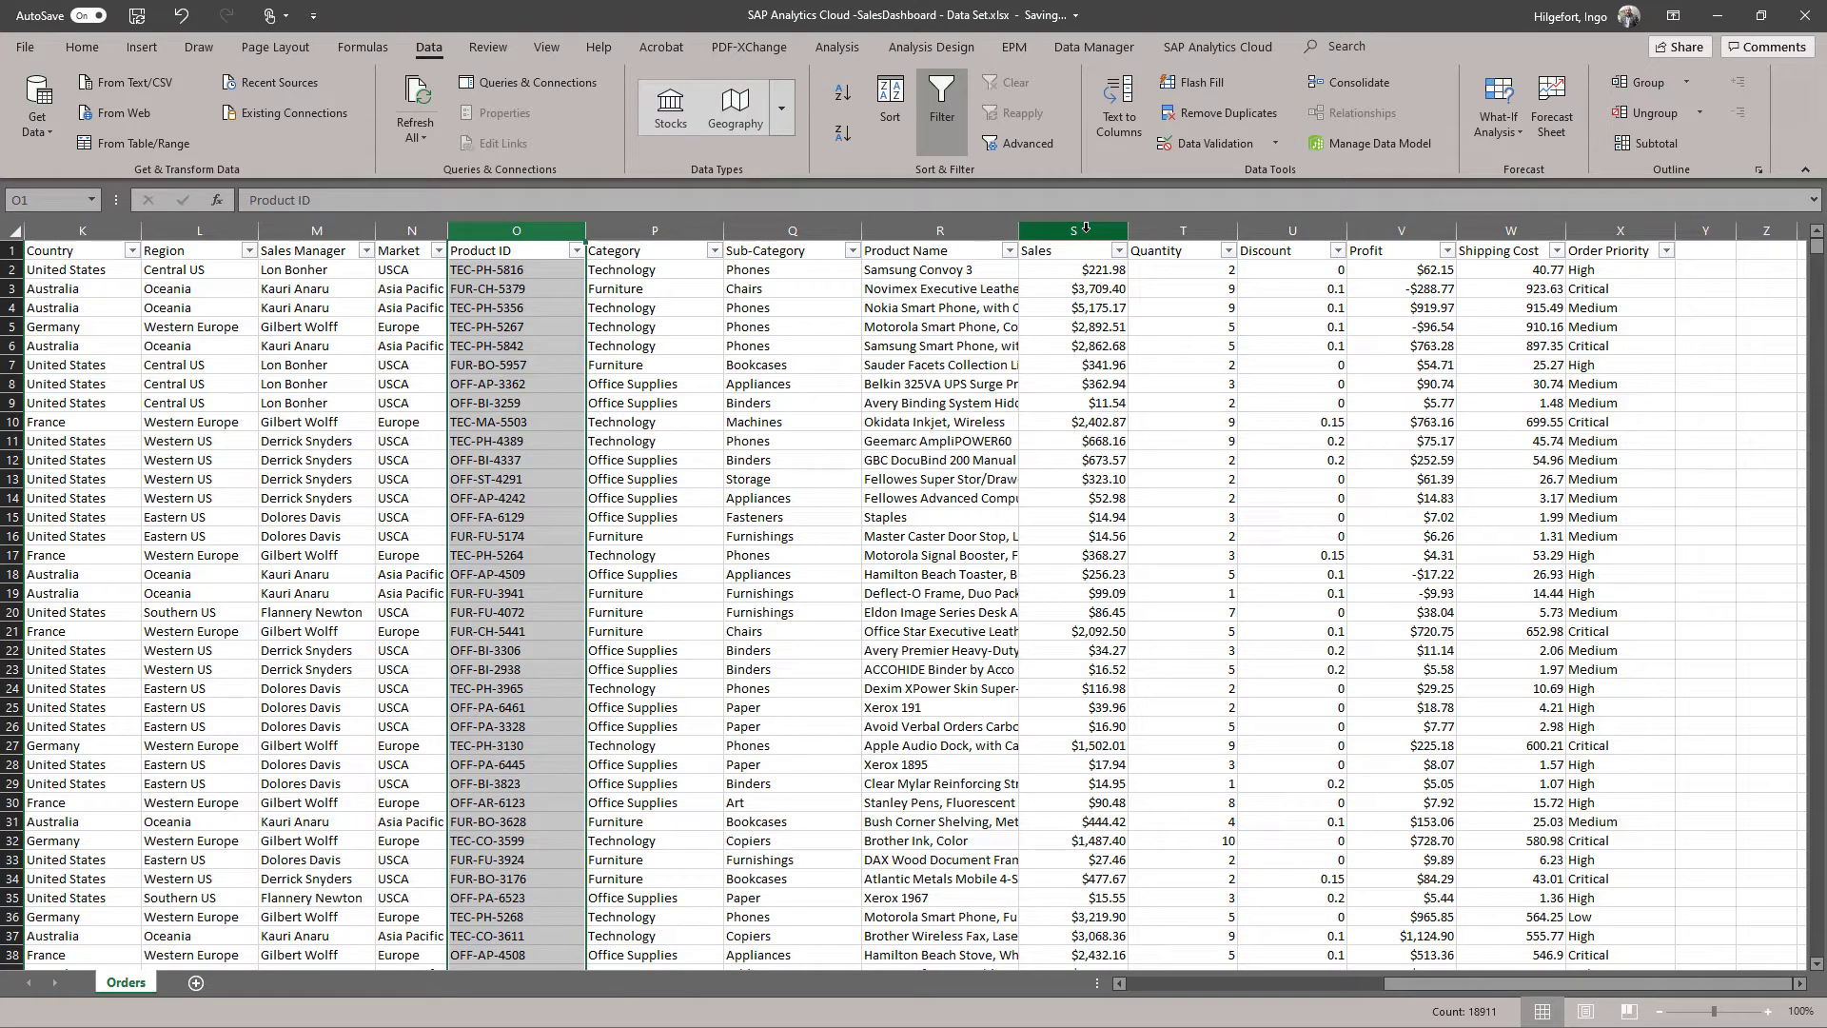
click(1161, 984)
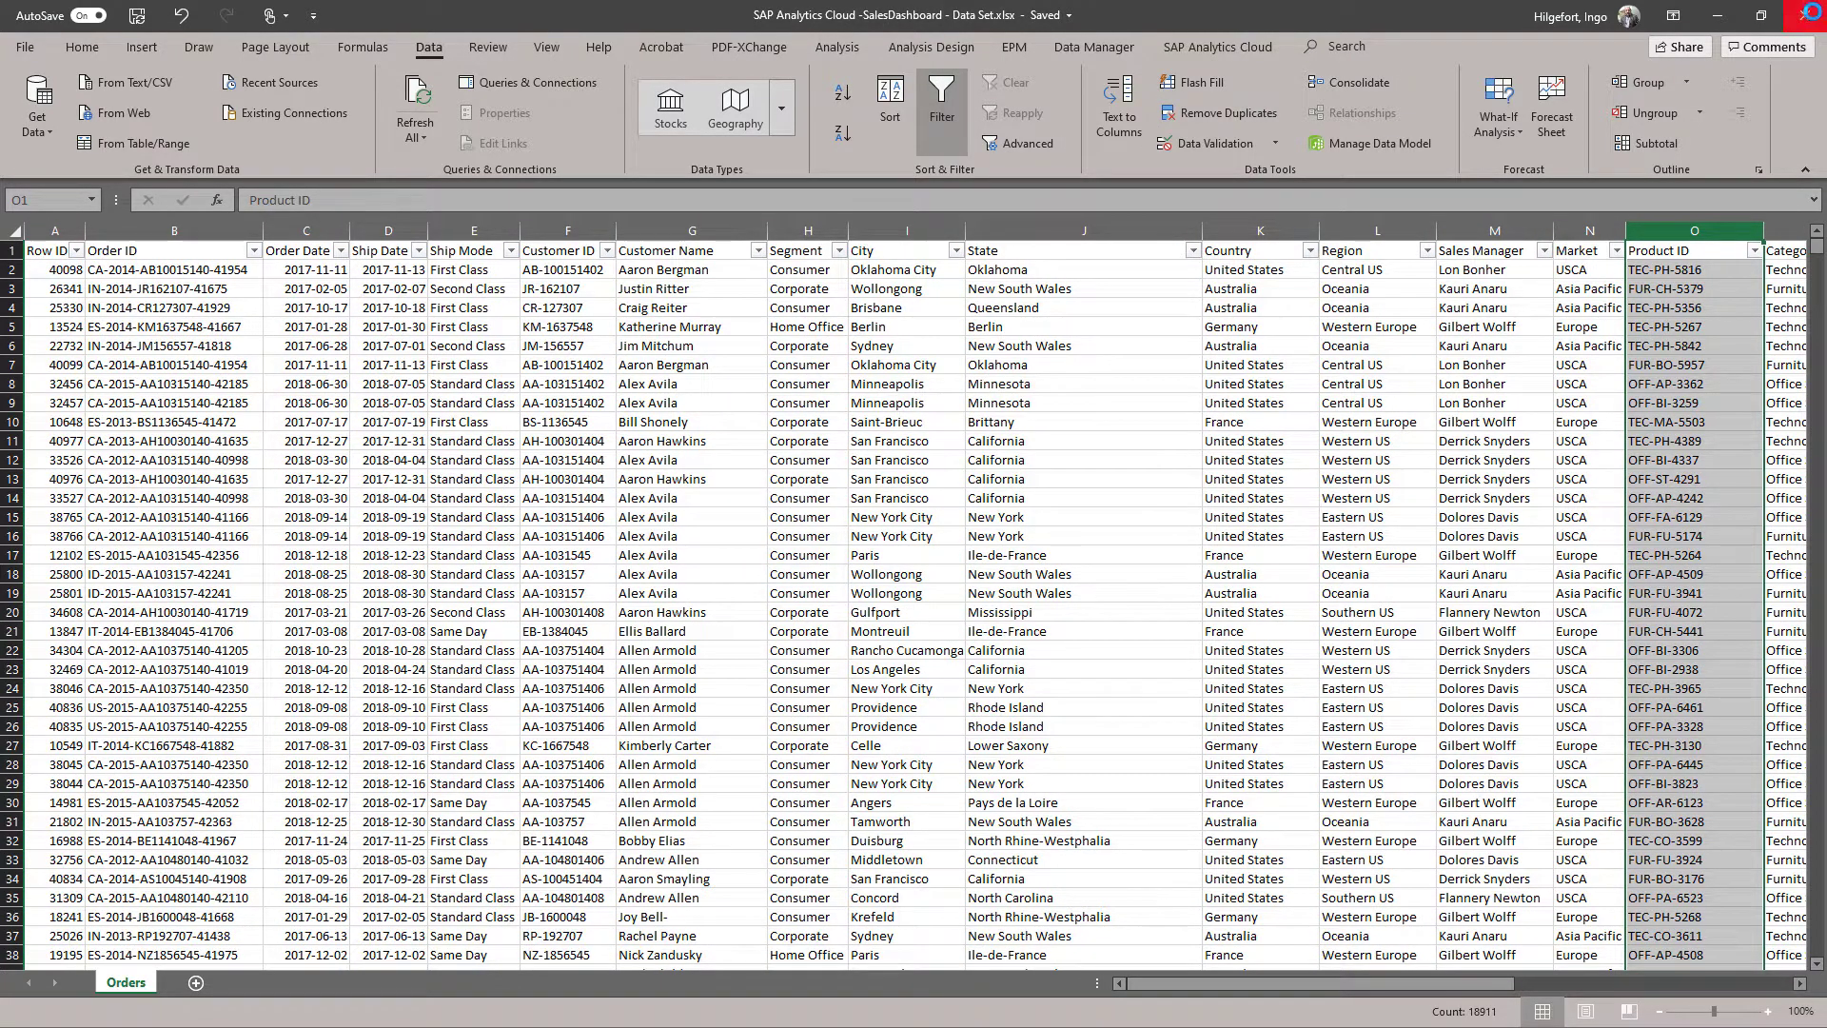
Close Excel and create a new model from SalesDashboard - Data Set.xlsx on the computer.
click(1805, 16)
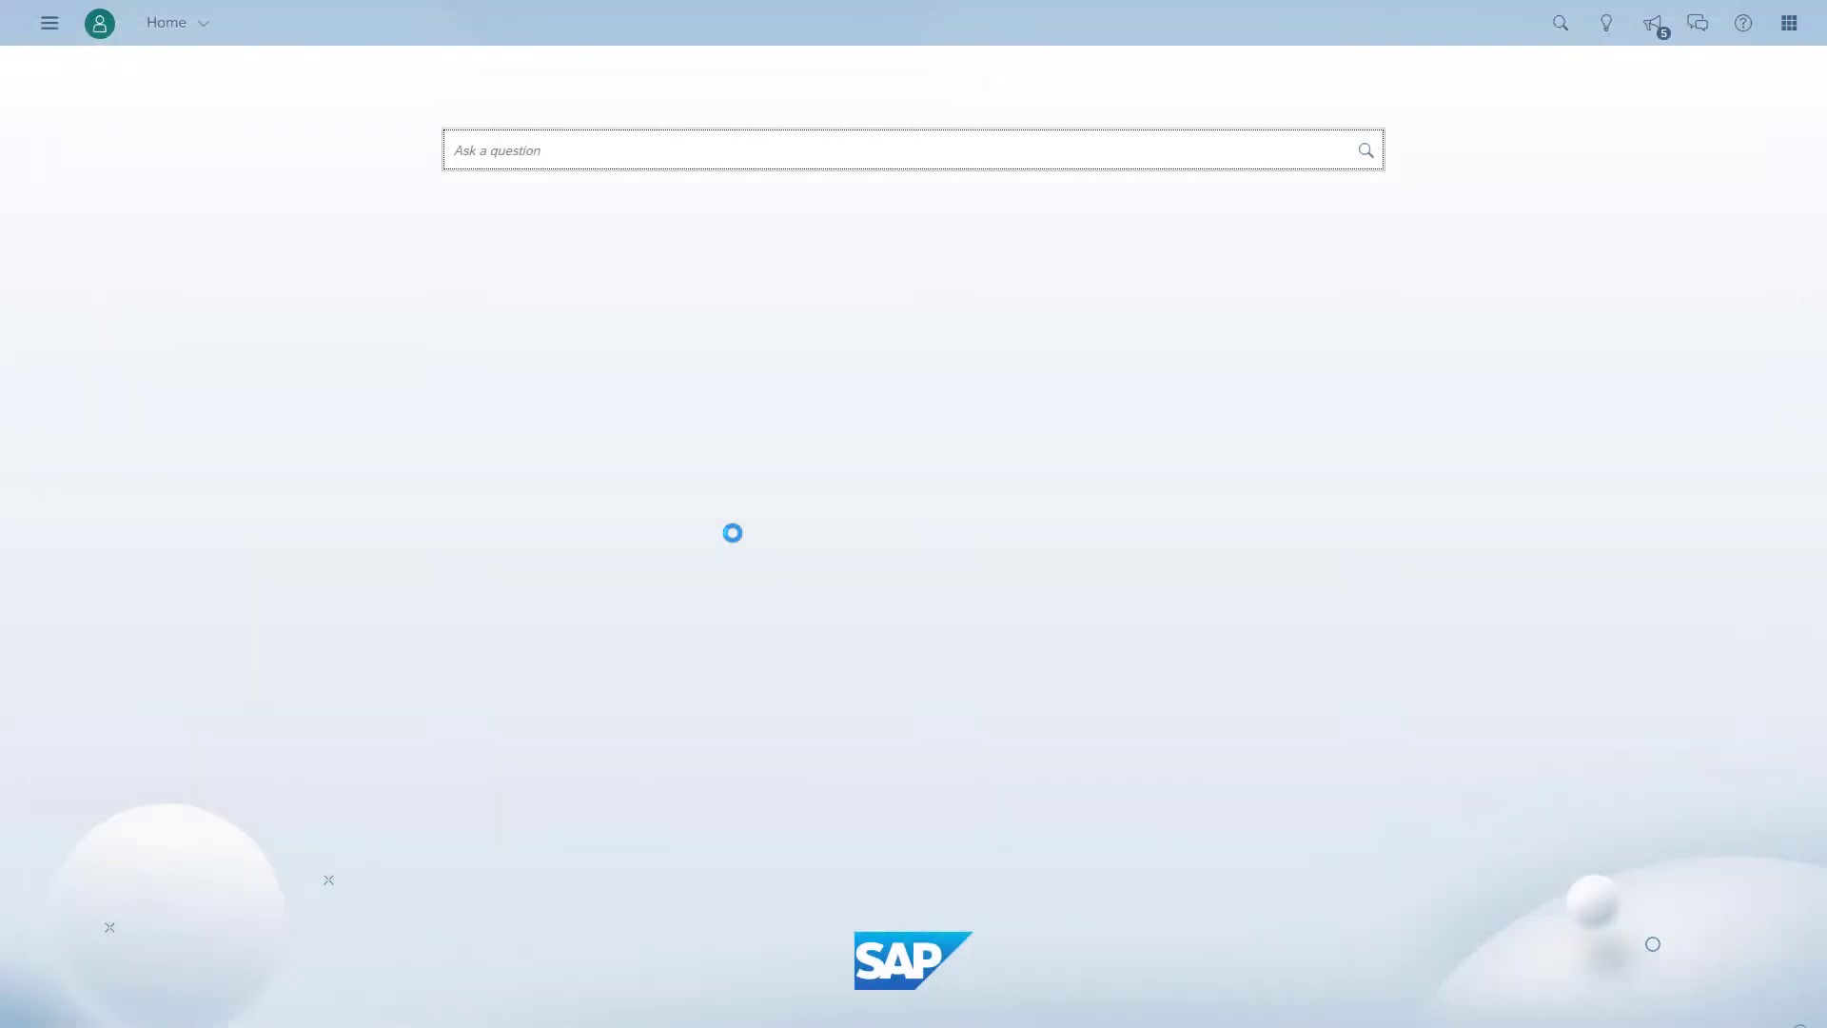
click(50, 23)
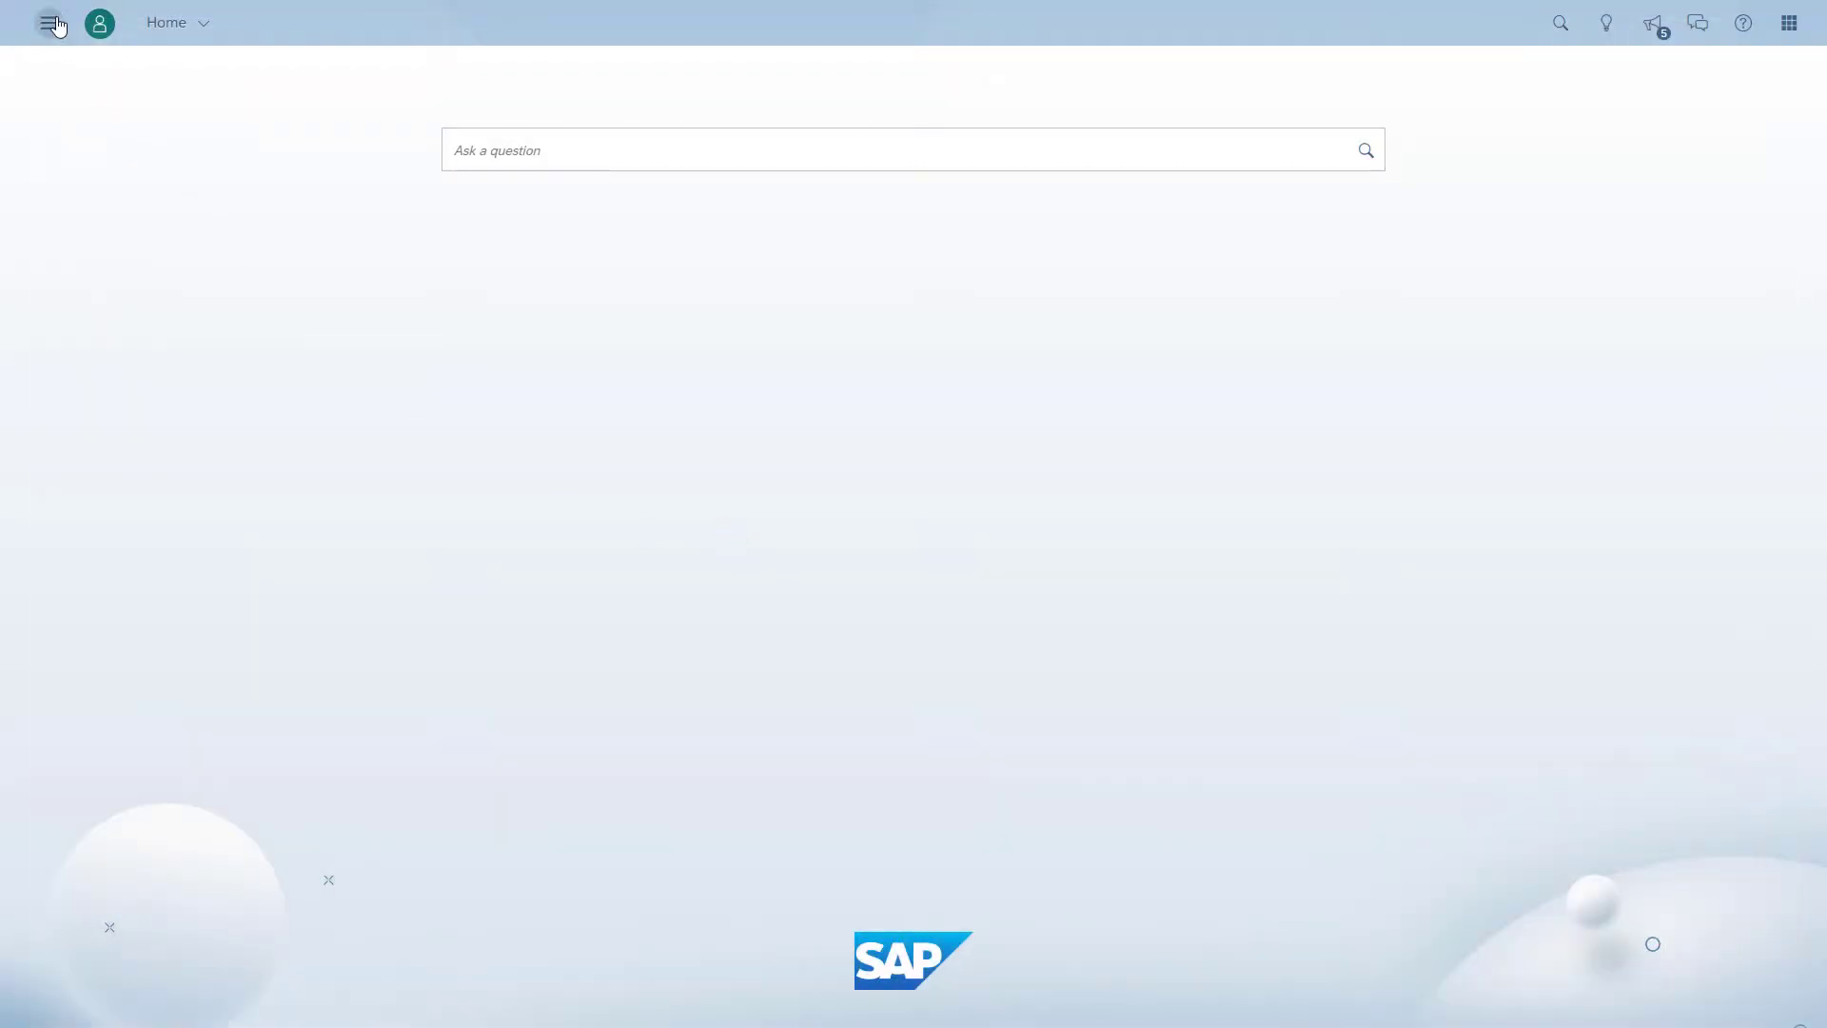
click(61, 112)
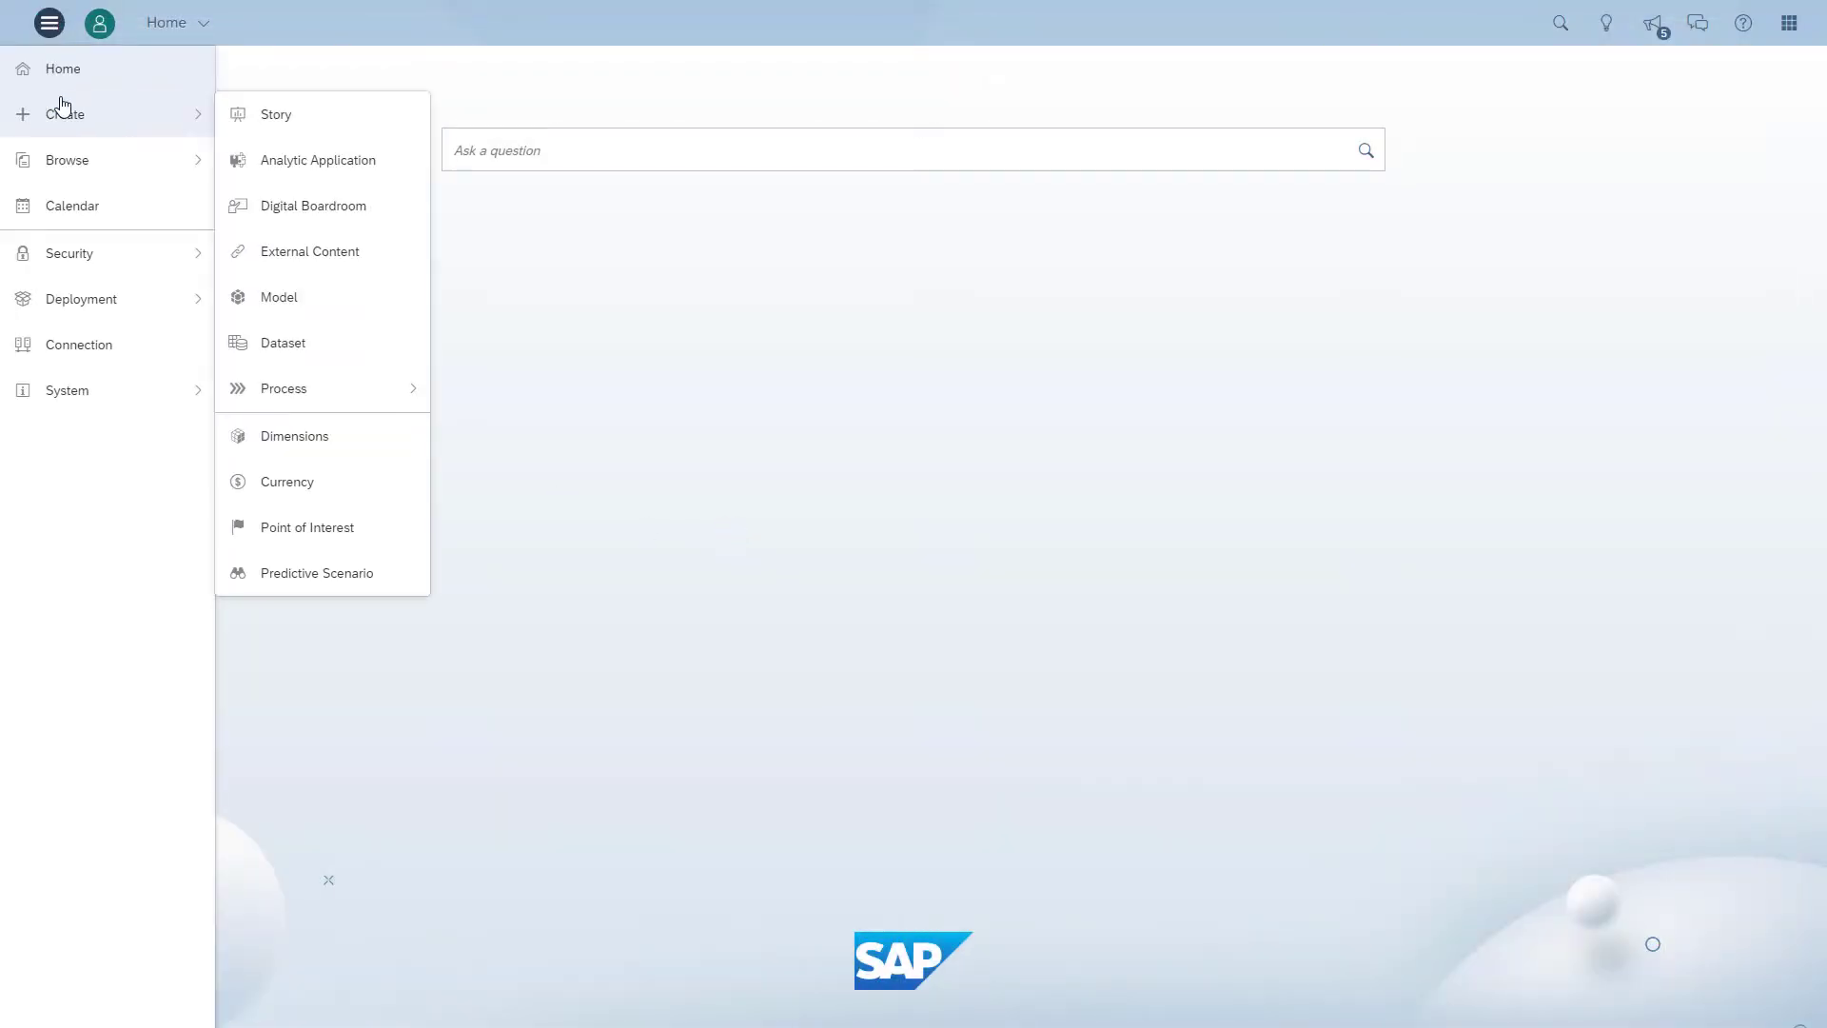
click(280, 297)
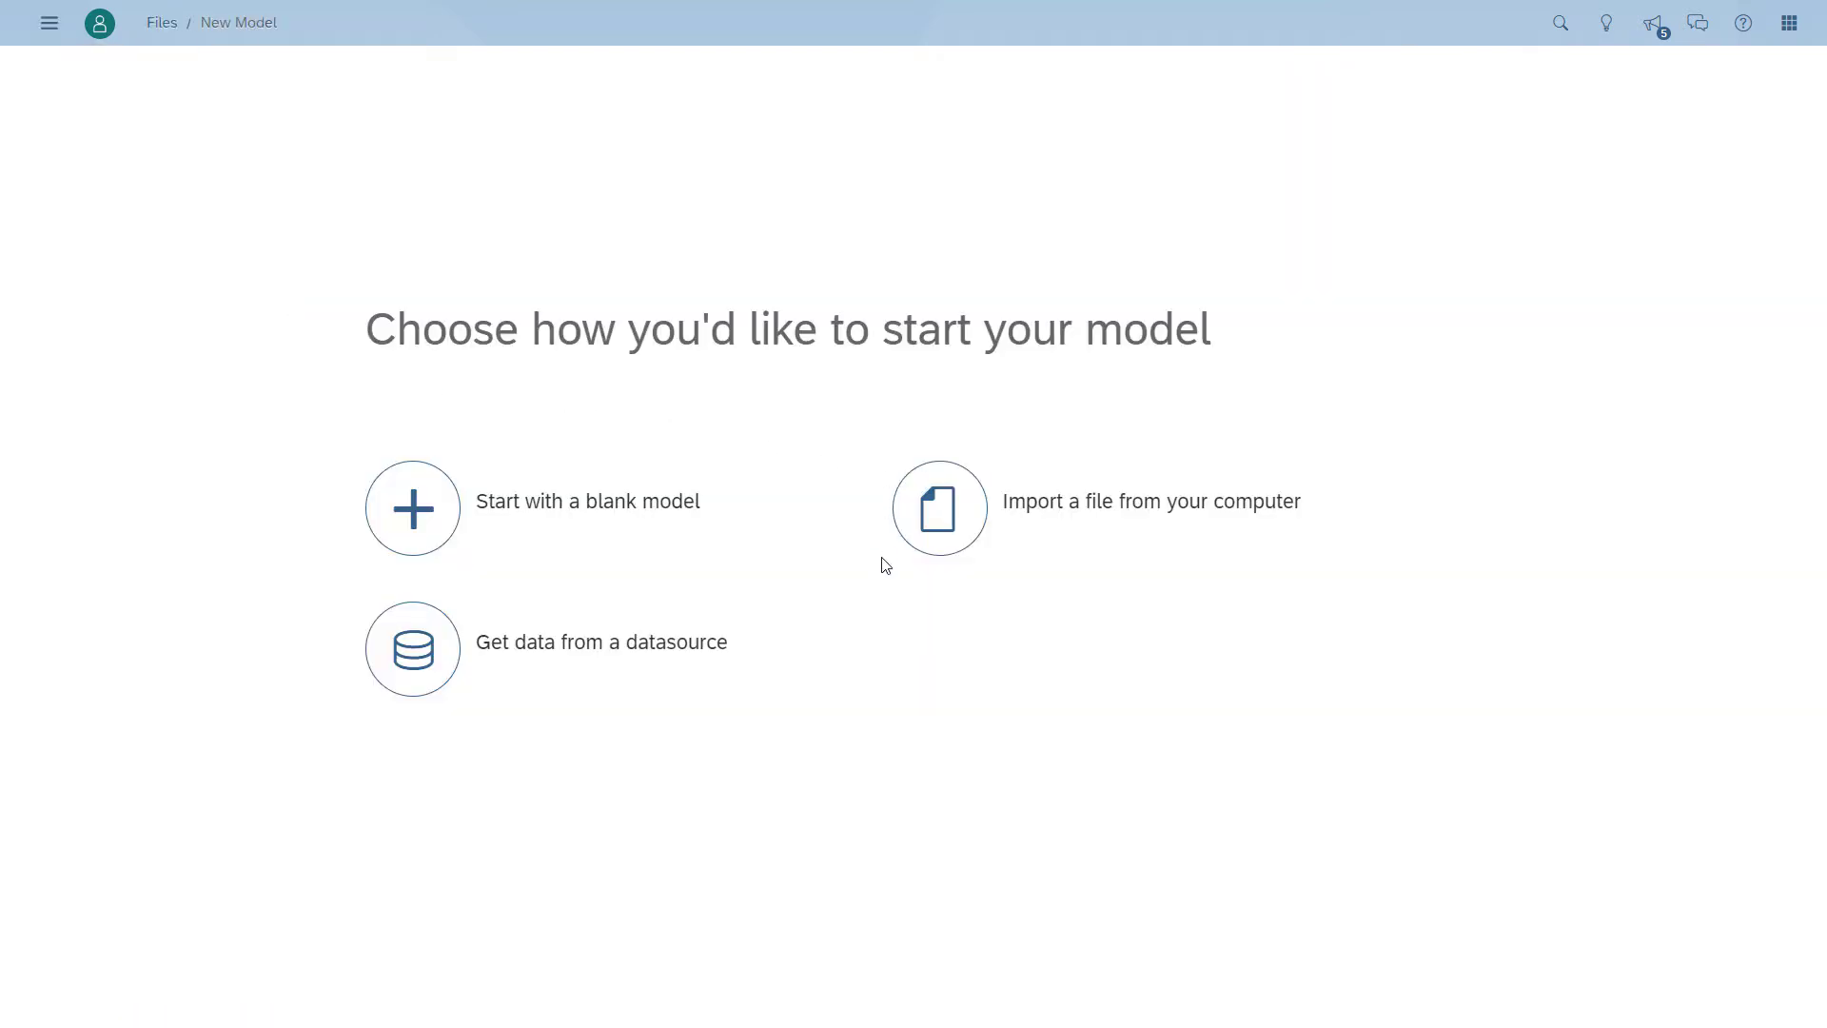
click(963, 530)
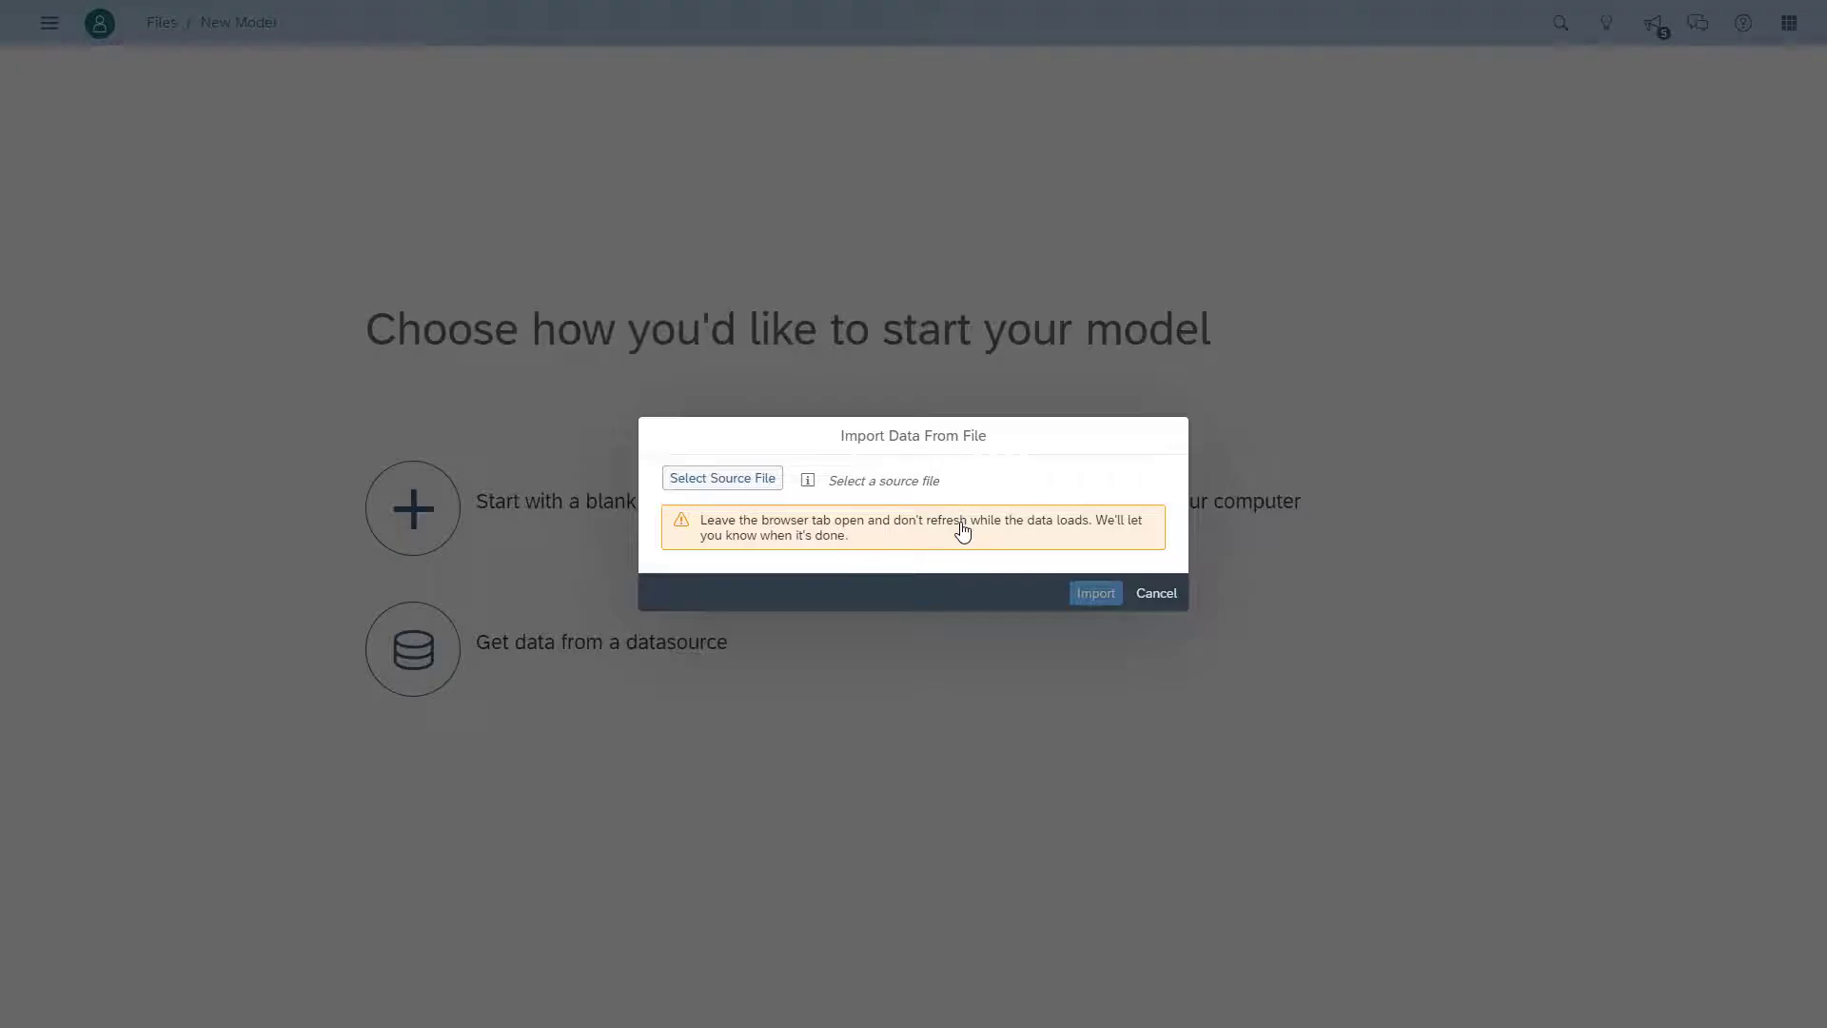
click(716, 480)
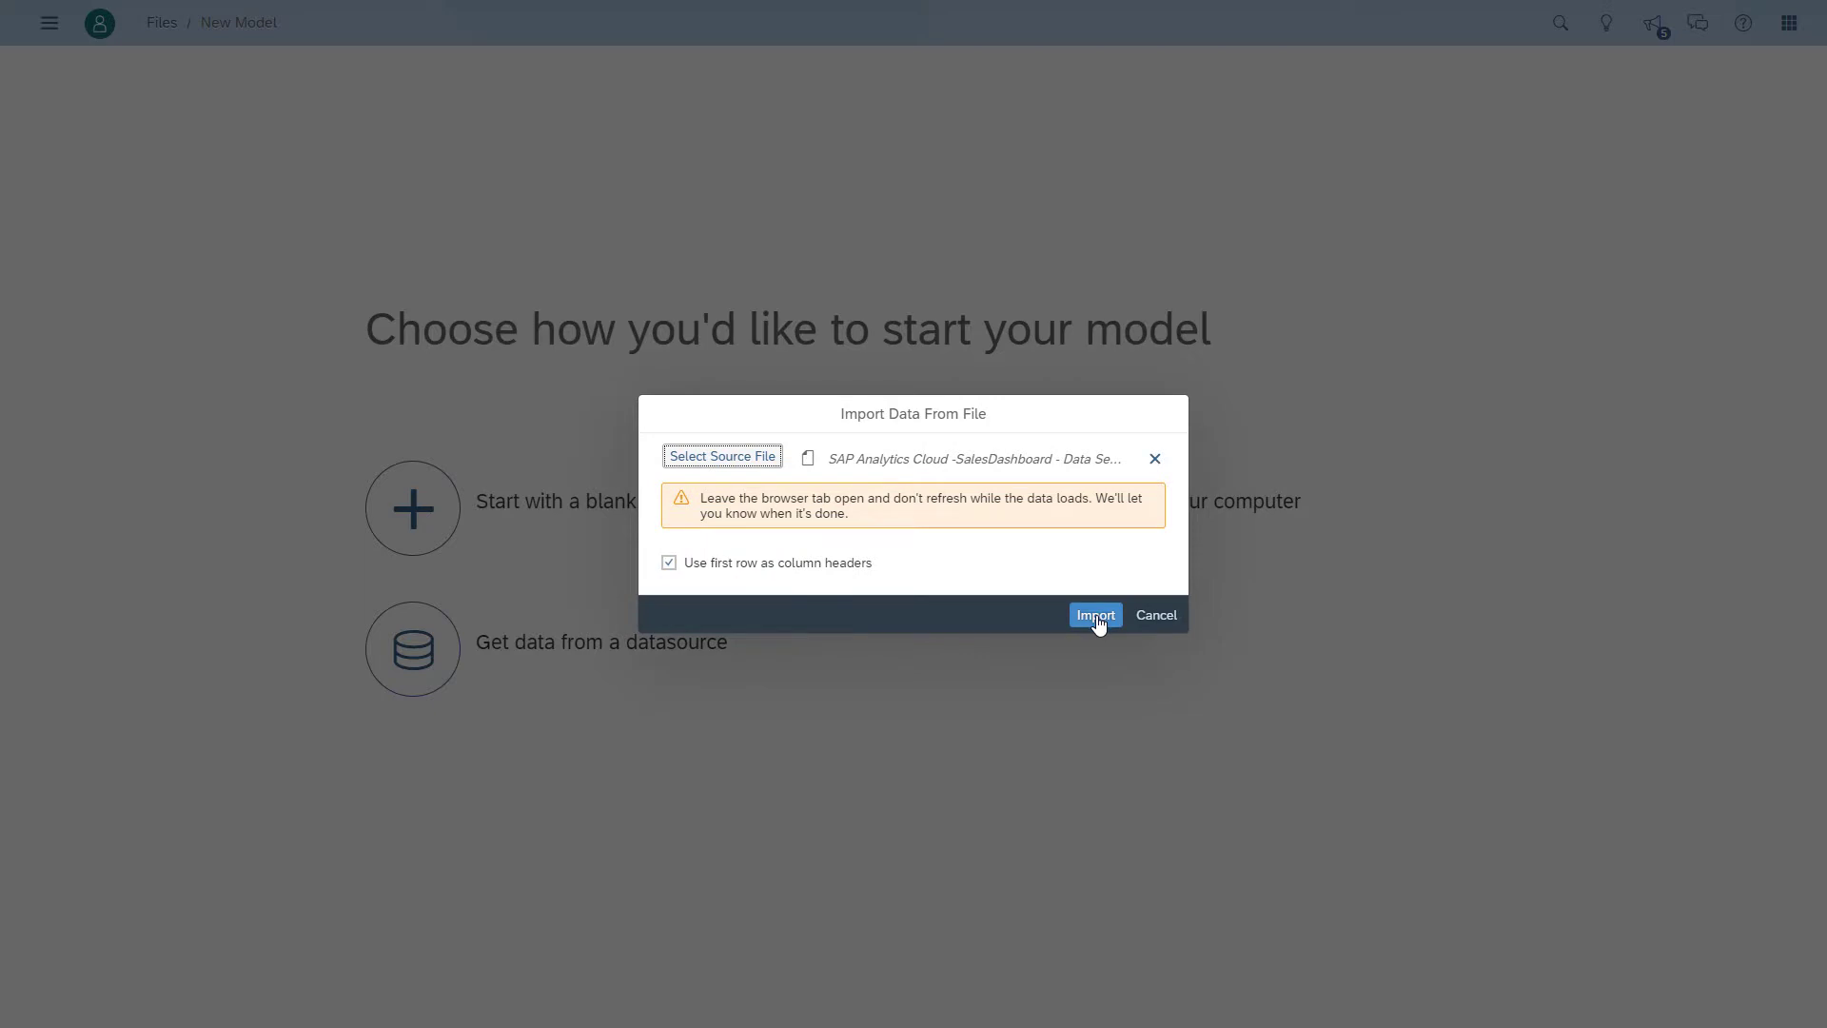
click(1095, 616)
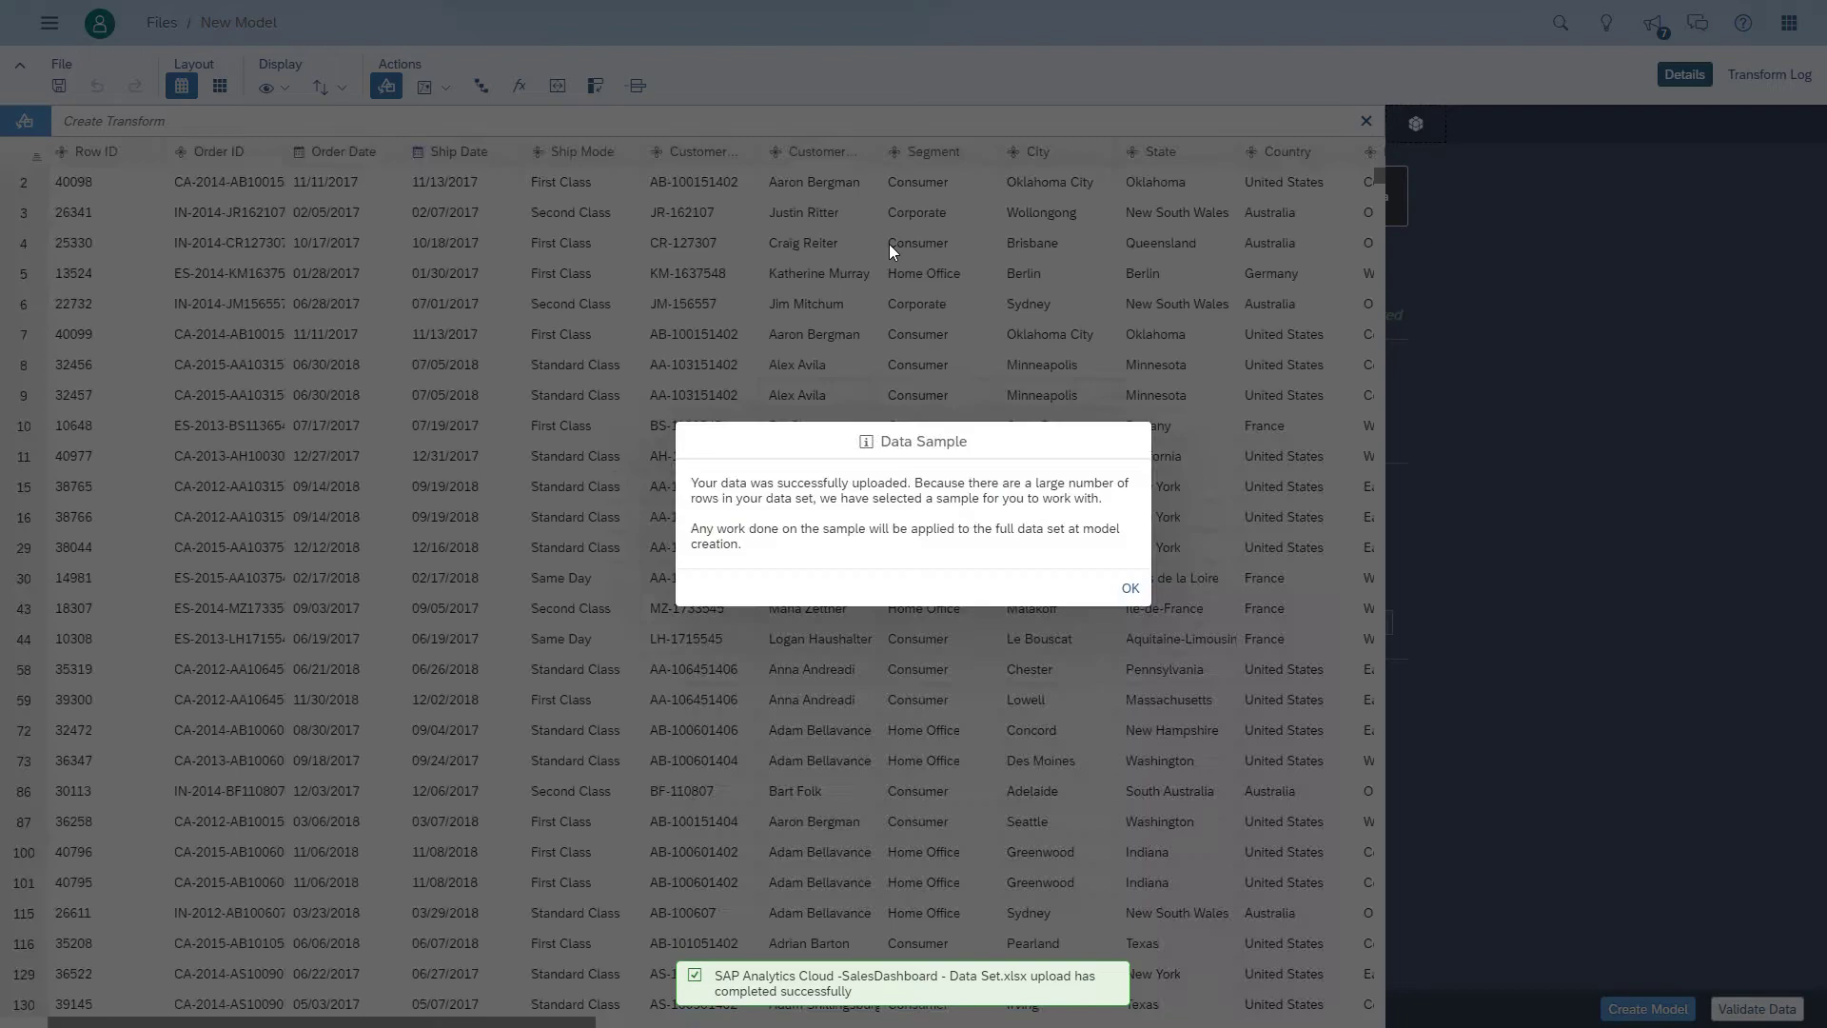
Dismiss the Data Sample notice and check Model Requirements shows no issues.
click(1129, 588)
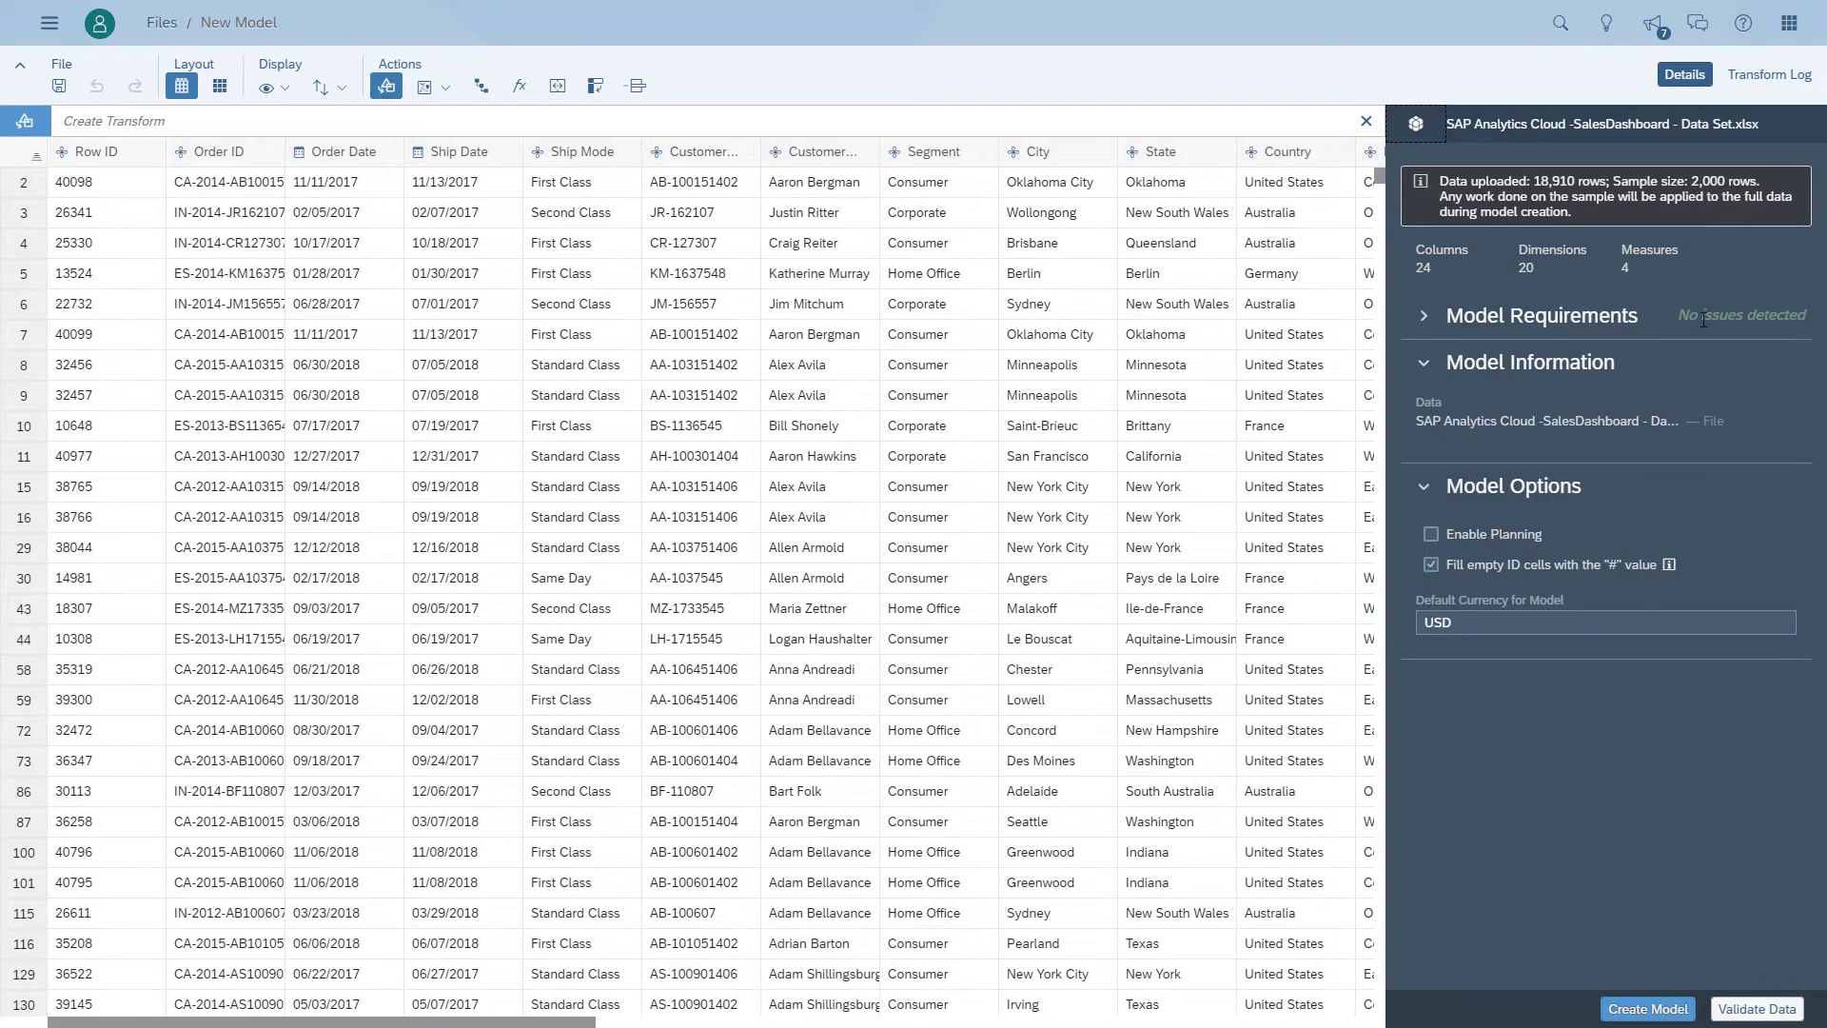
click(1426, 318)
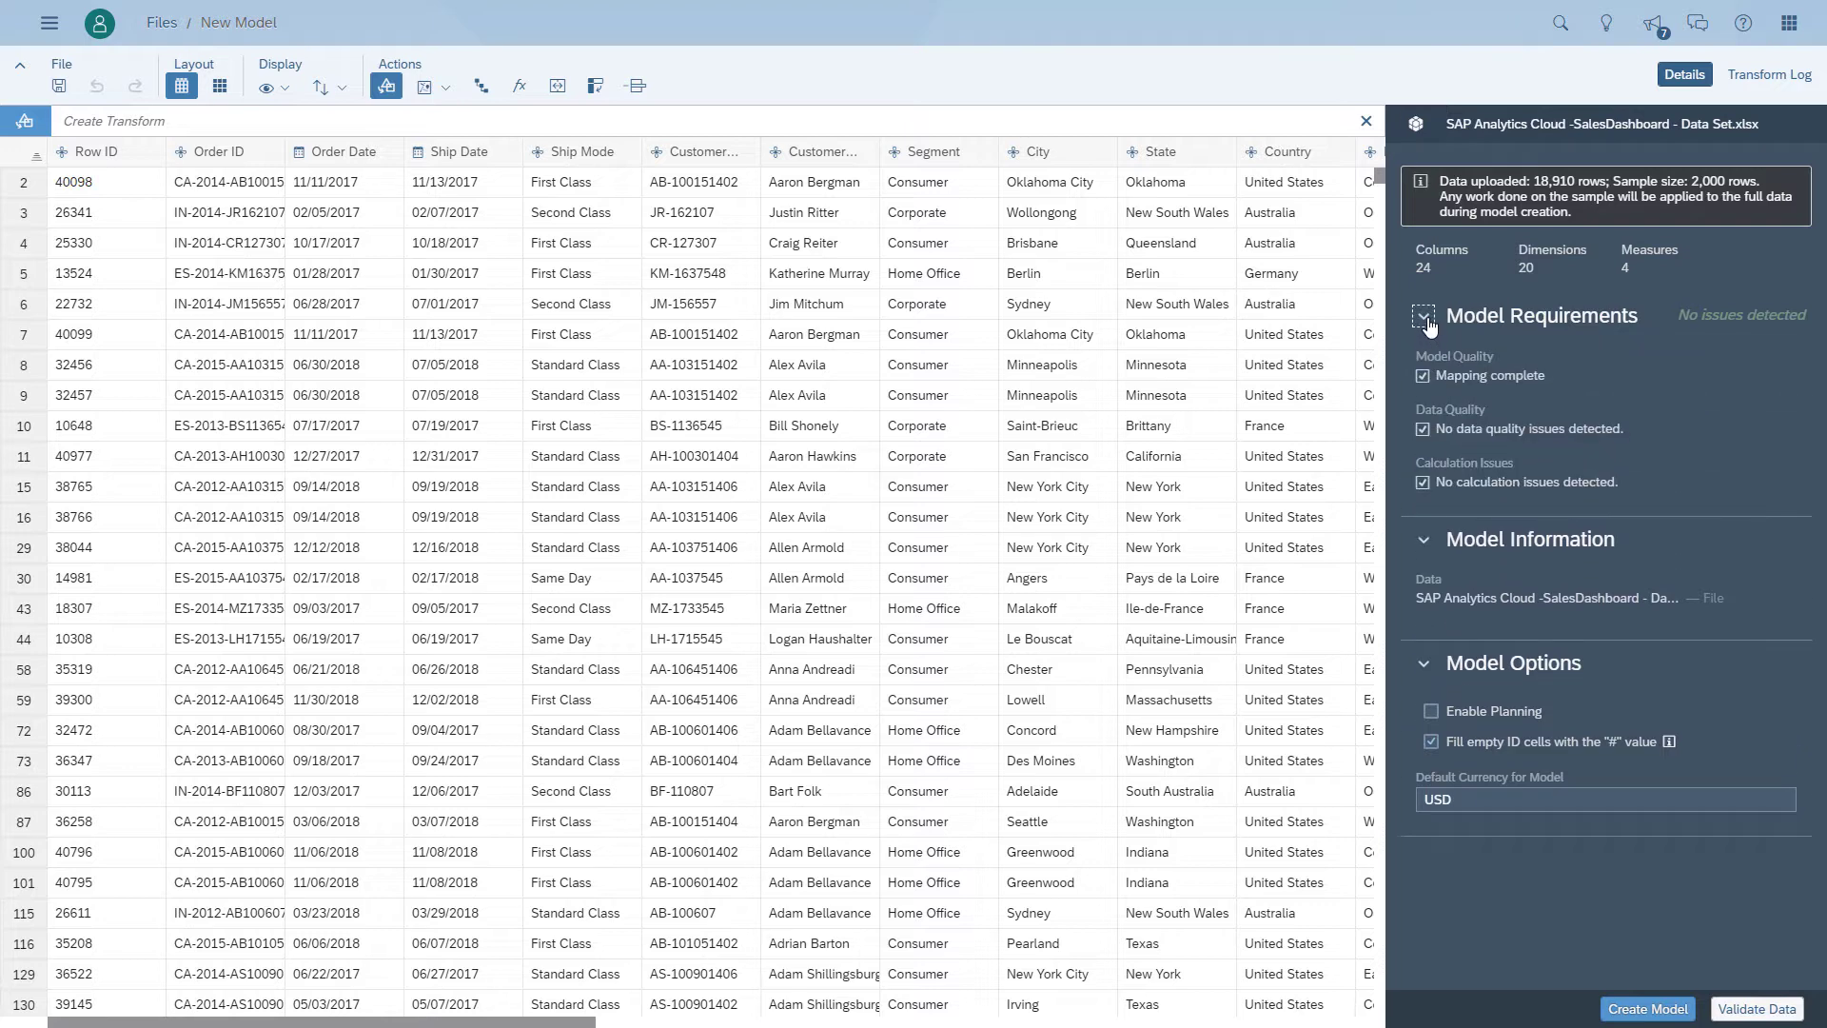
click(1427, 320)
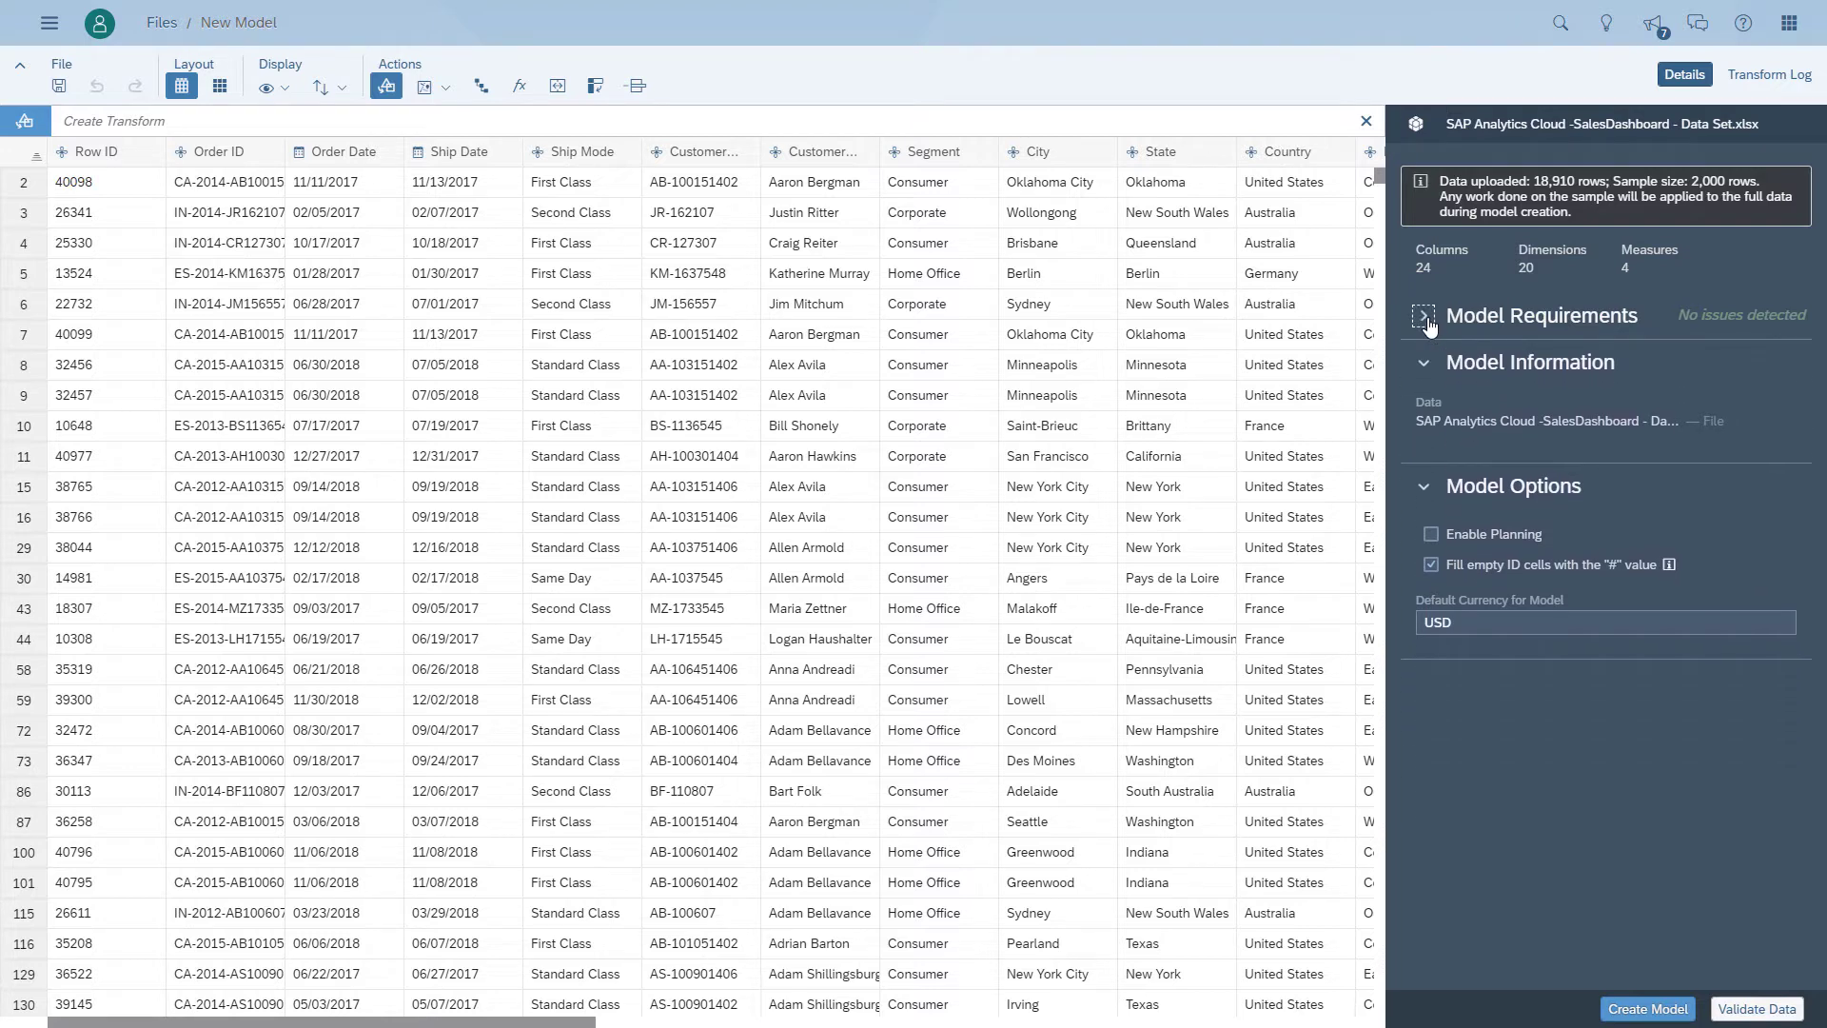
Delete the Row ID column from the model.
click(128, 155)
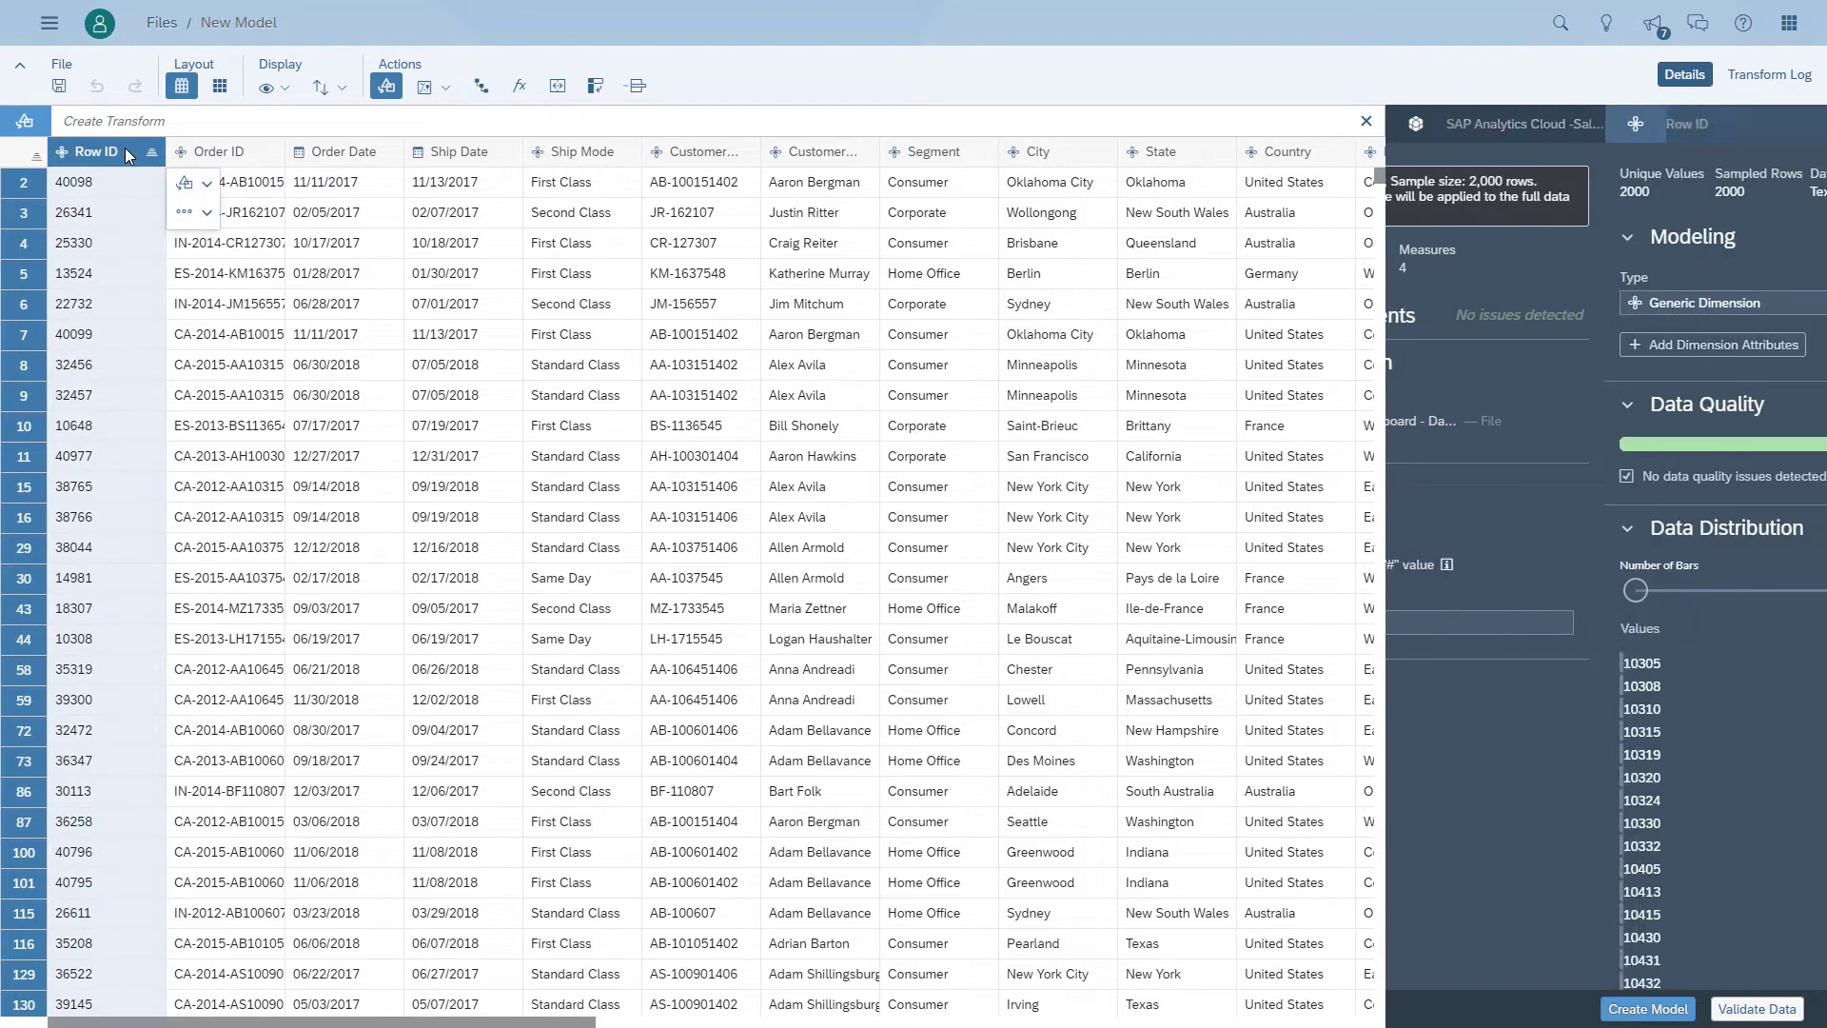
click(206, 213)
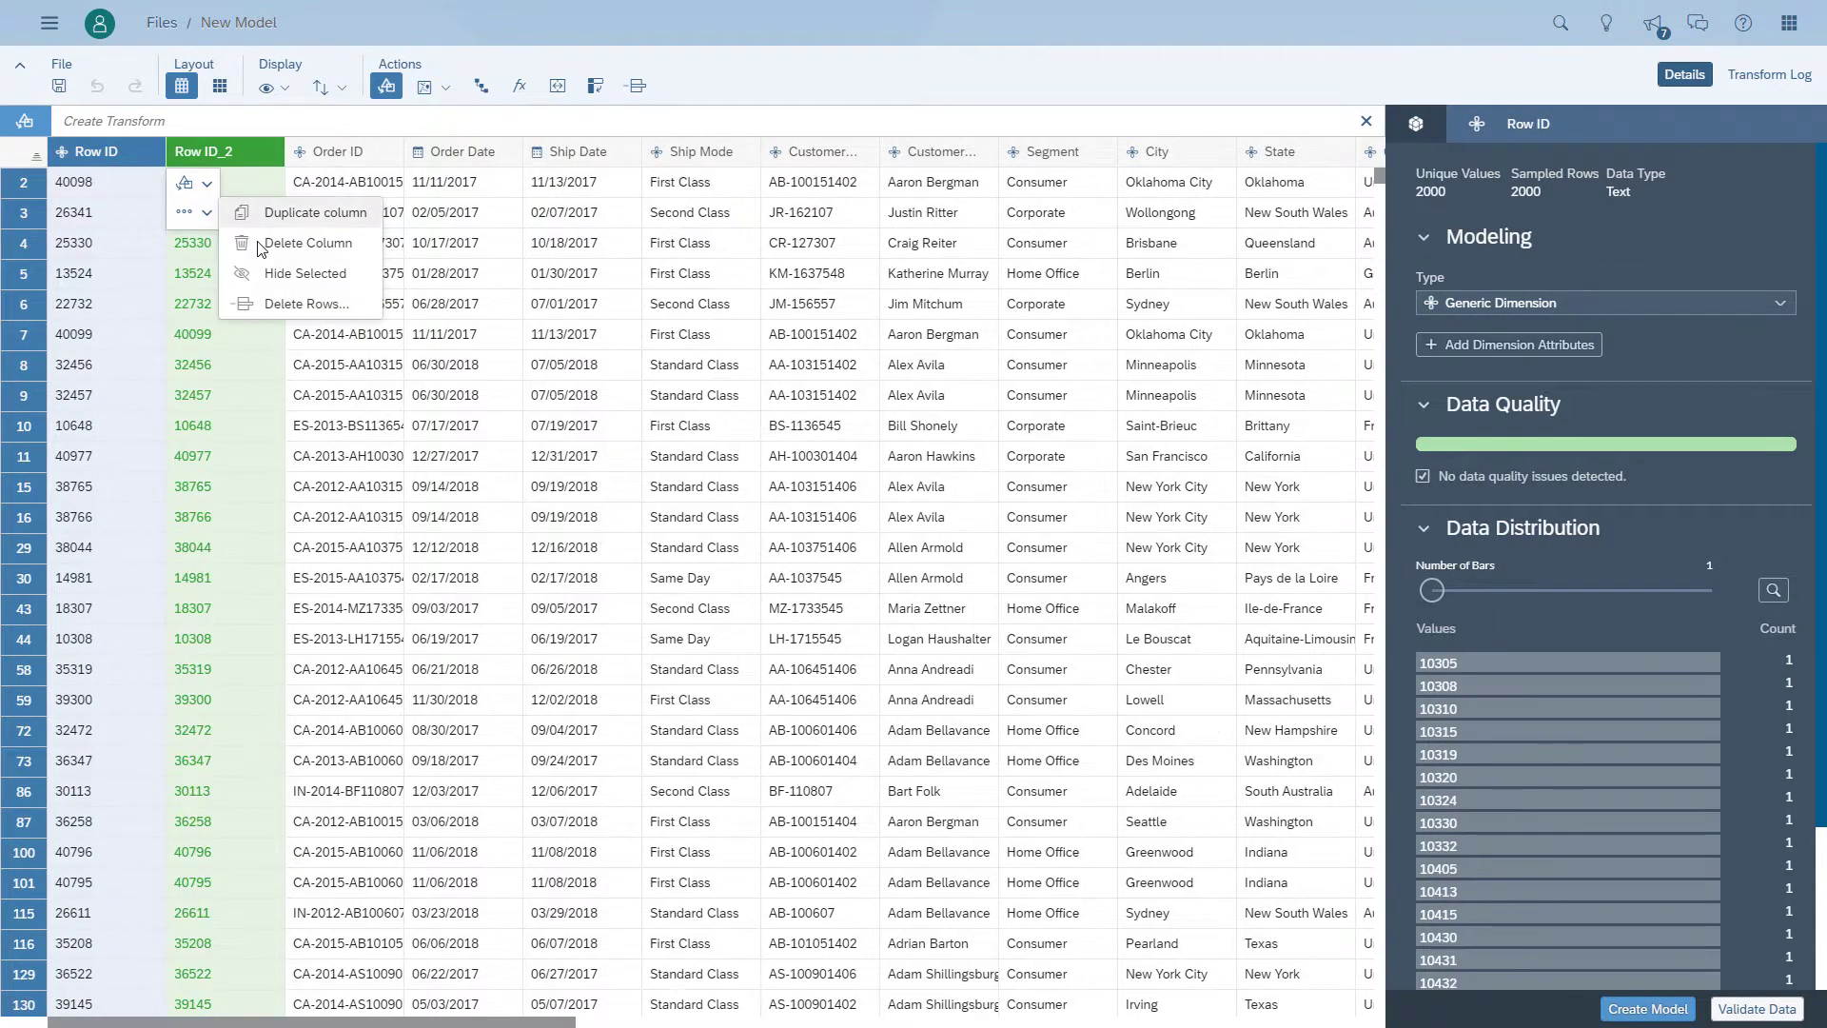
click(260, 244)
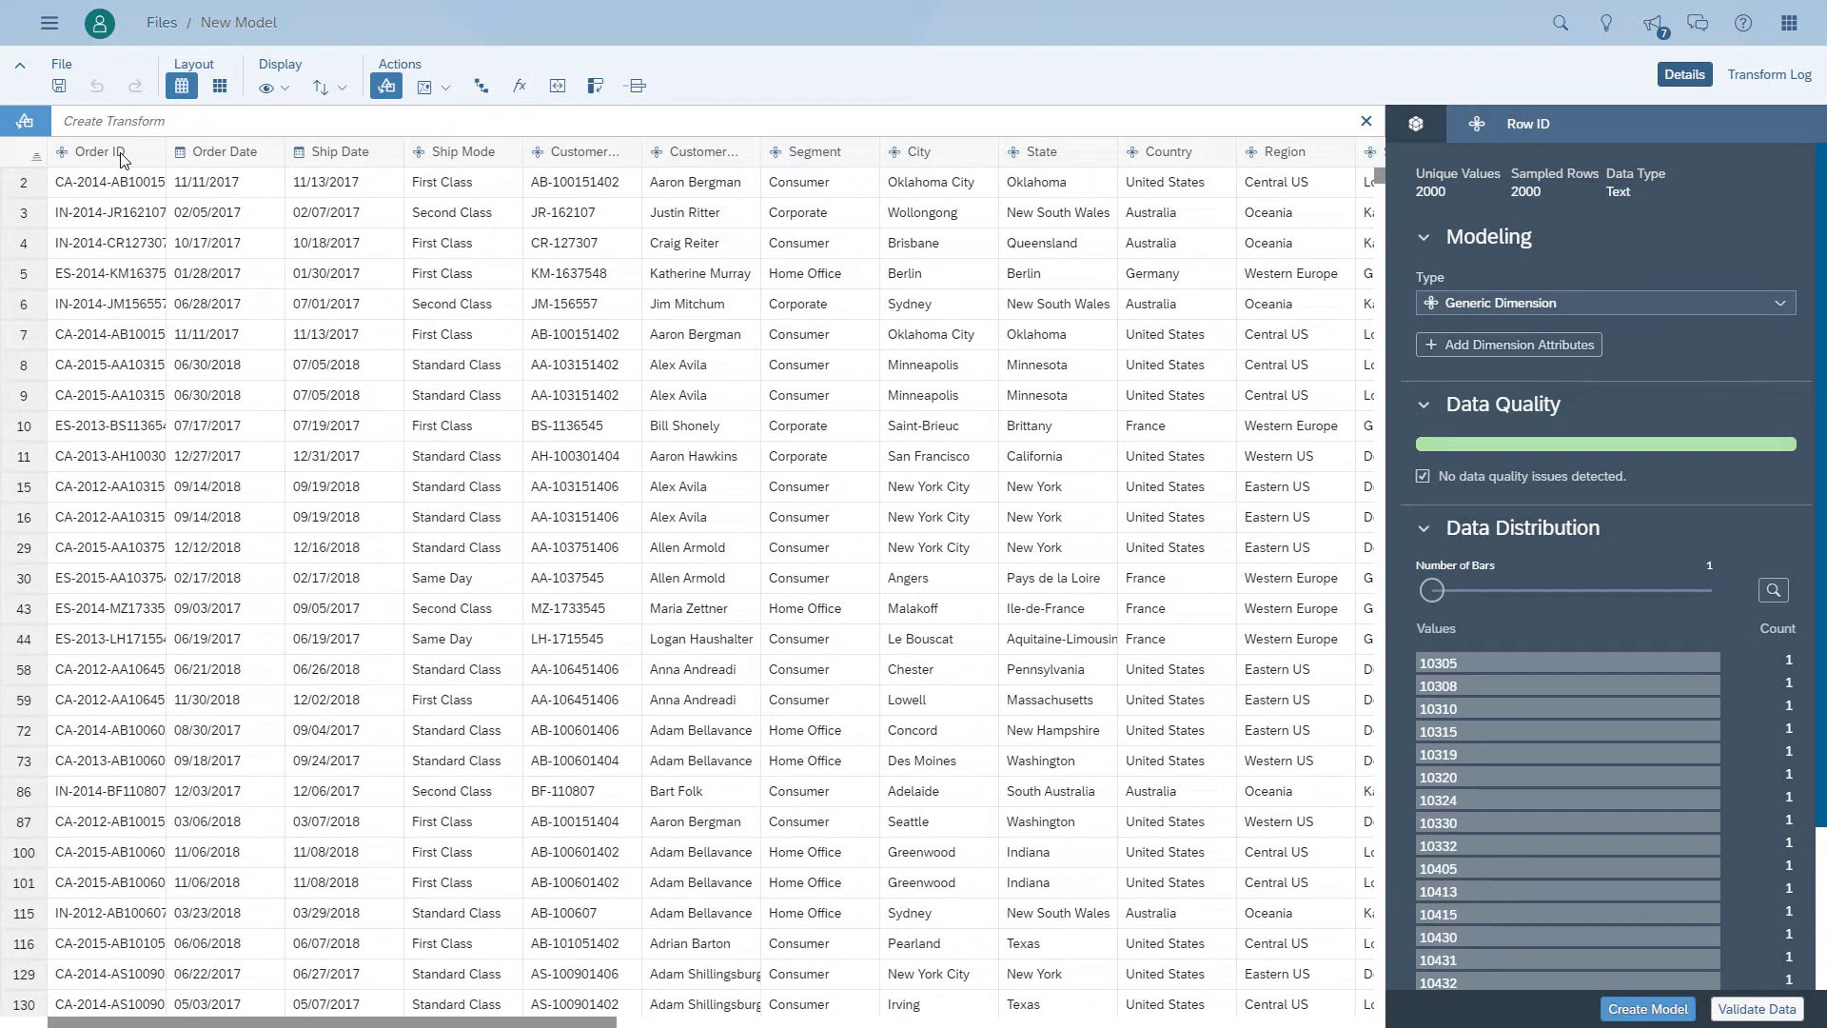
Inspect the Order Date and Ship Date columns, then widen Customer ID and Customer Name.
click(237, 152)
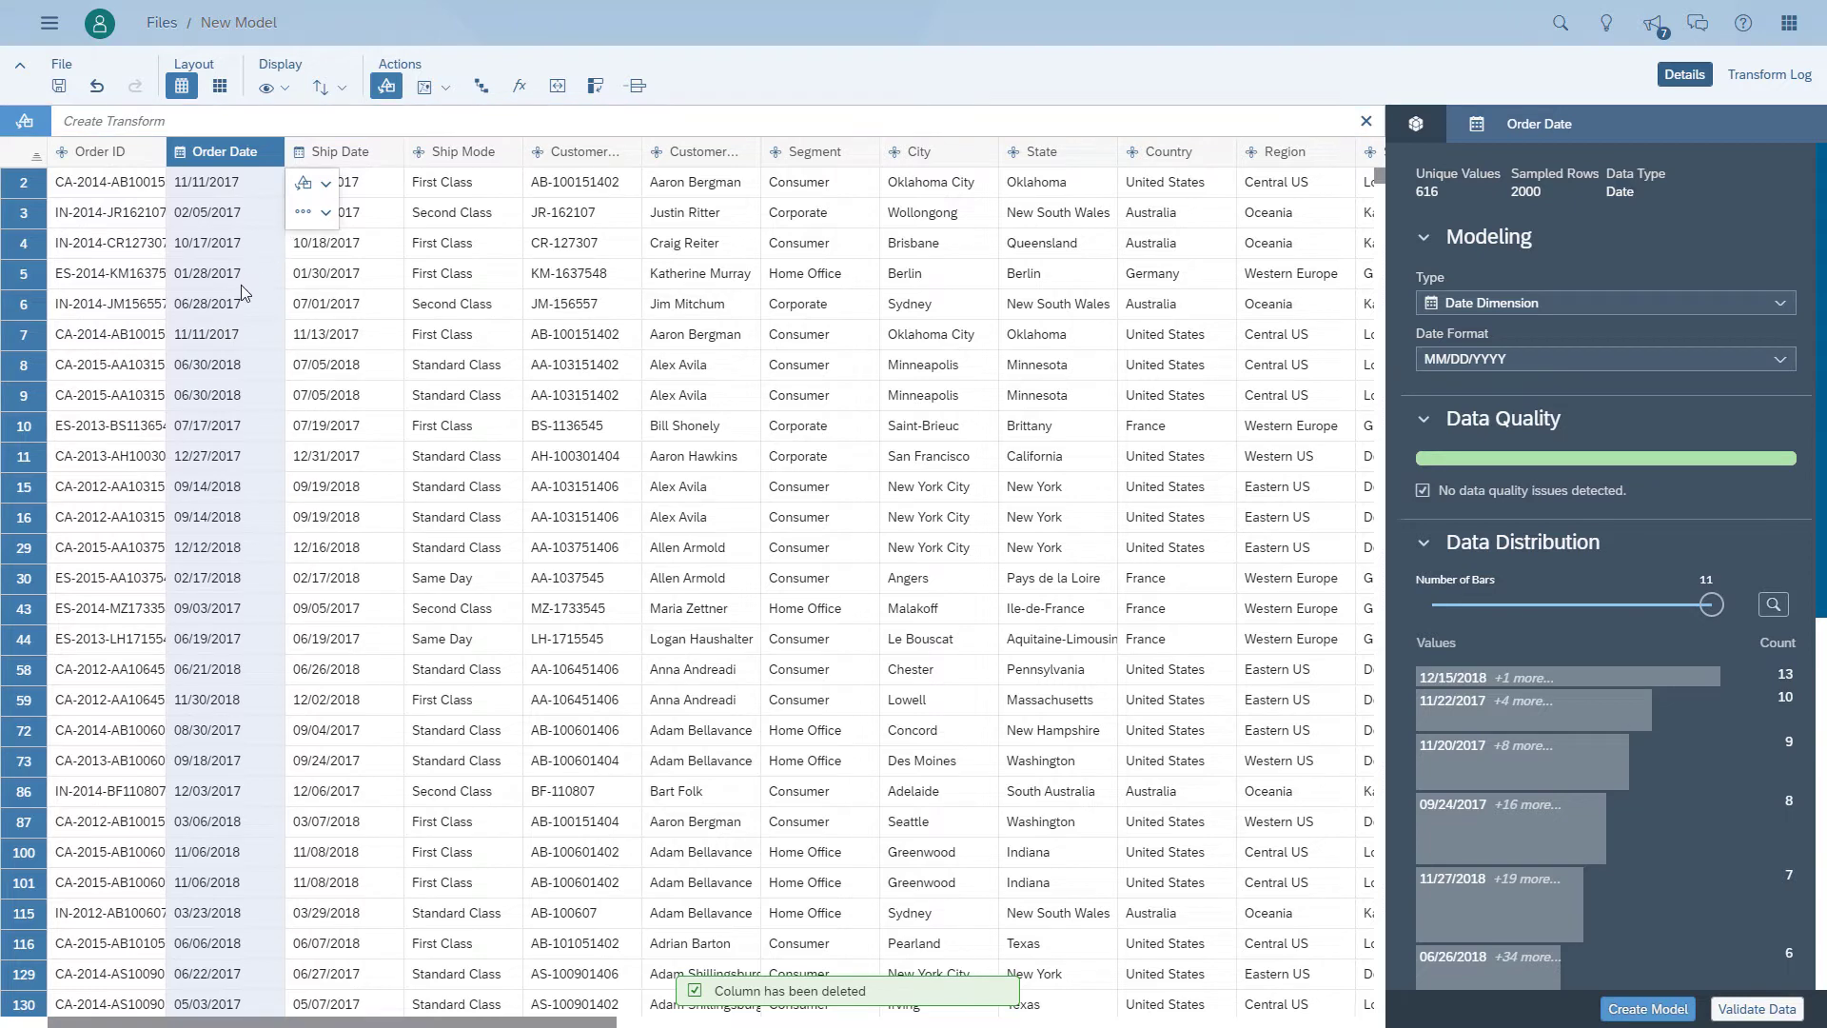
click(338, 153)
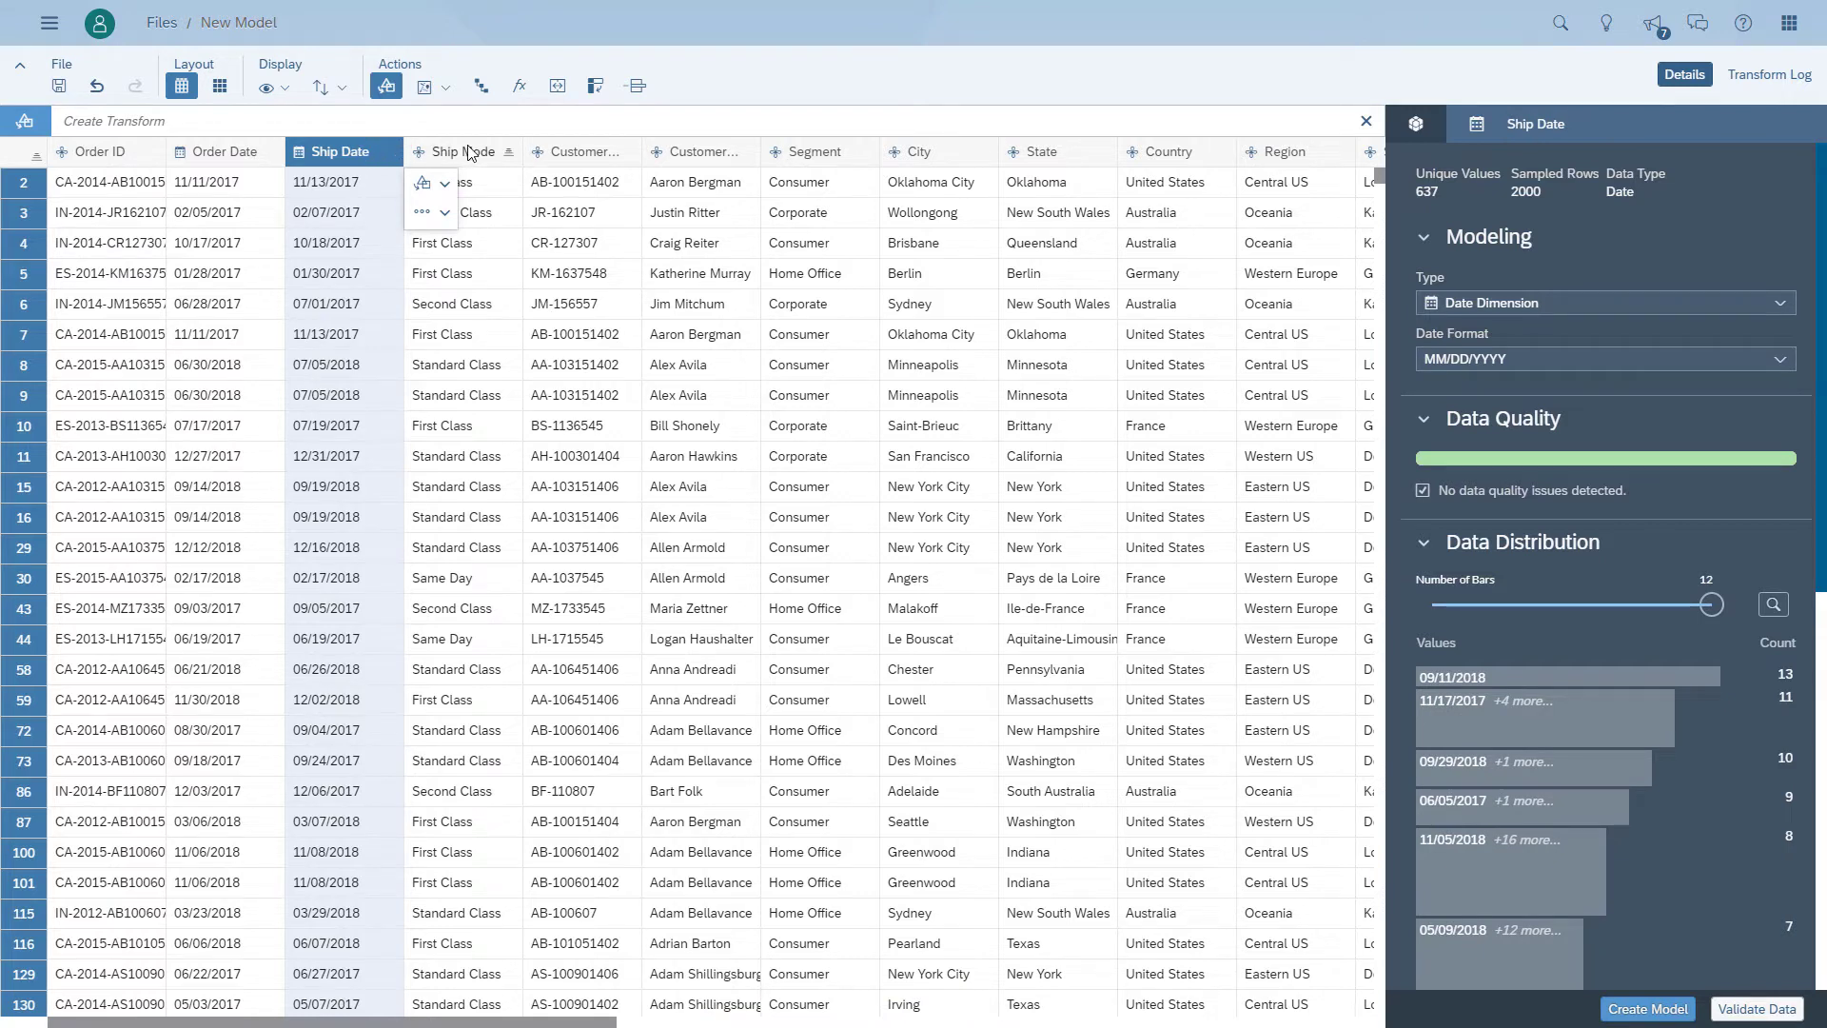
click(575, 155)
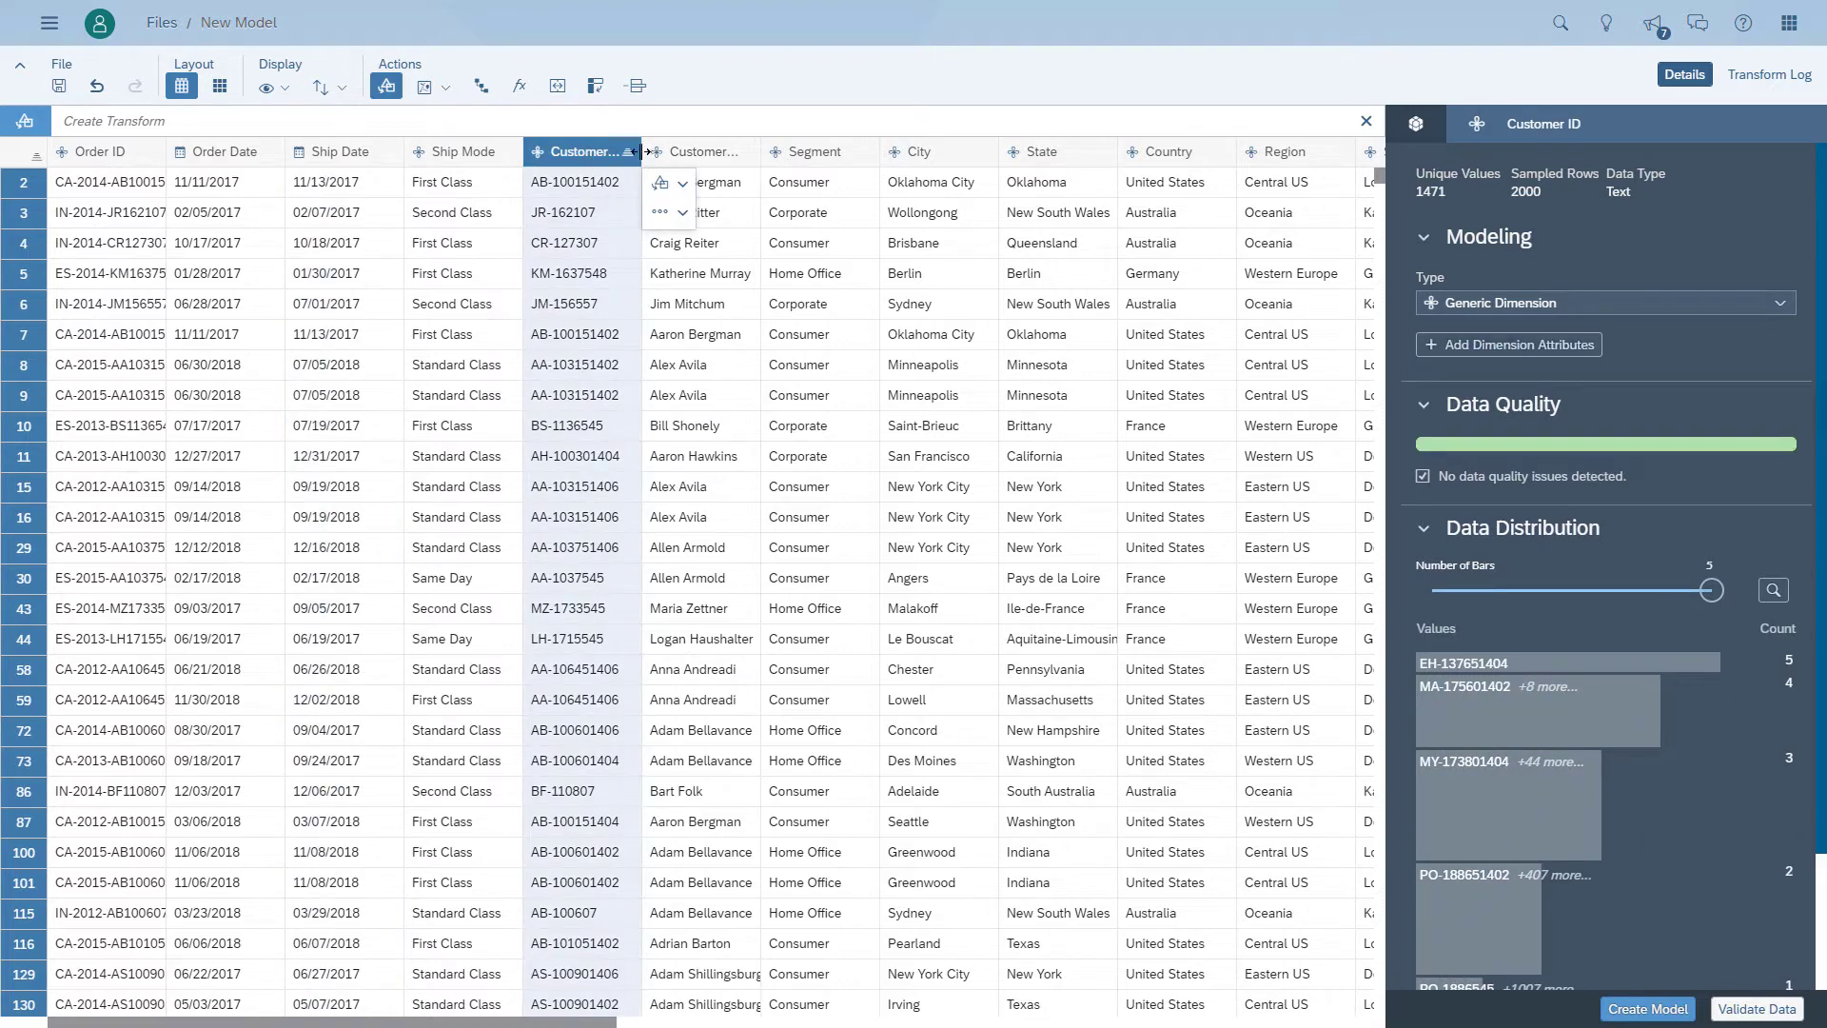
drag(640, 151, 681, 159)
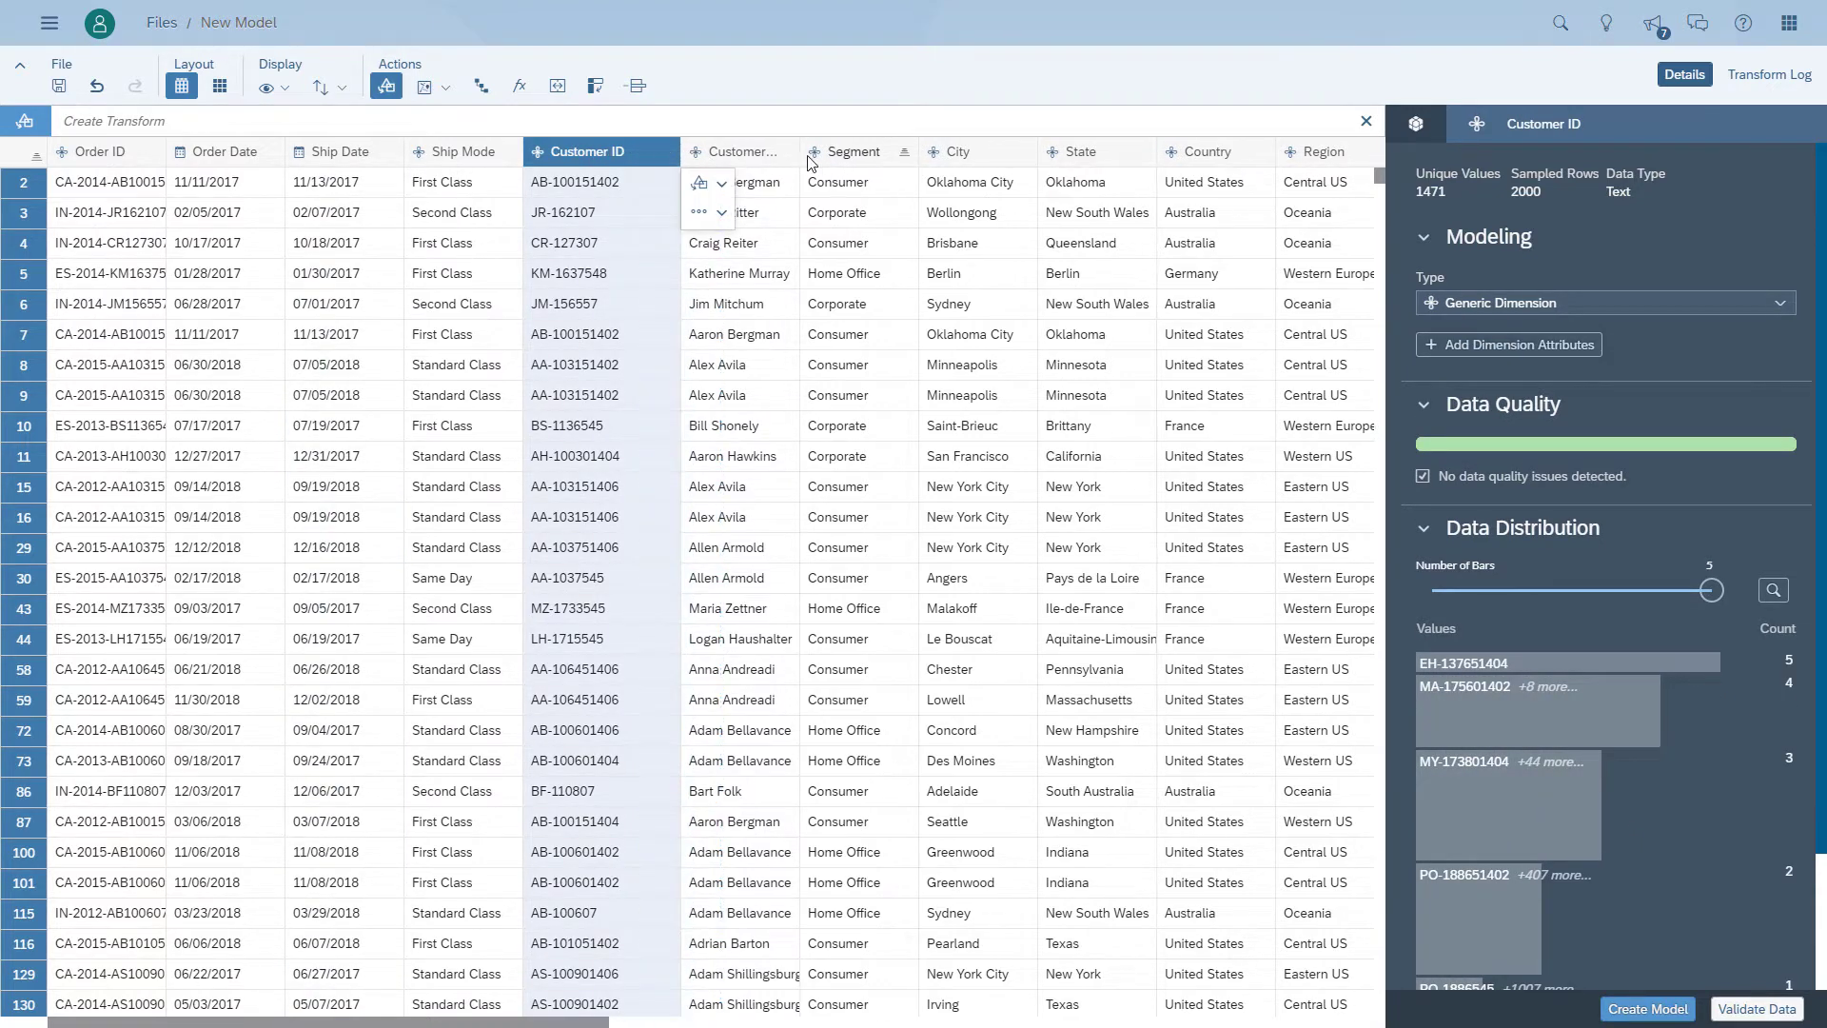
drag(800, 157, 902, 160)
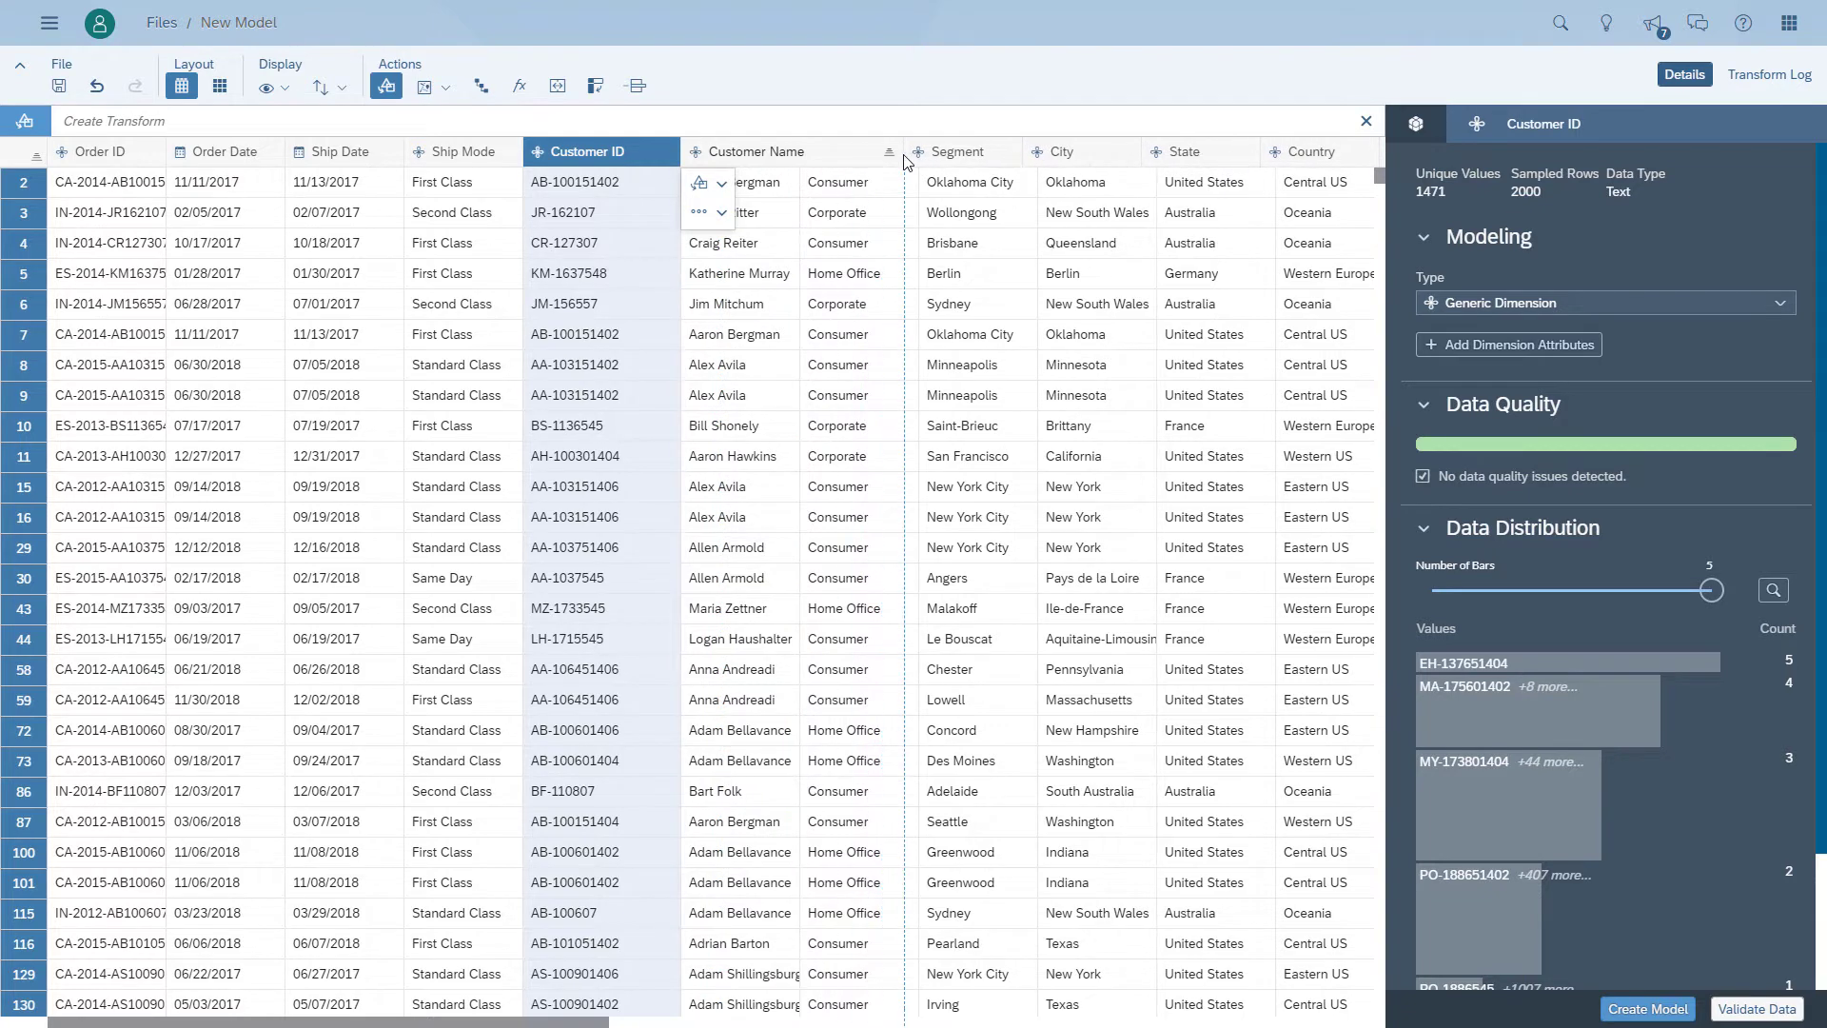
Add a Description attribute to the Customer ID dimension and review its column type.
click(780, 151)
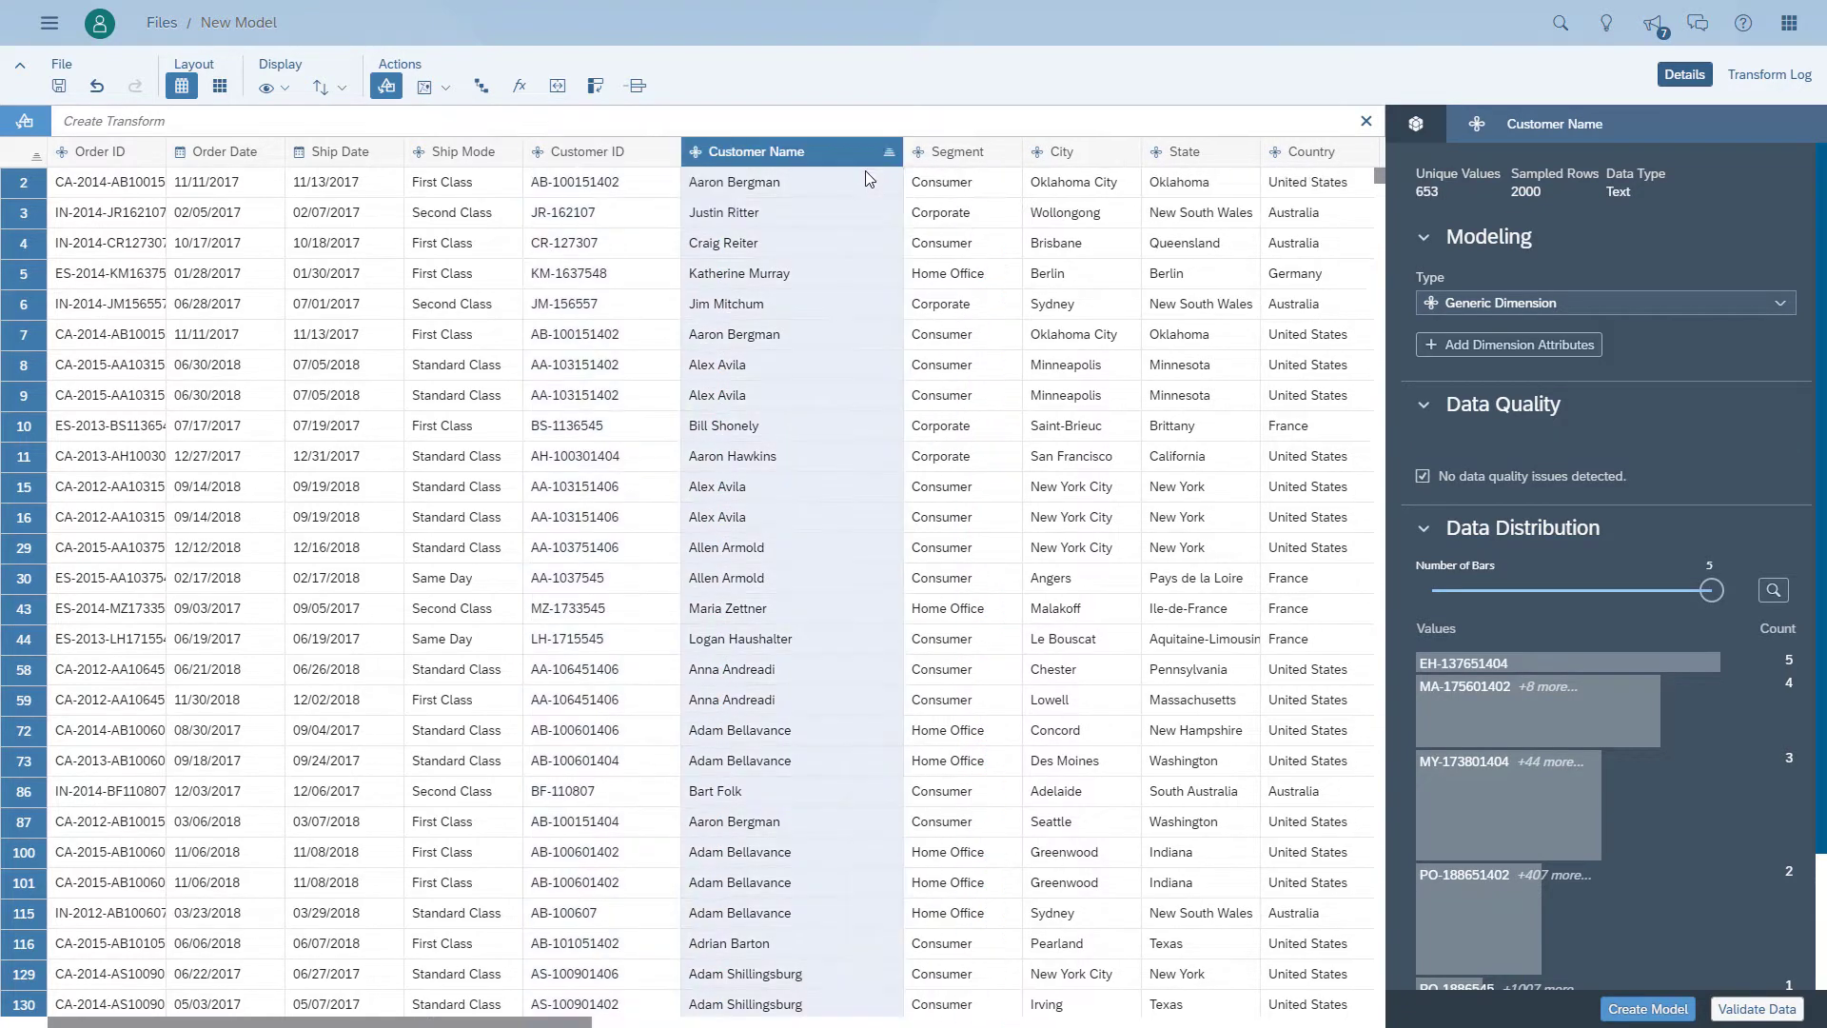
click(613, 157)
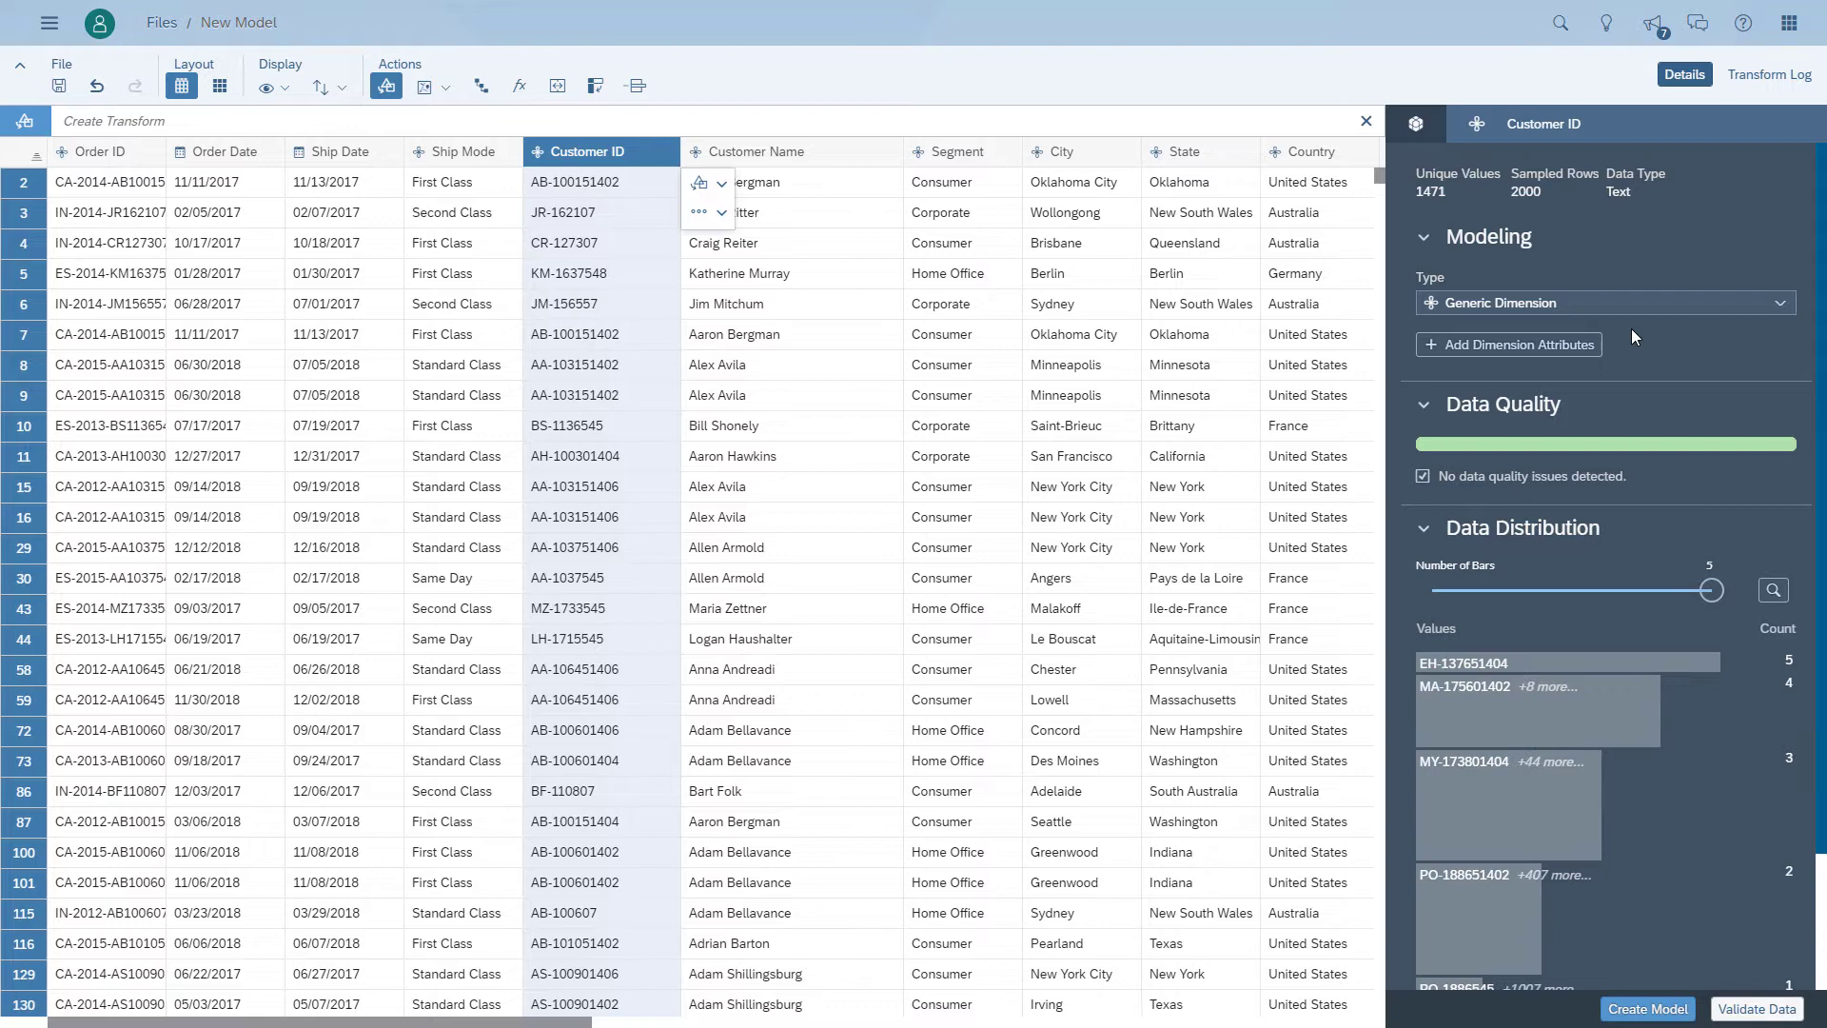
click(1557, 345)
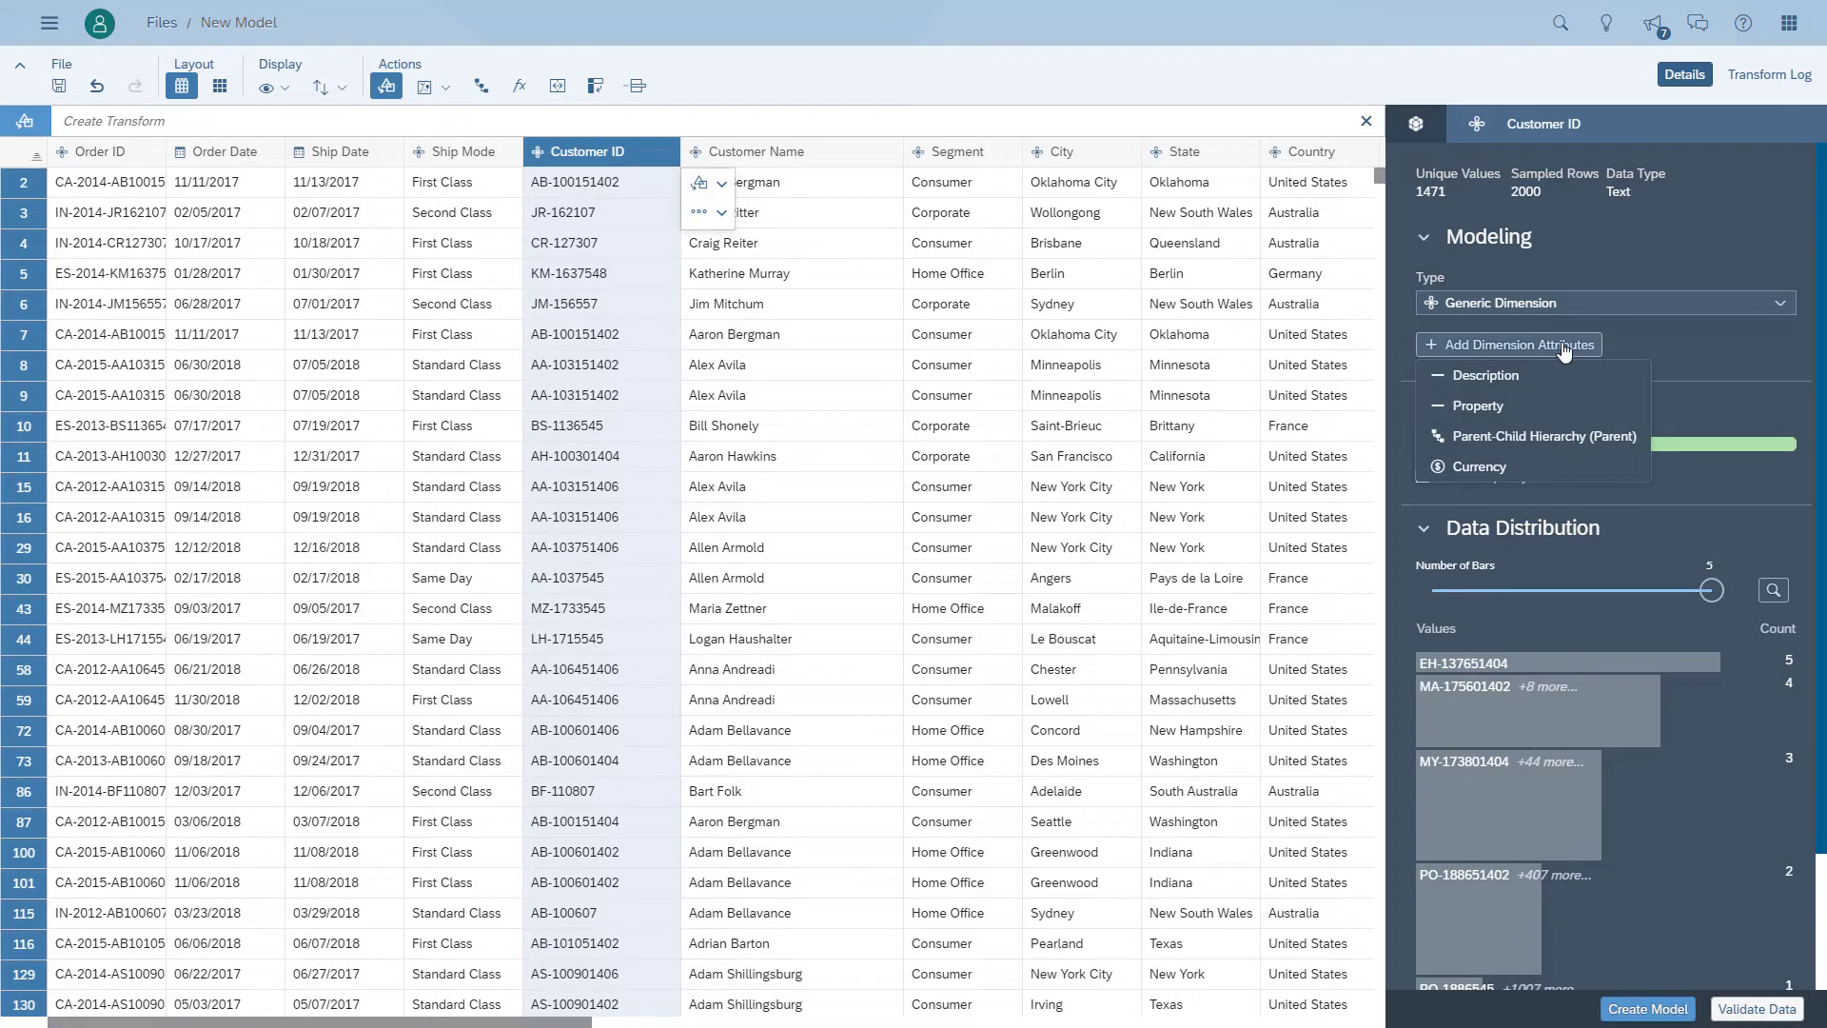
click(1521, 378)
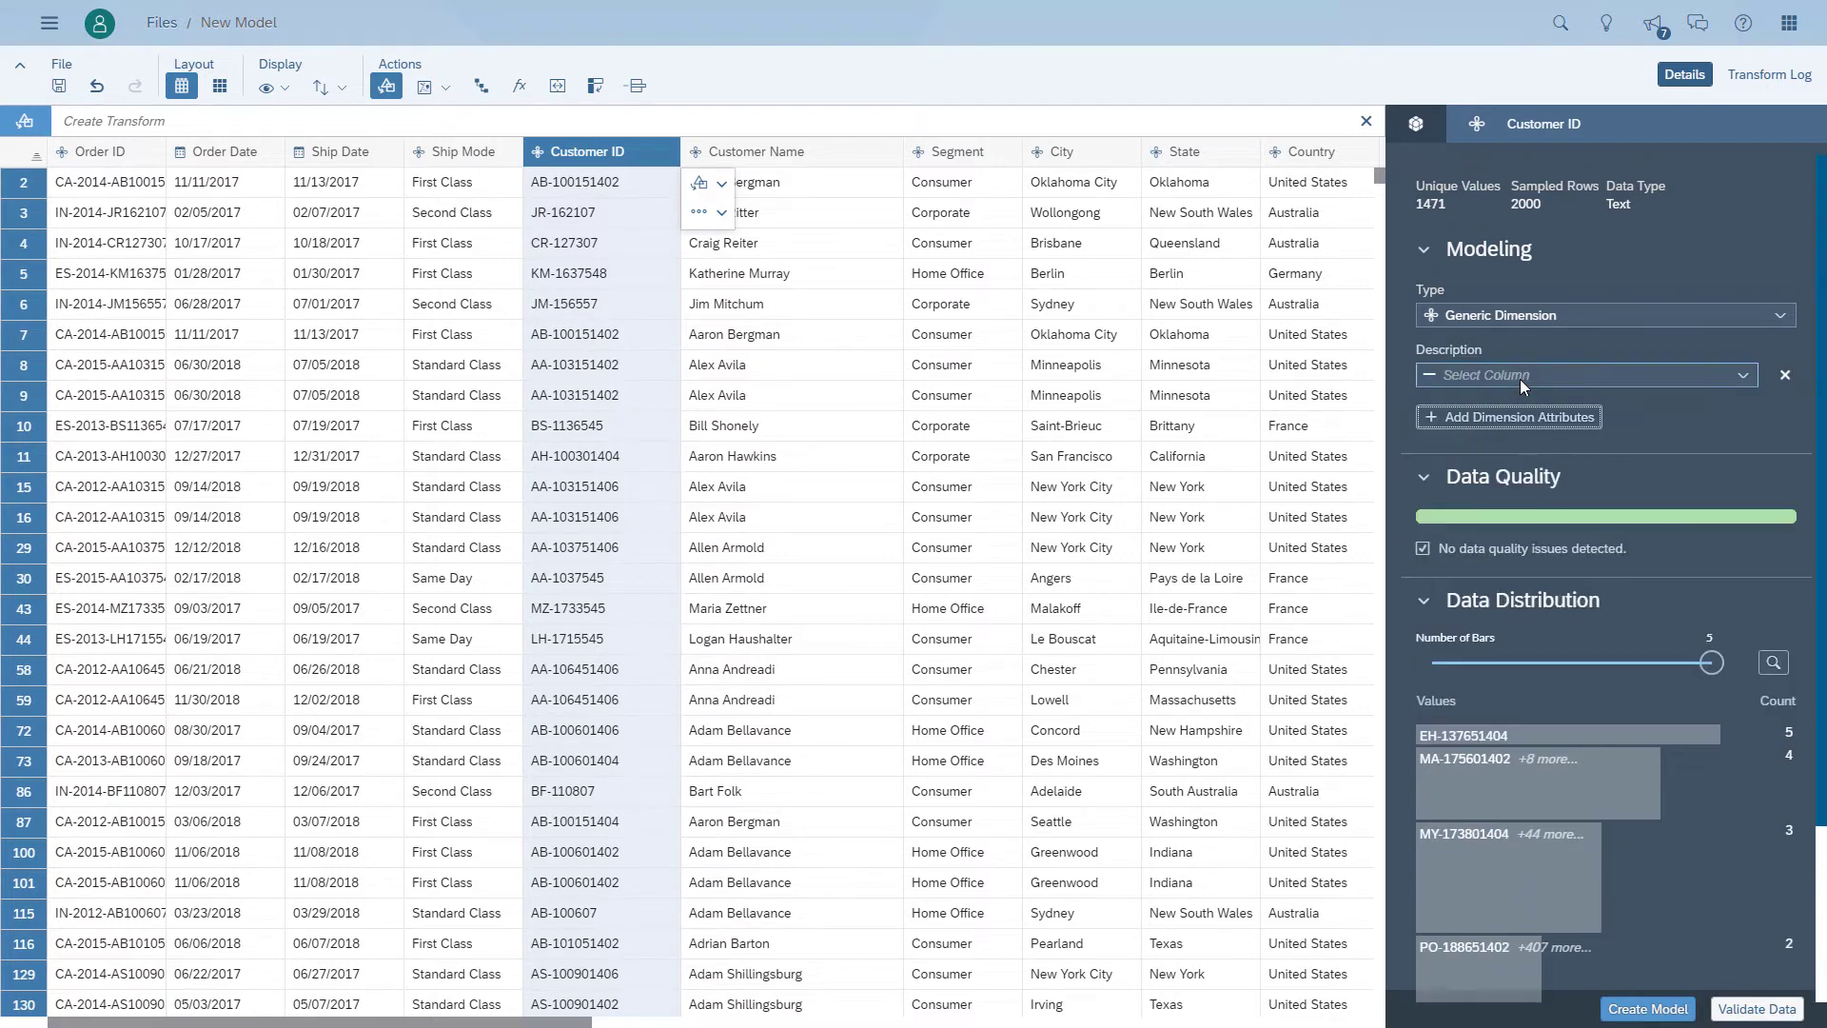
click(1738, 377)
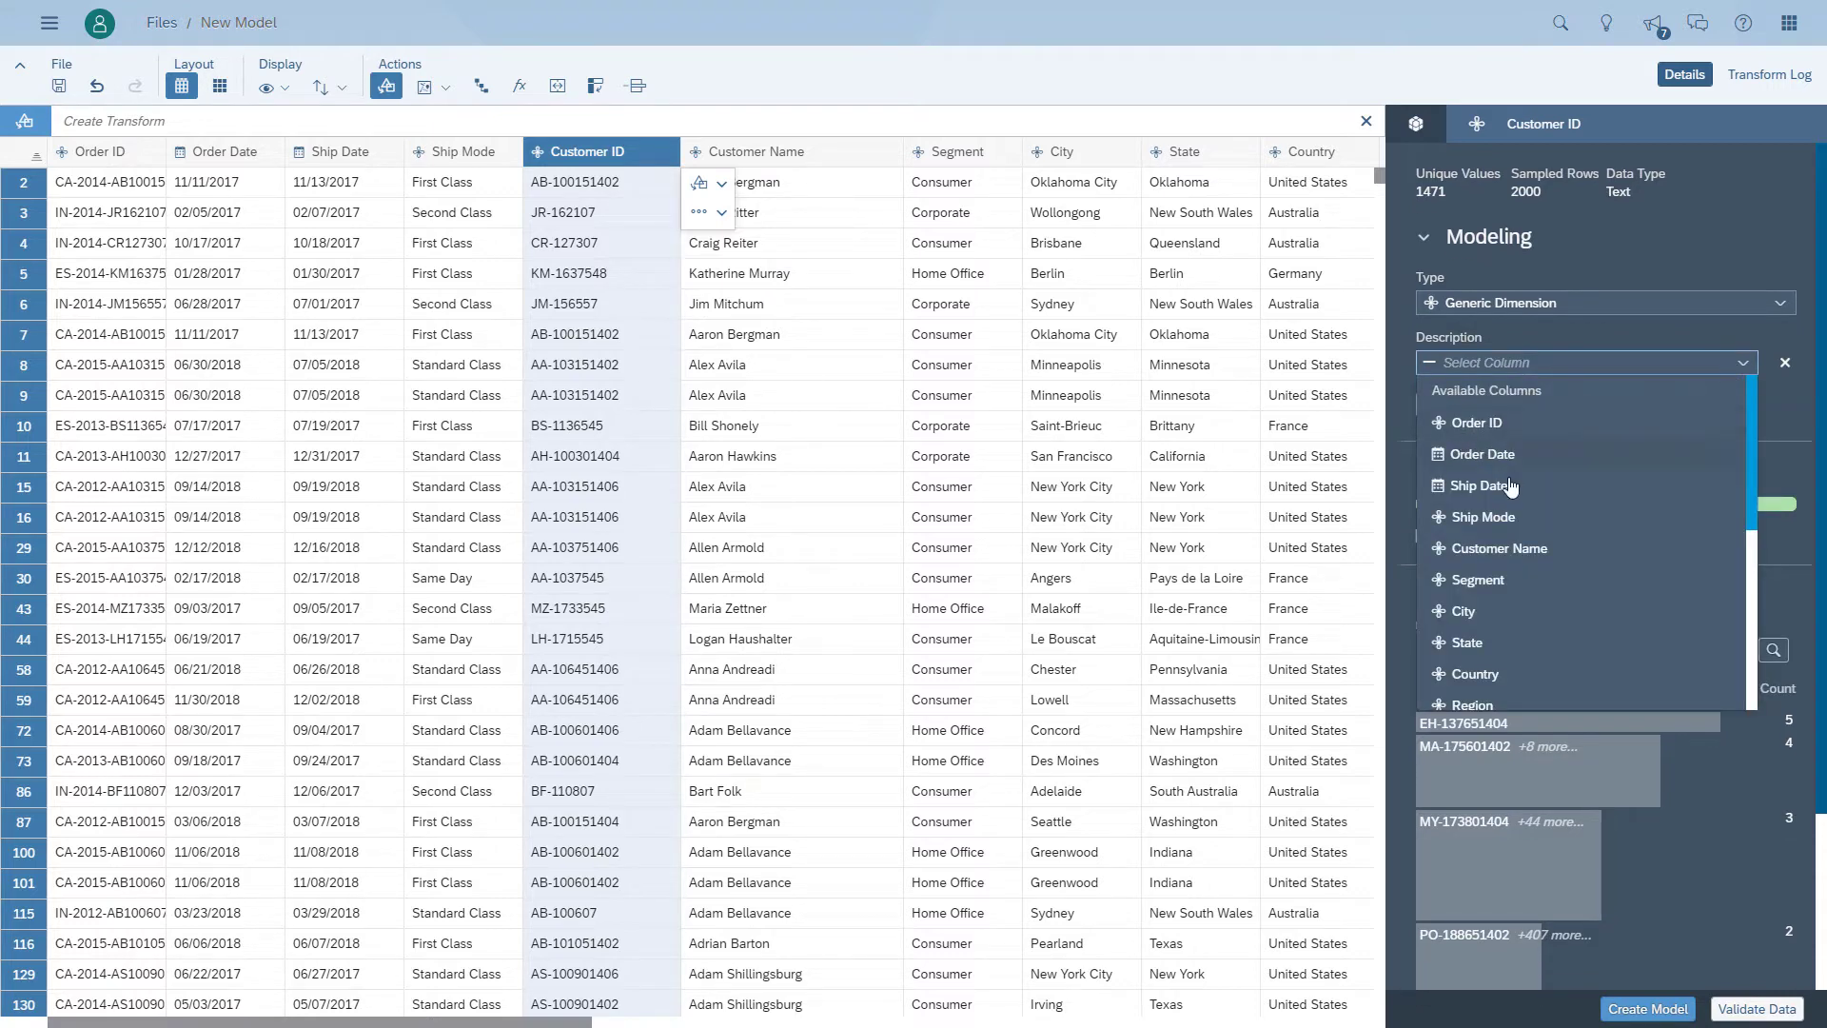
key(Escape)
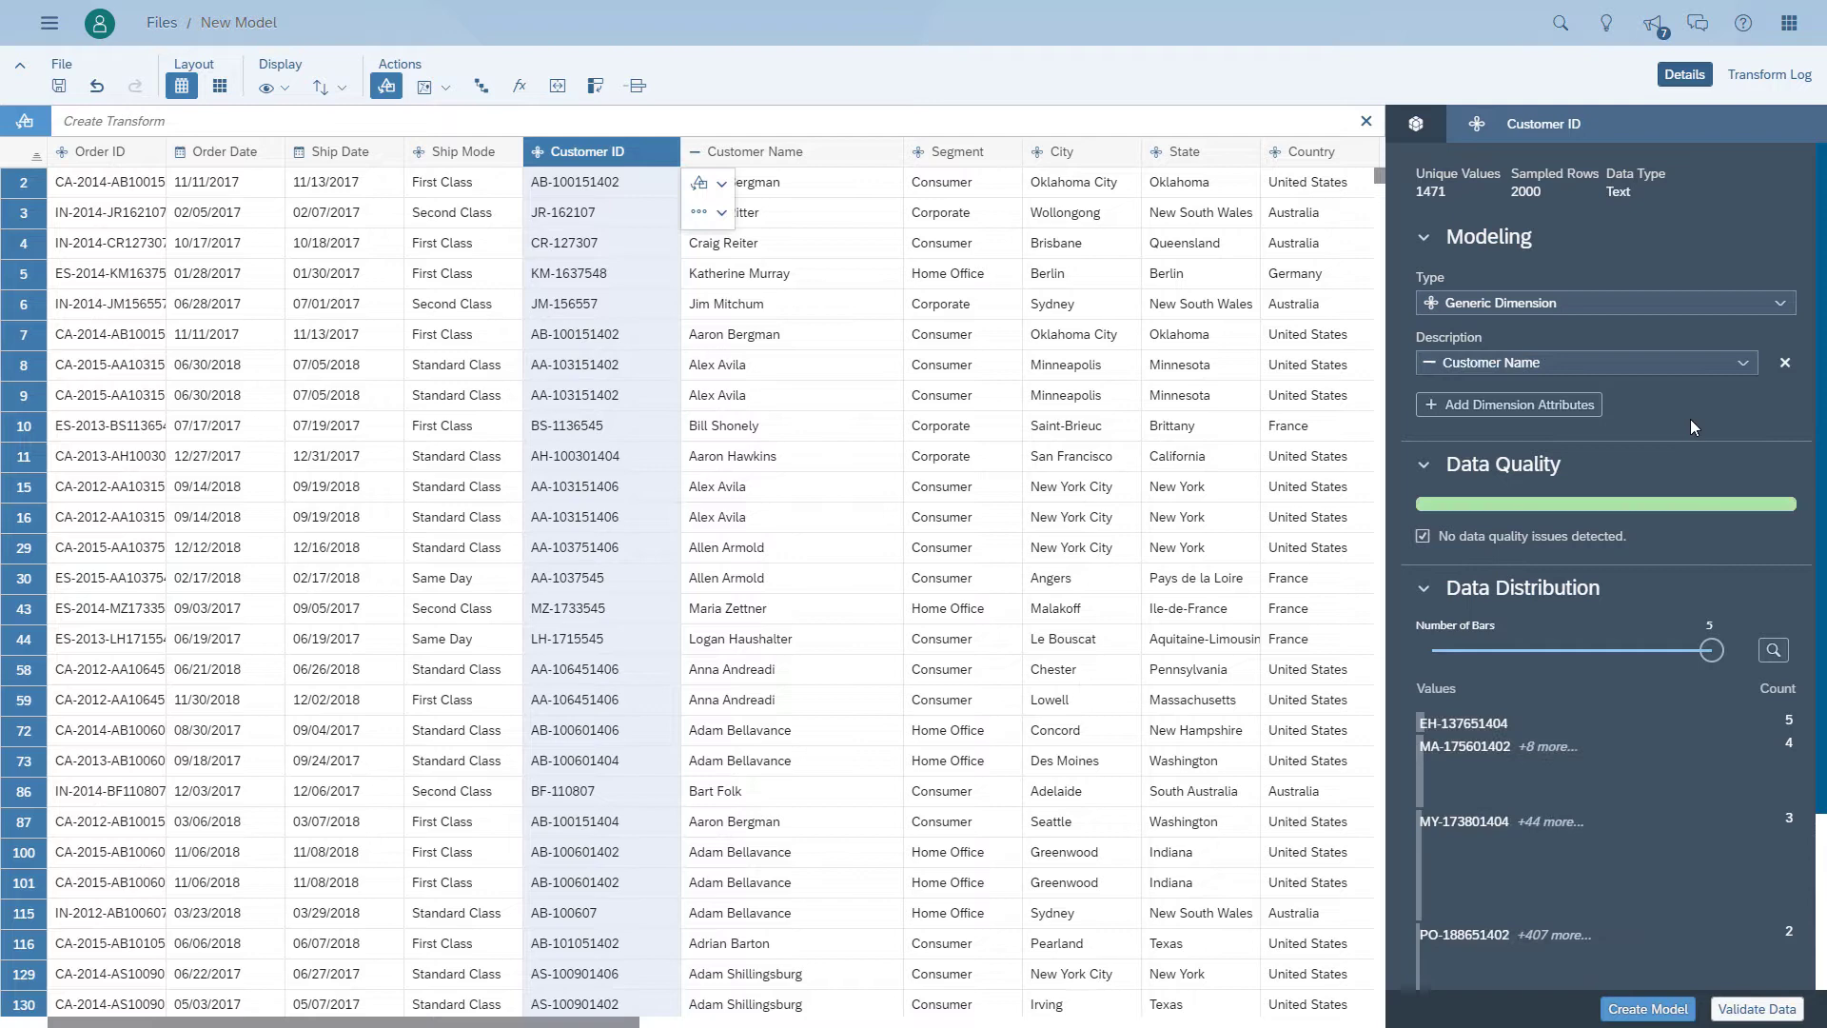
click(1779, 304)
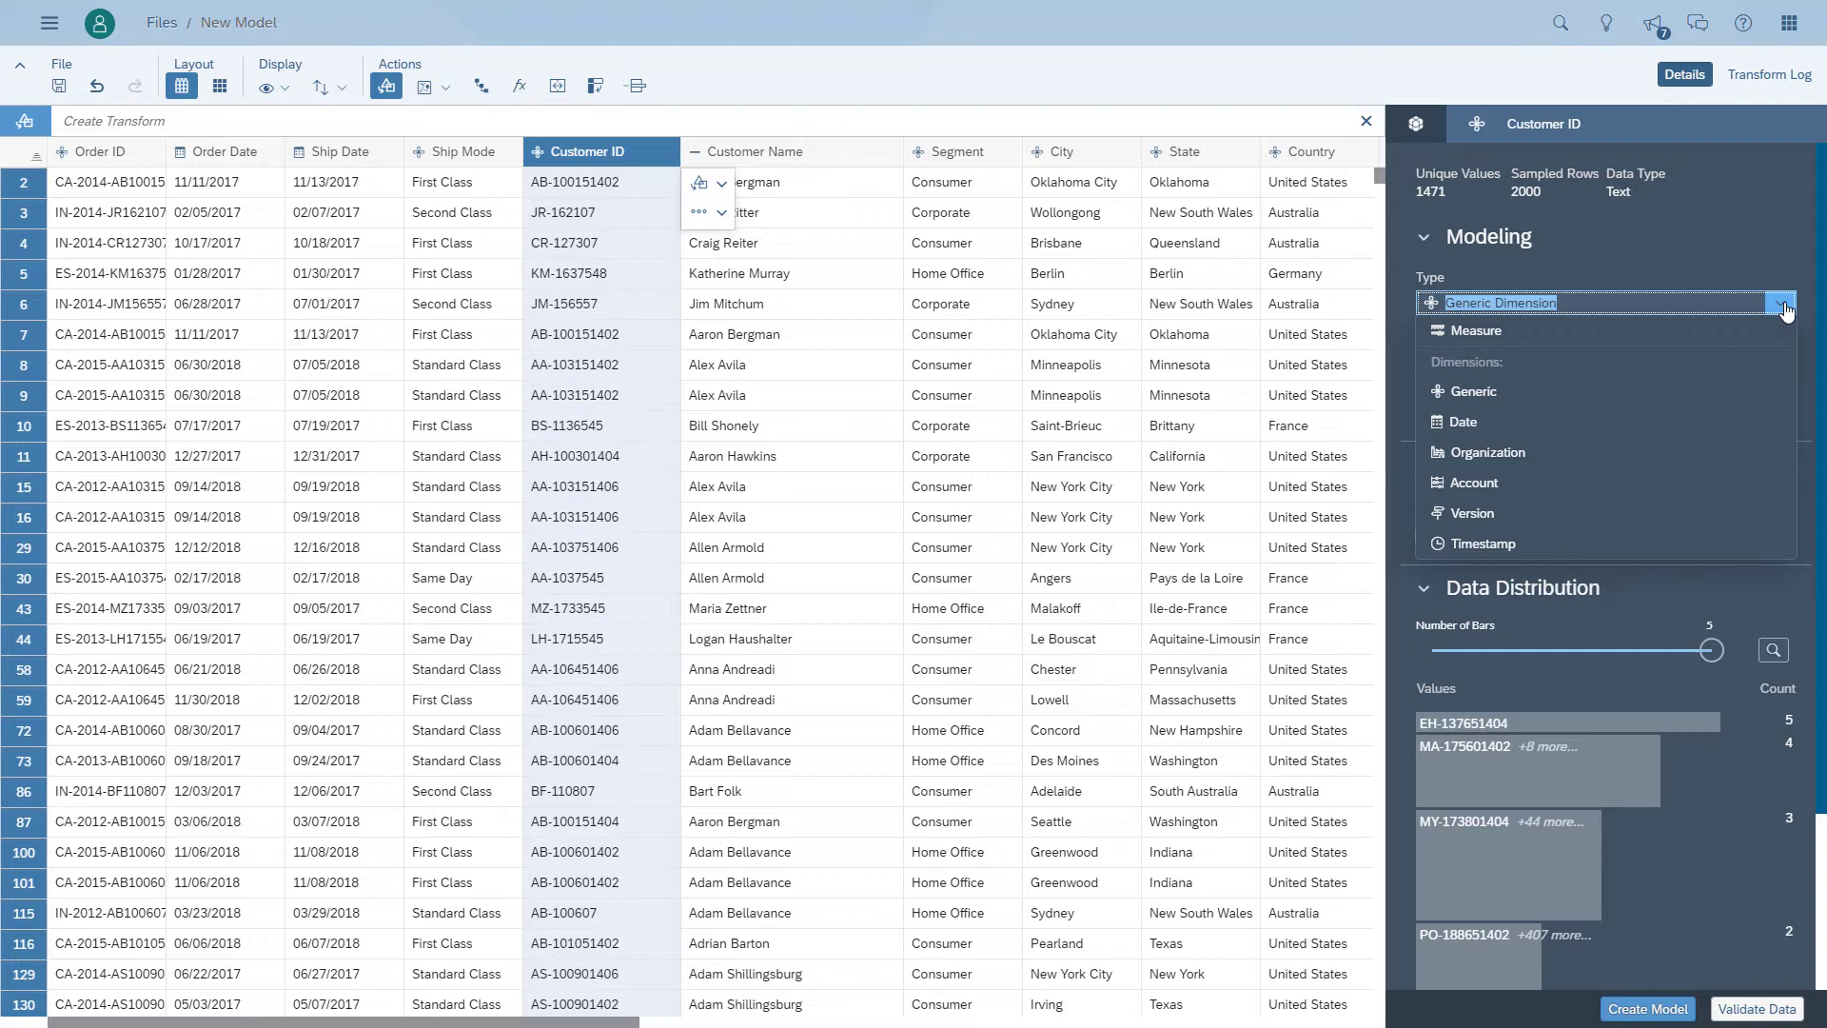
Close the Type list, keeping Customer ID a Generic Dimension.
click(1685, 262)
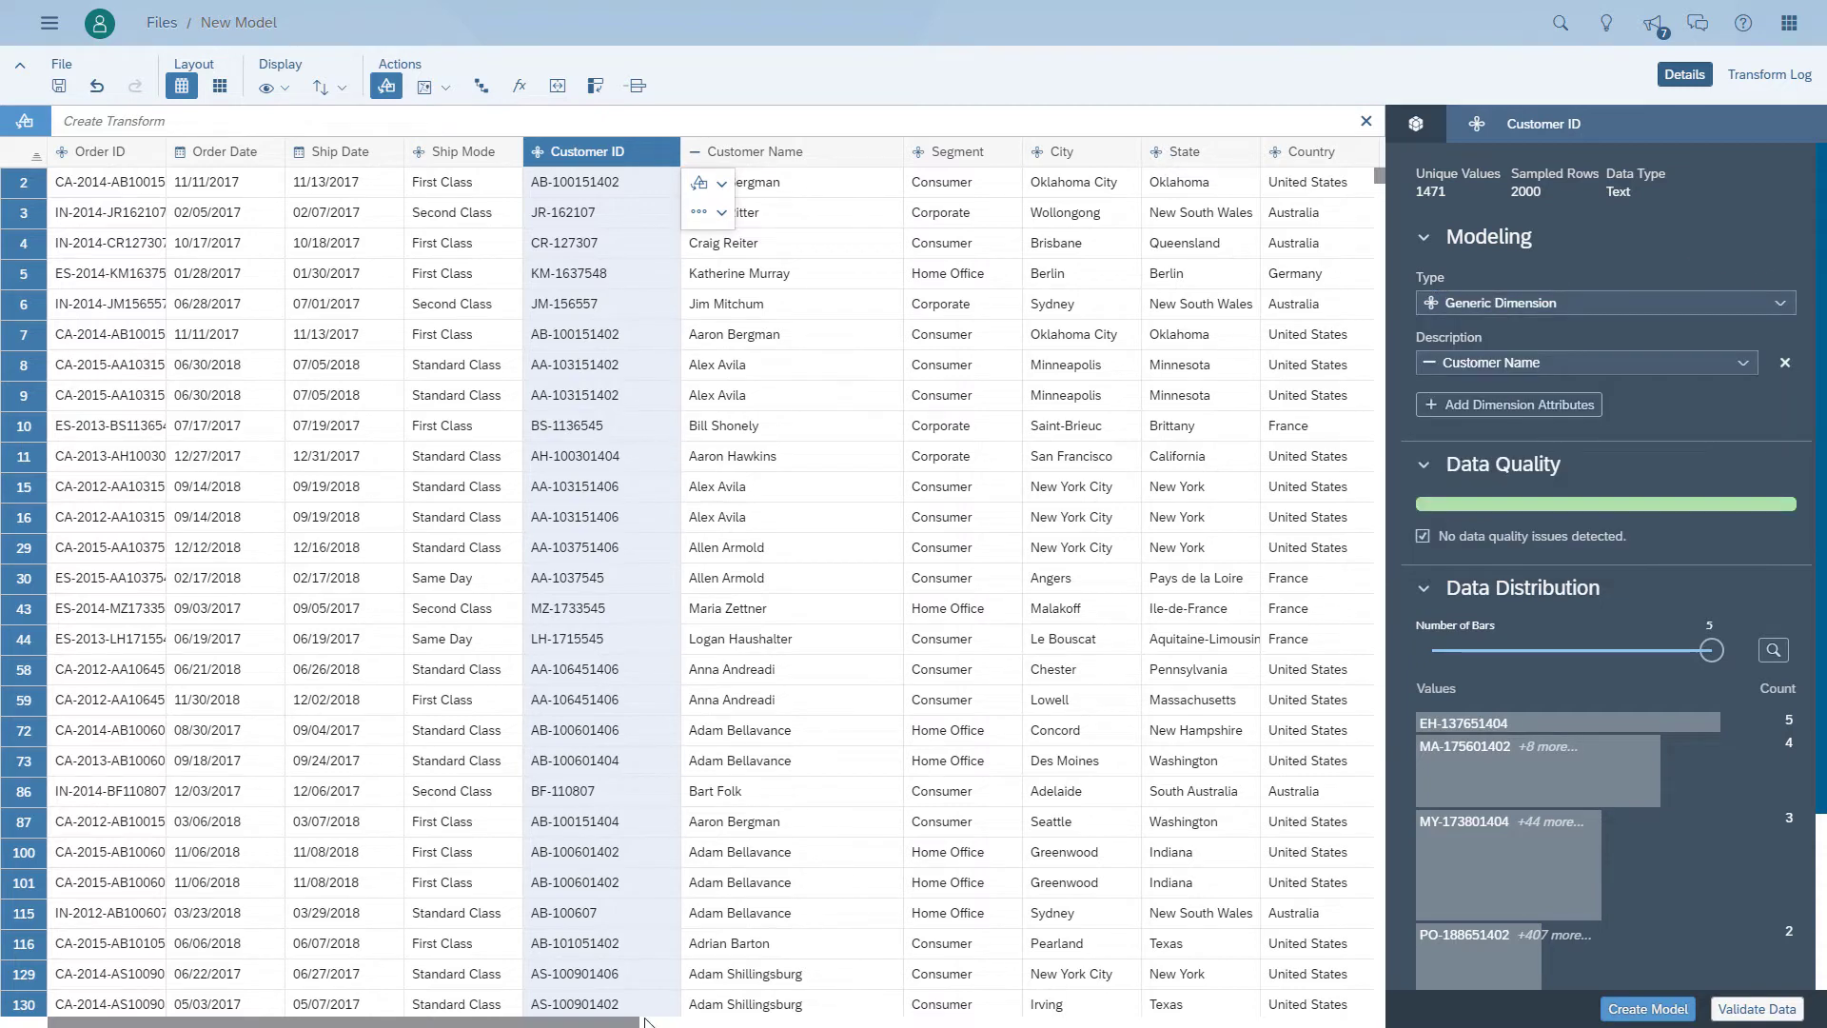
Scroll the grid right and widen the Product Name and Category columns.
drag(635, 1021, 1037, 1023)
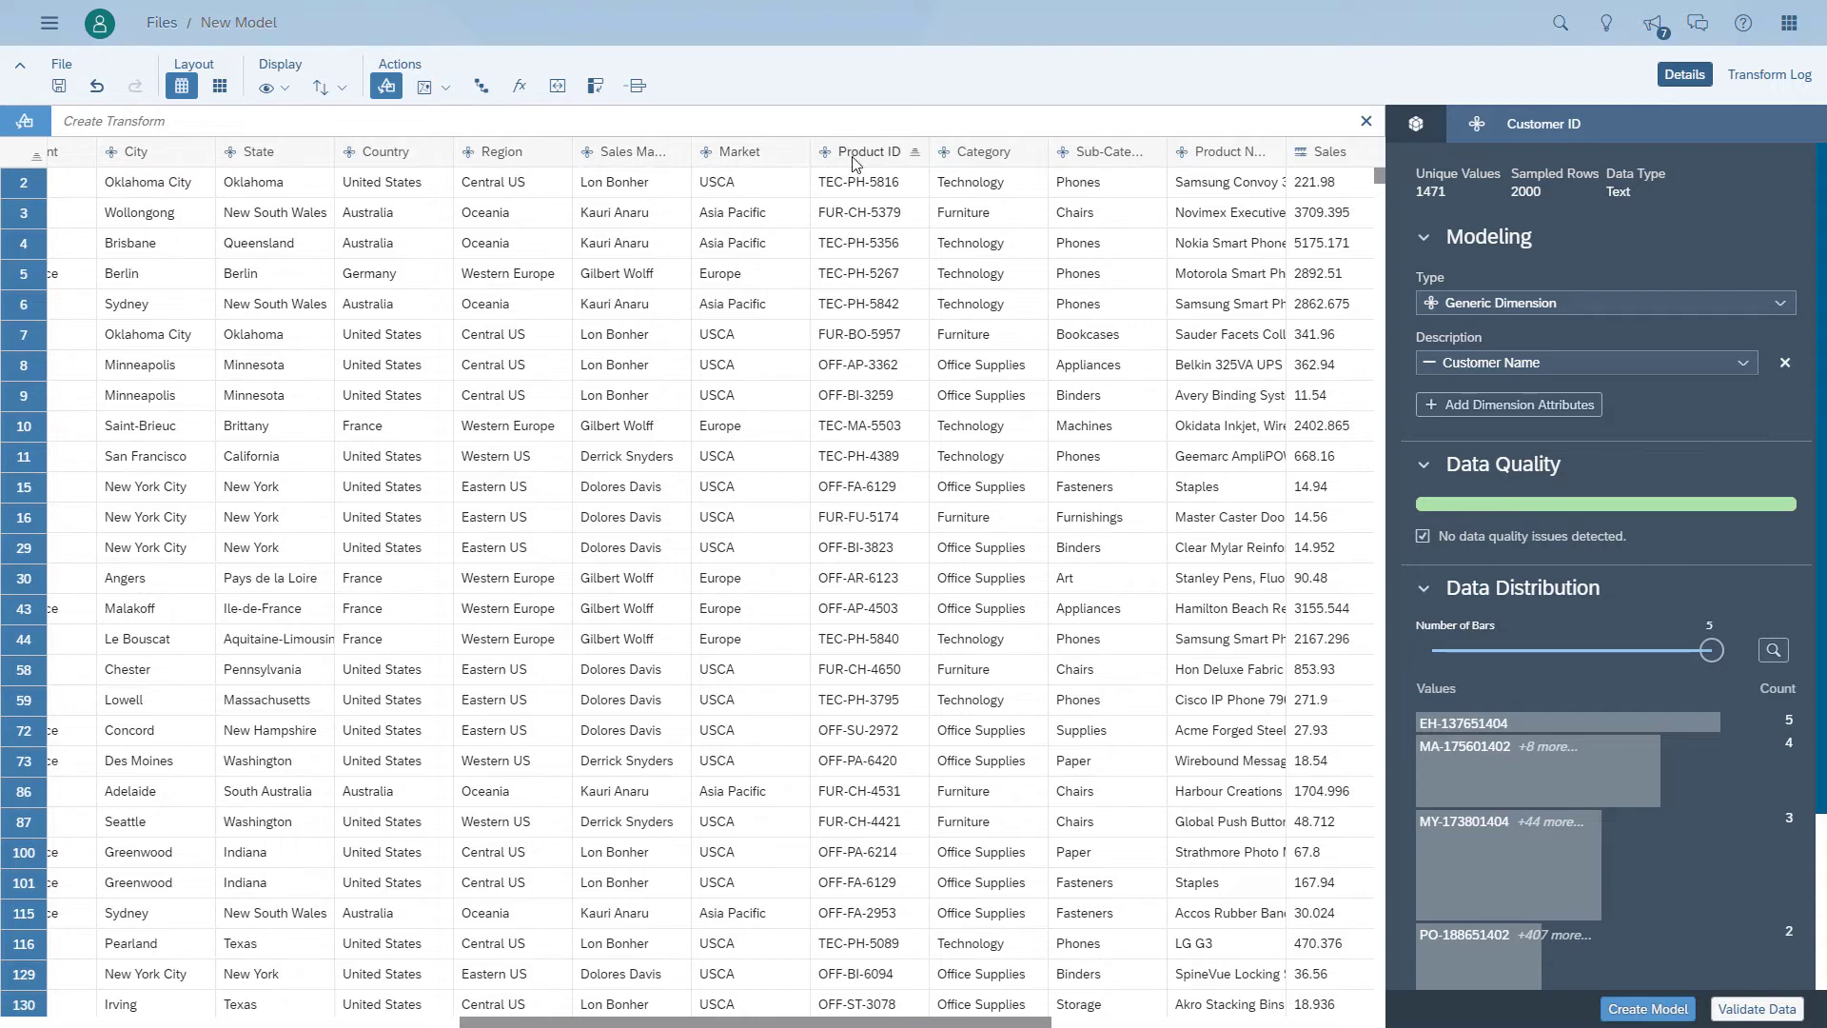
drag(1026, 1020, 1179, 1022)
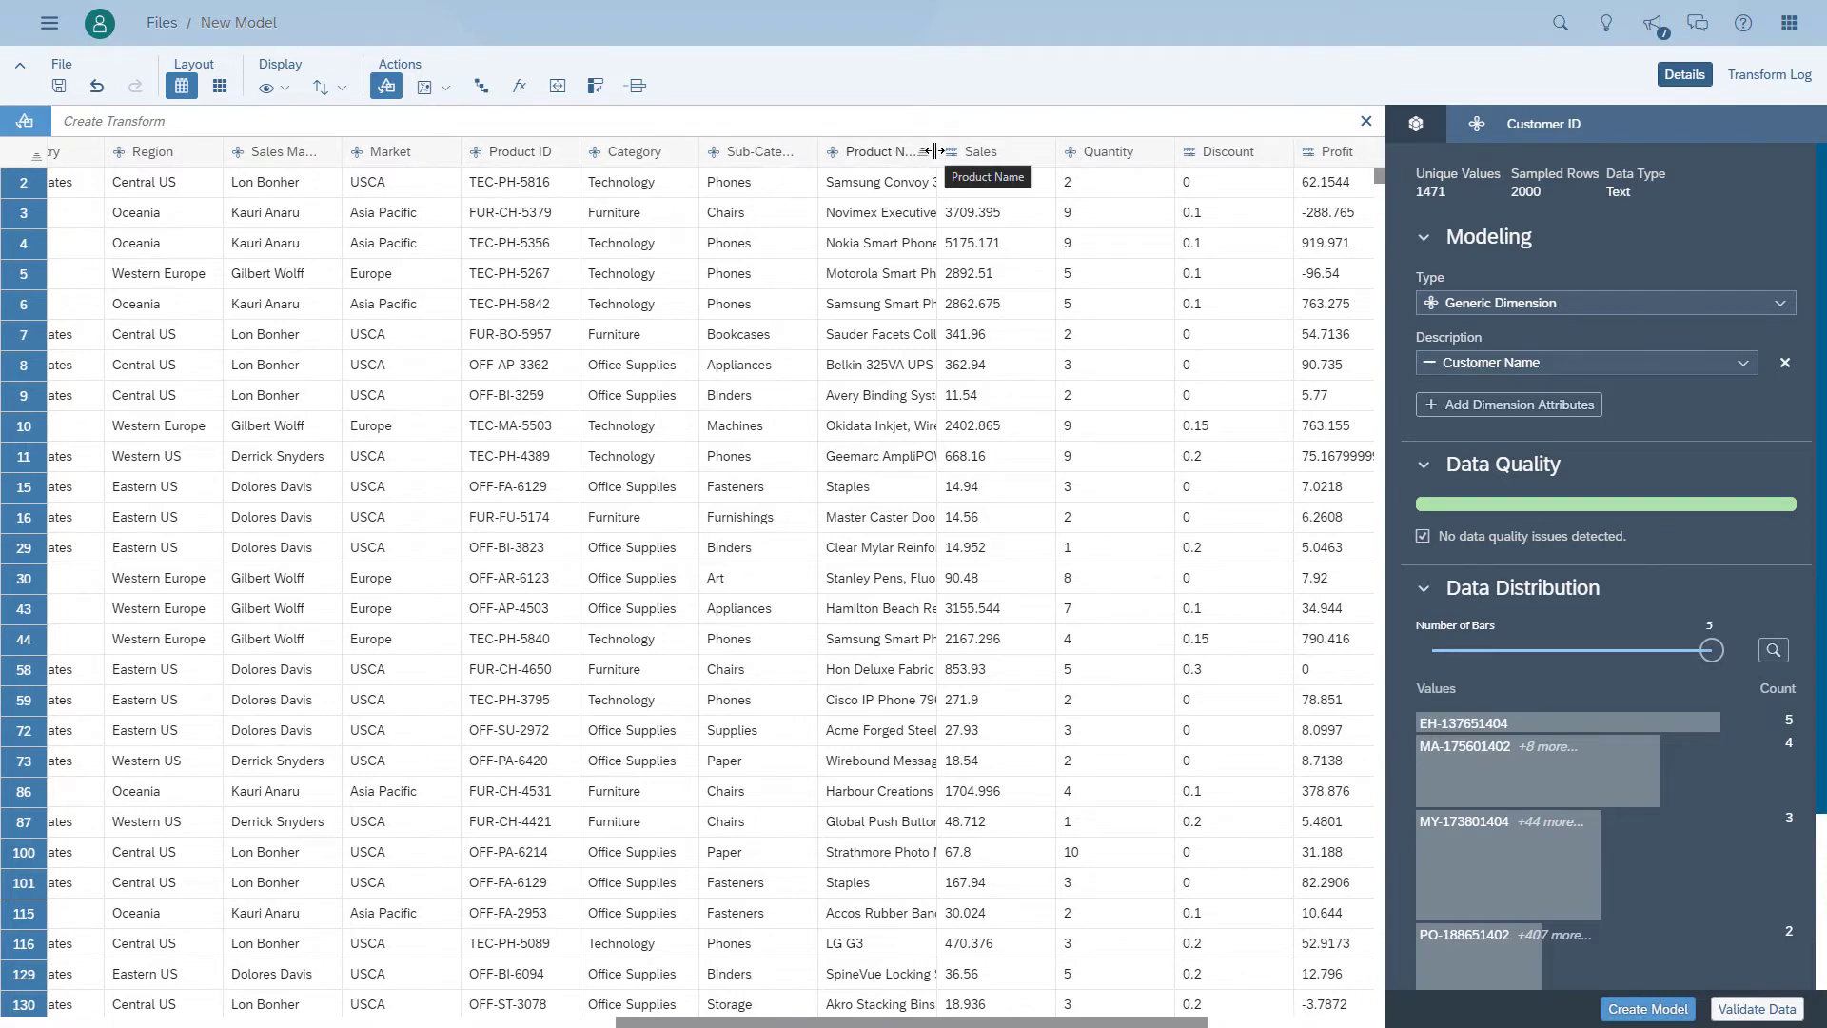
drag(938, 152, 1012, 152)
click(873, 152)
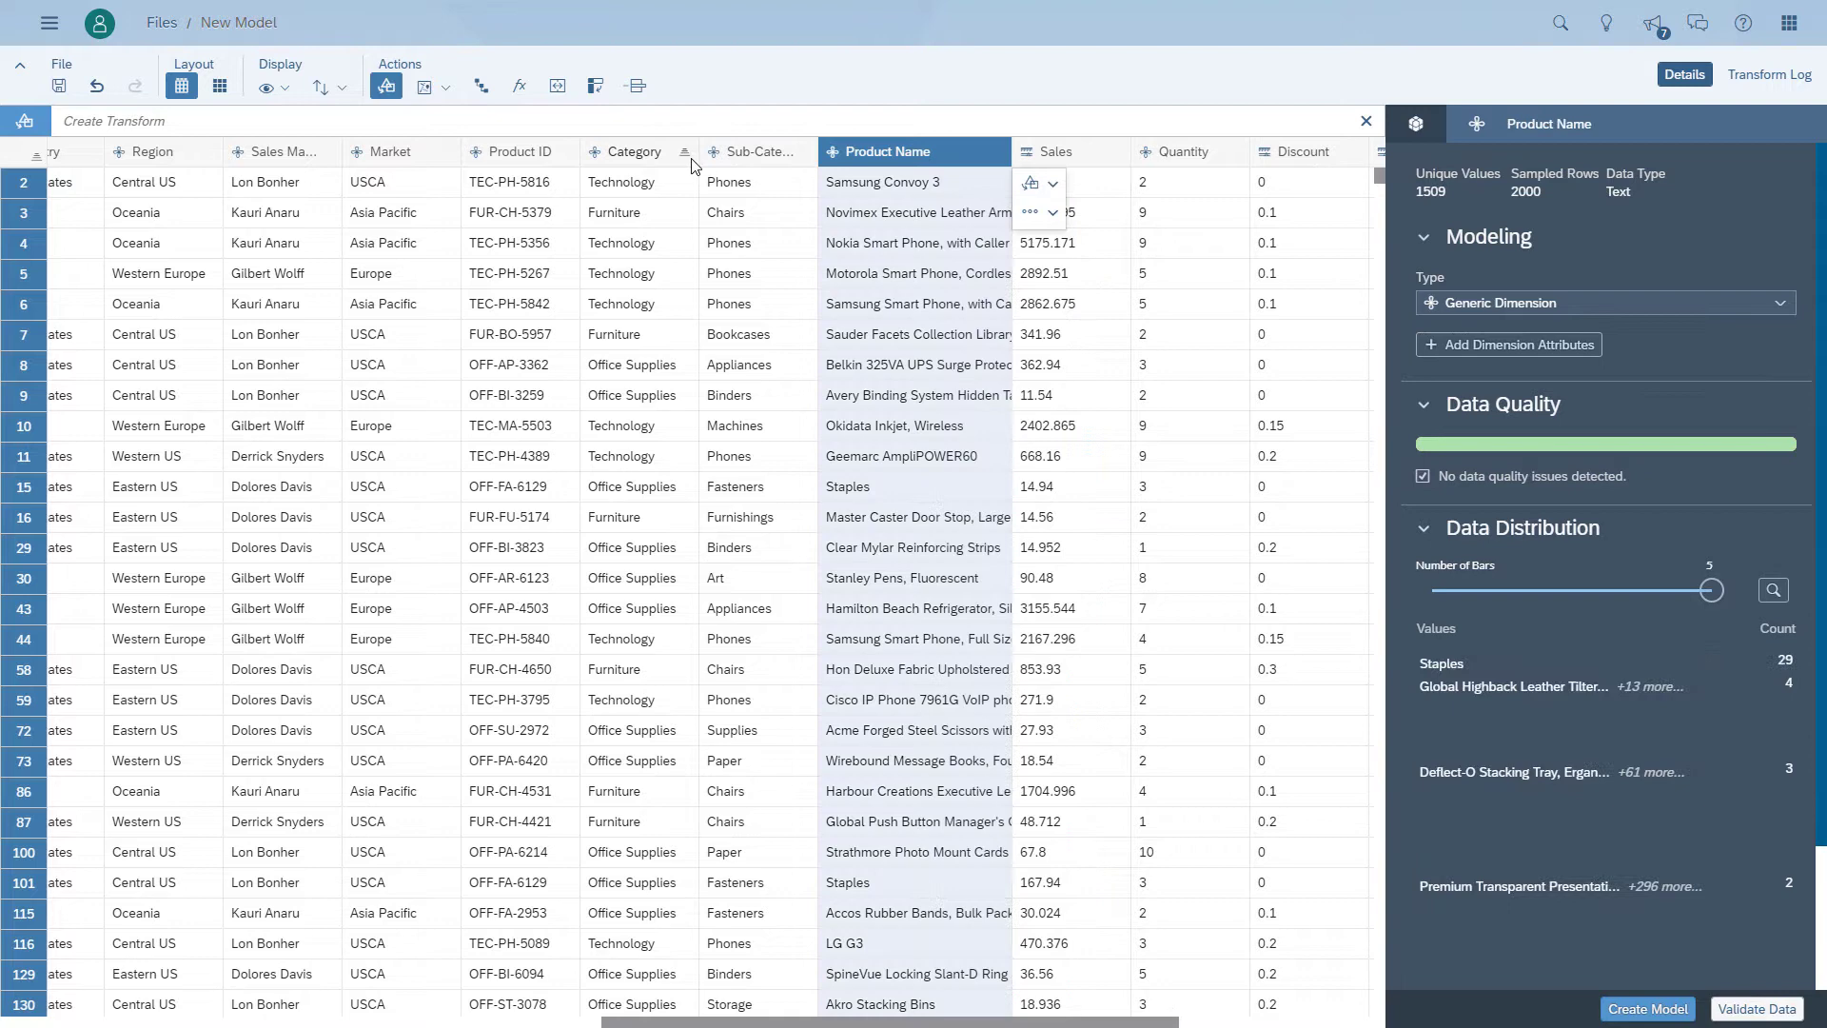
drag(698, 155, 766, 155)
click(724, 152)
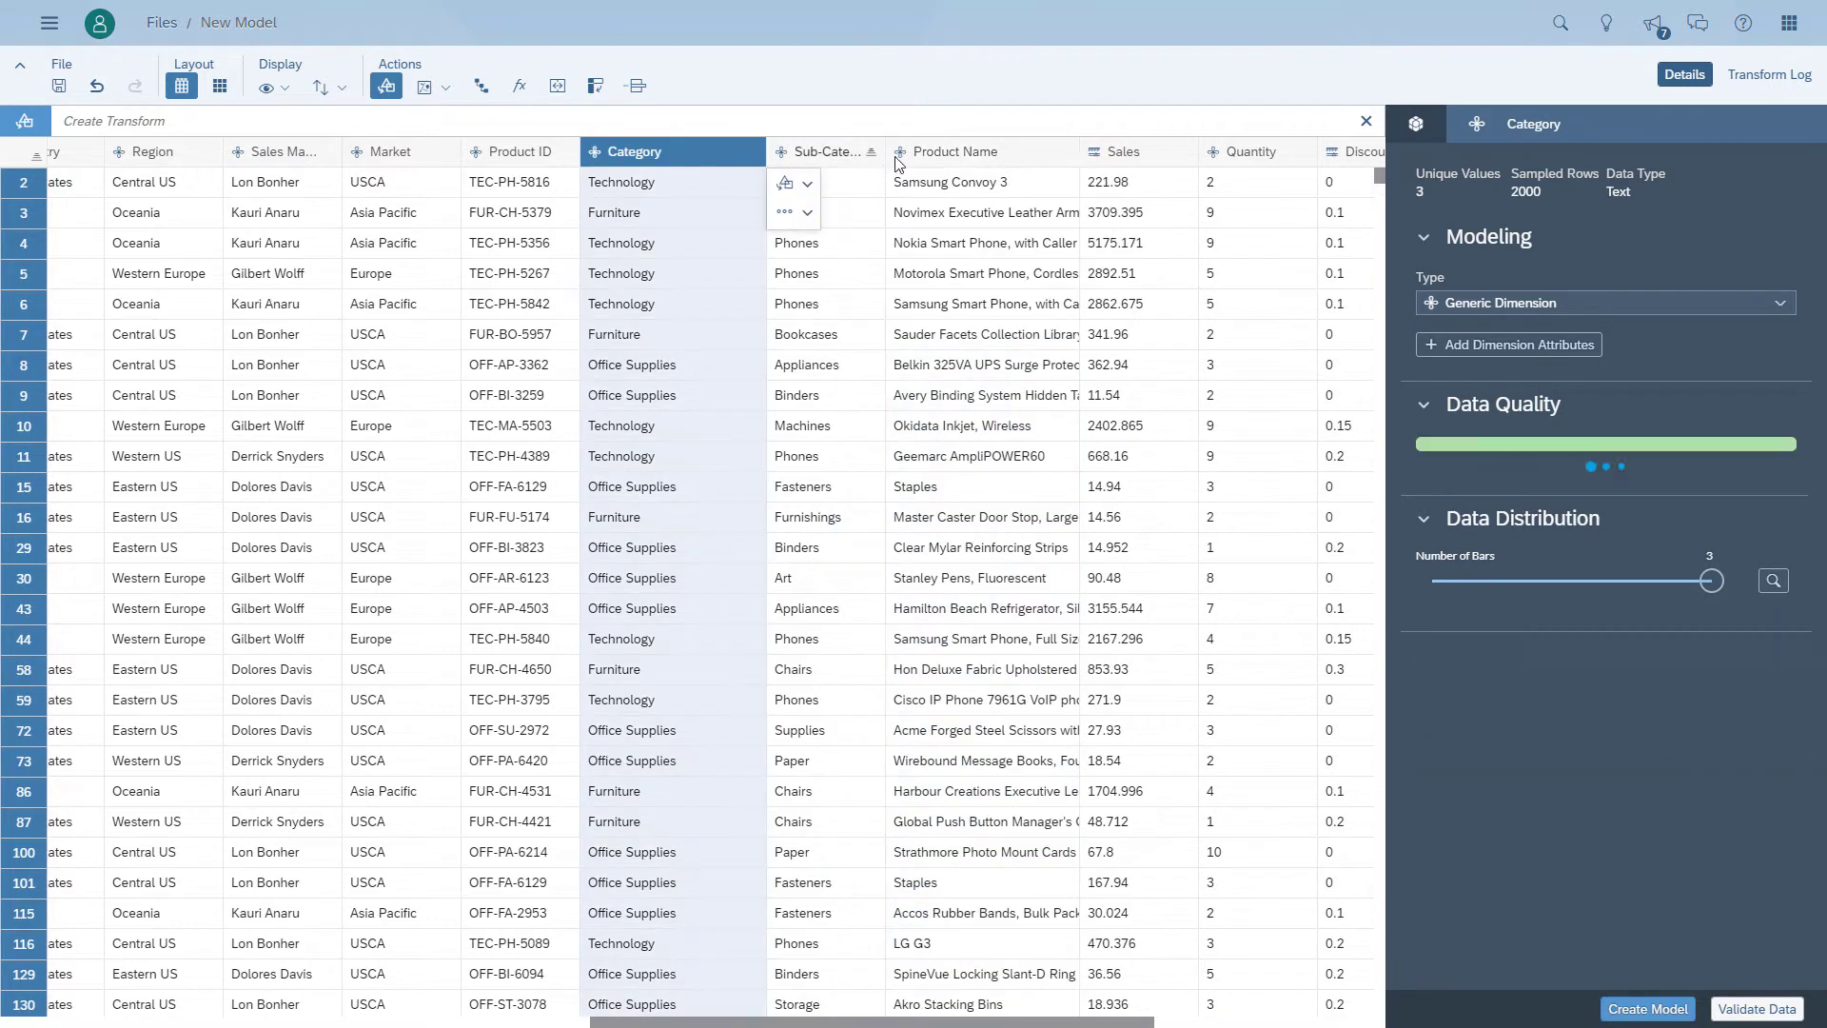
Widen Sub-Category and rename the Category column to Product Category.
drag(885, 160, 986, 161)
click(899, 154)
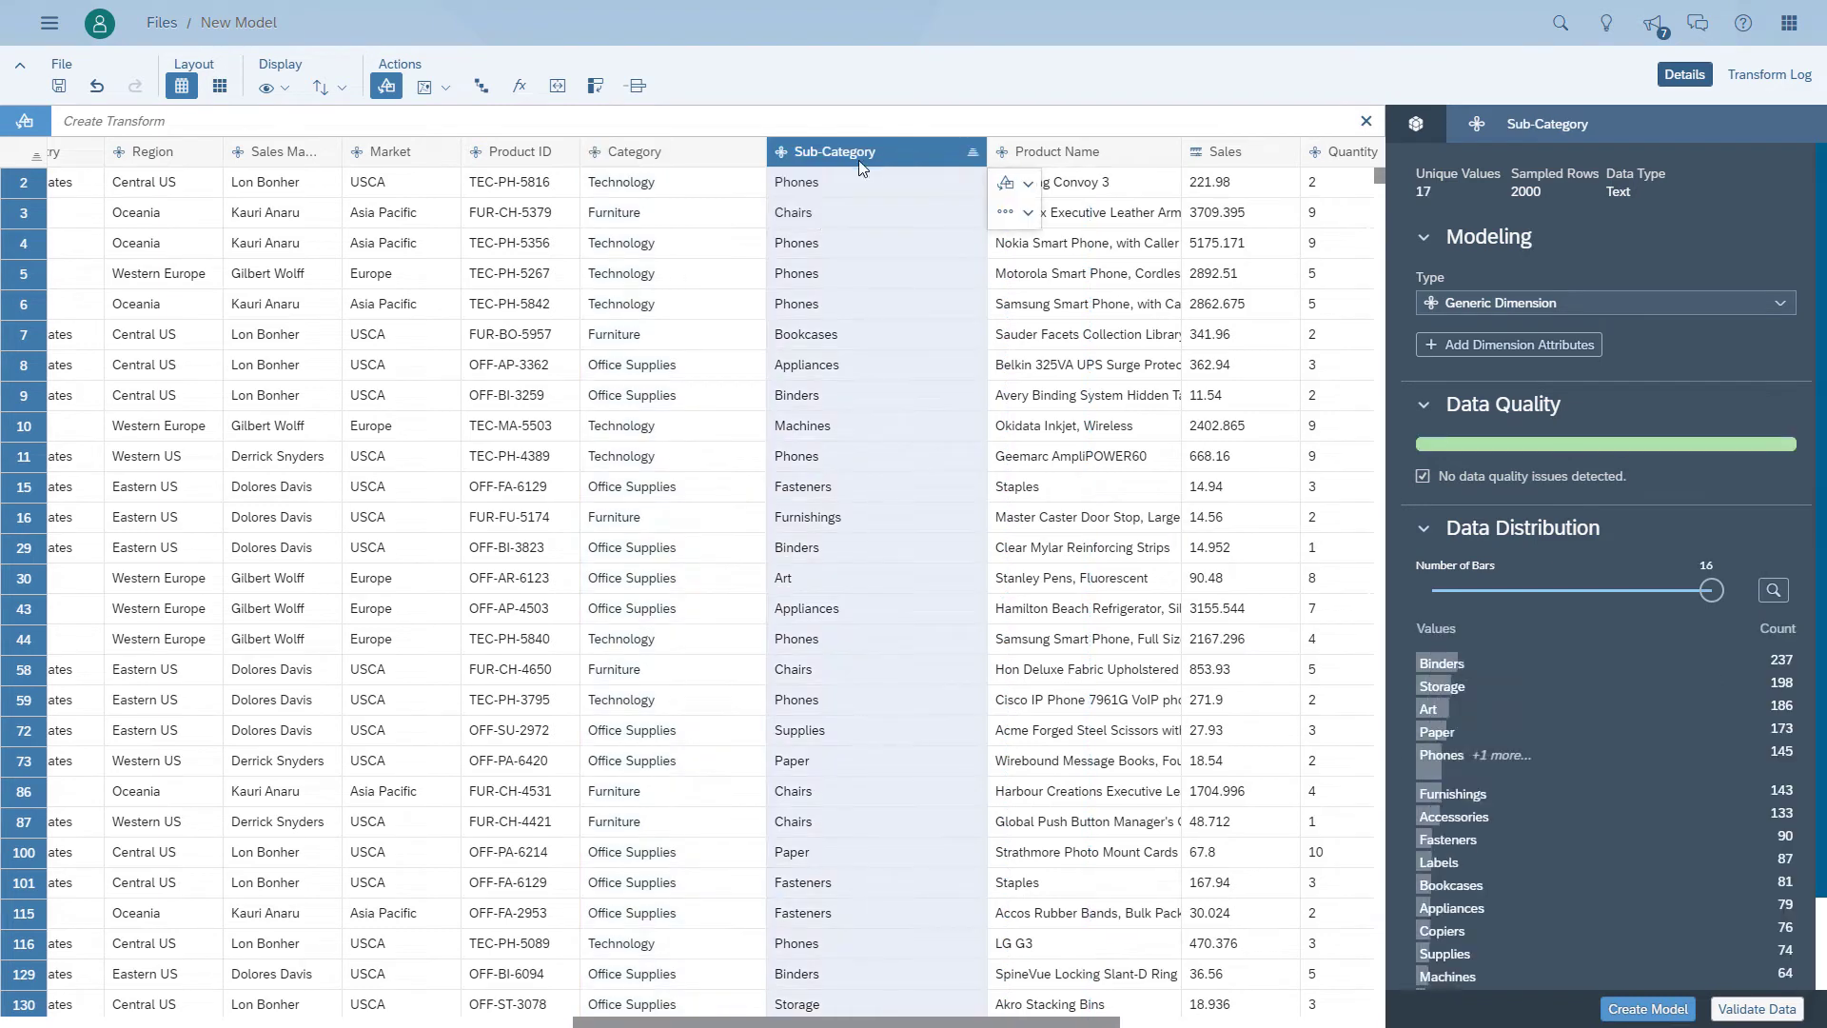
click(693, 157)
click(693, 157)
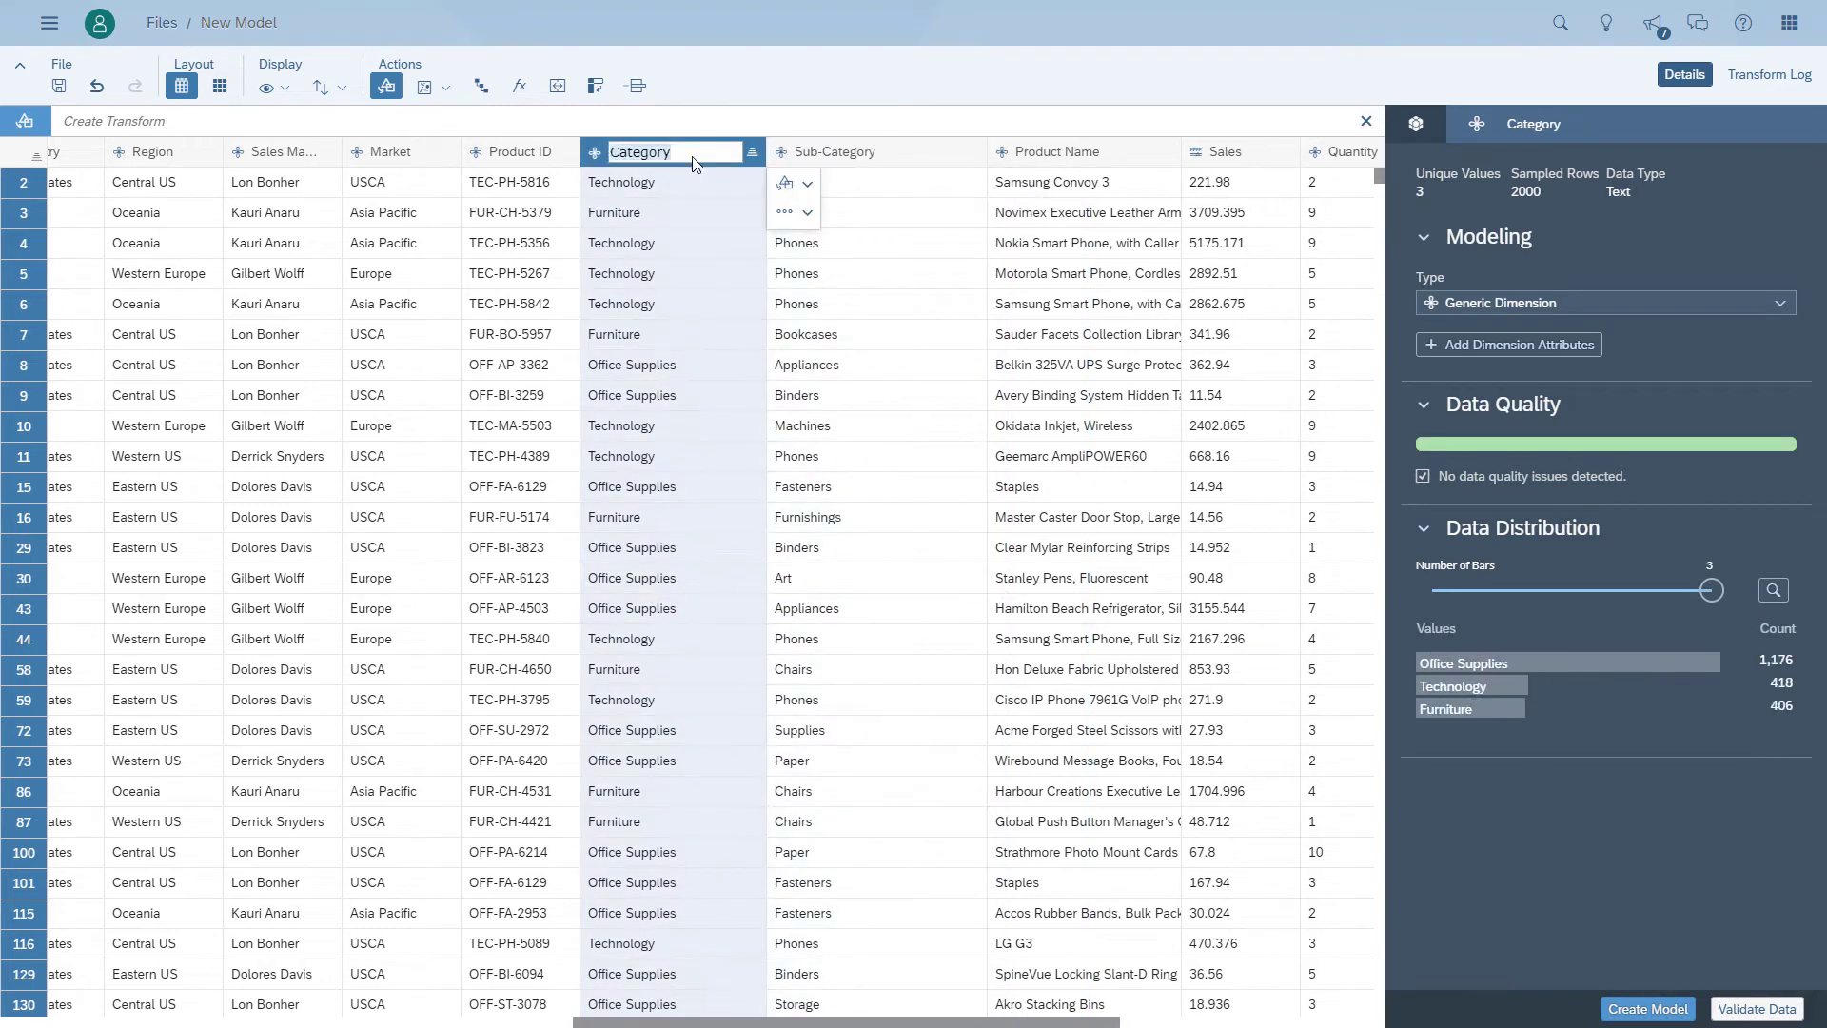
text(Product)
key(Return)
Rename the Sub-Category column to Product Sub-Category.
double_click(908, 162)
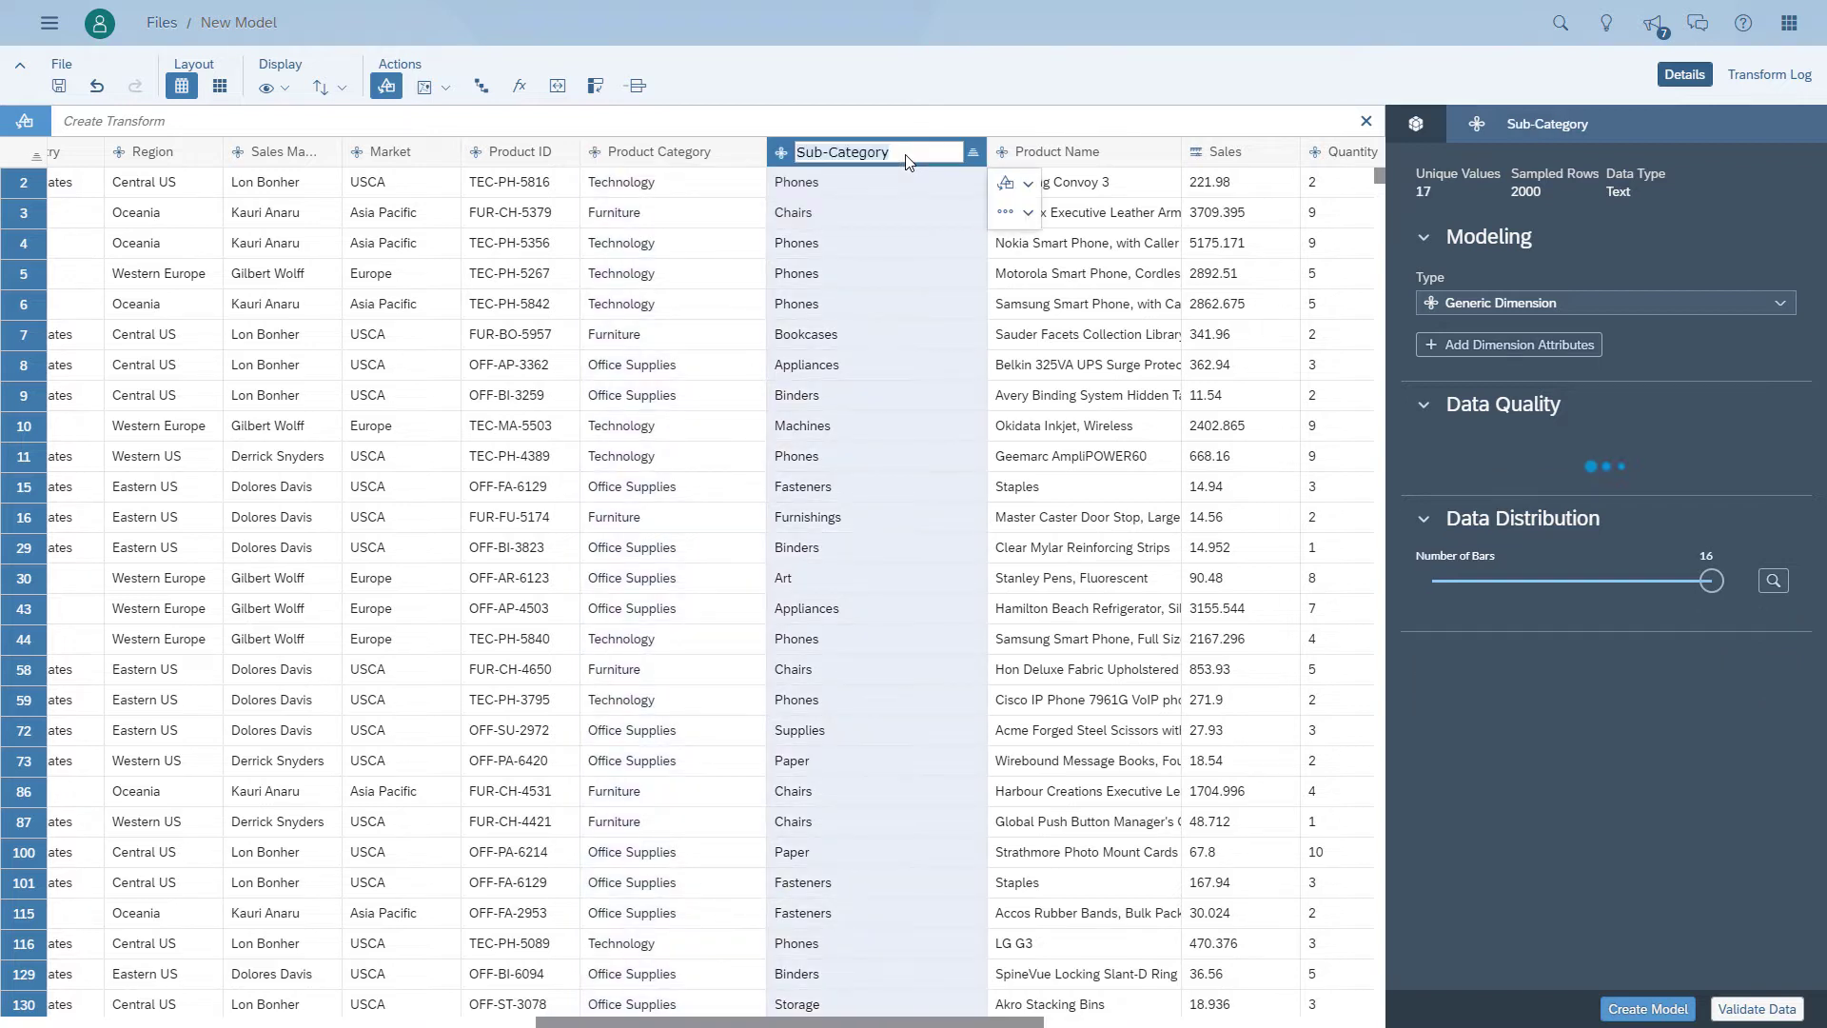
key(Home)
text(Product)
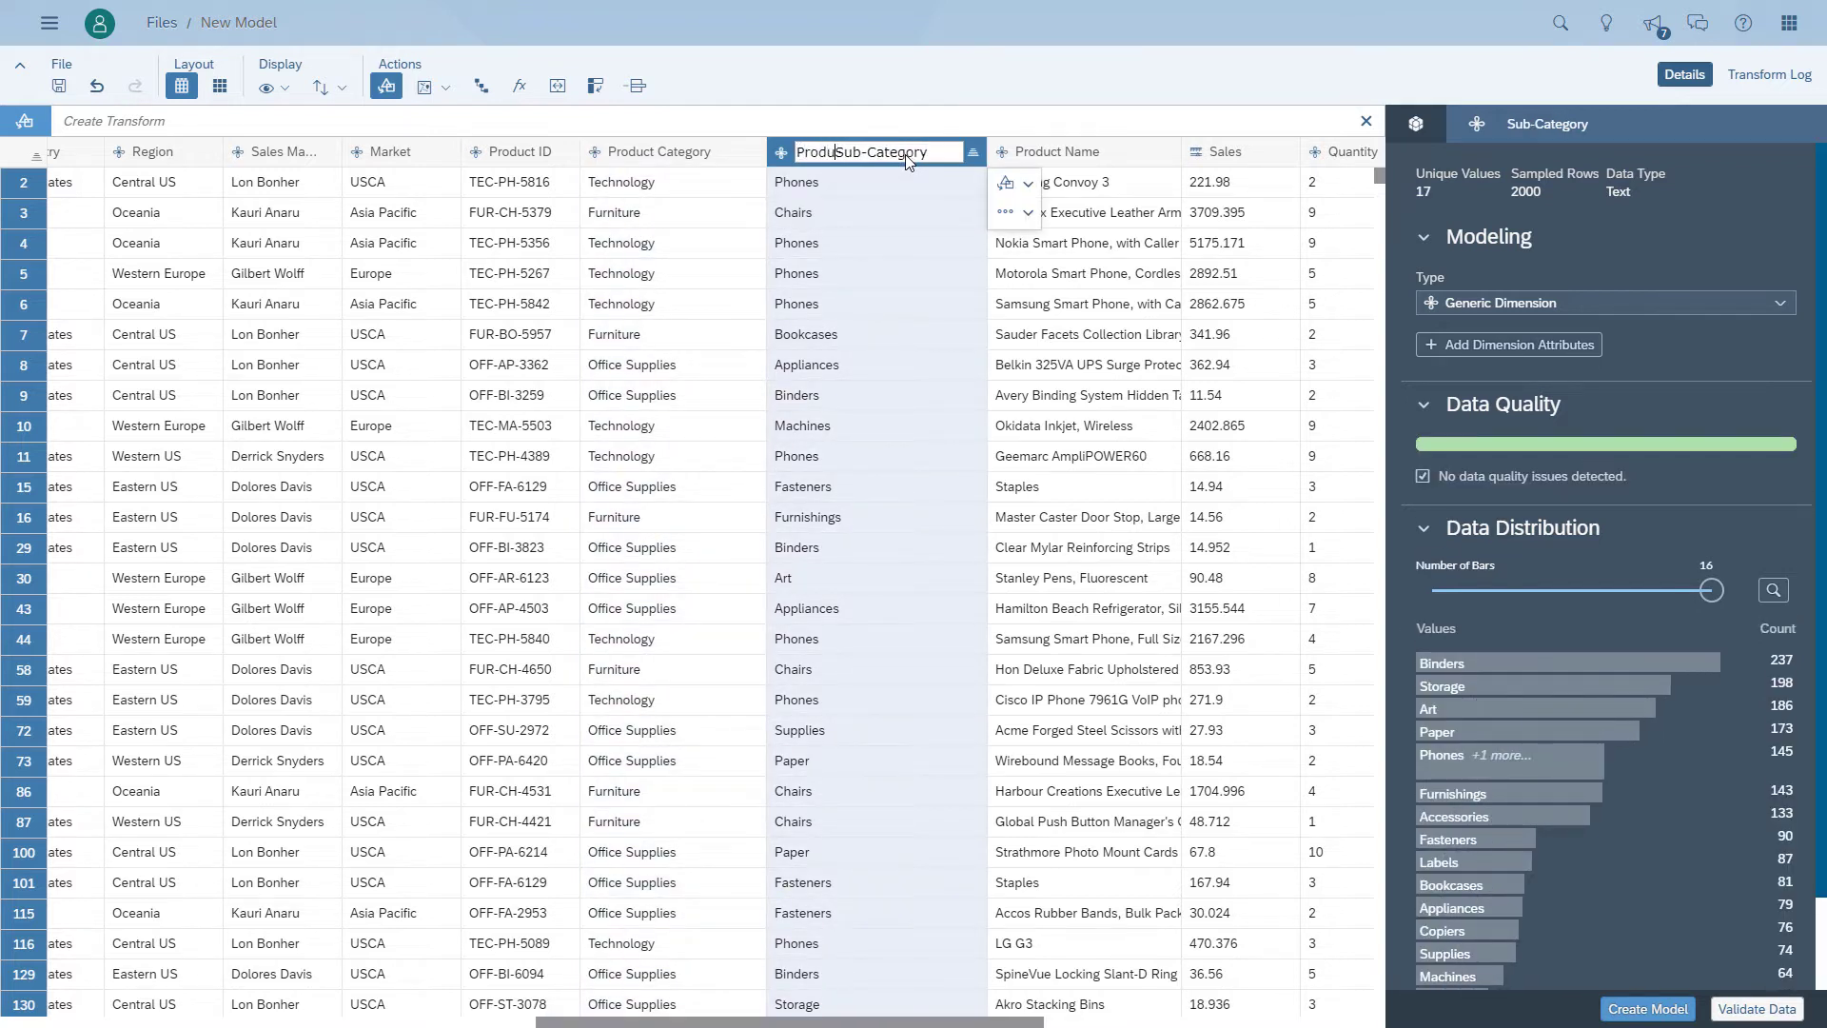
key(Return)
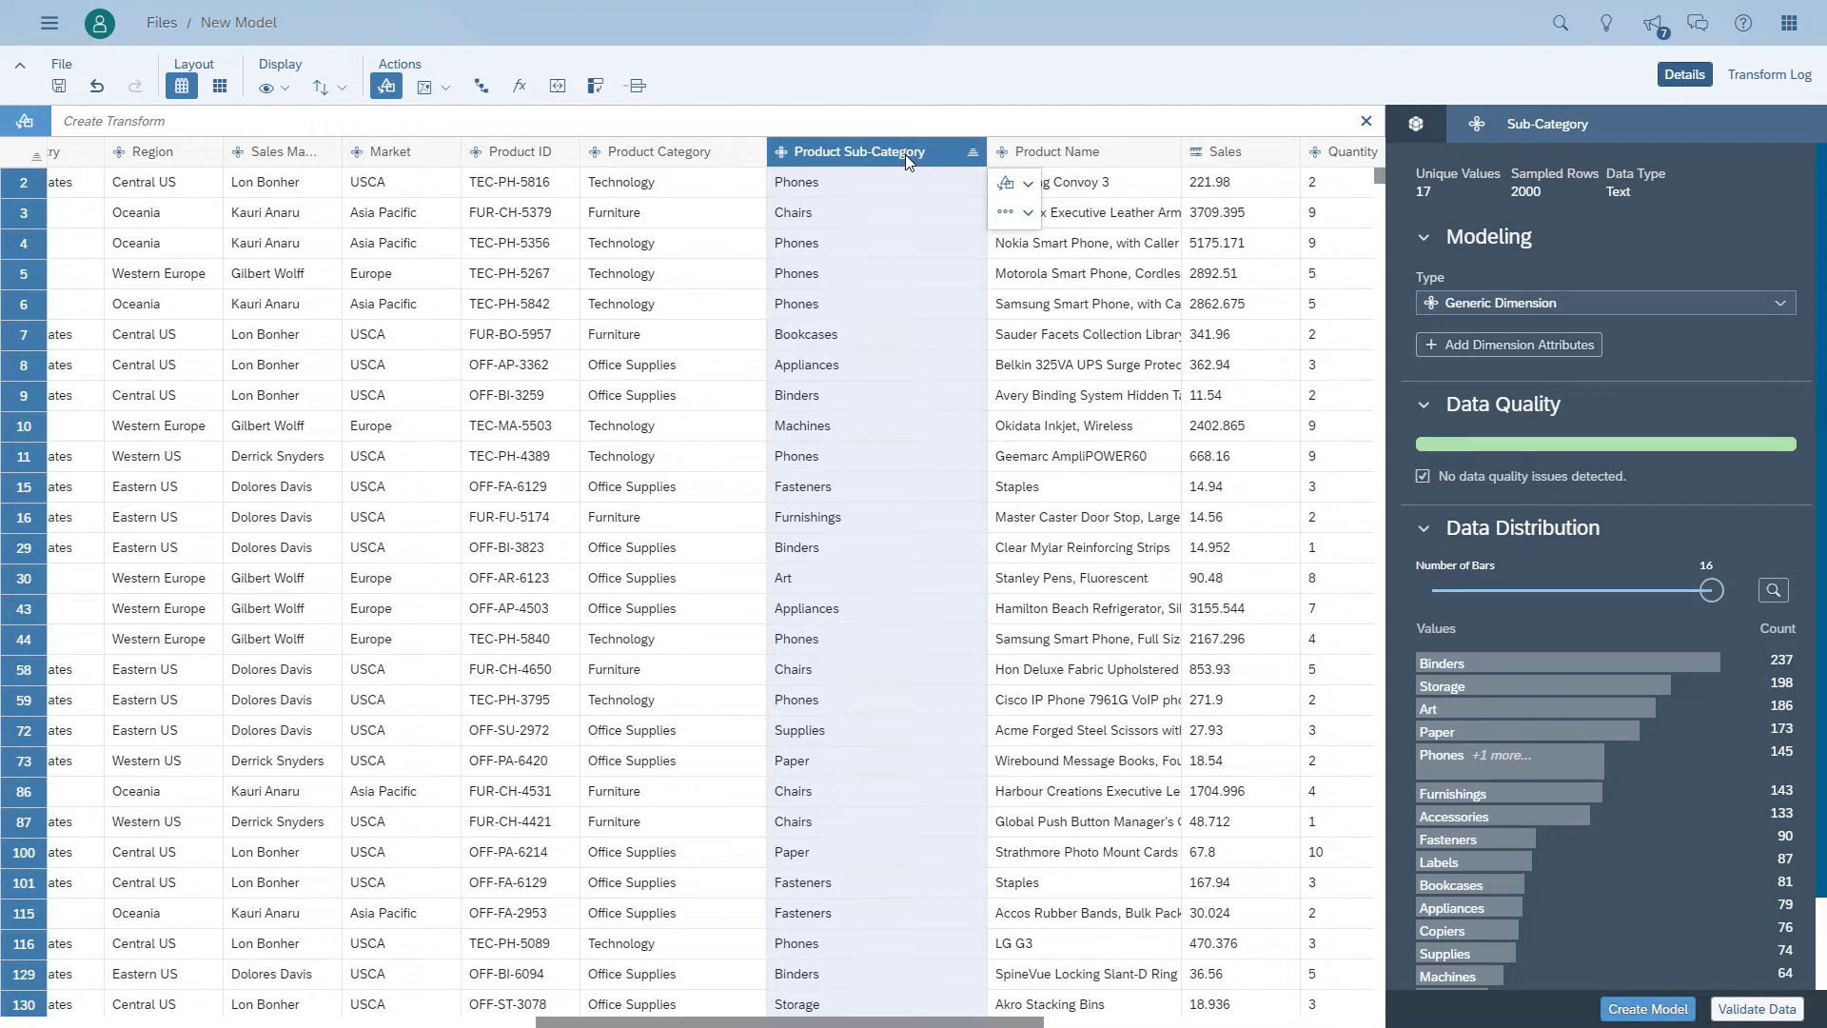
Give Product ID a Description attribute set to Product Name.
click(524, 156)
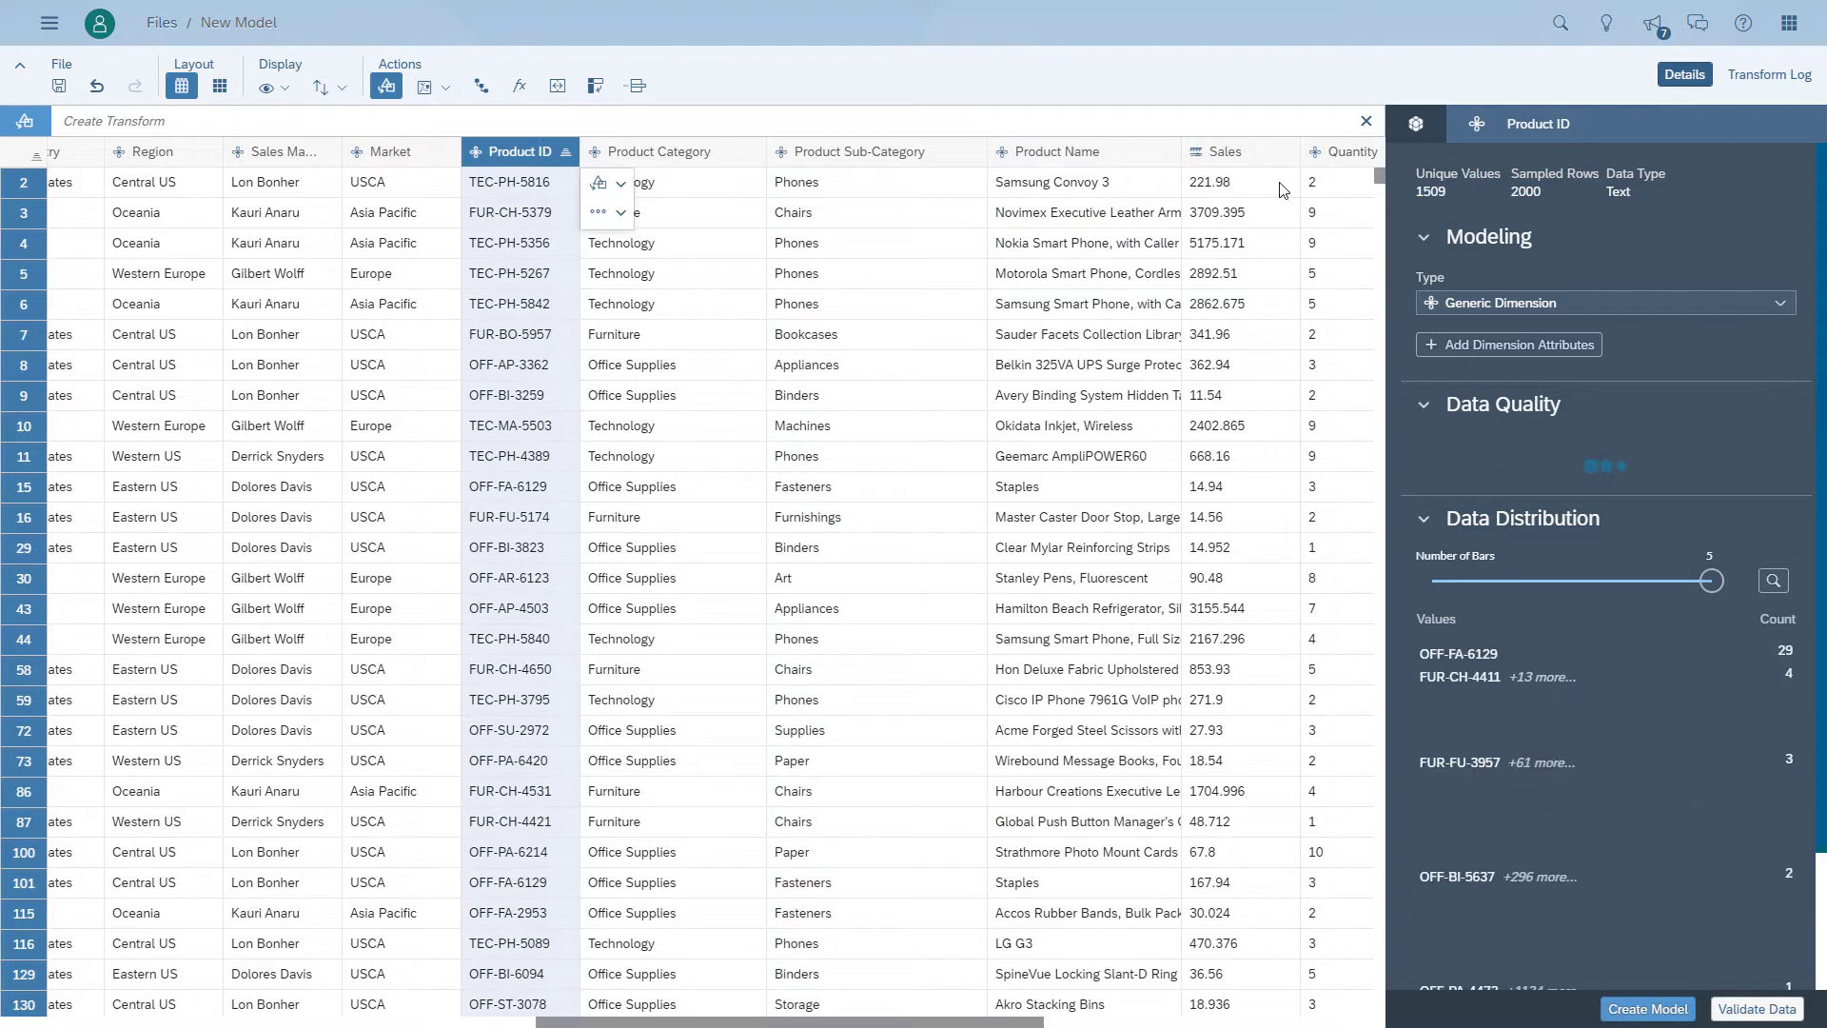
click(1568, 352)
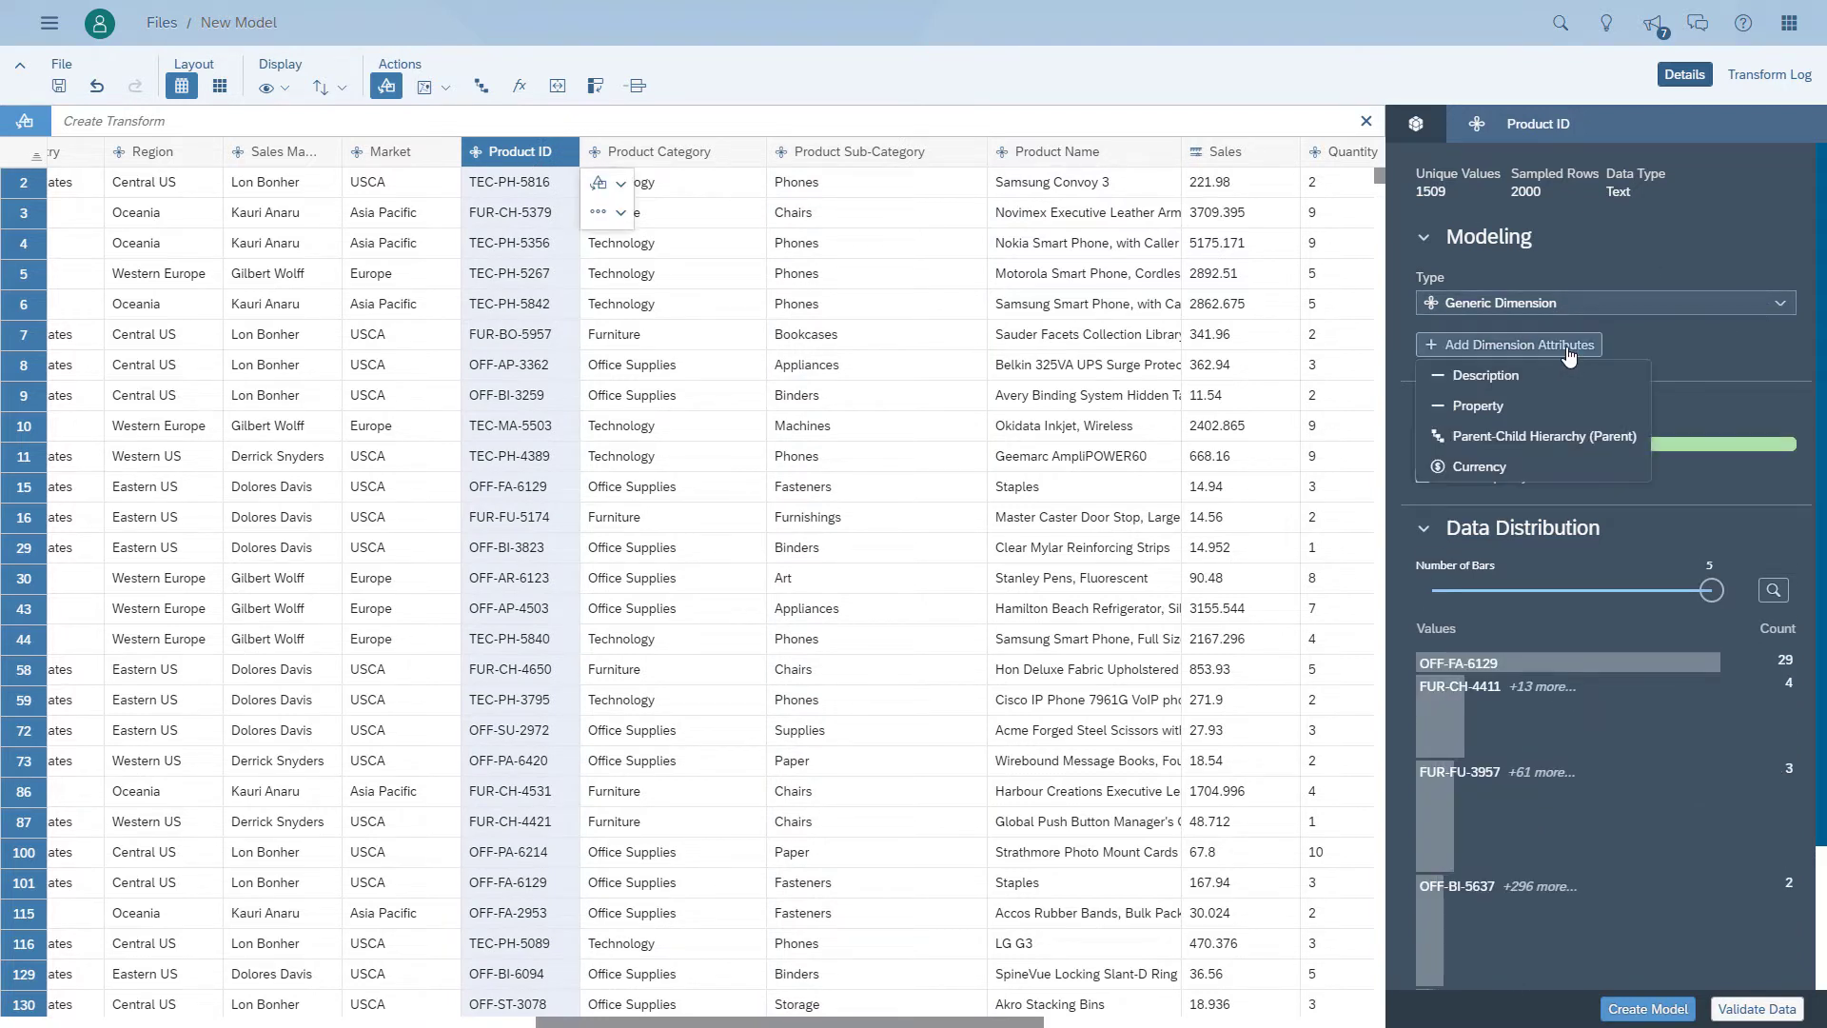
click(1515, 371)
click(1746, 374)
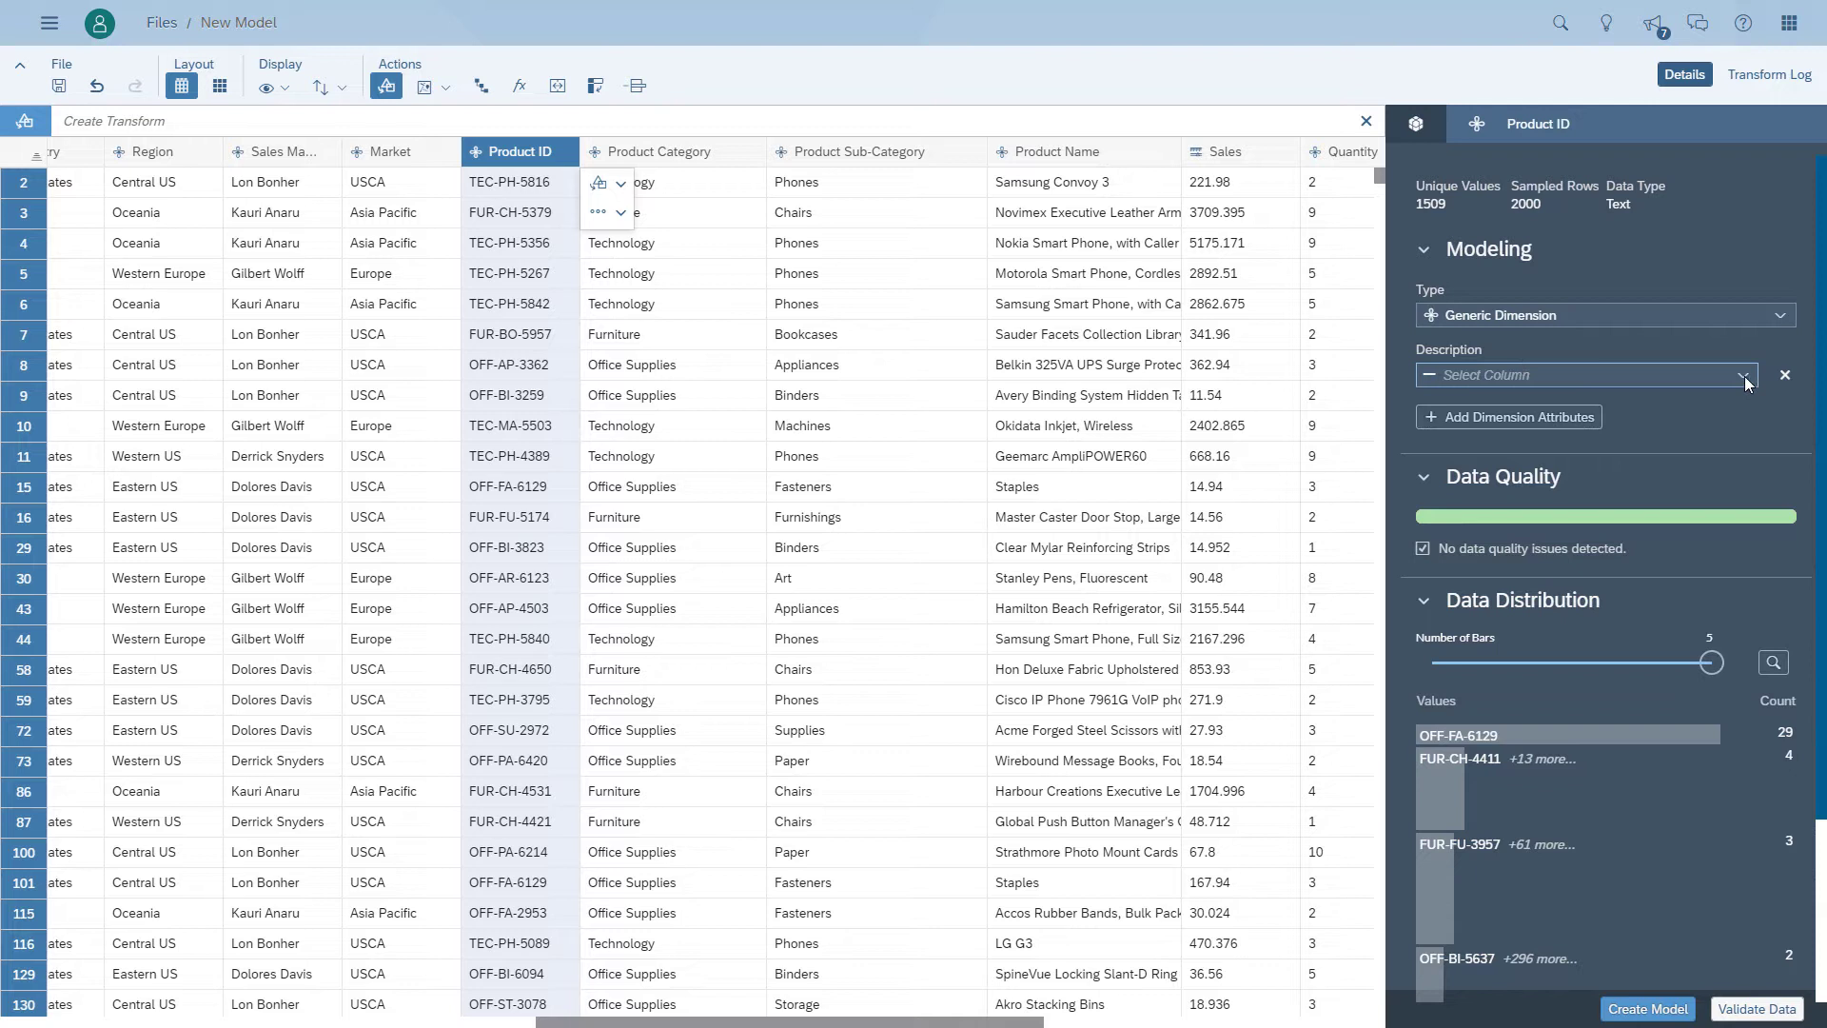
click(1707, 414)
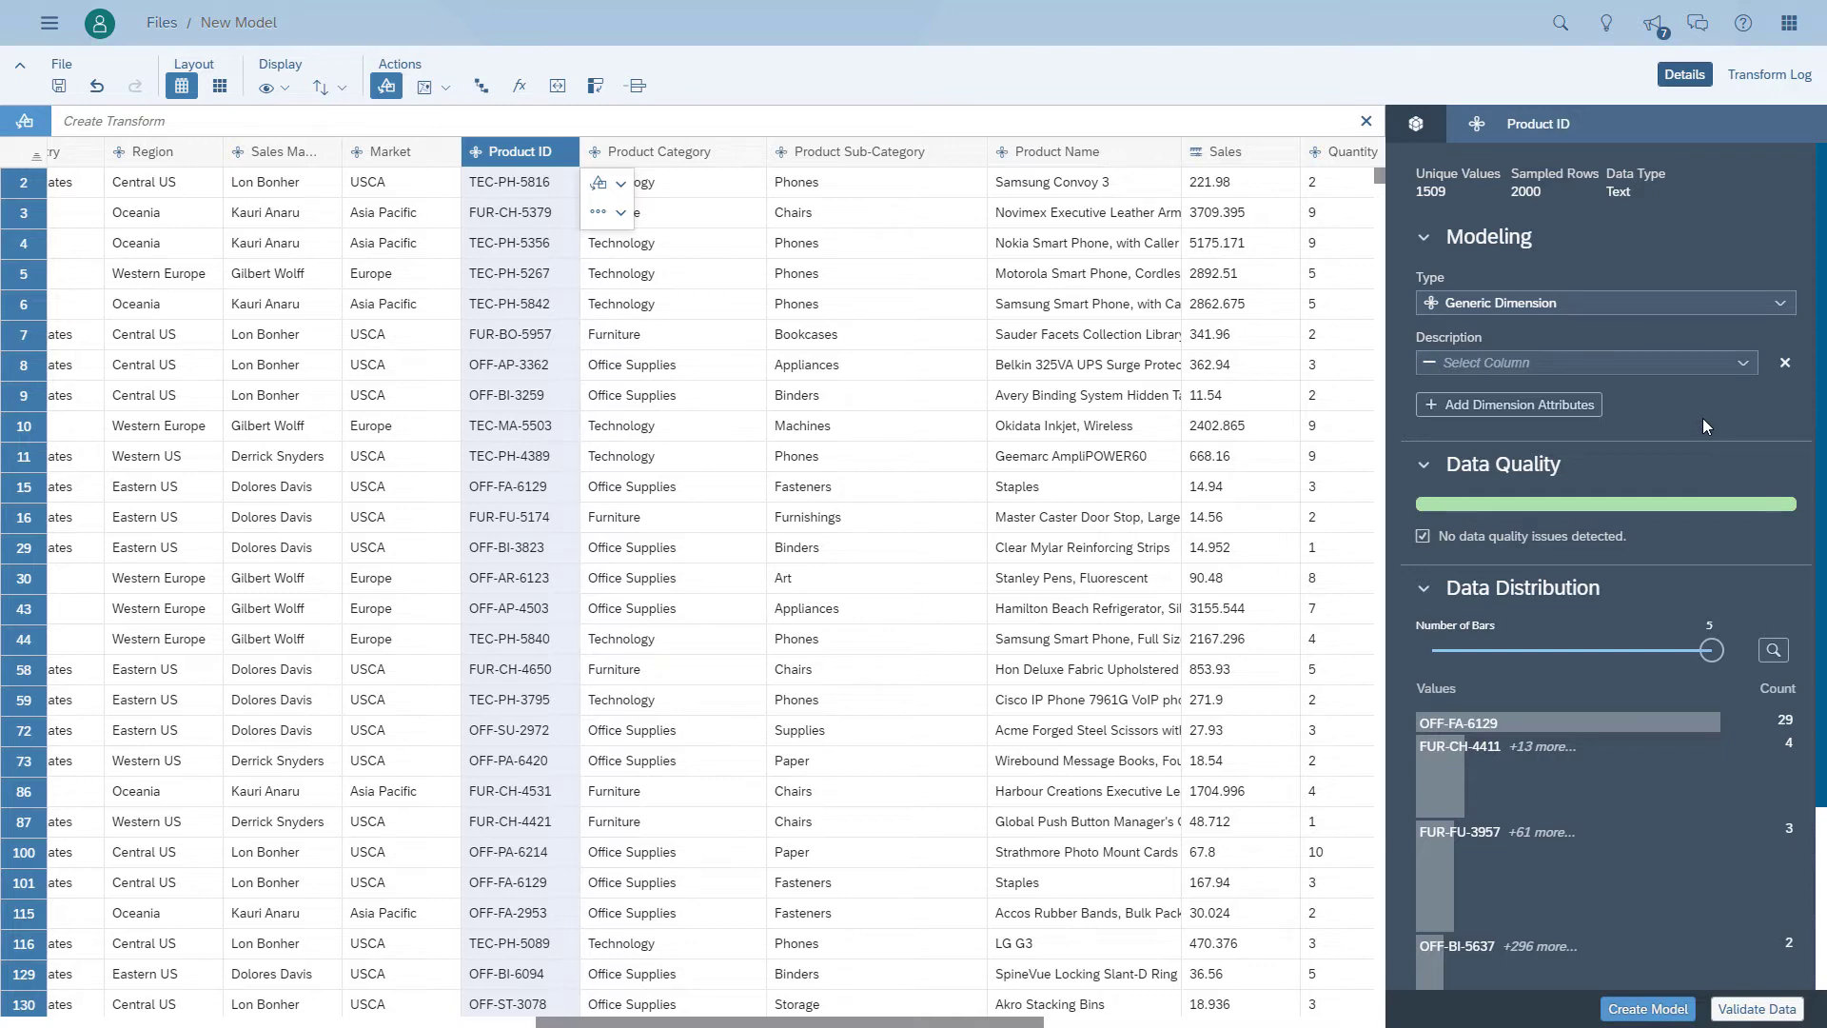
Add a Product Category property attribute to Product ID.
click(1562, 407)
click(1492, 433)
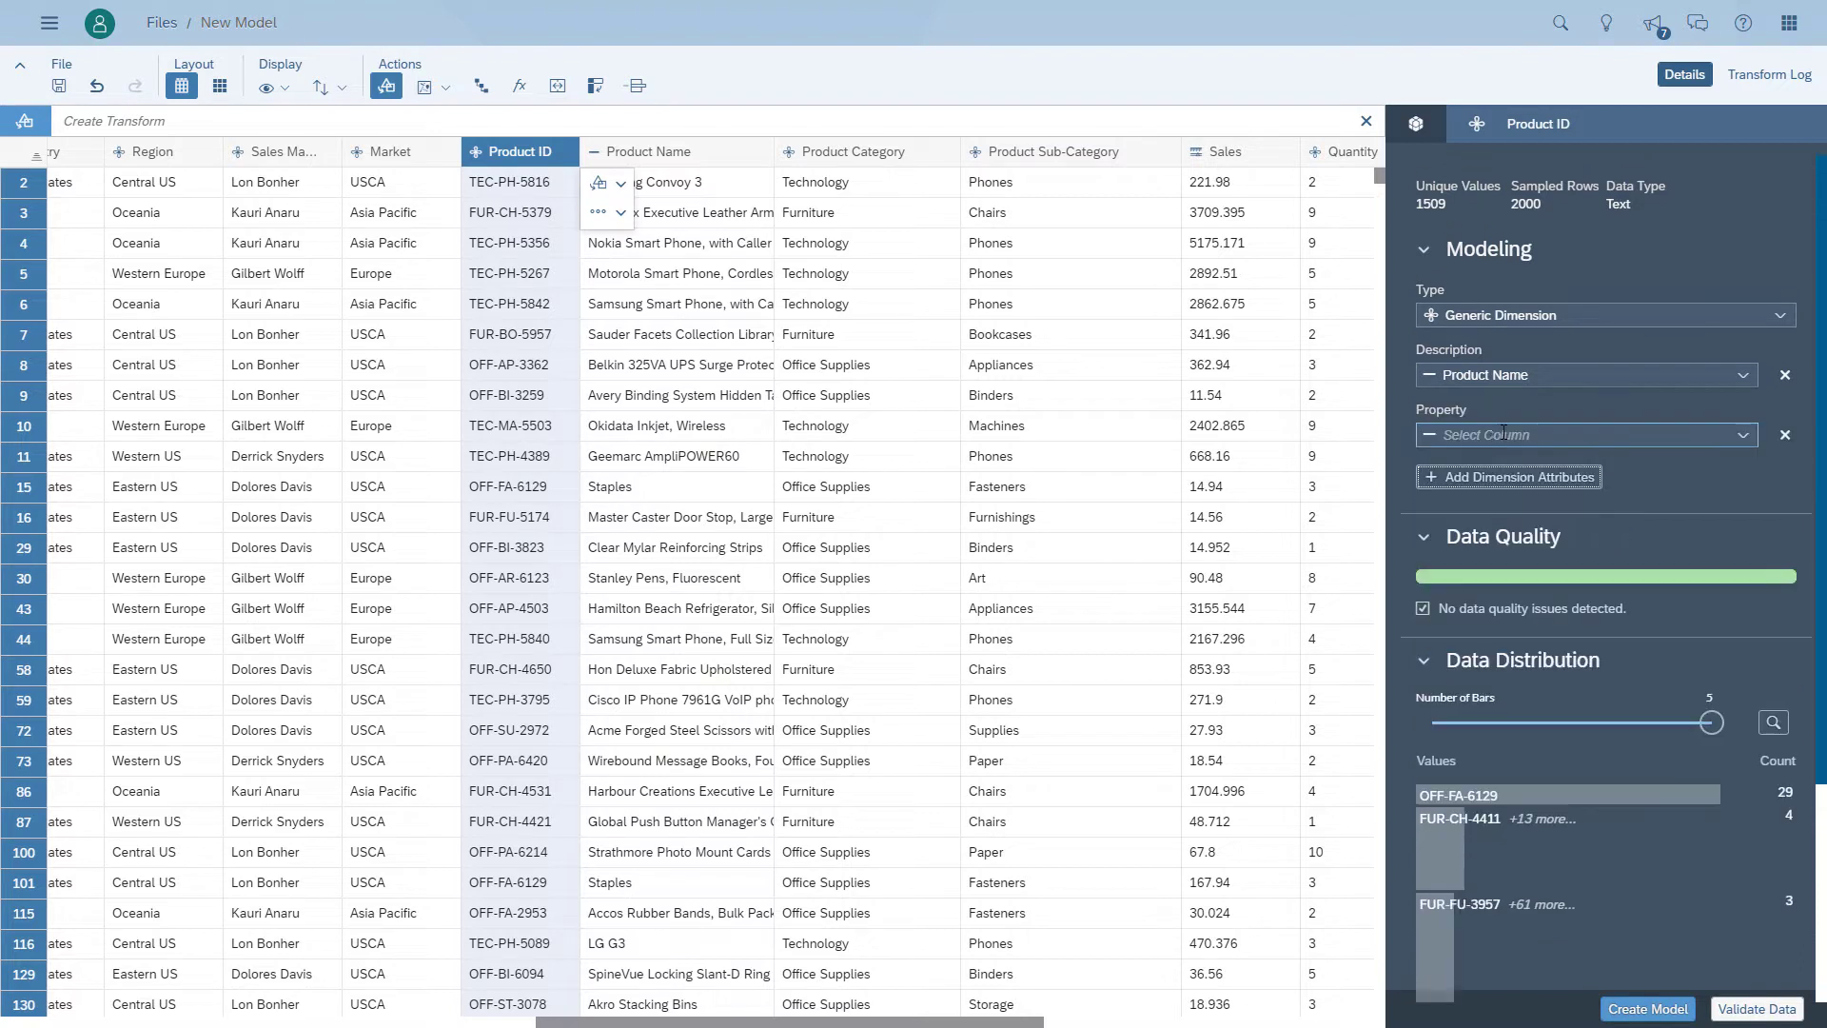
scroll(1532, 476, down, 1)
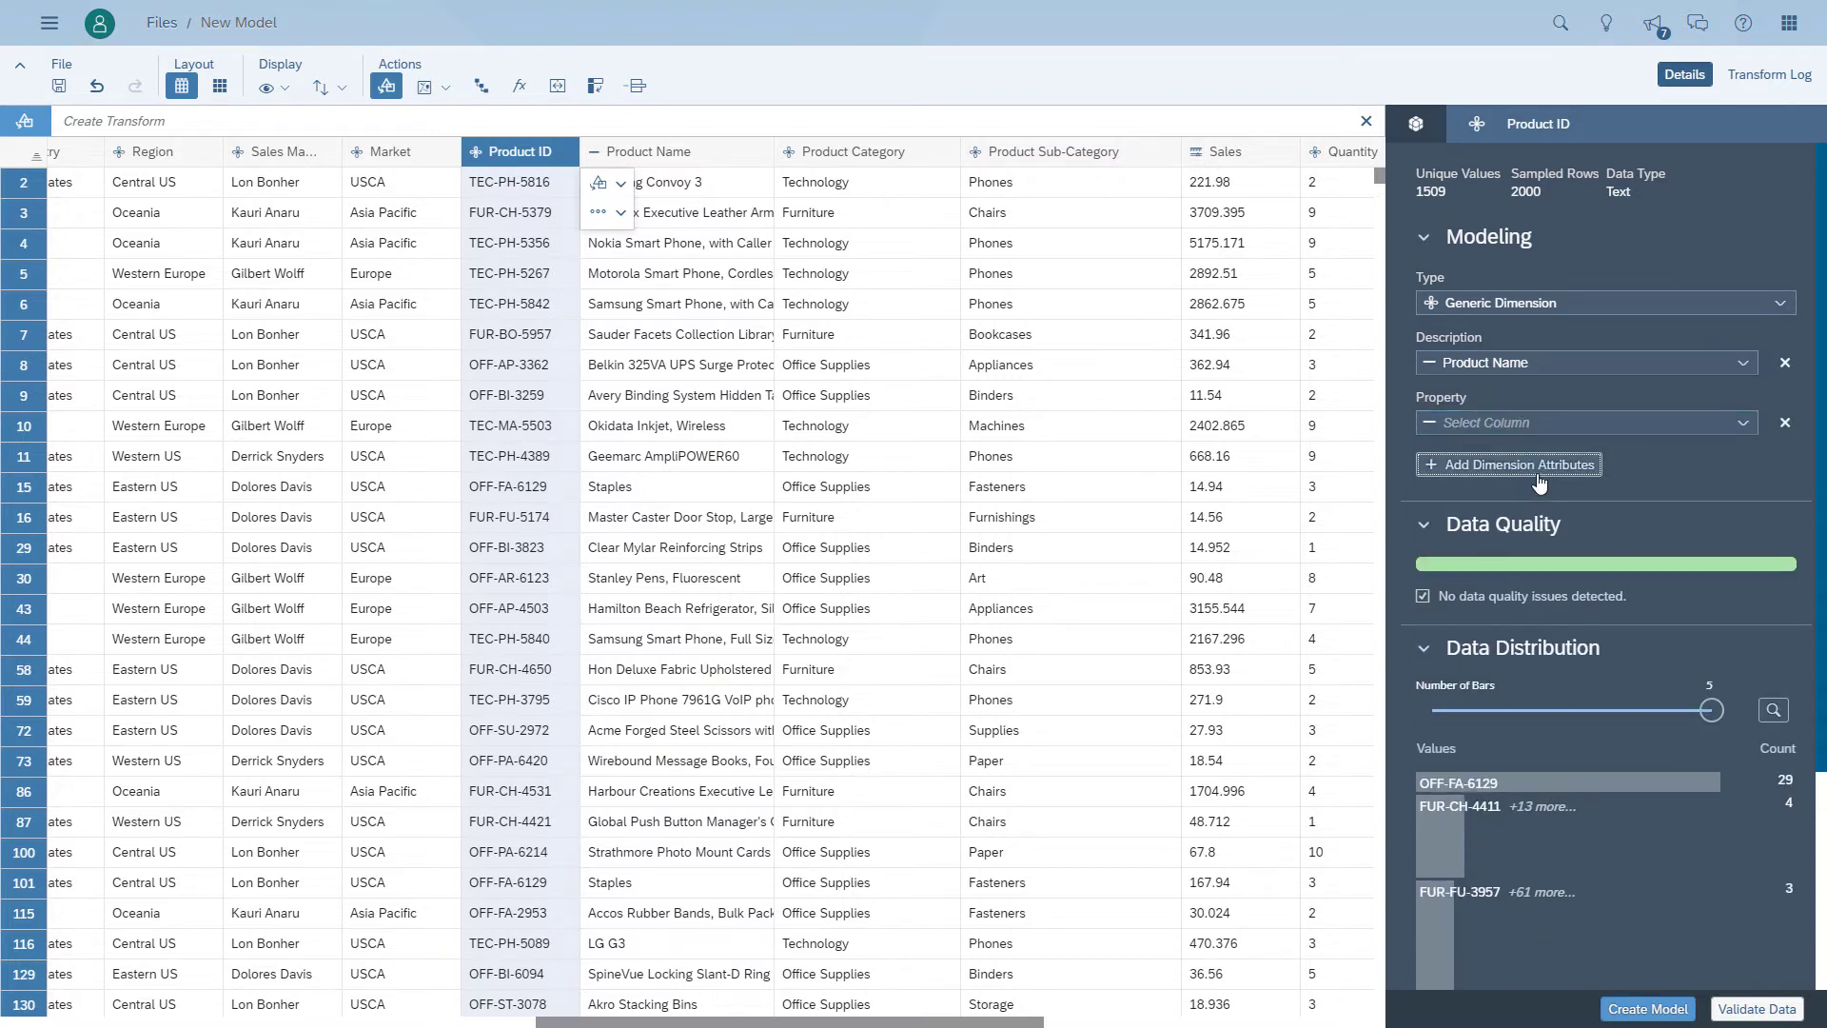
click(1542, 476)
click(1513, 494)
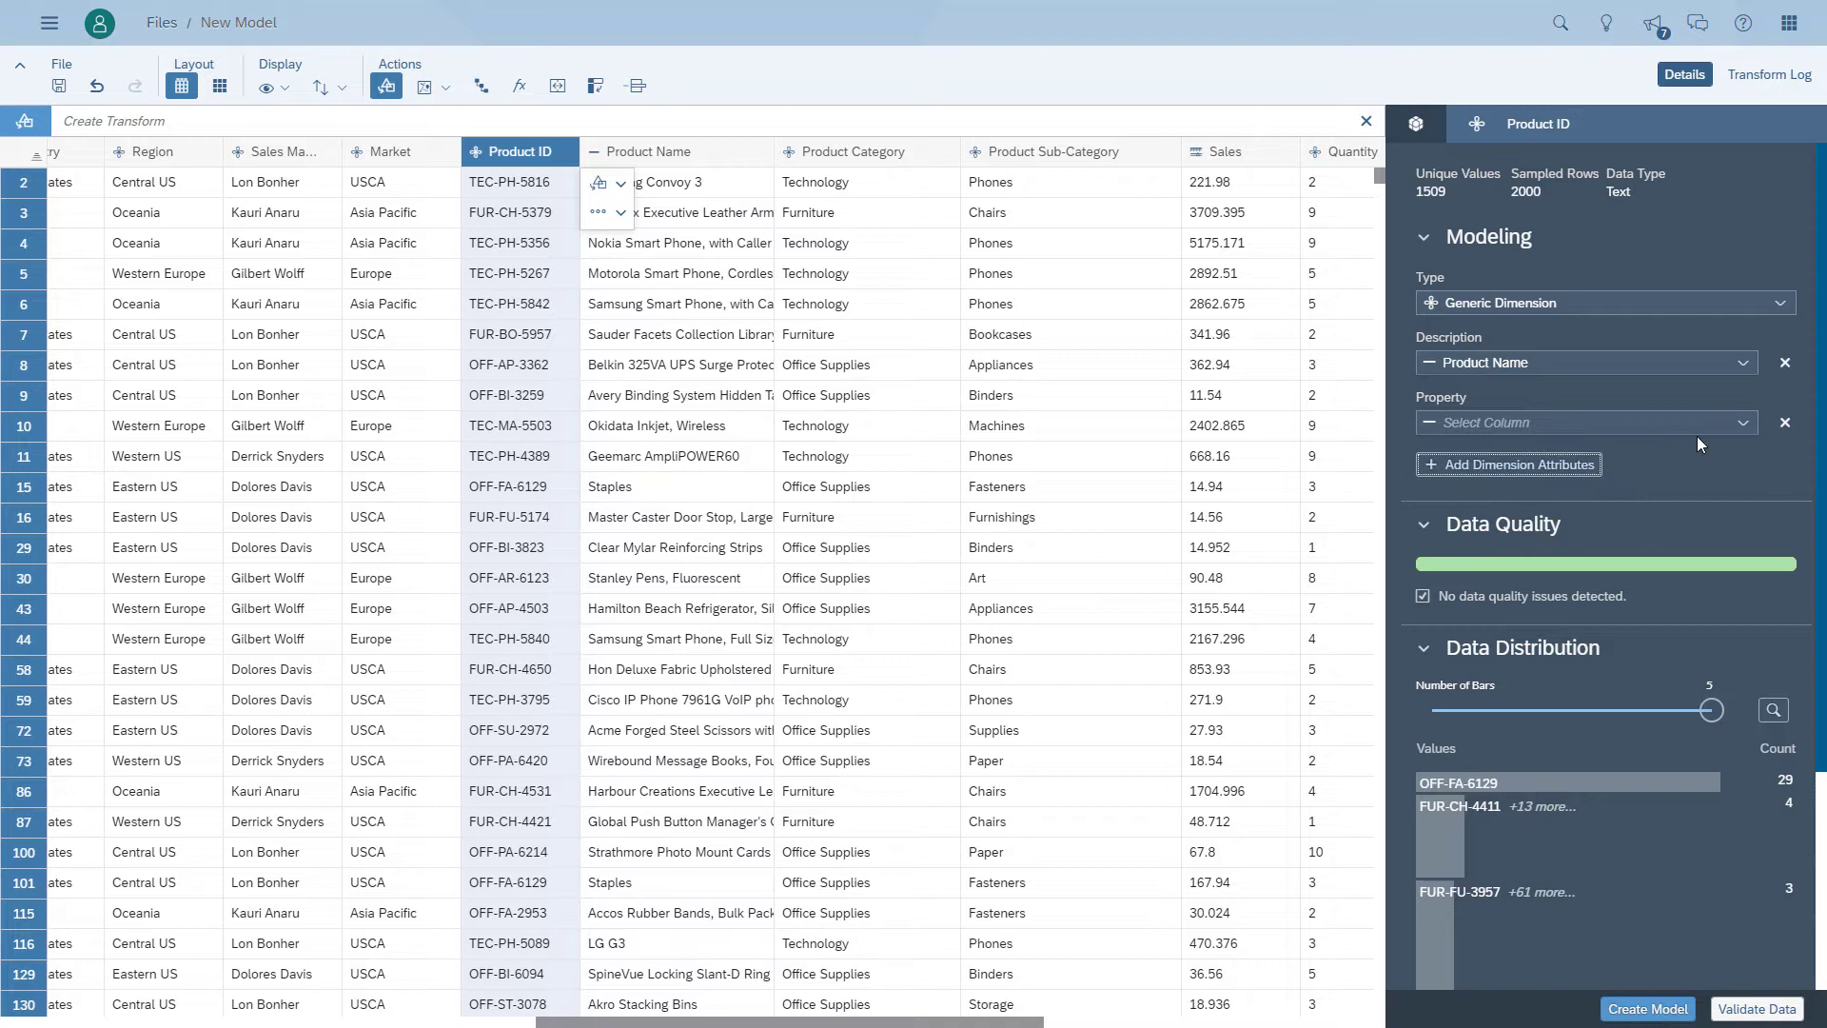
click(1747, 423)
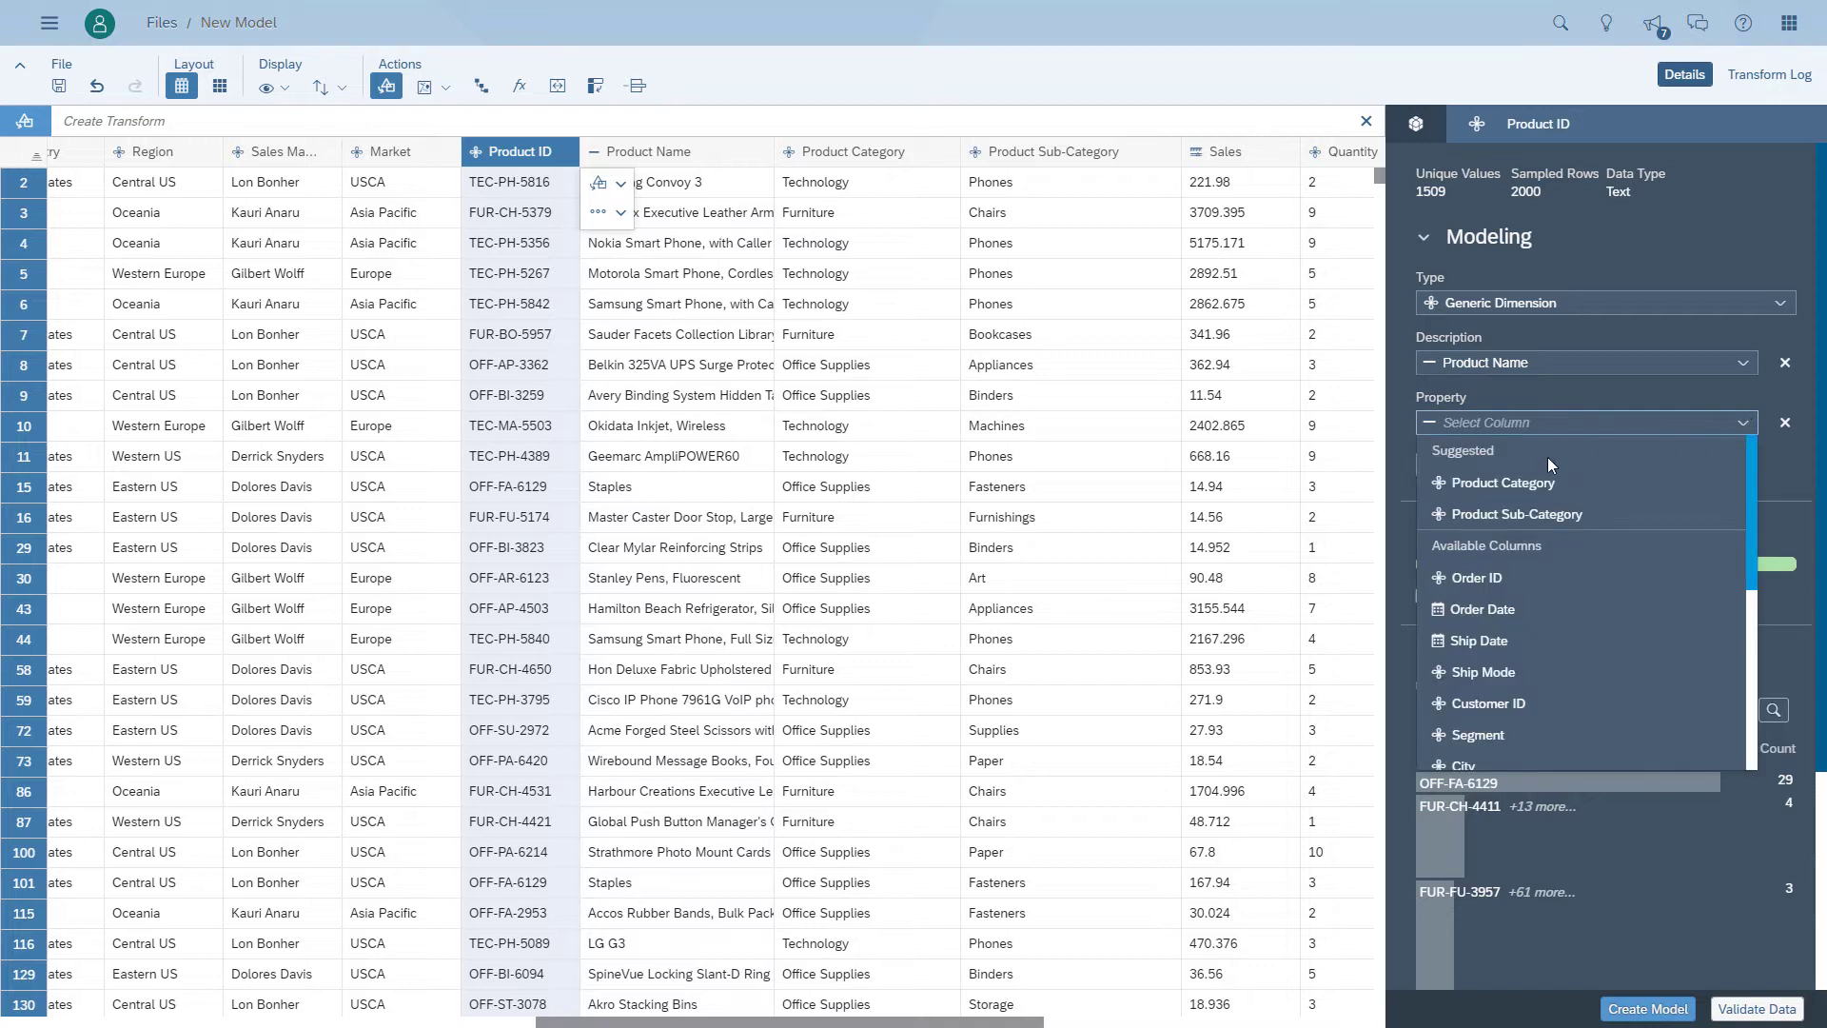
key(Escape)
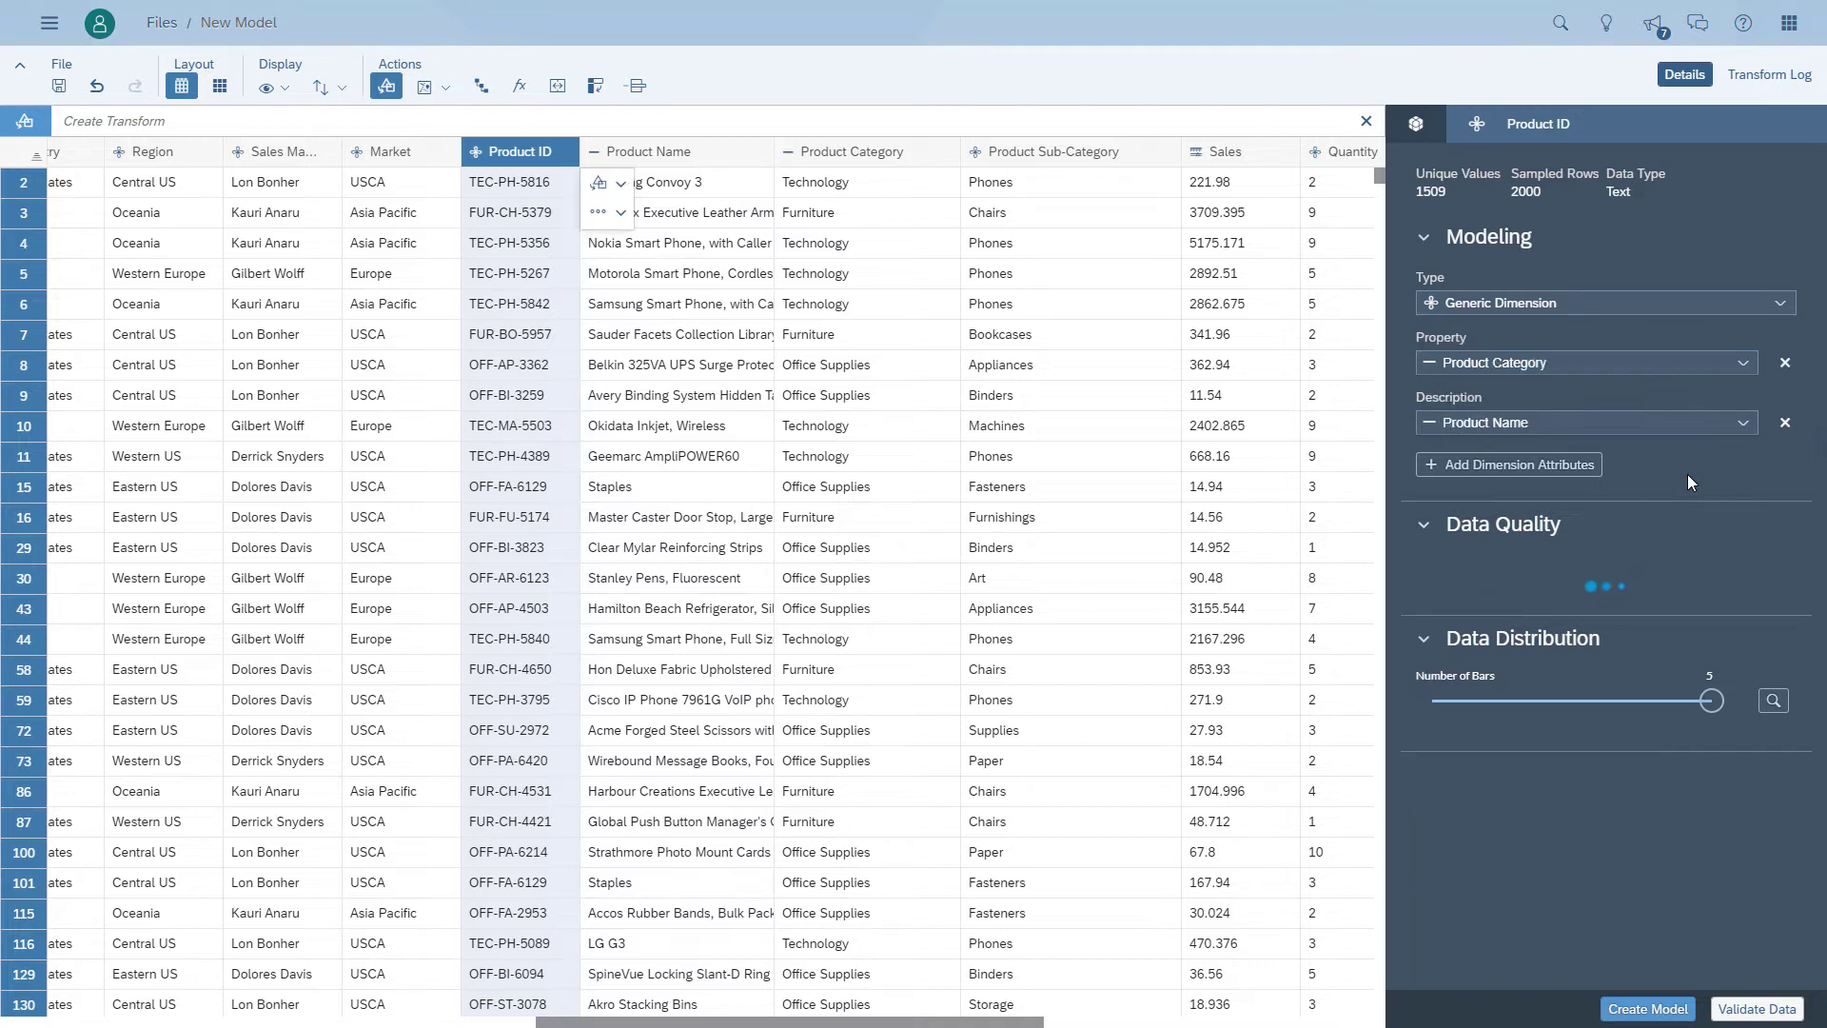
Add a second Product ID property set to Product Sub-Category.
click(1553, 467)
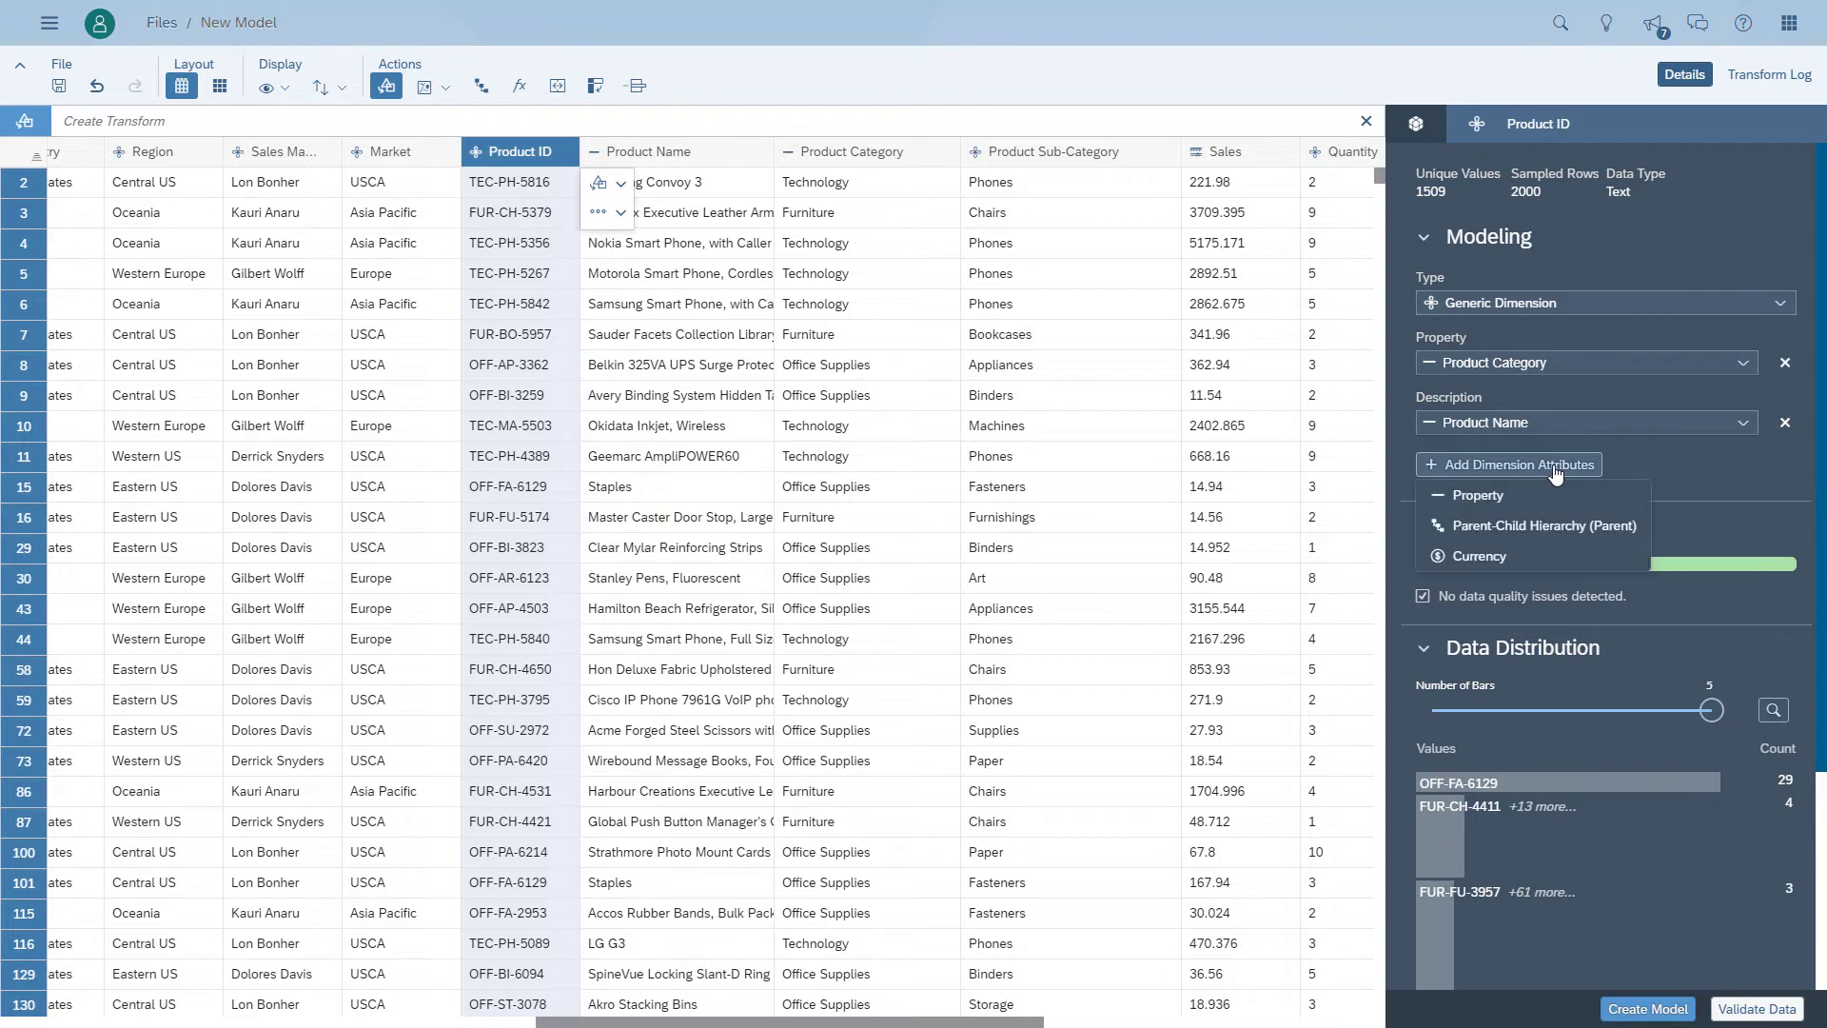
click(1504, 493)
click(1742, 496)
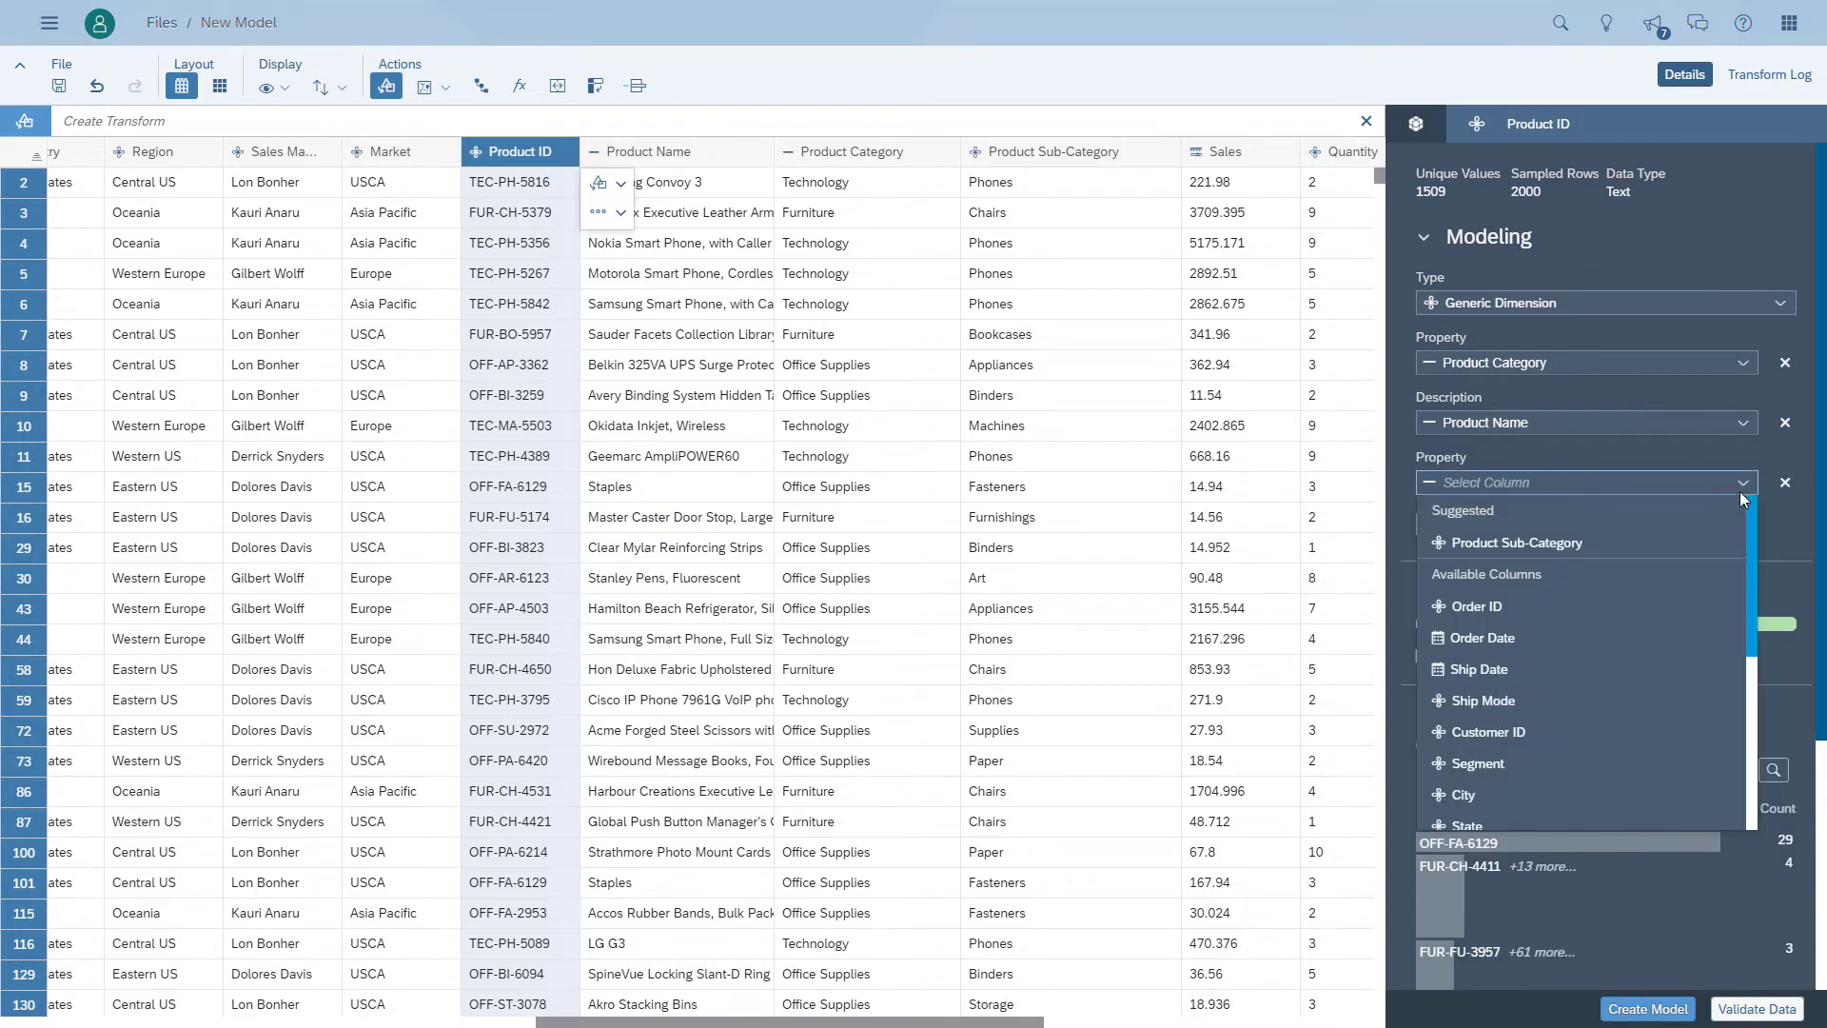
click(1537, 538)
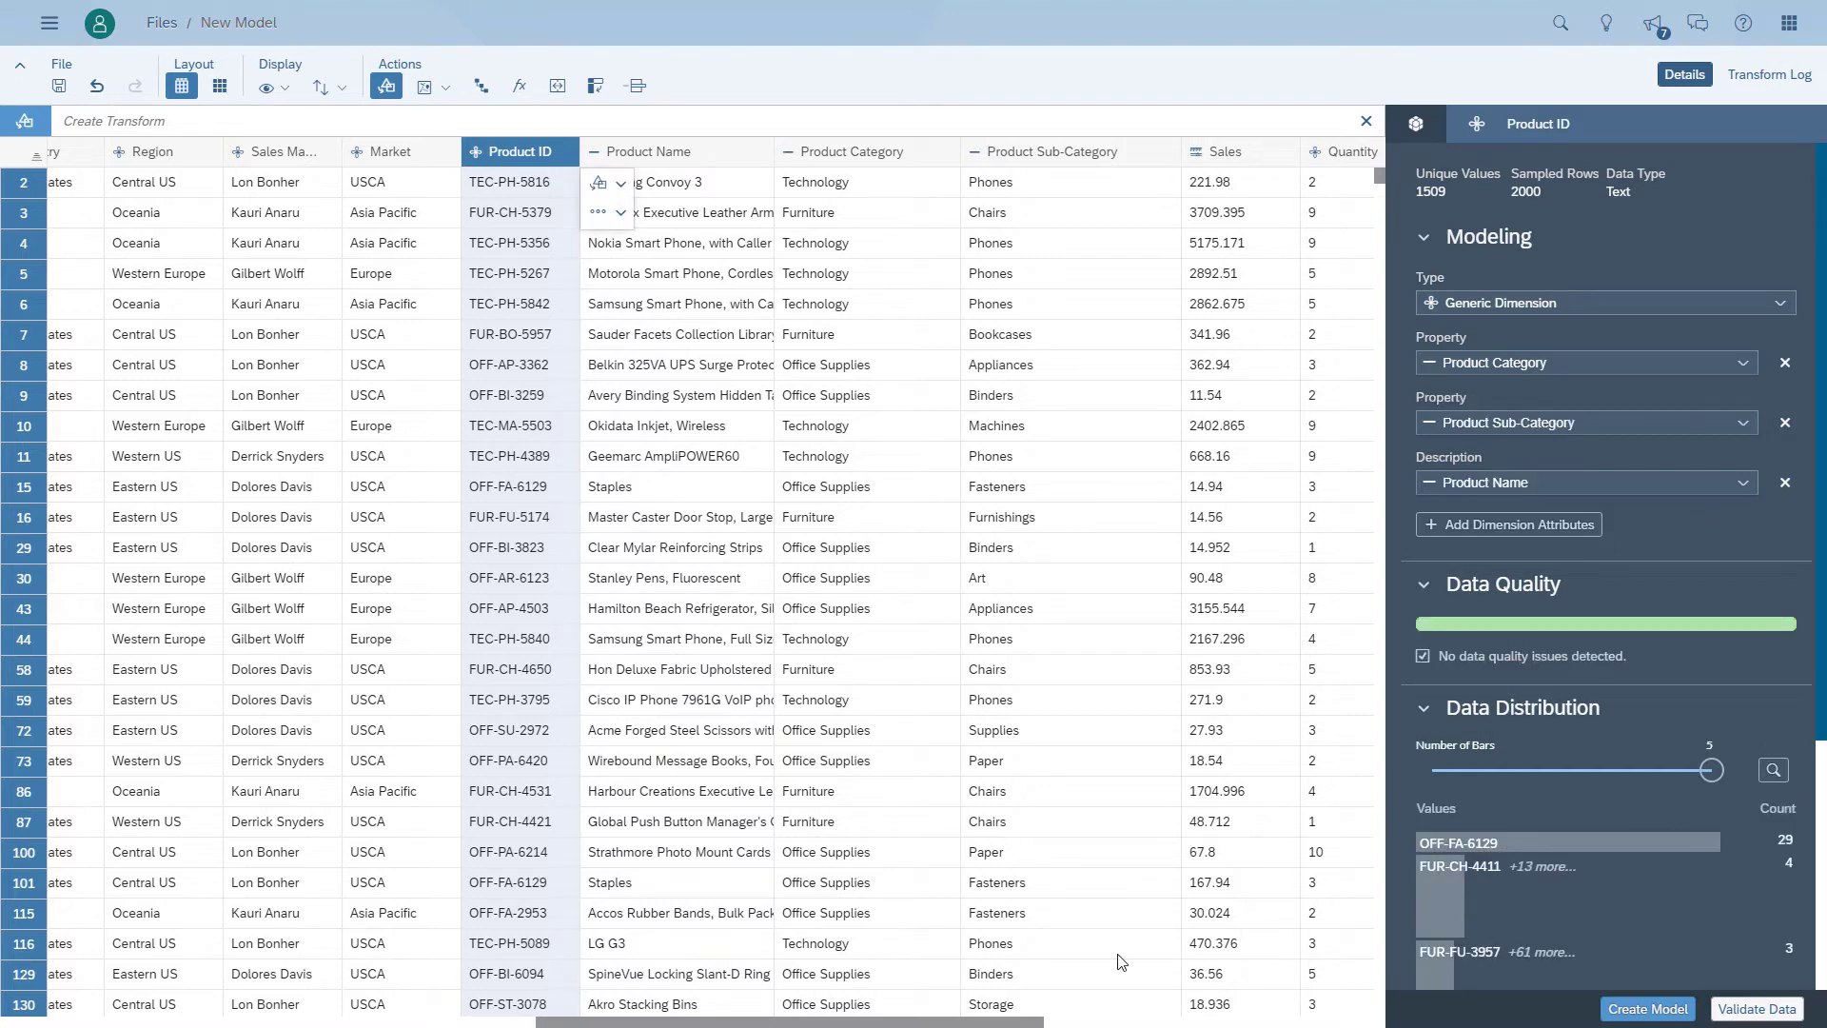
Inspect the Quantity and Sales columns, then set Sales Decimal Places to 2.
drag(1033, 1022, 1278, 1024)
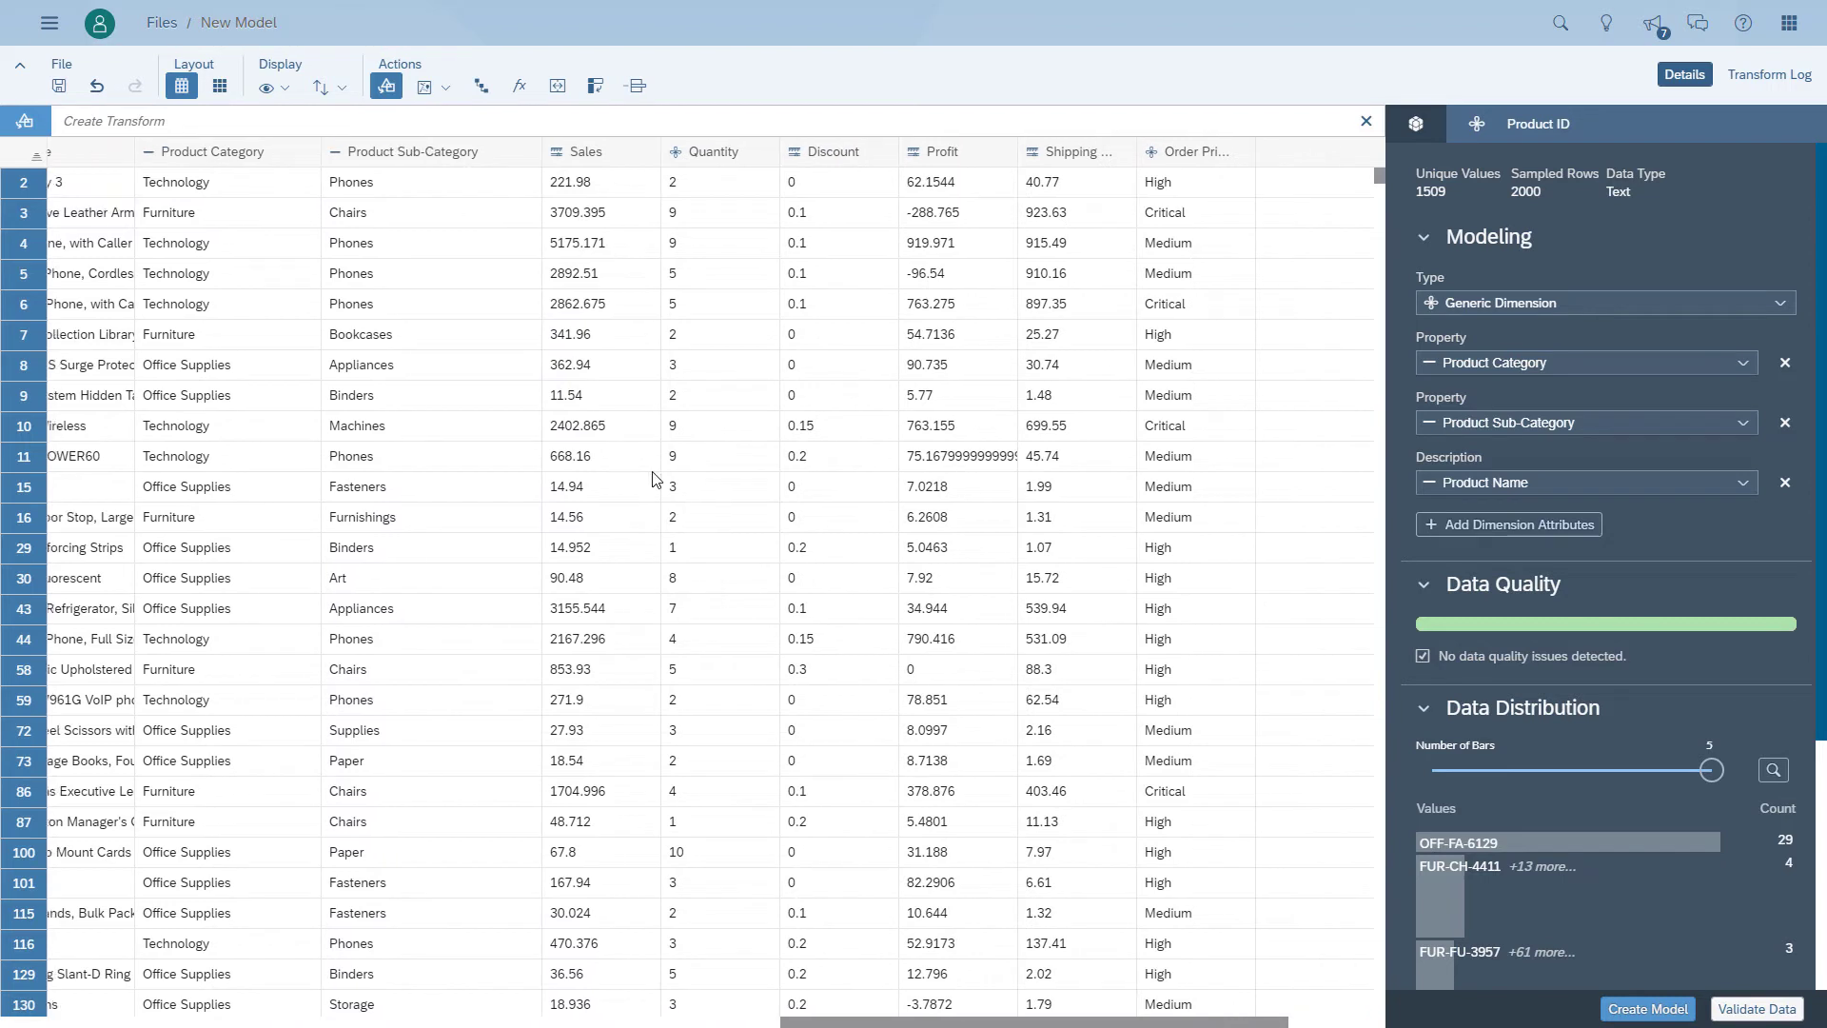
click(716, 152)
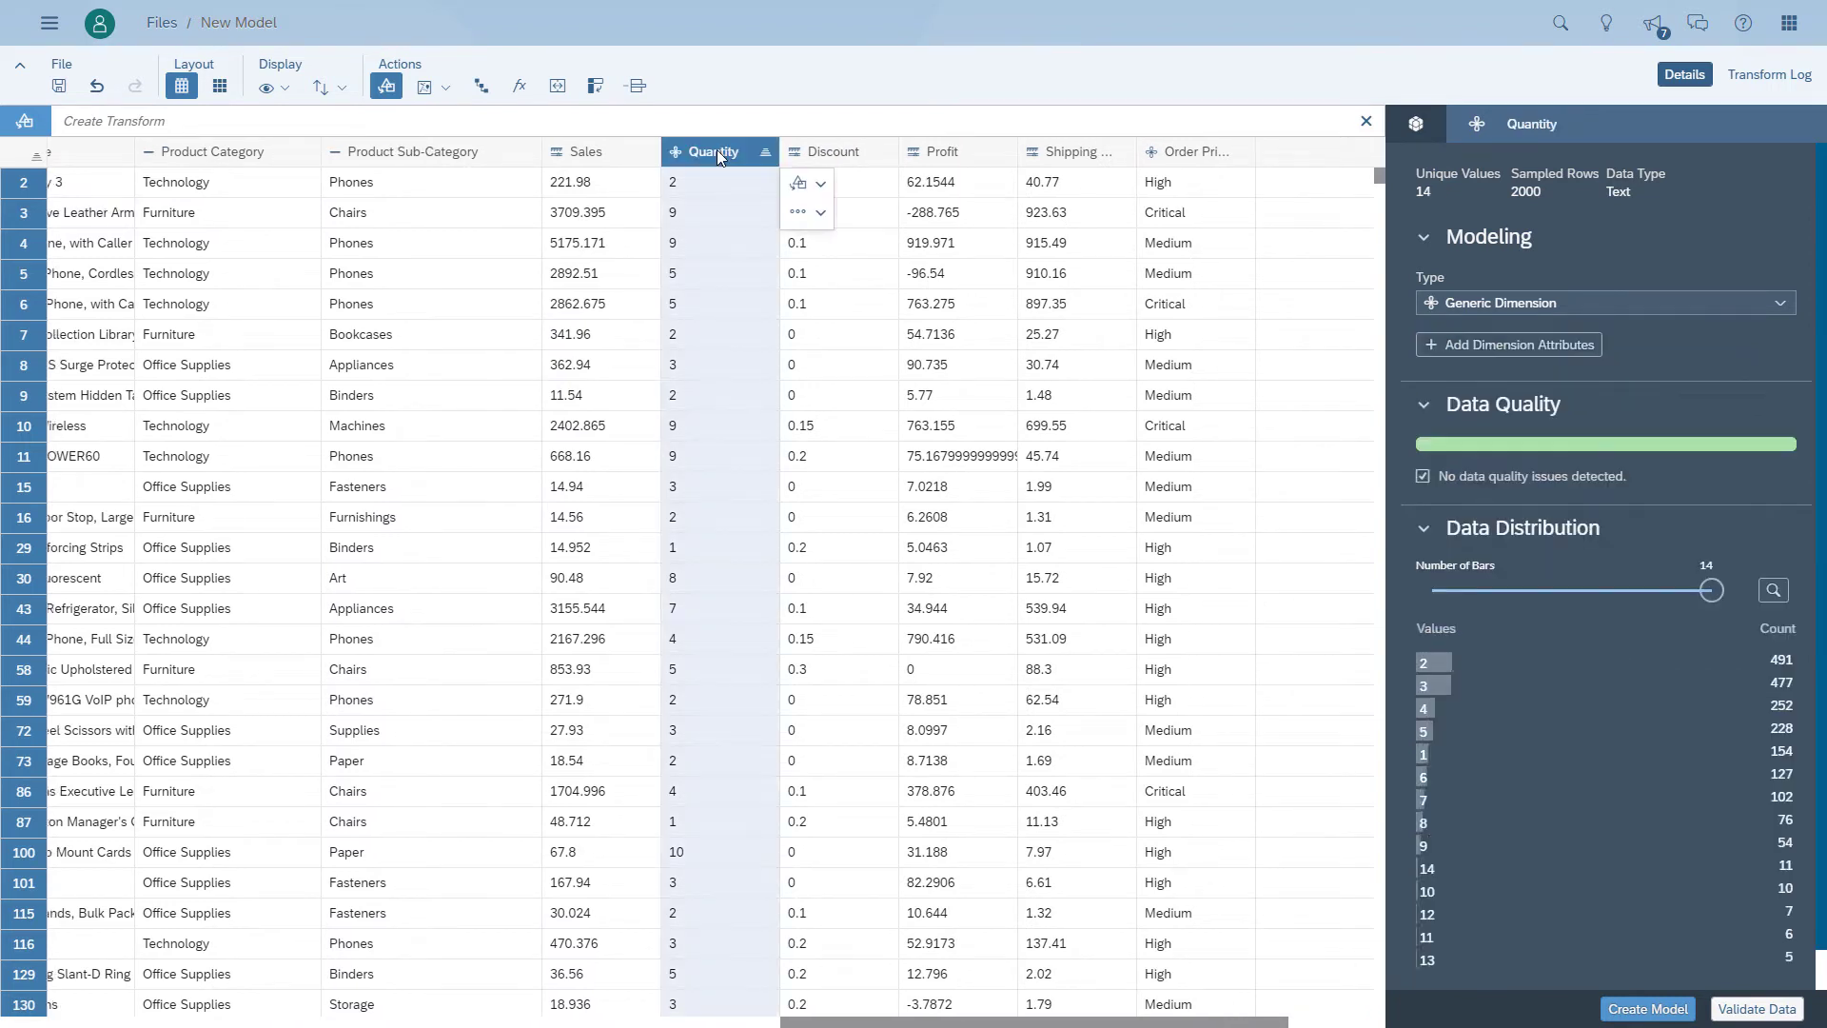
click(596, 156)
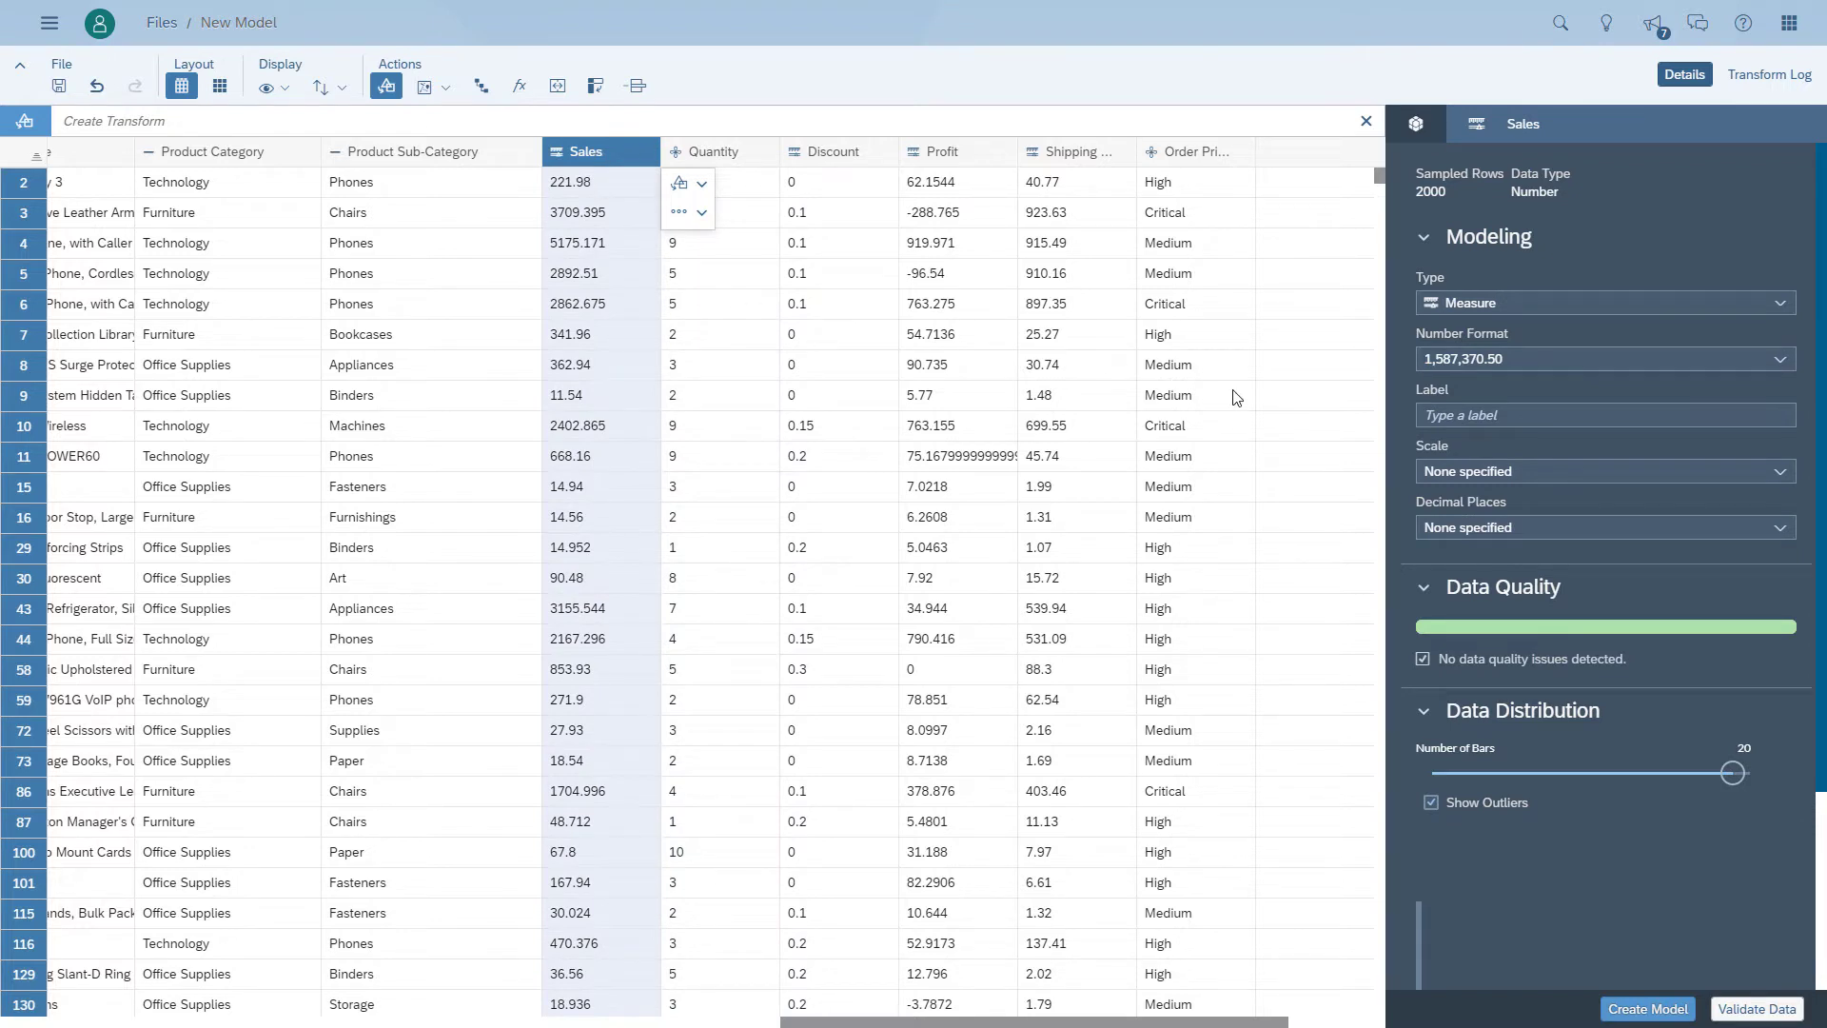
click(1756, 528)
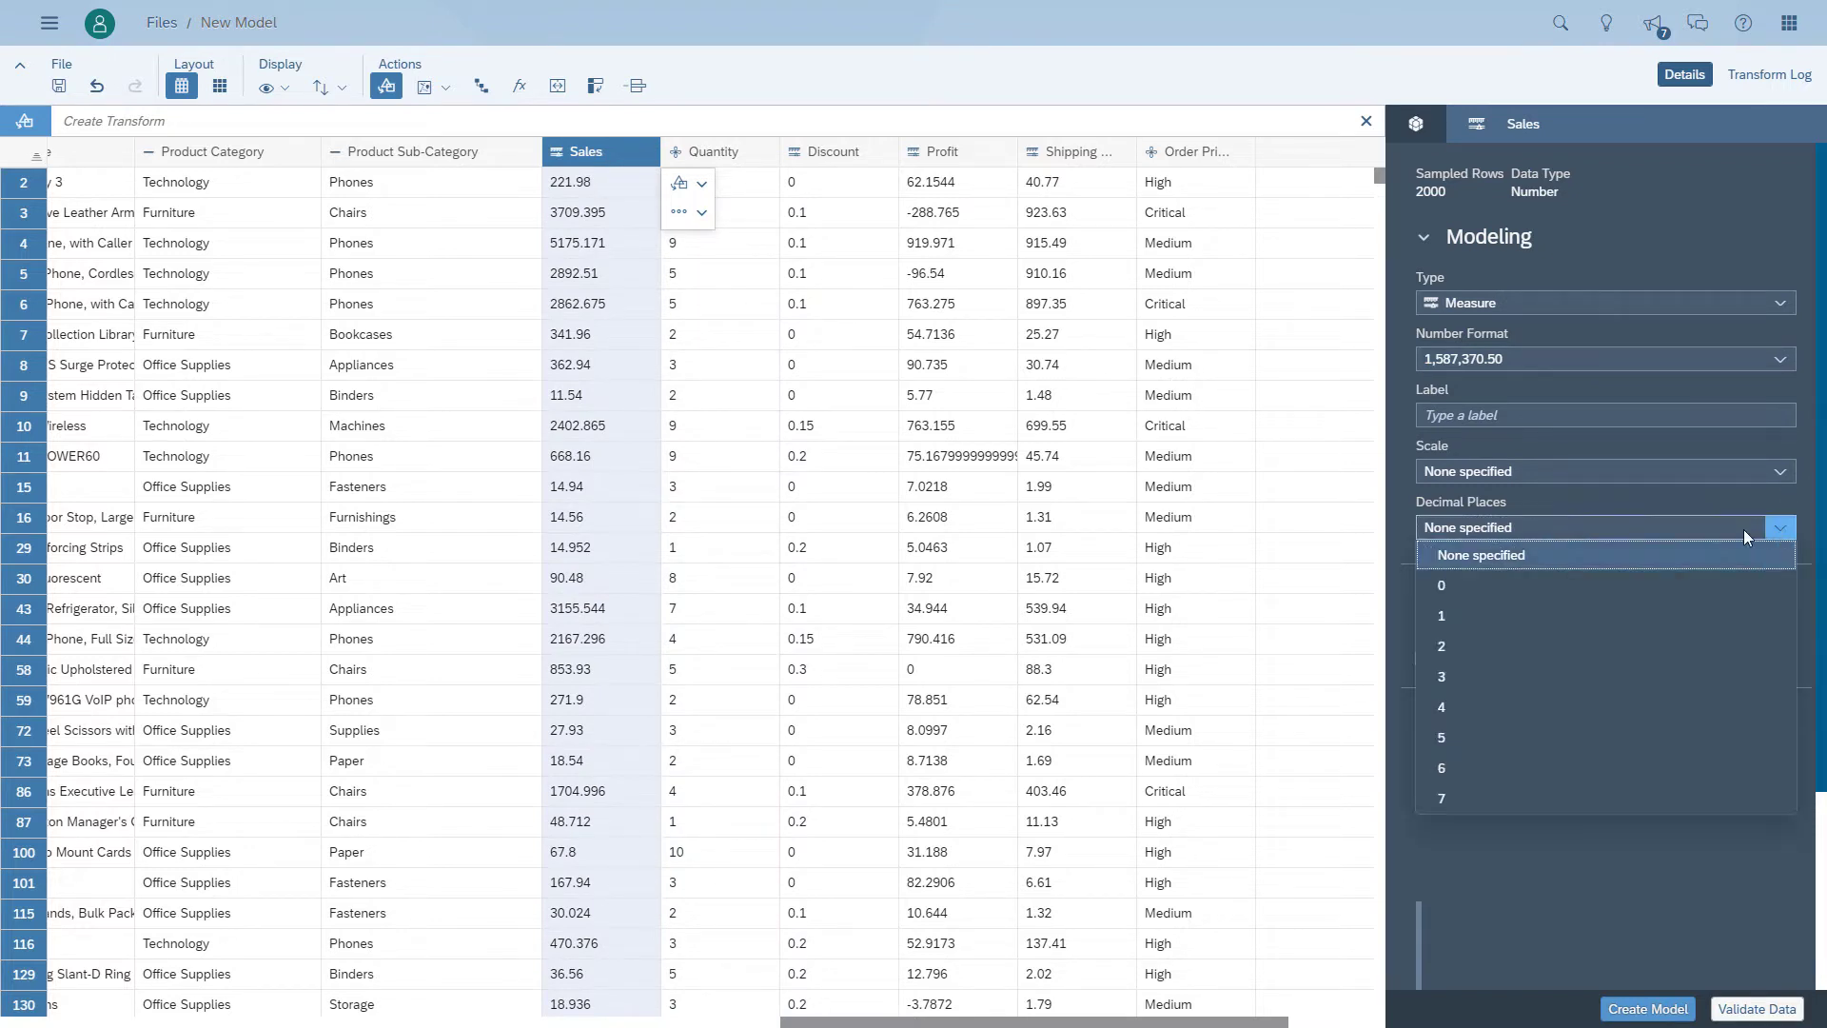
click(1487, 654)
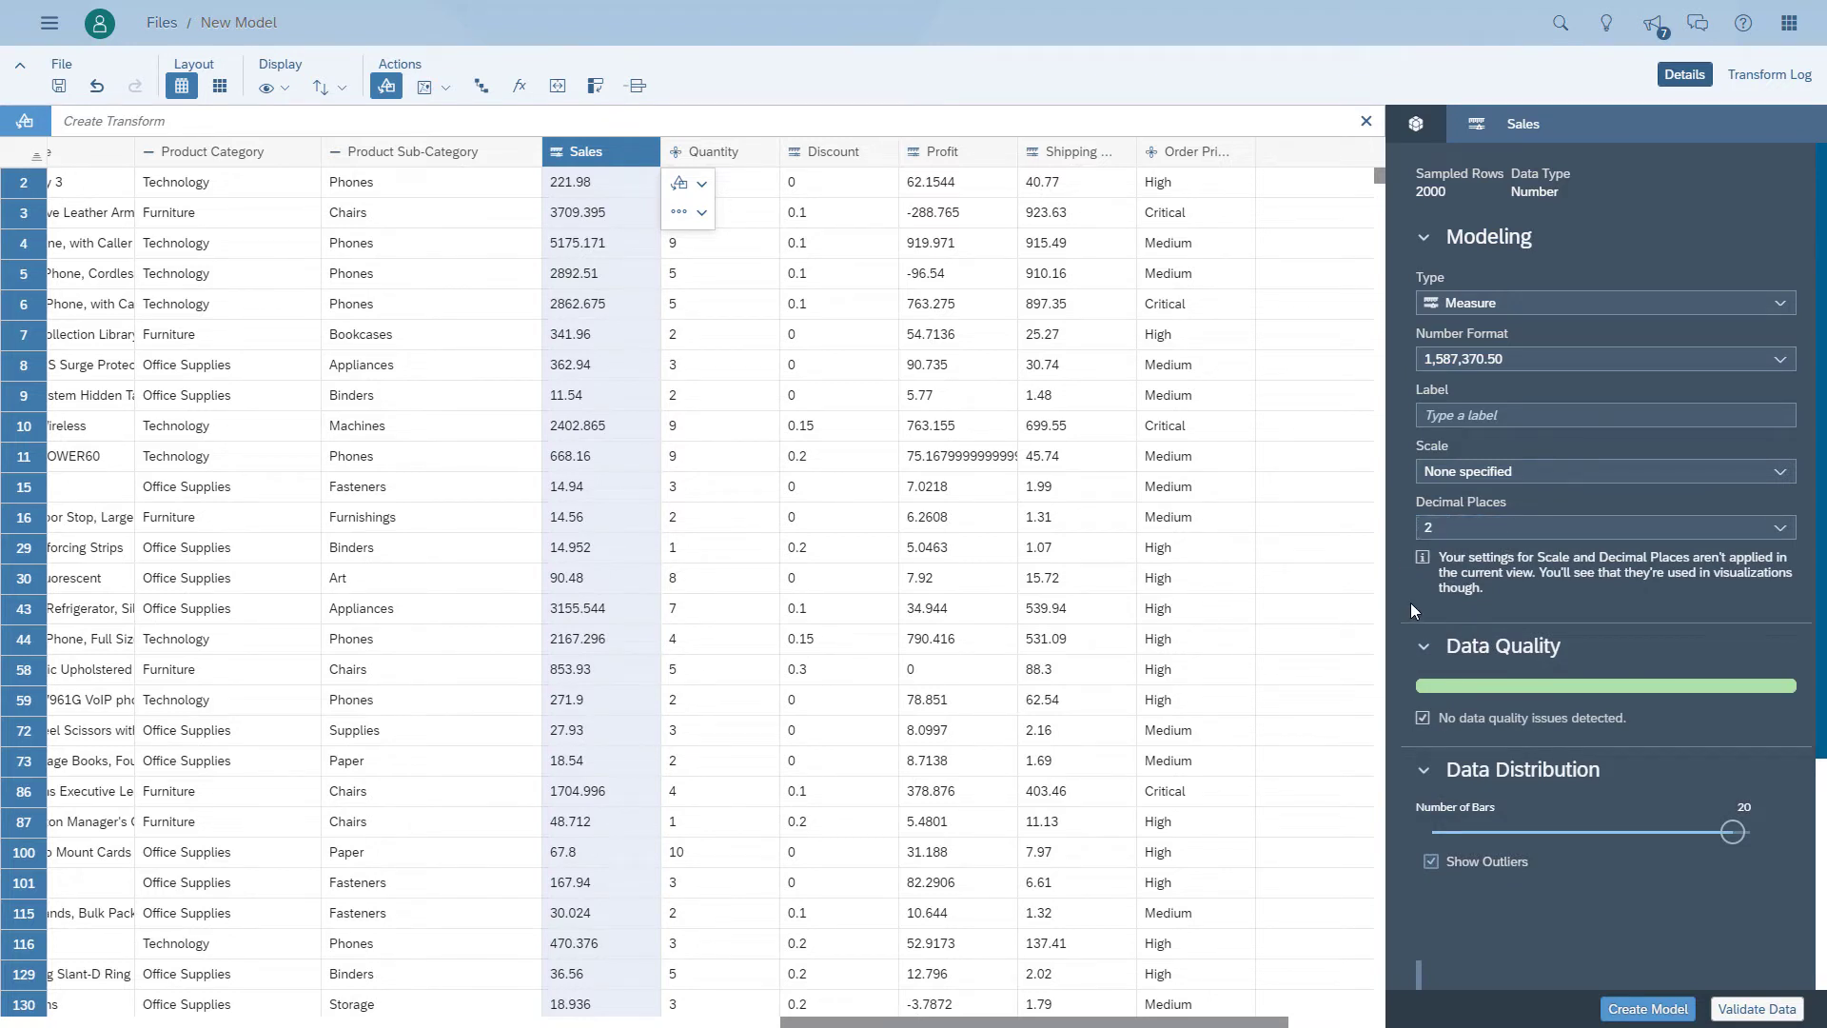
Change Quantity to a measure displayed with 0 decimal places.
click(737, 160)
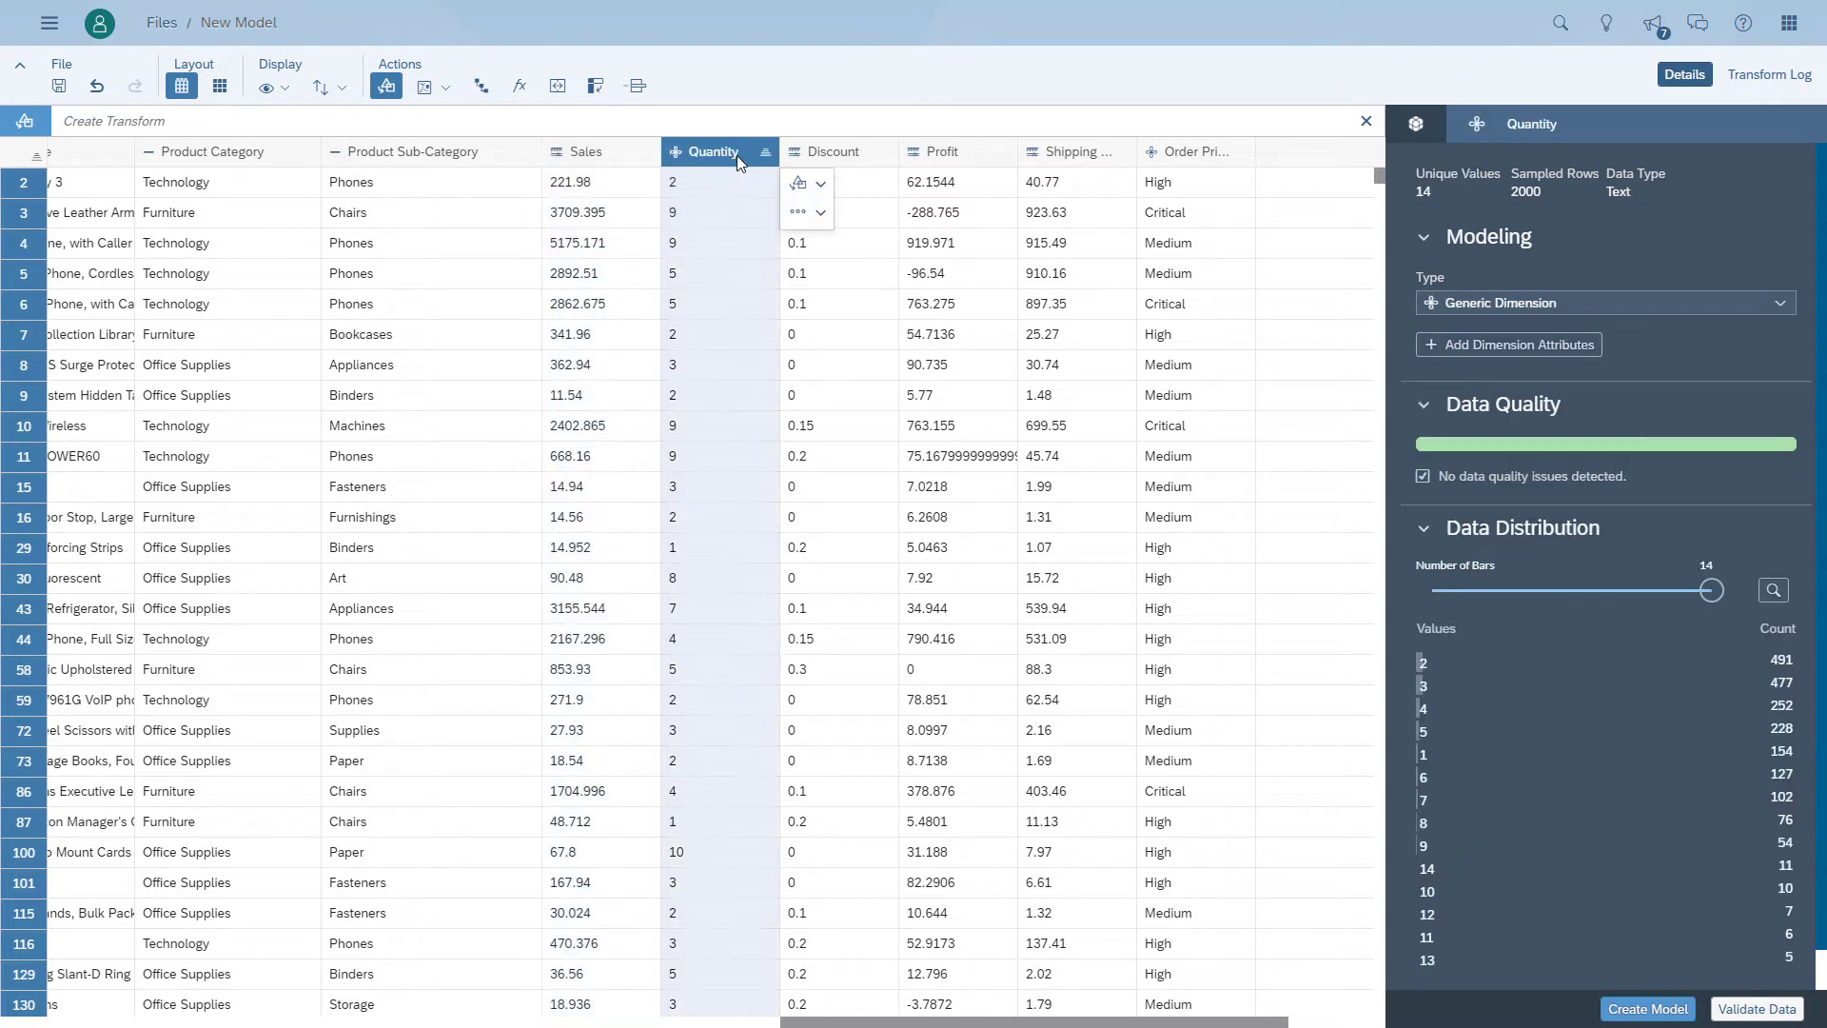
click(1778, 303)
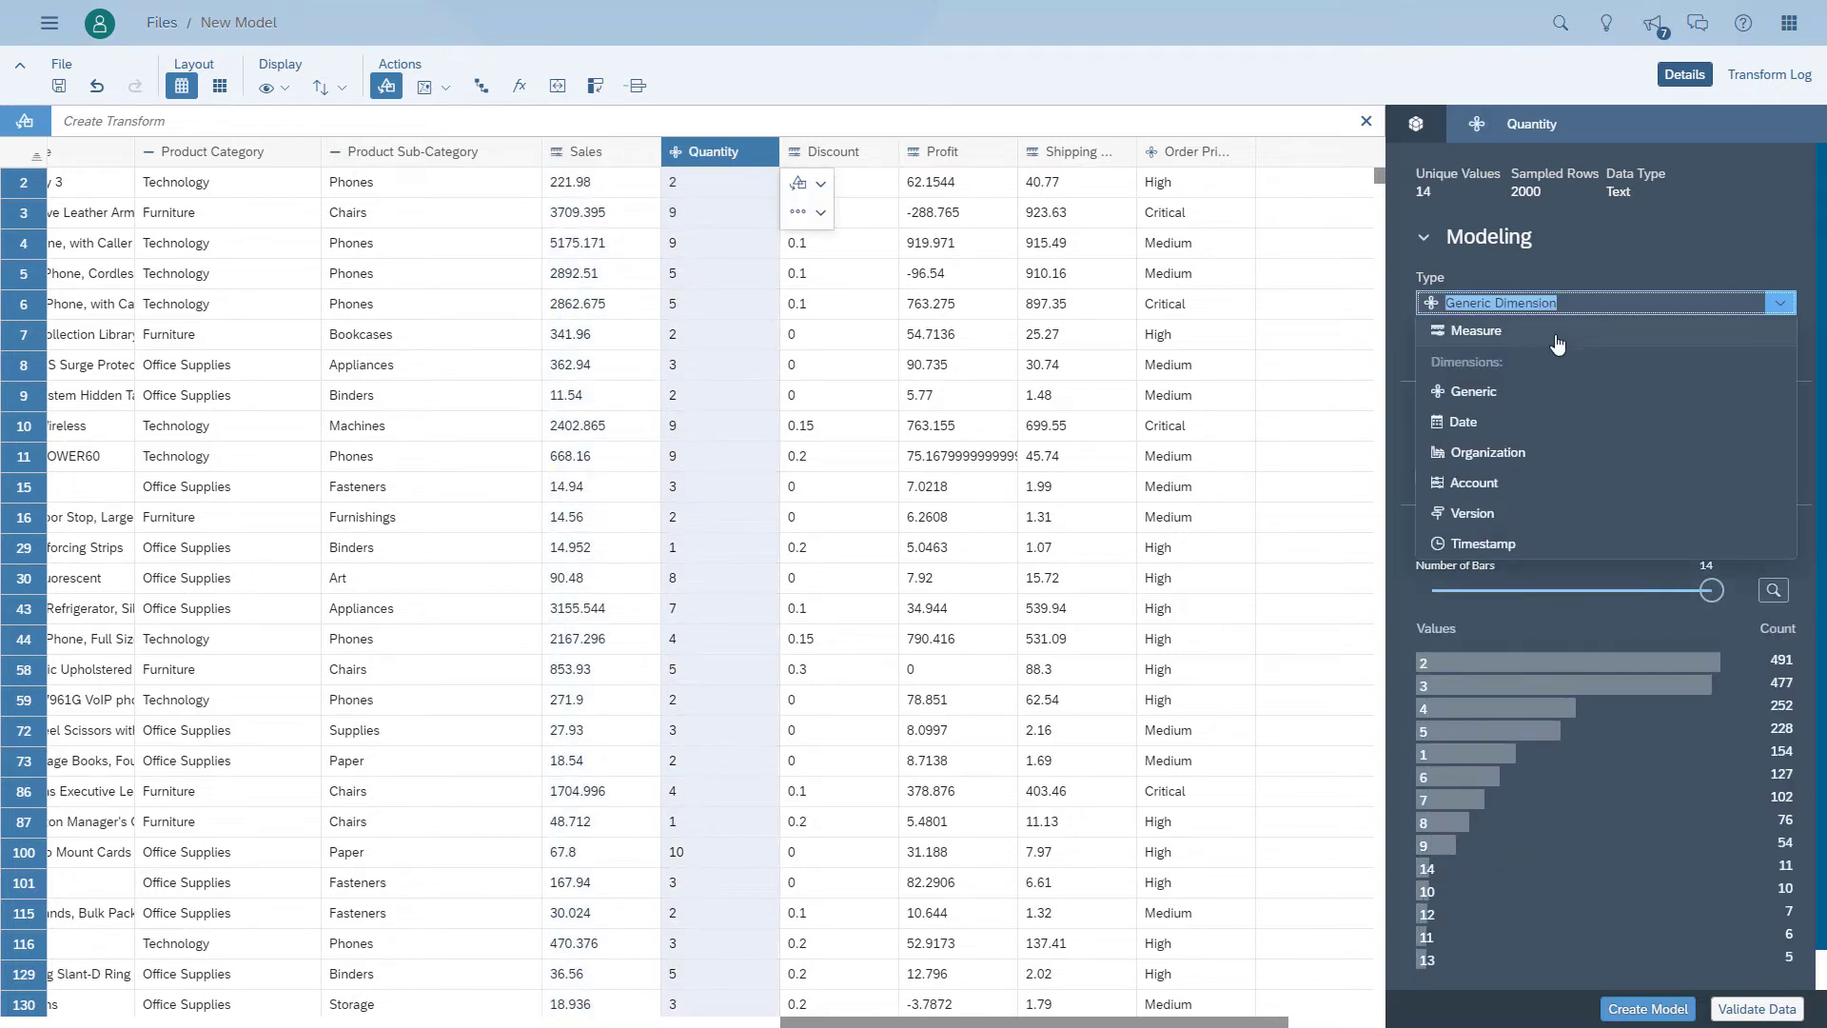
click(1476, 343)
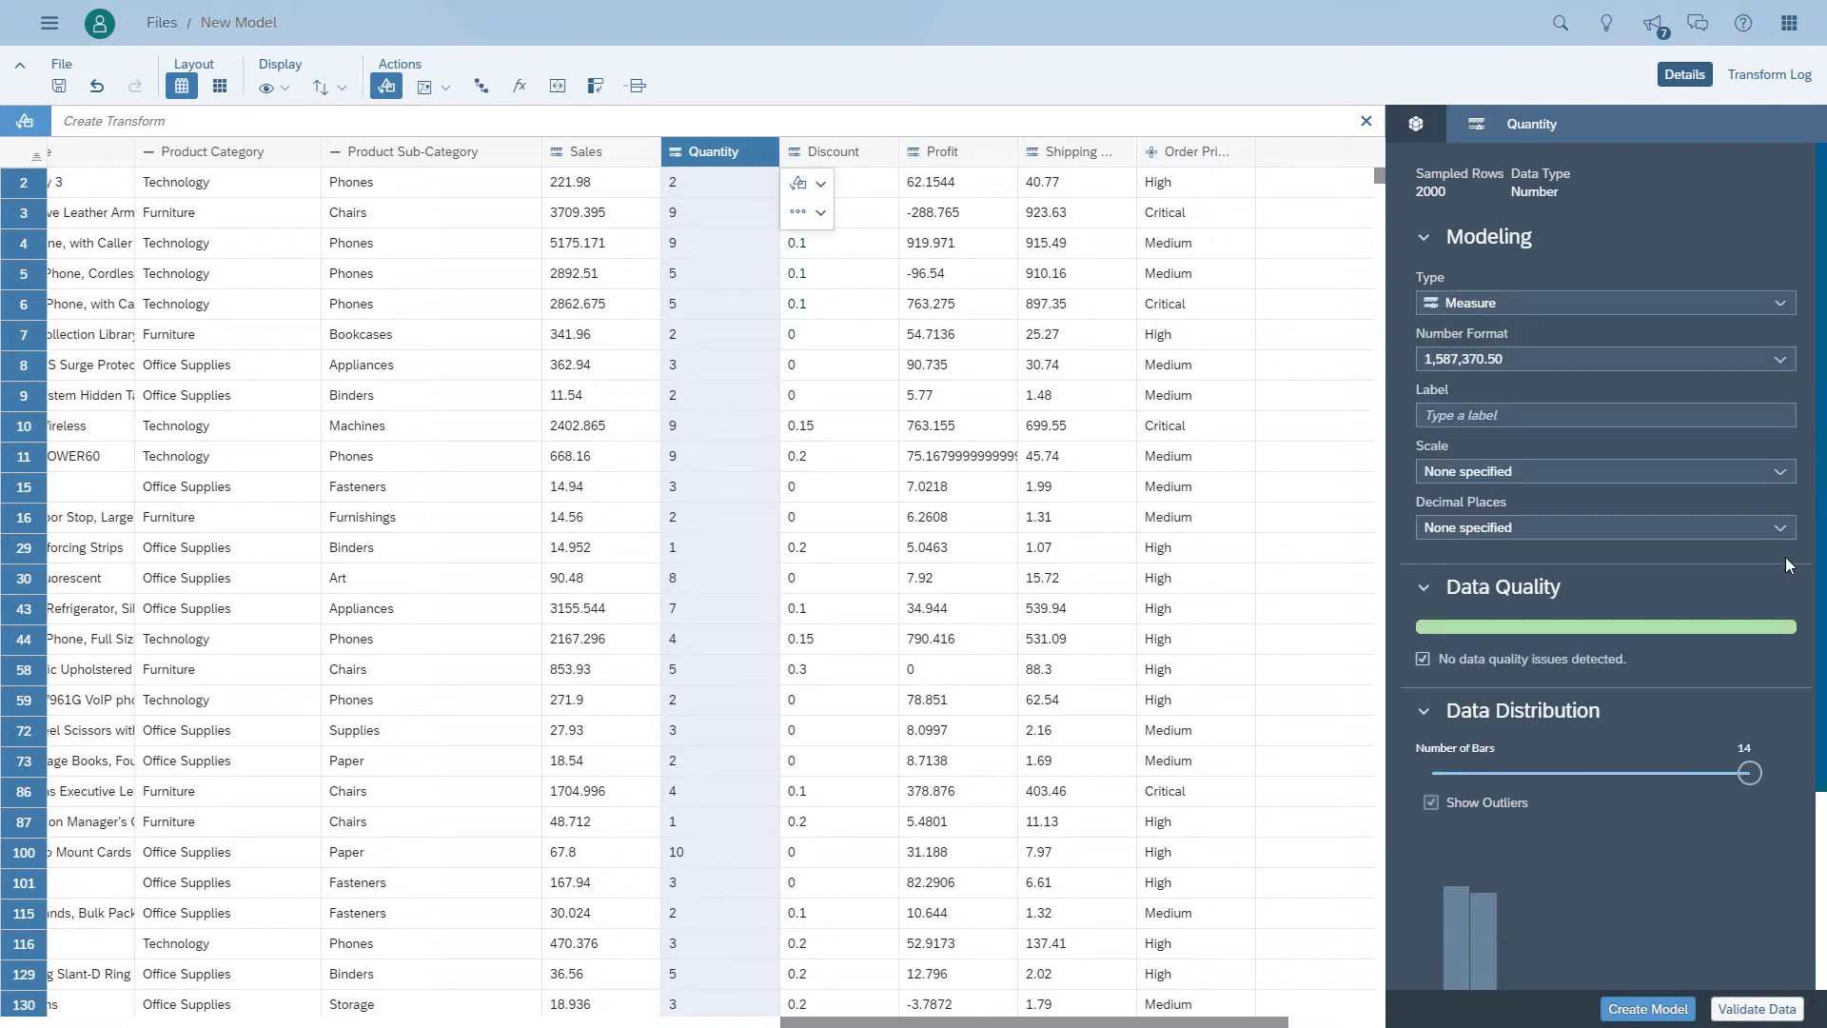
click(1778, 527)
click(1418, 561)
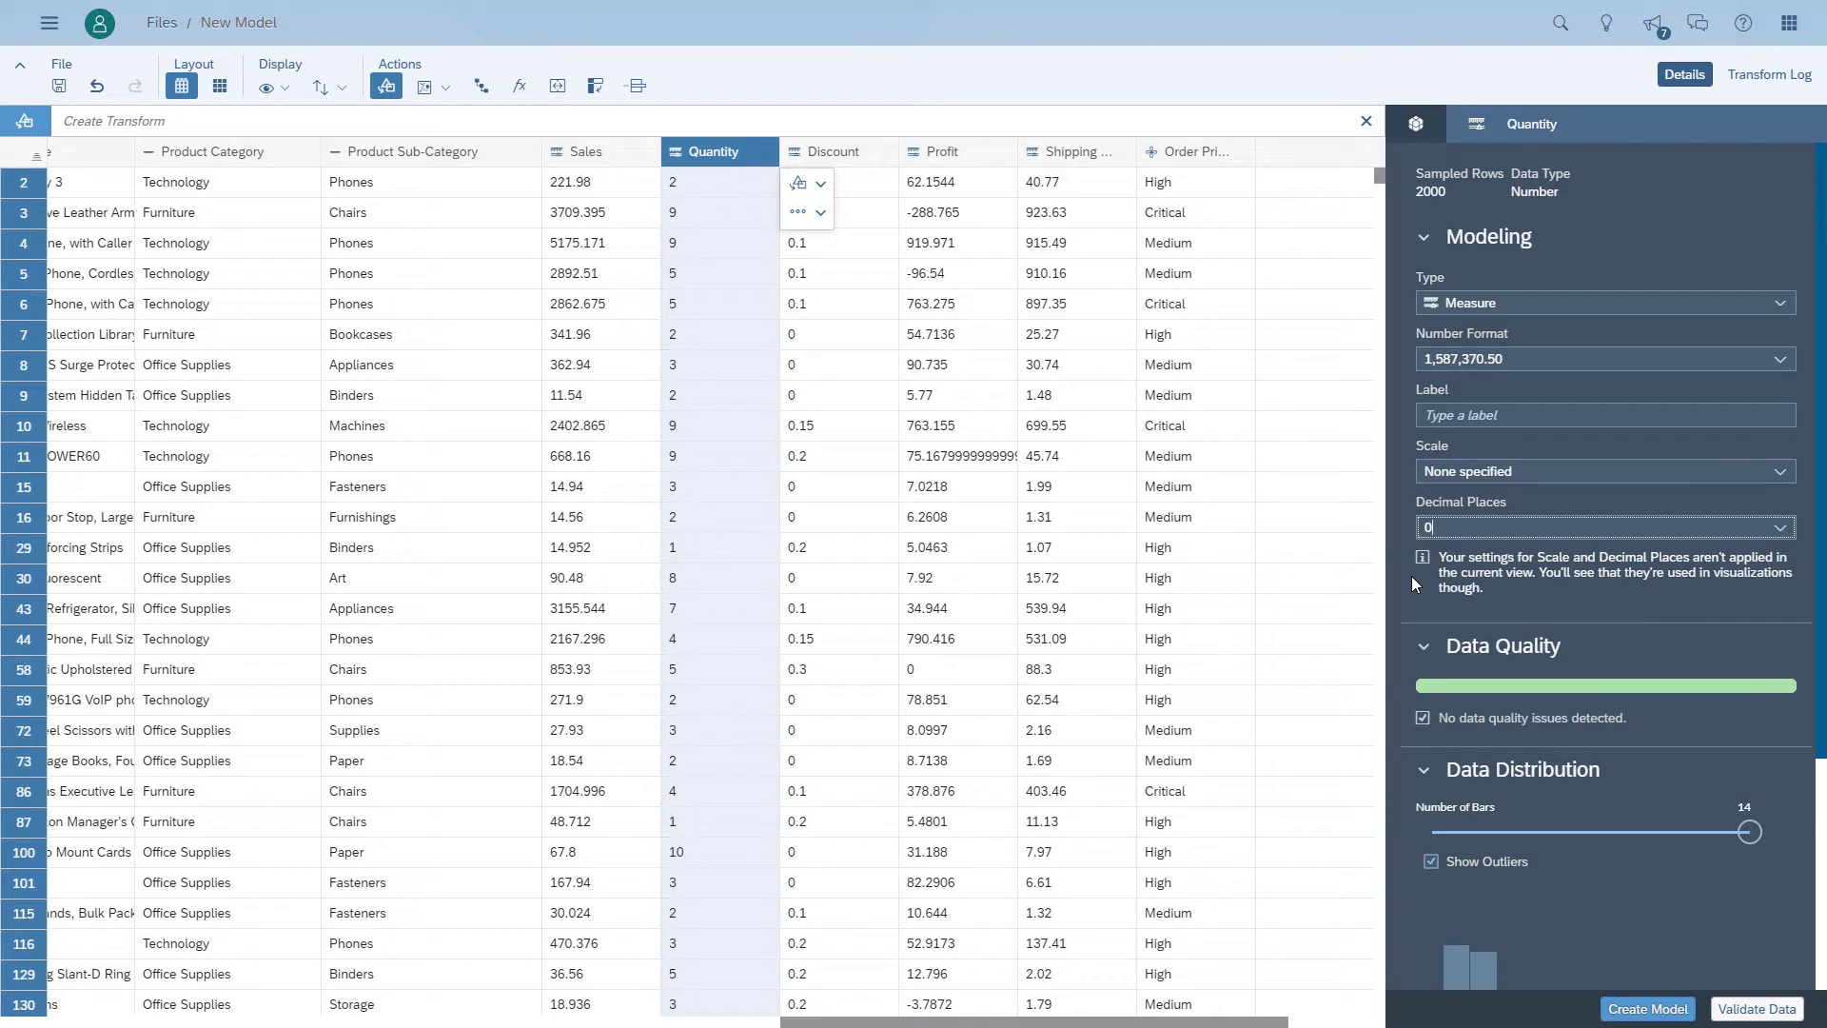
click(858, 161)
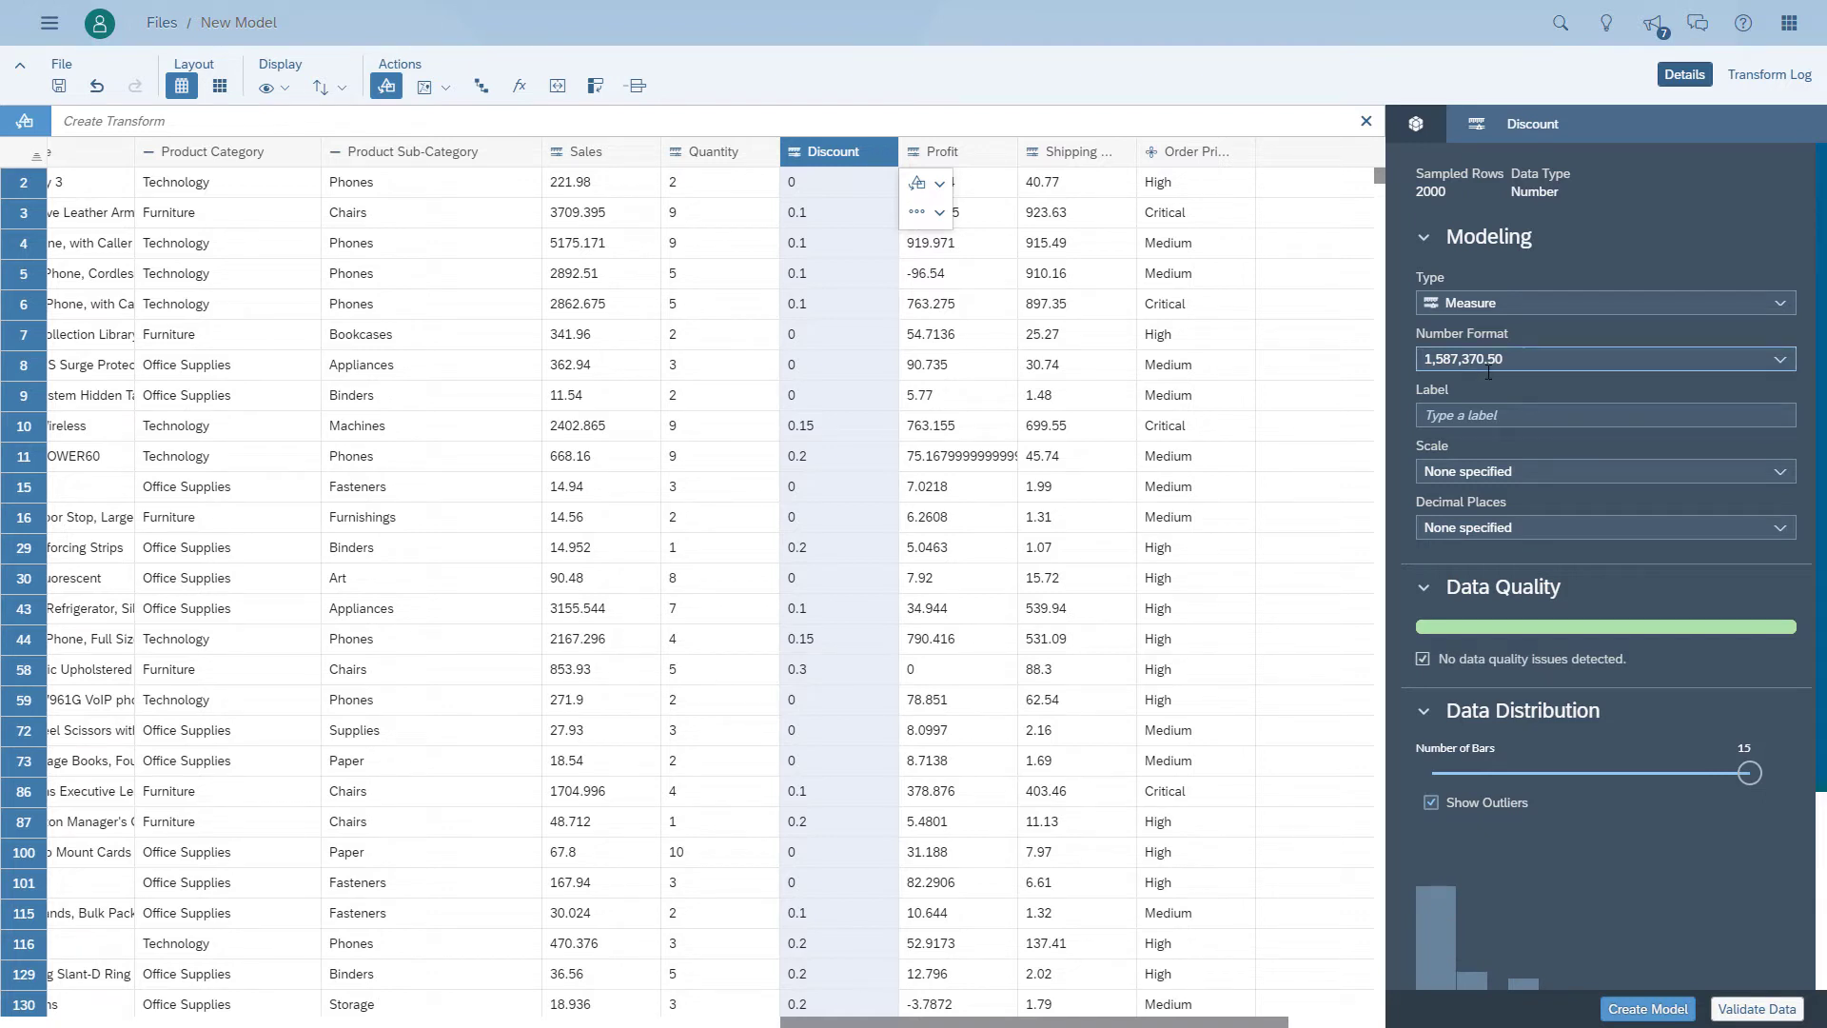
Give Discount 1 decimal place and a Percent scale.
click(1781, 530)
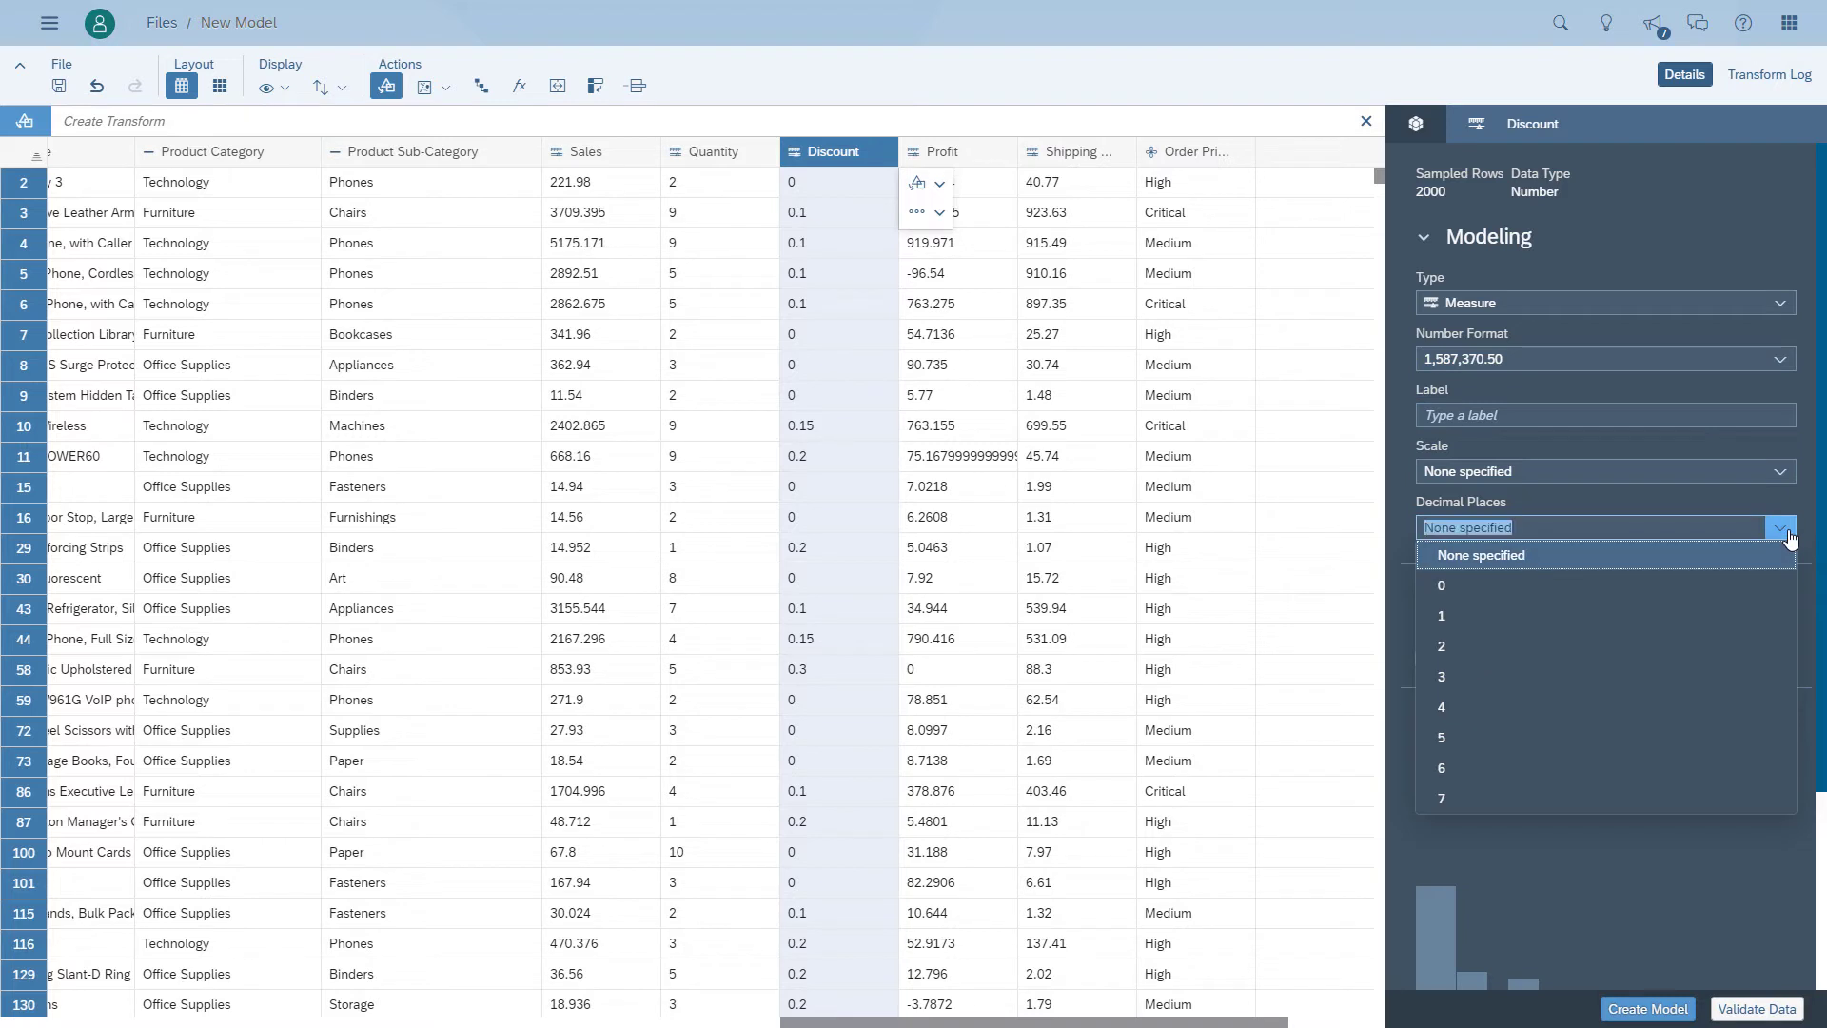
click(1575, 616)
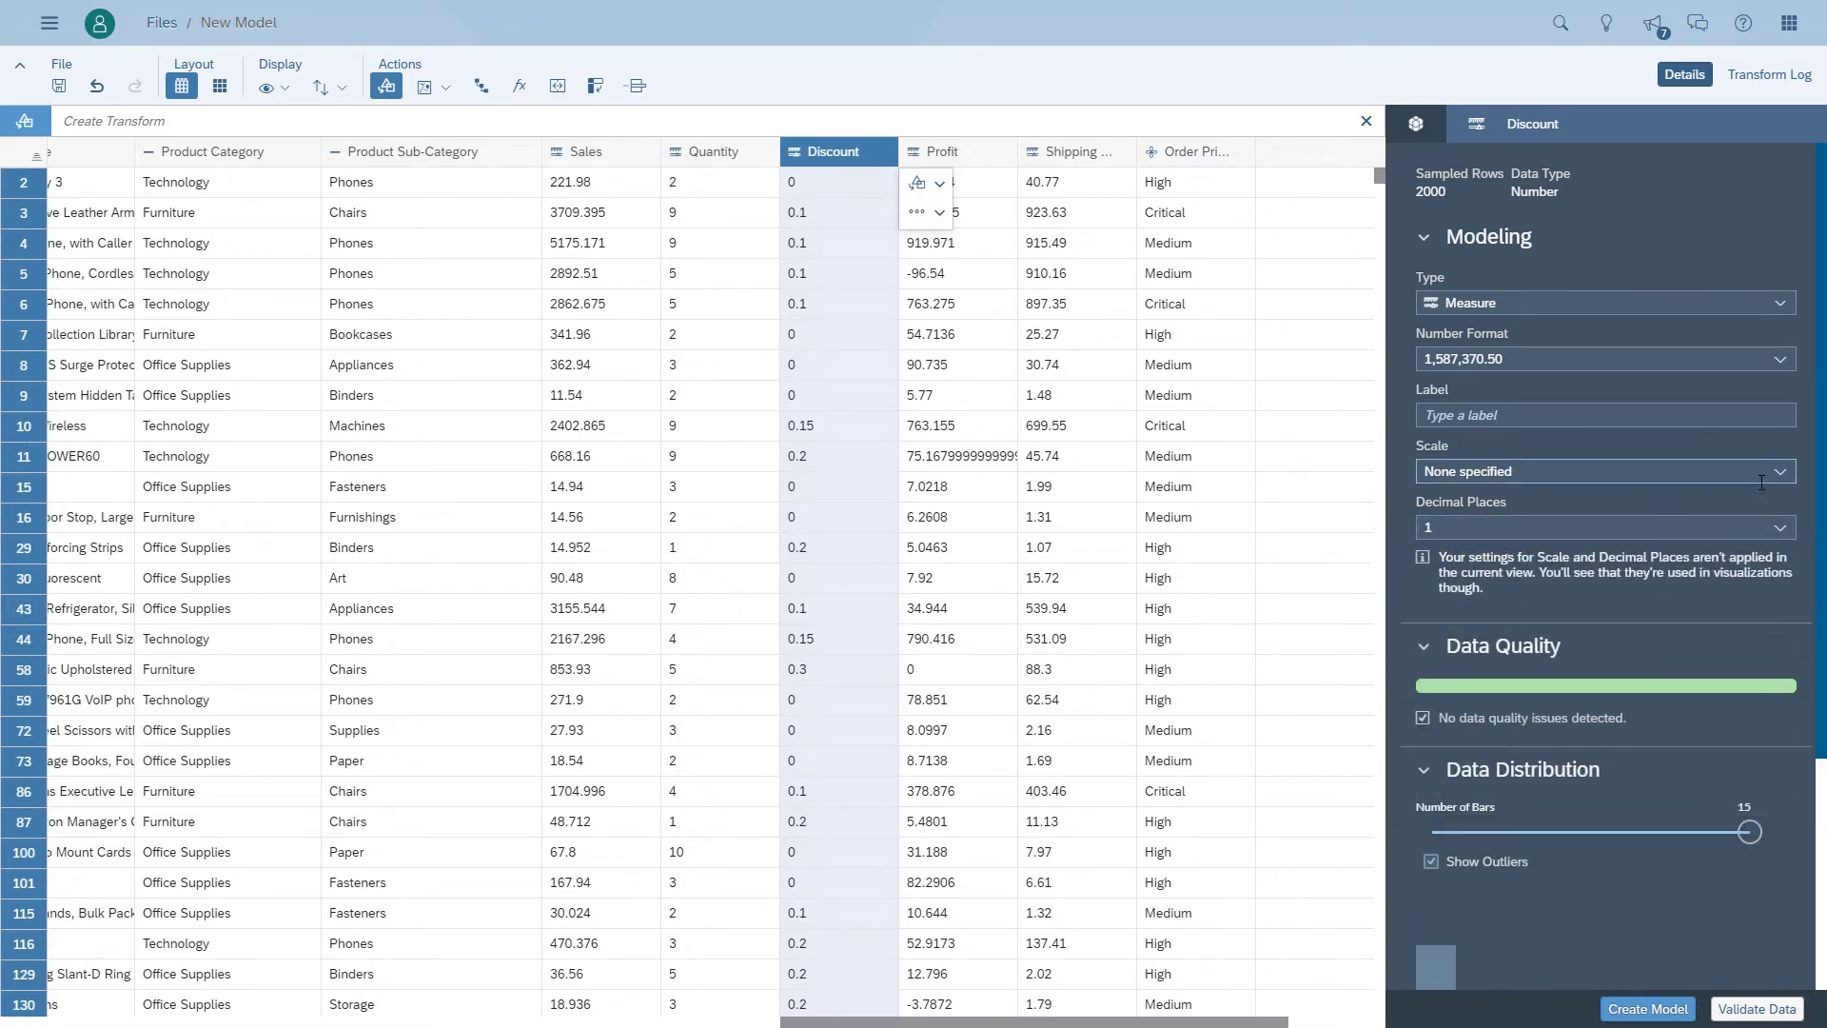
click(1781, 476)
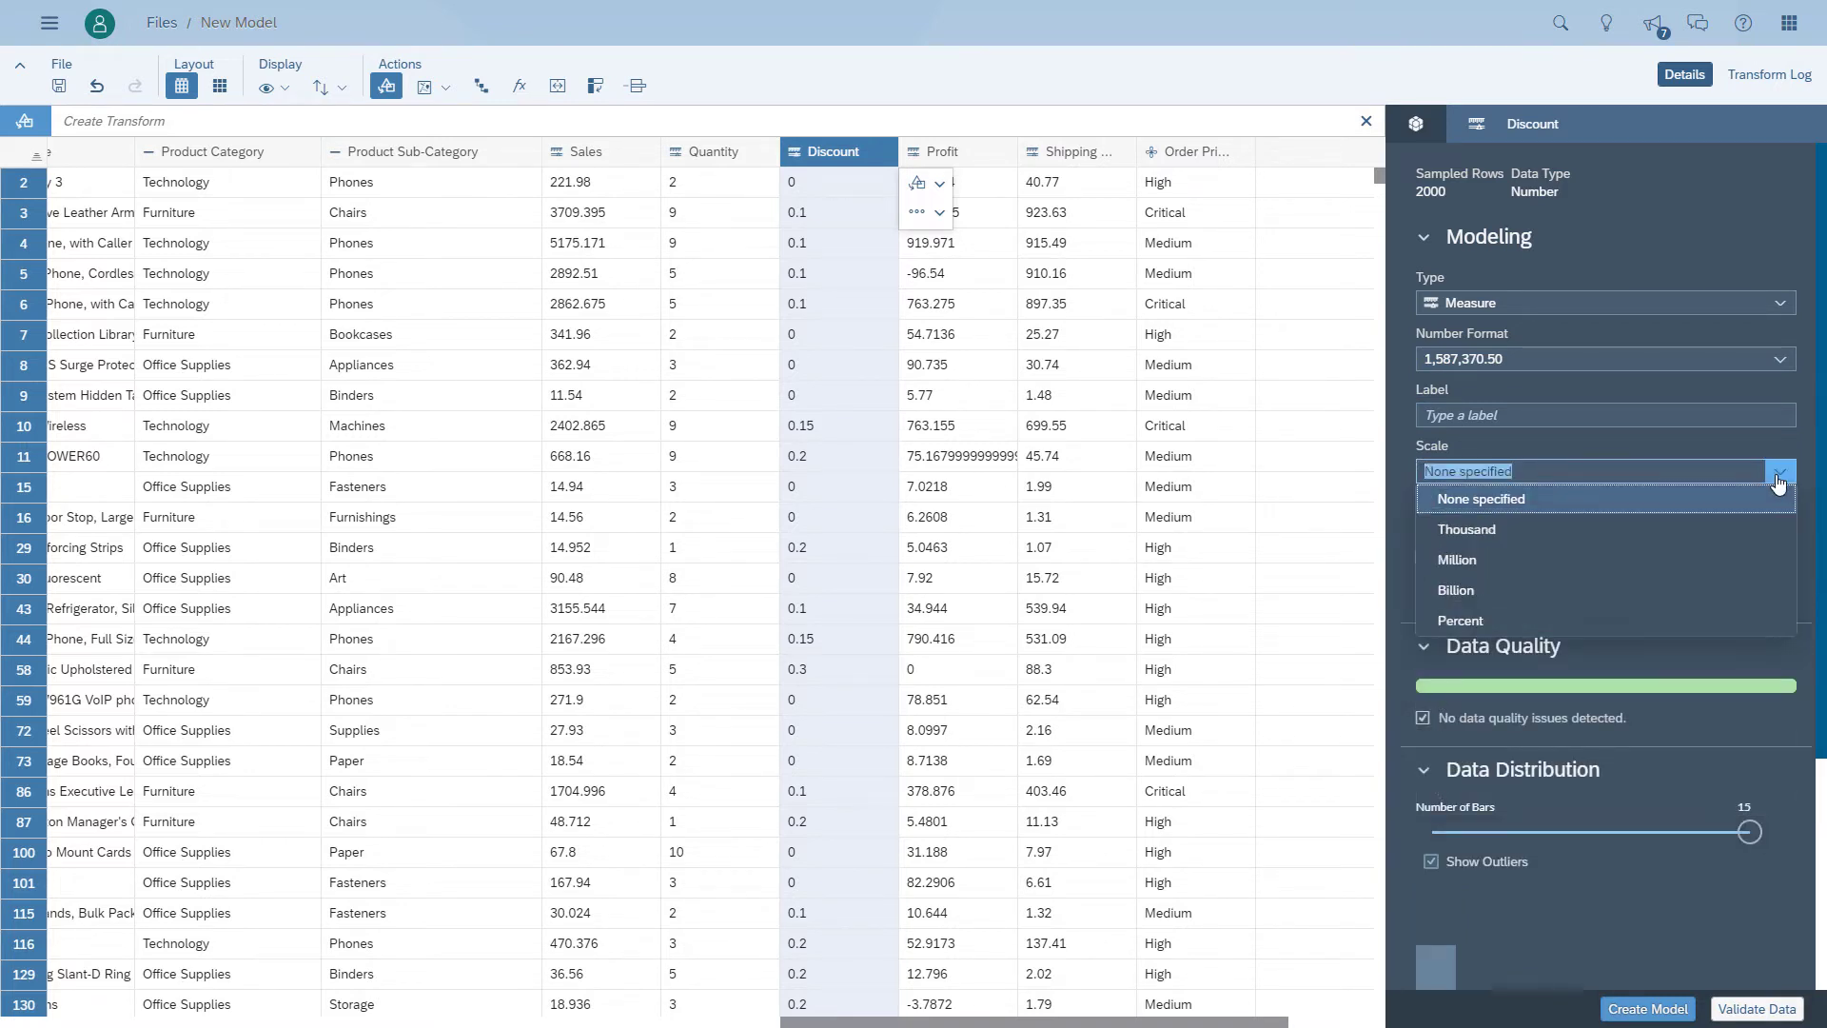
click(1458, 620)
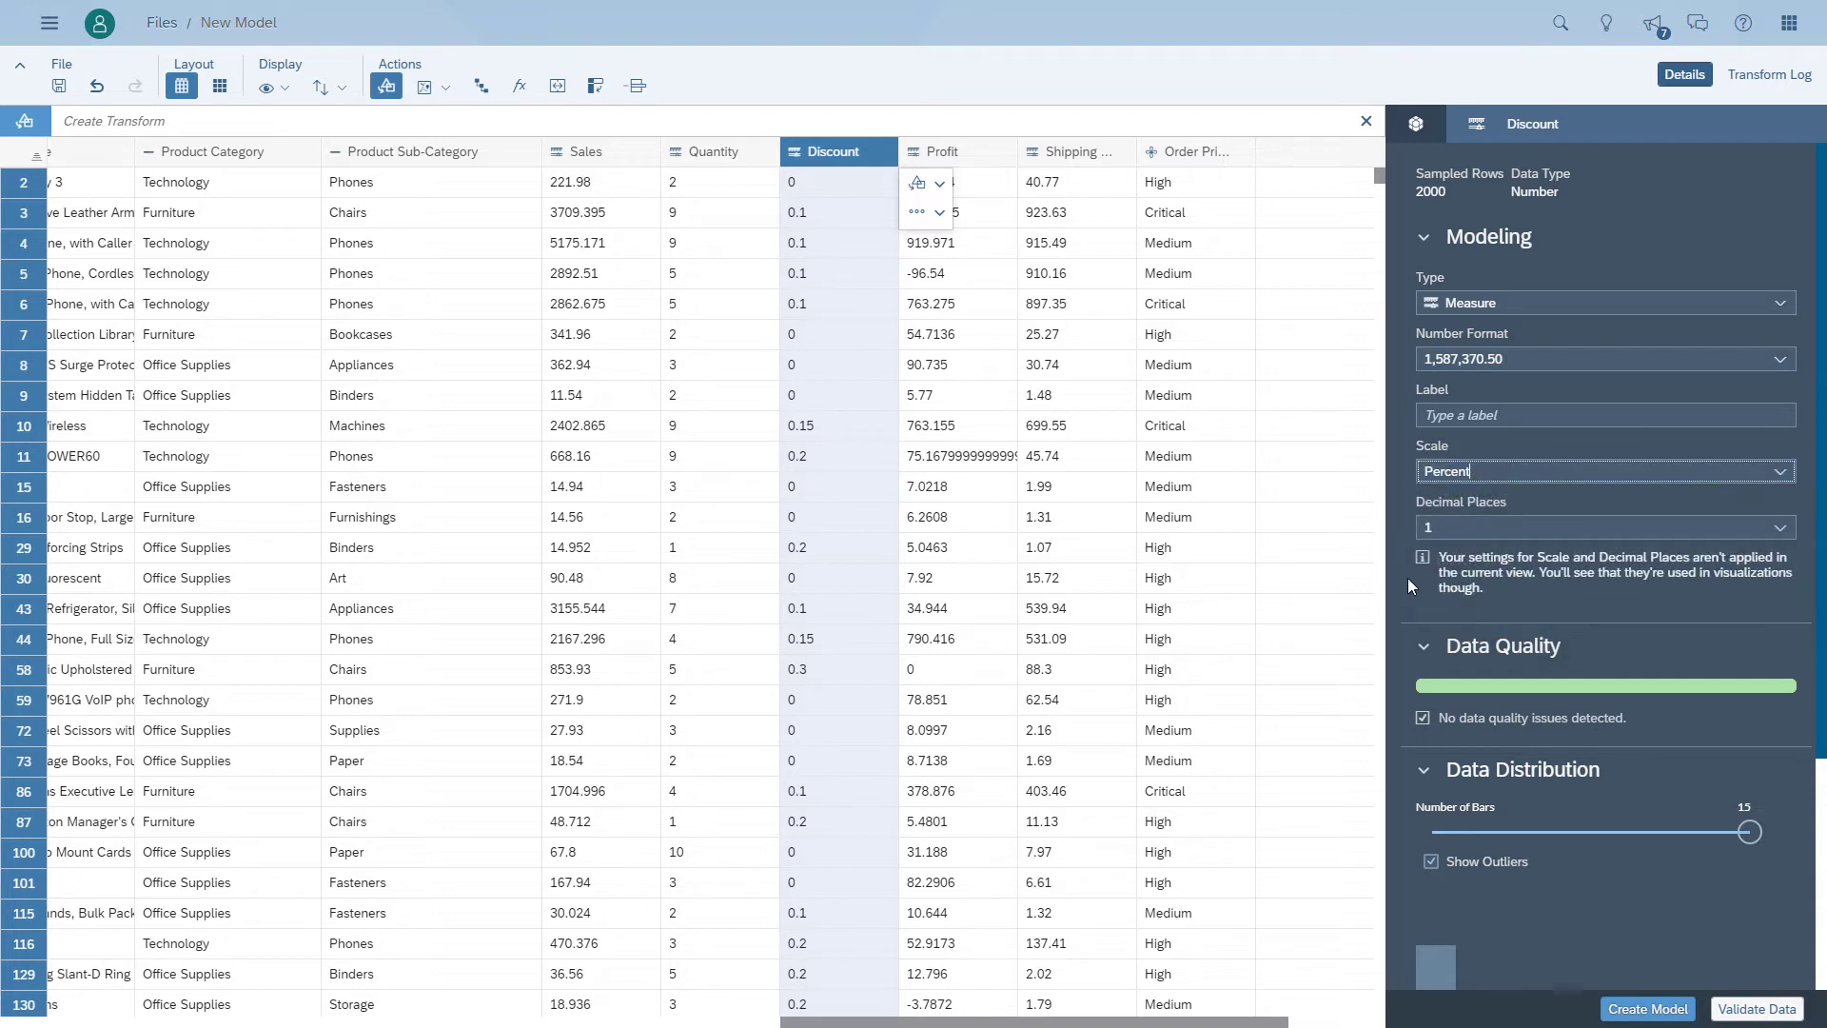
Set Profit and Shipping Cost to 2 decimal places and widen the Order Priority column.
click(980, 155)
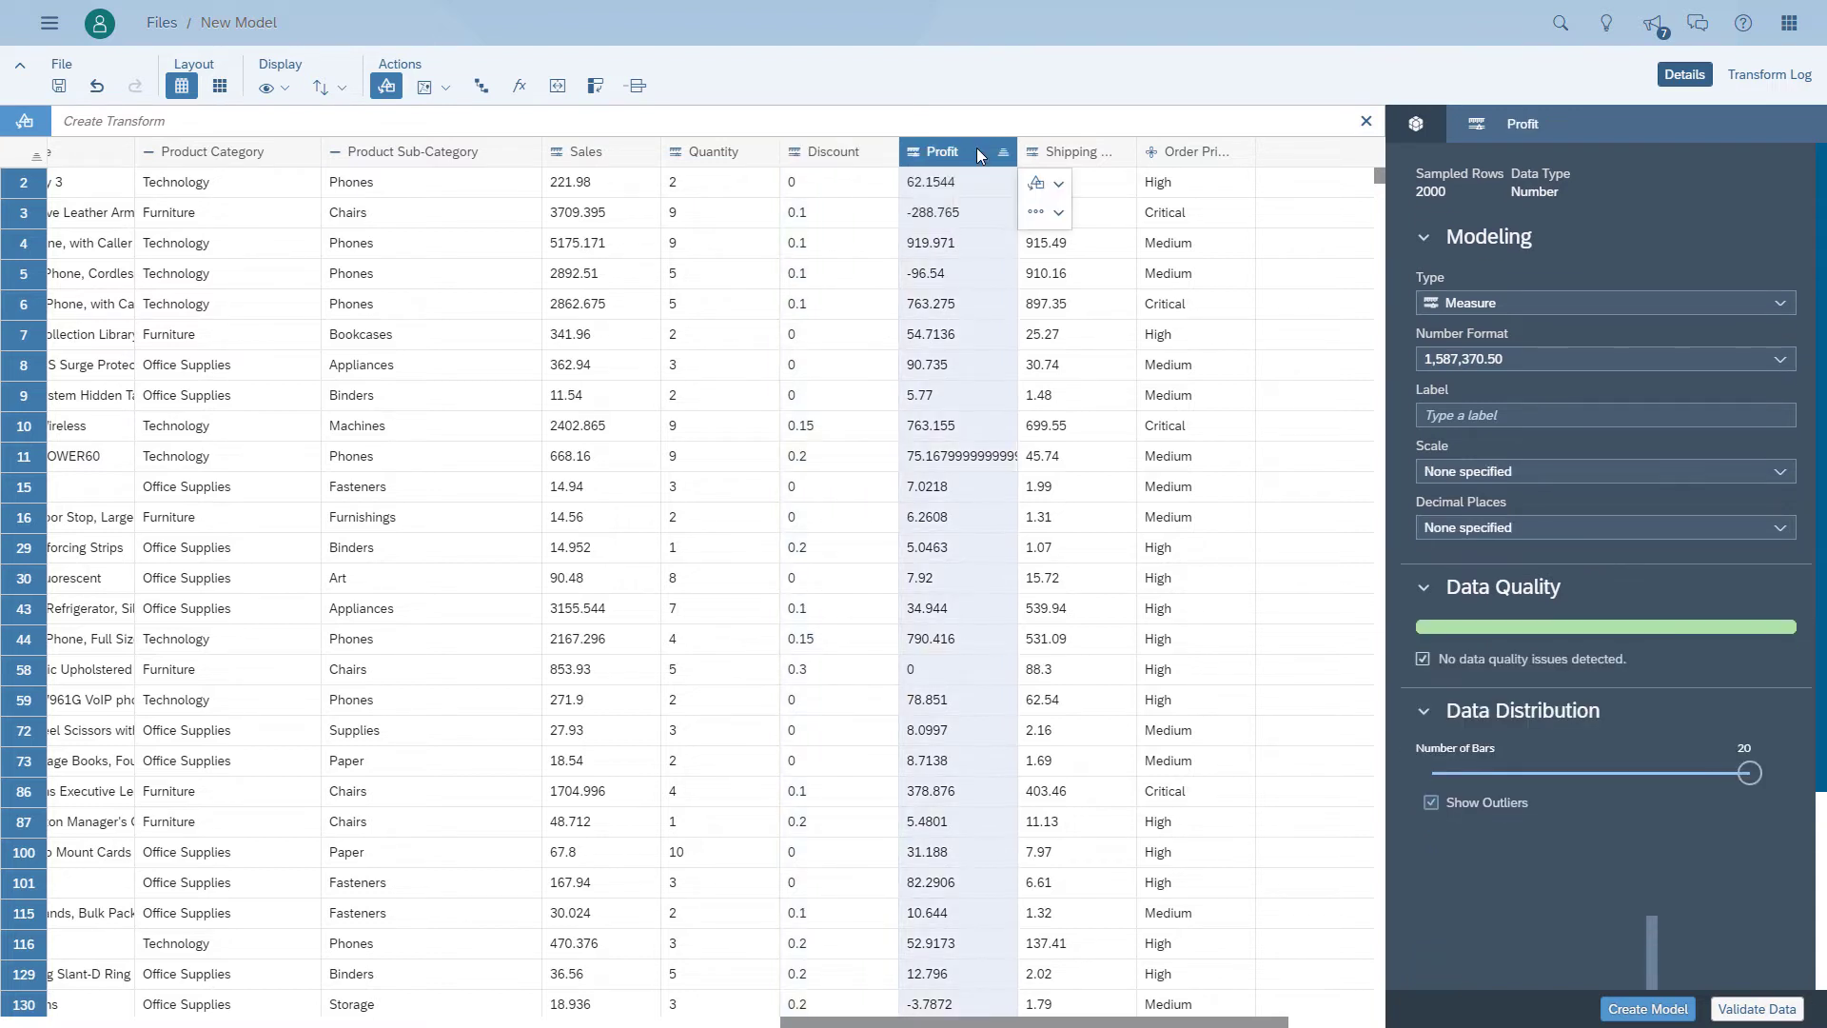
click(1779, 527)
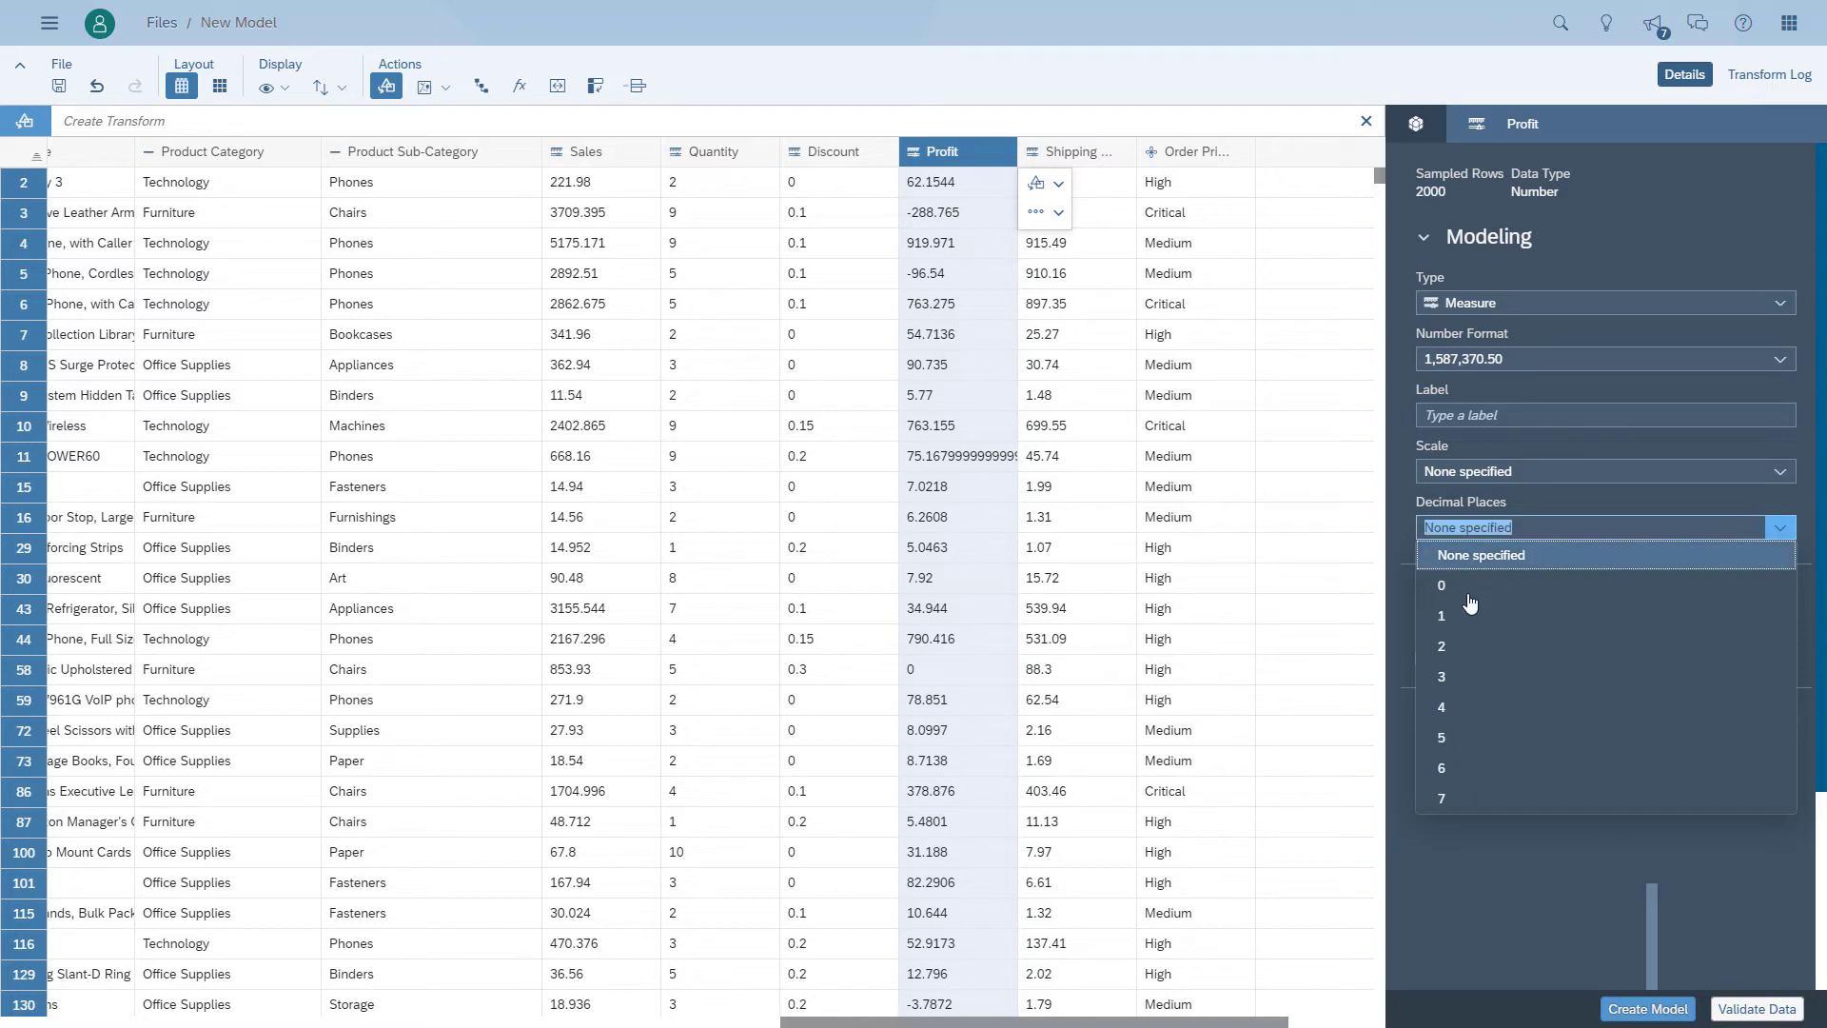
click(1448, 647)
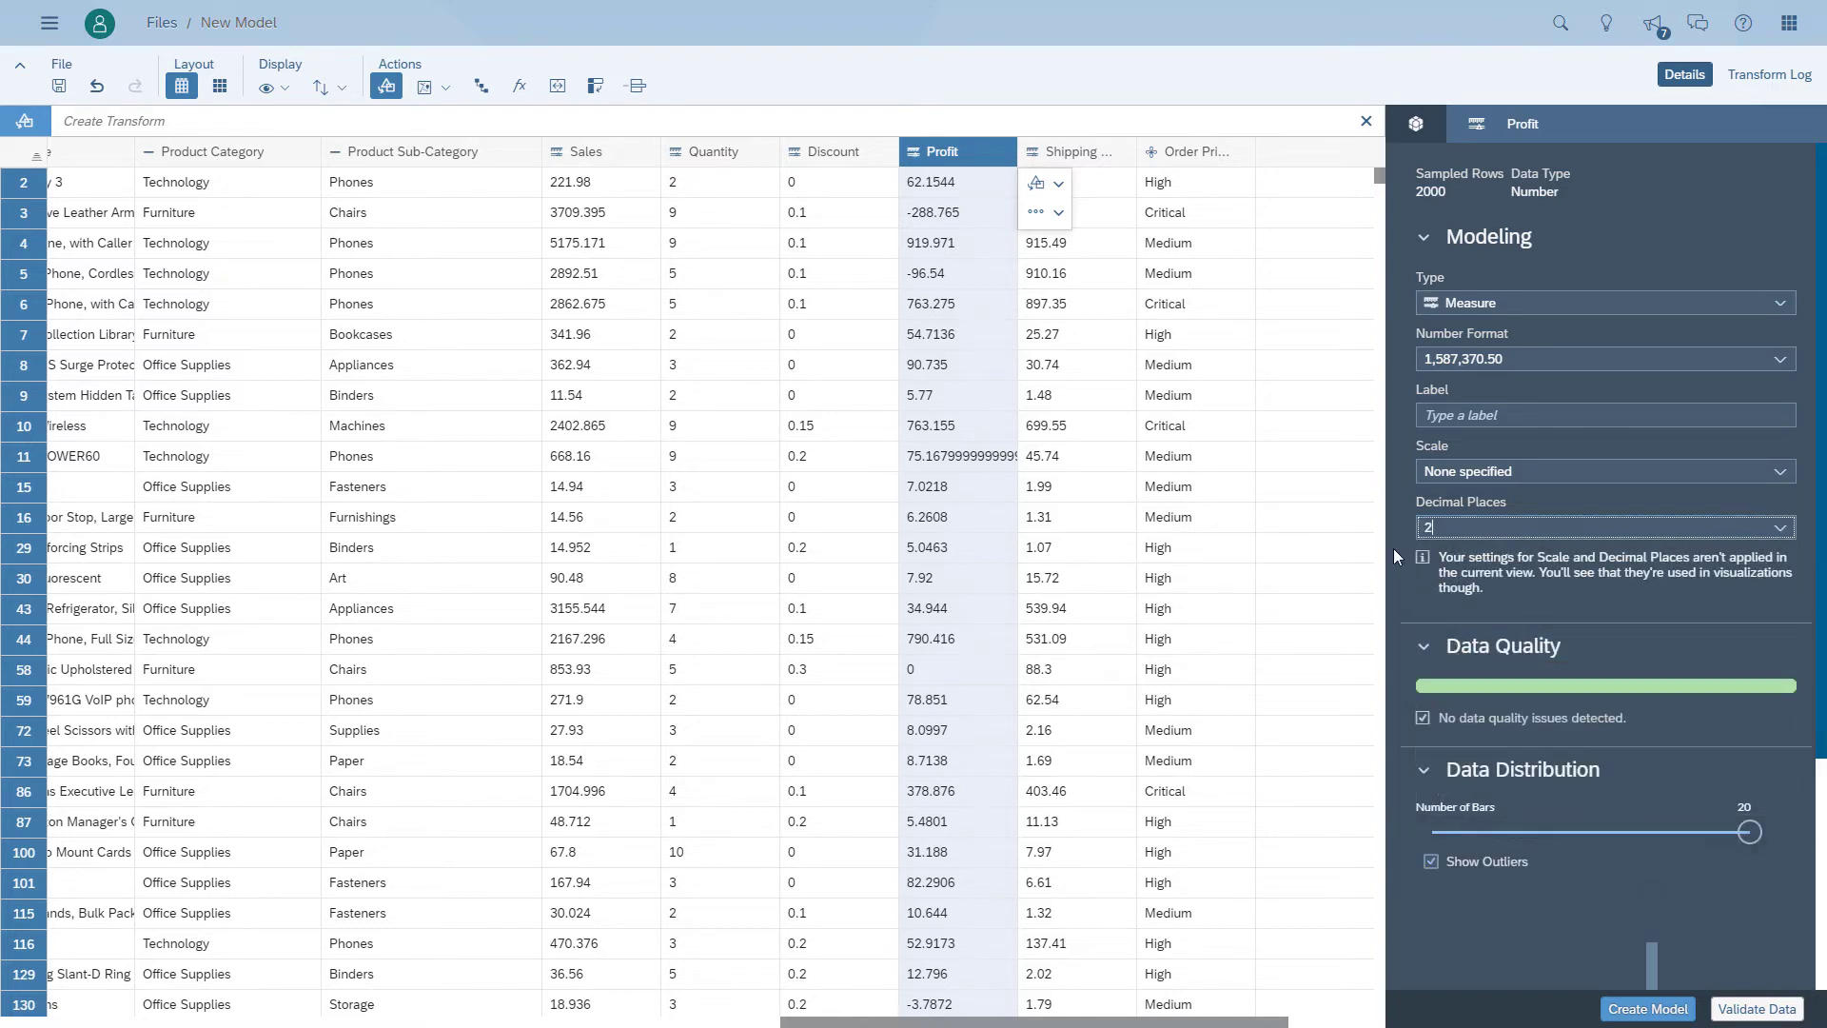
click(1068, 155)
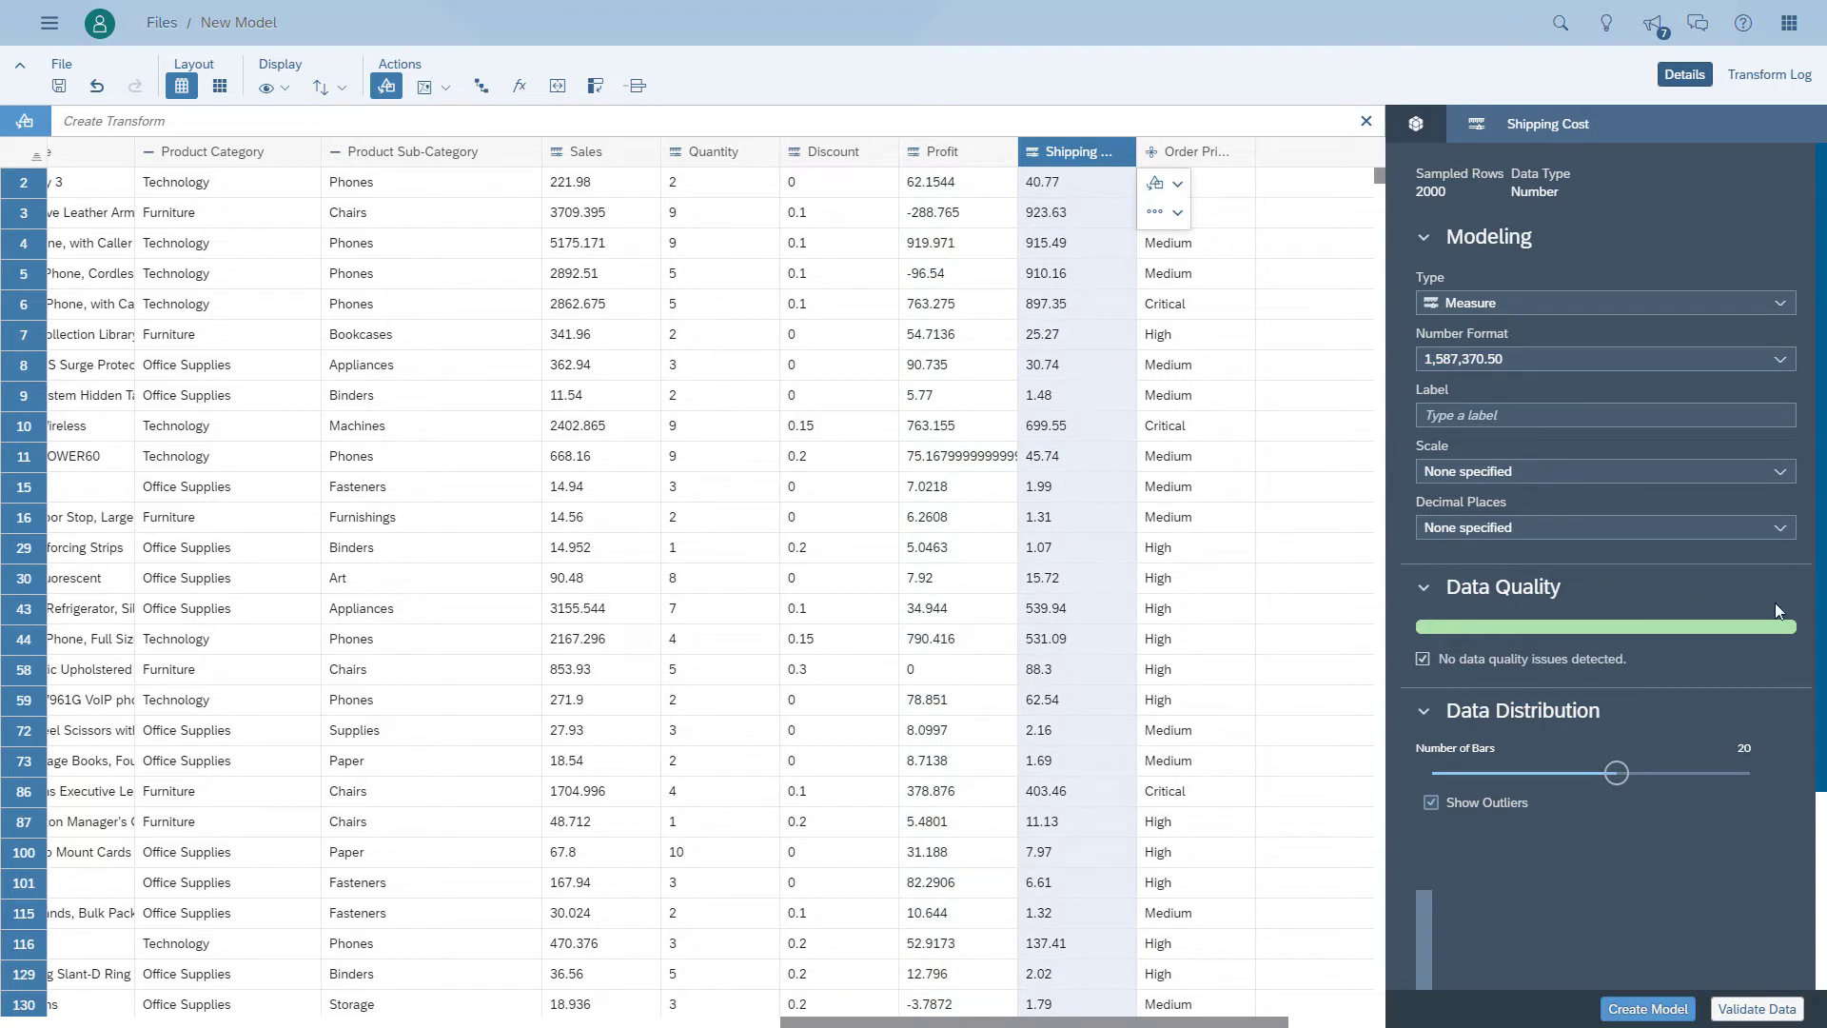
click(1779, 529)
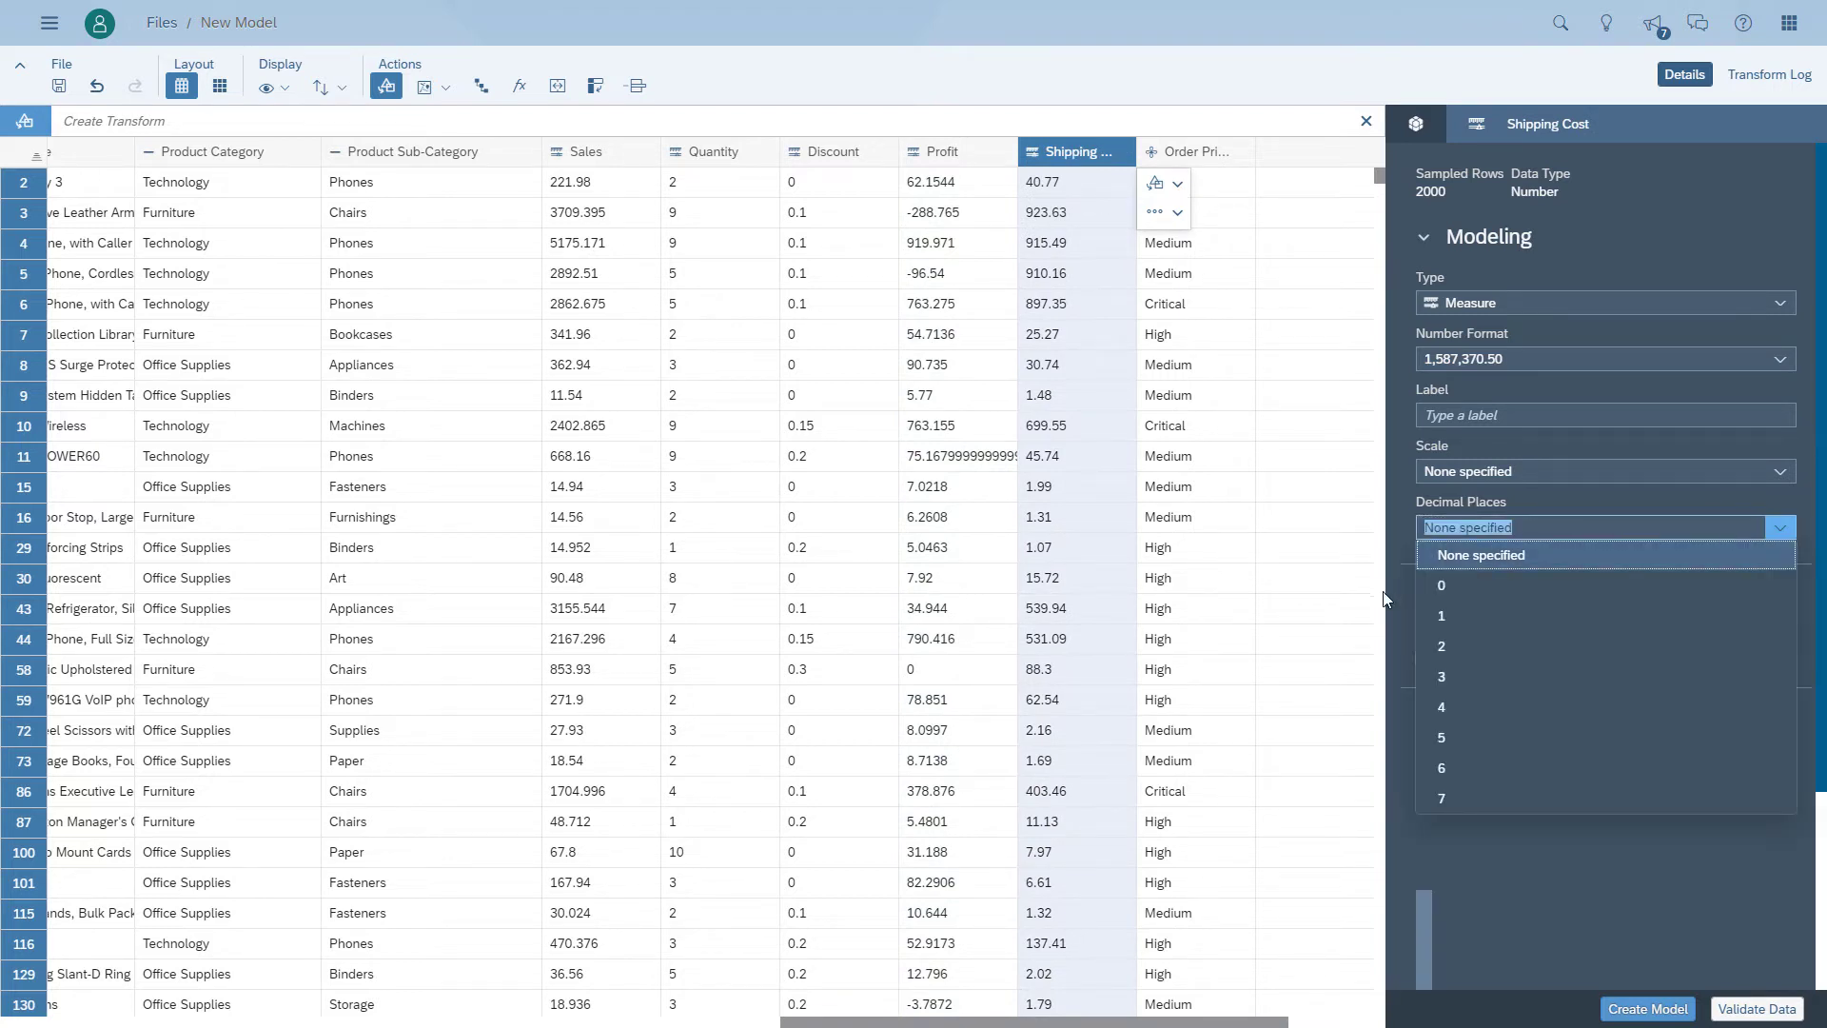
click(1463, 659)
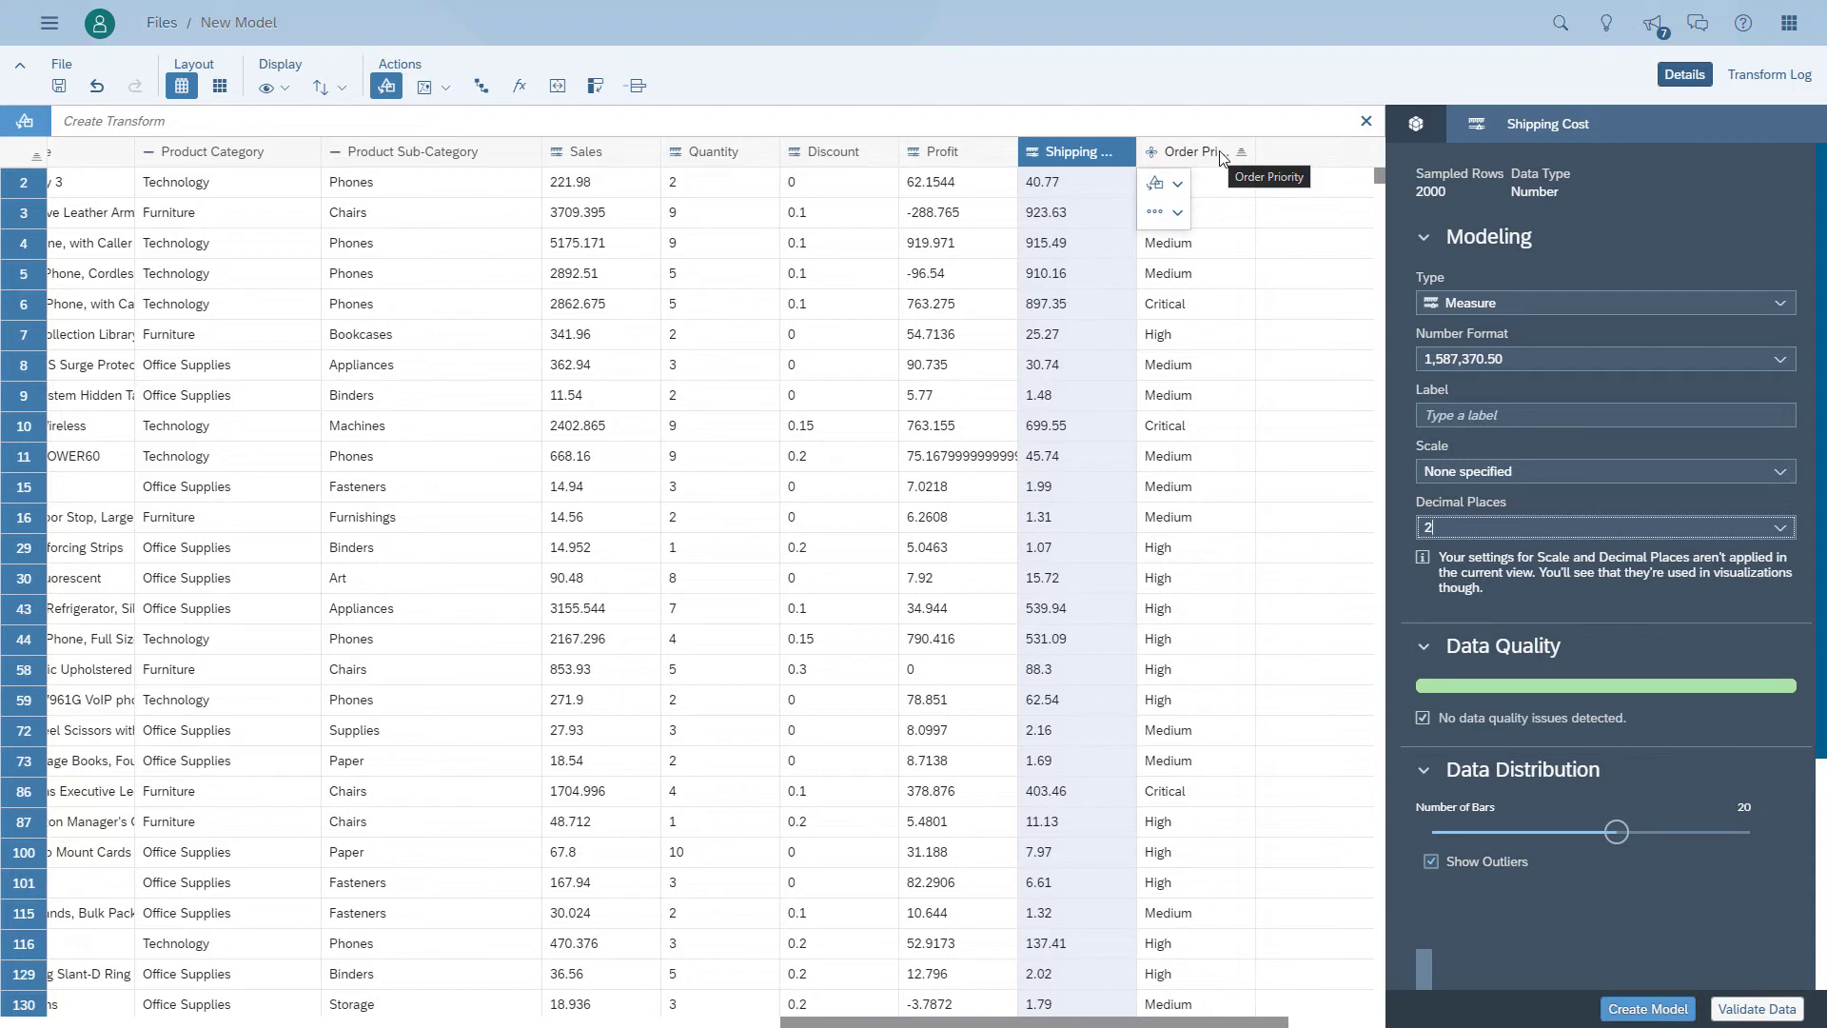
drag(1257, 157, 1305, 153)
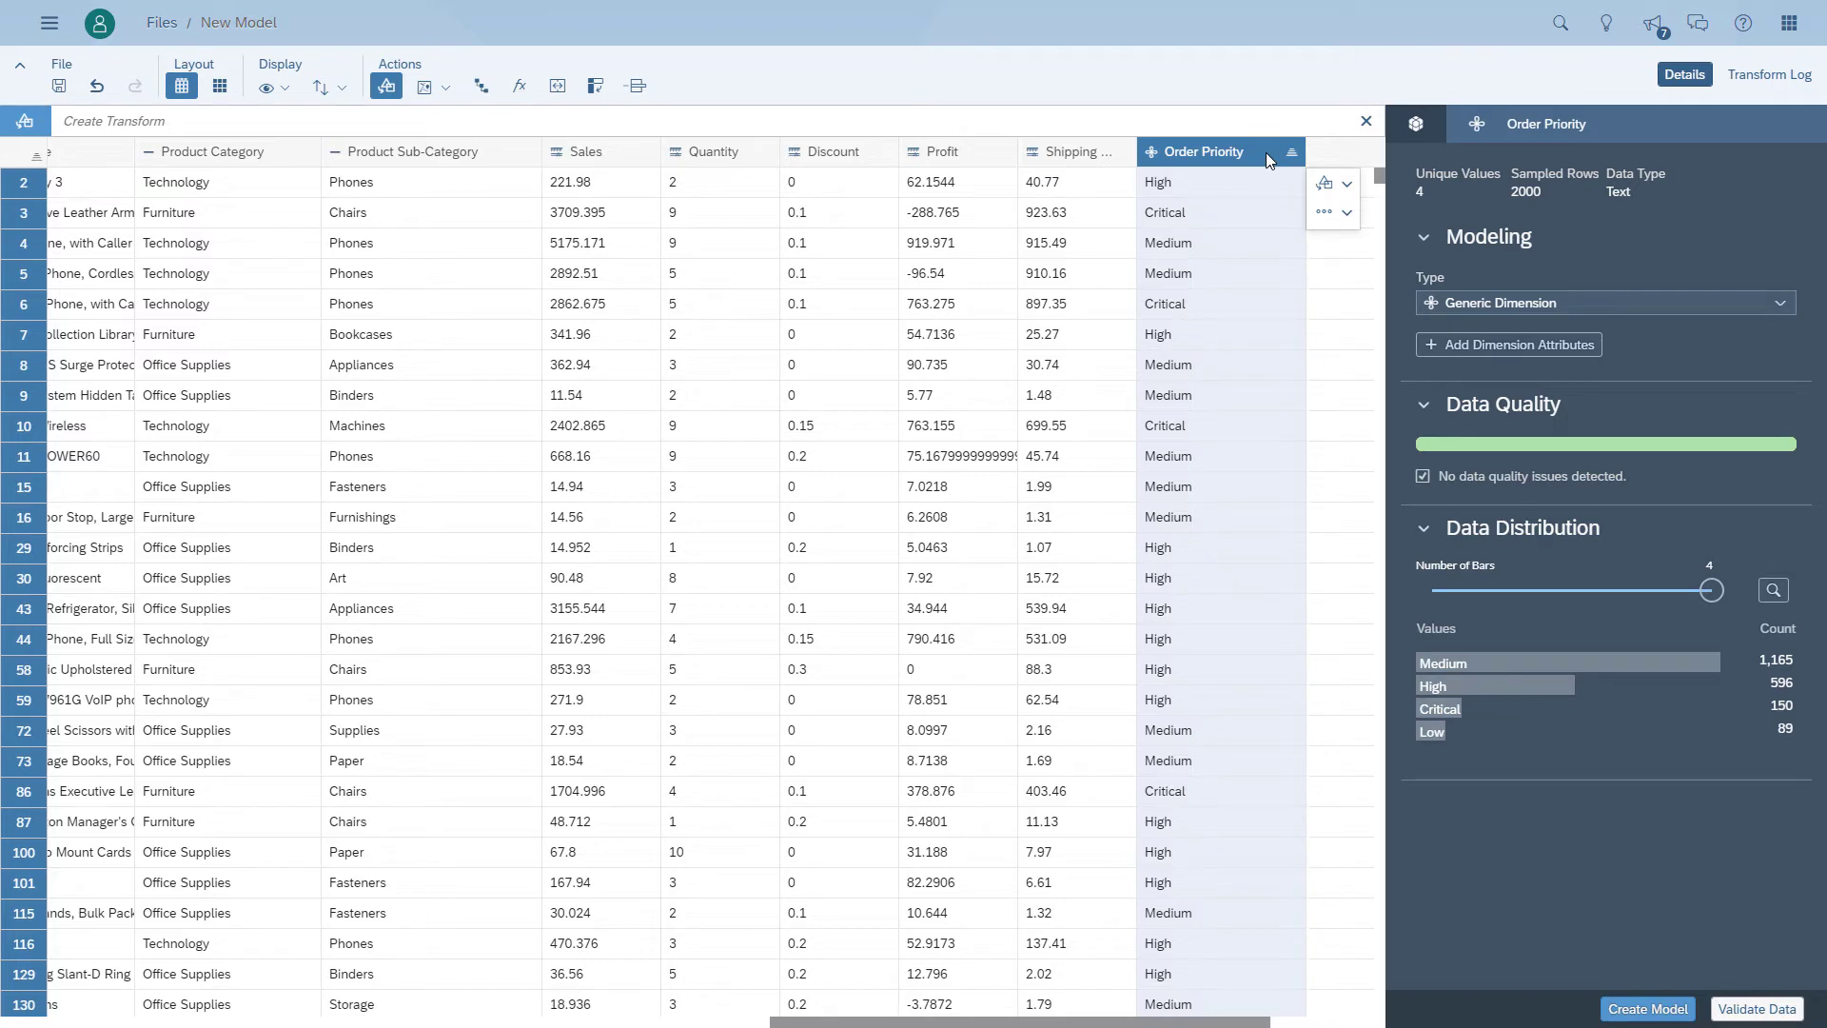
Geo-enrich by Area Name, mapping Country to country and State to region, creating the Area dimension.
drag(1037, 1021, 463, 989)
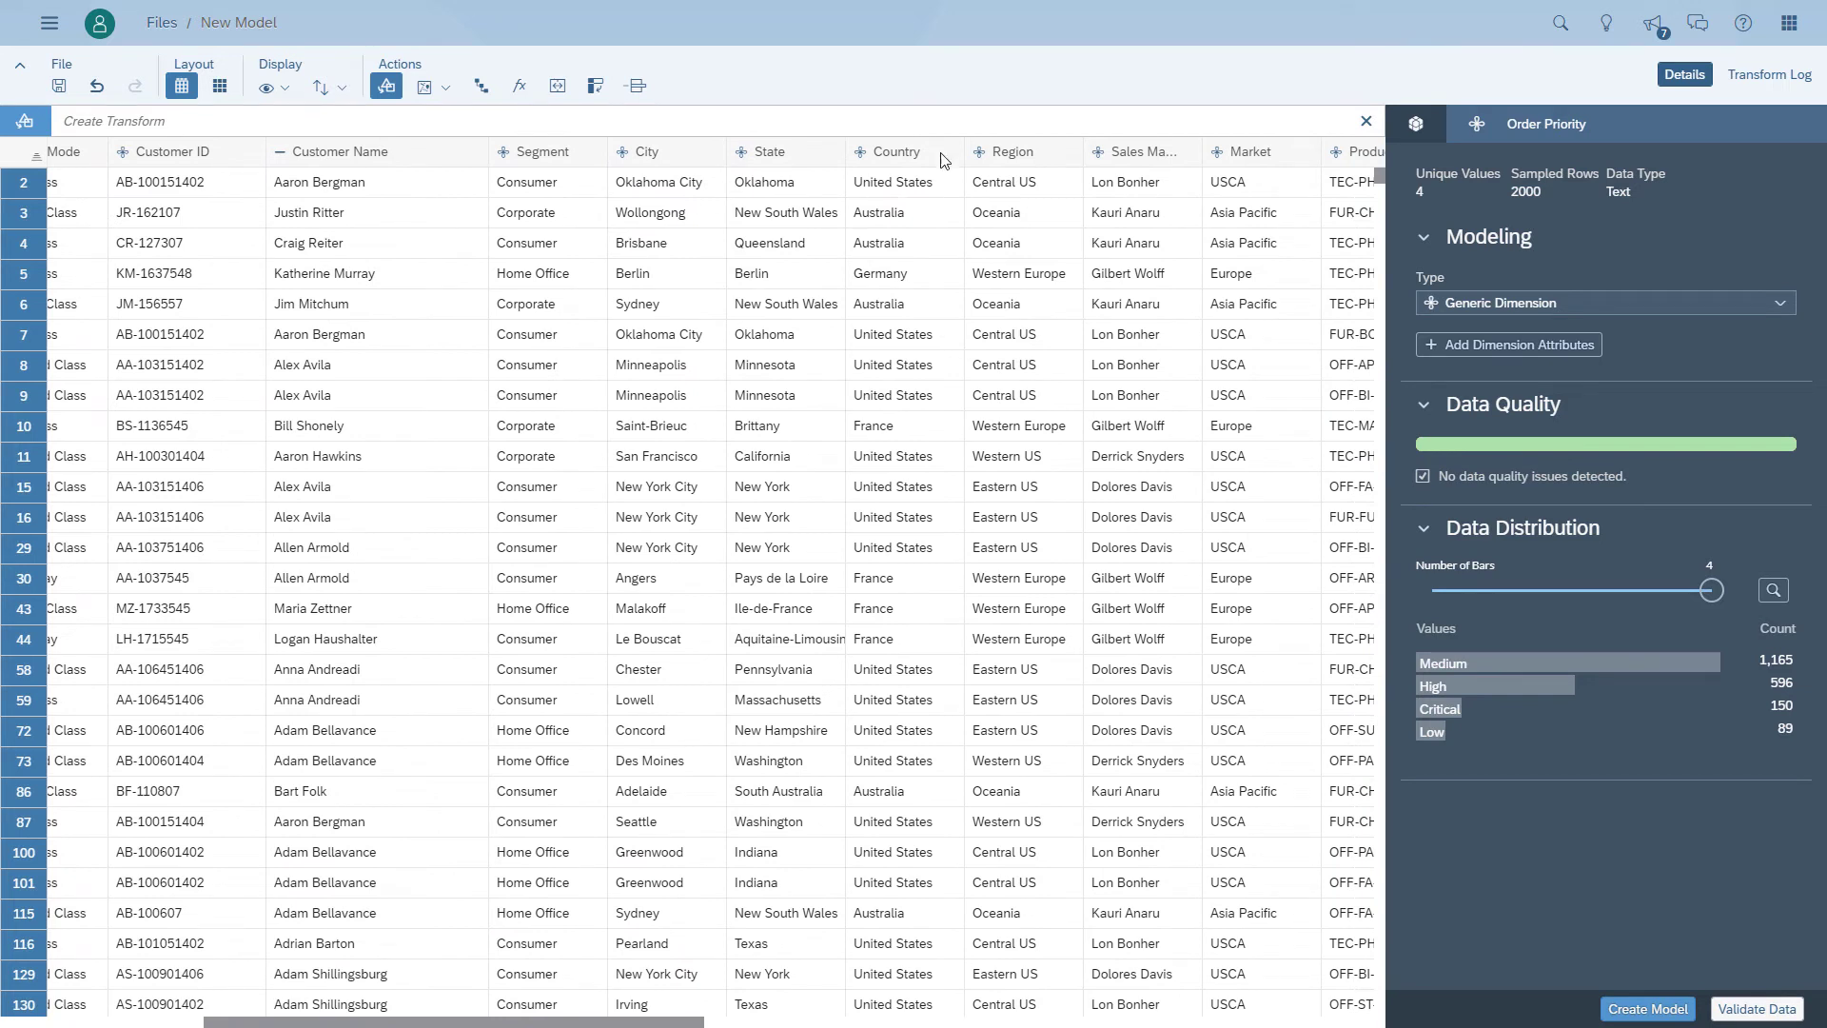
mouse_move(786, 159)
click(430, 88)
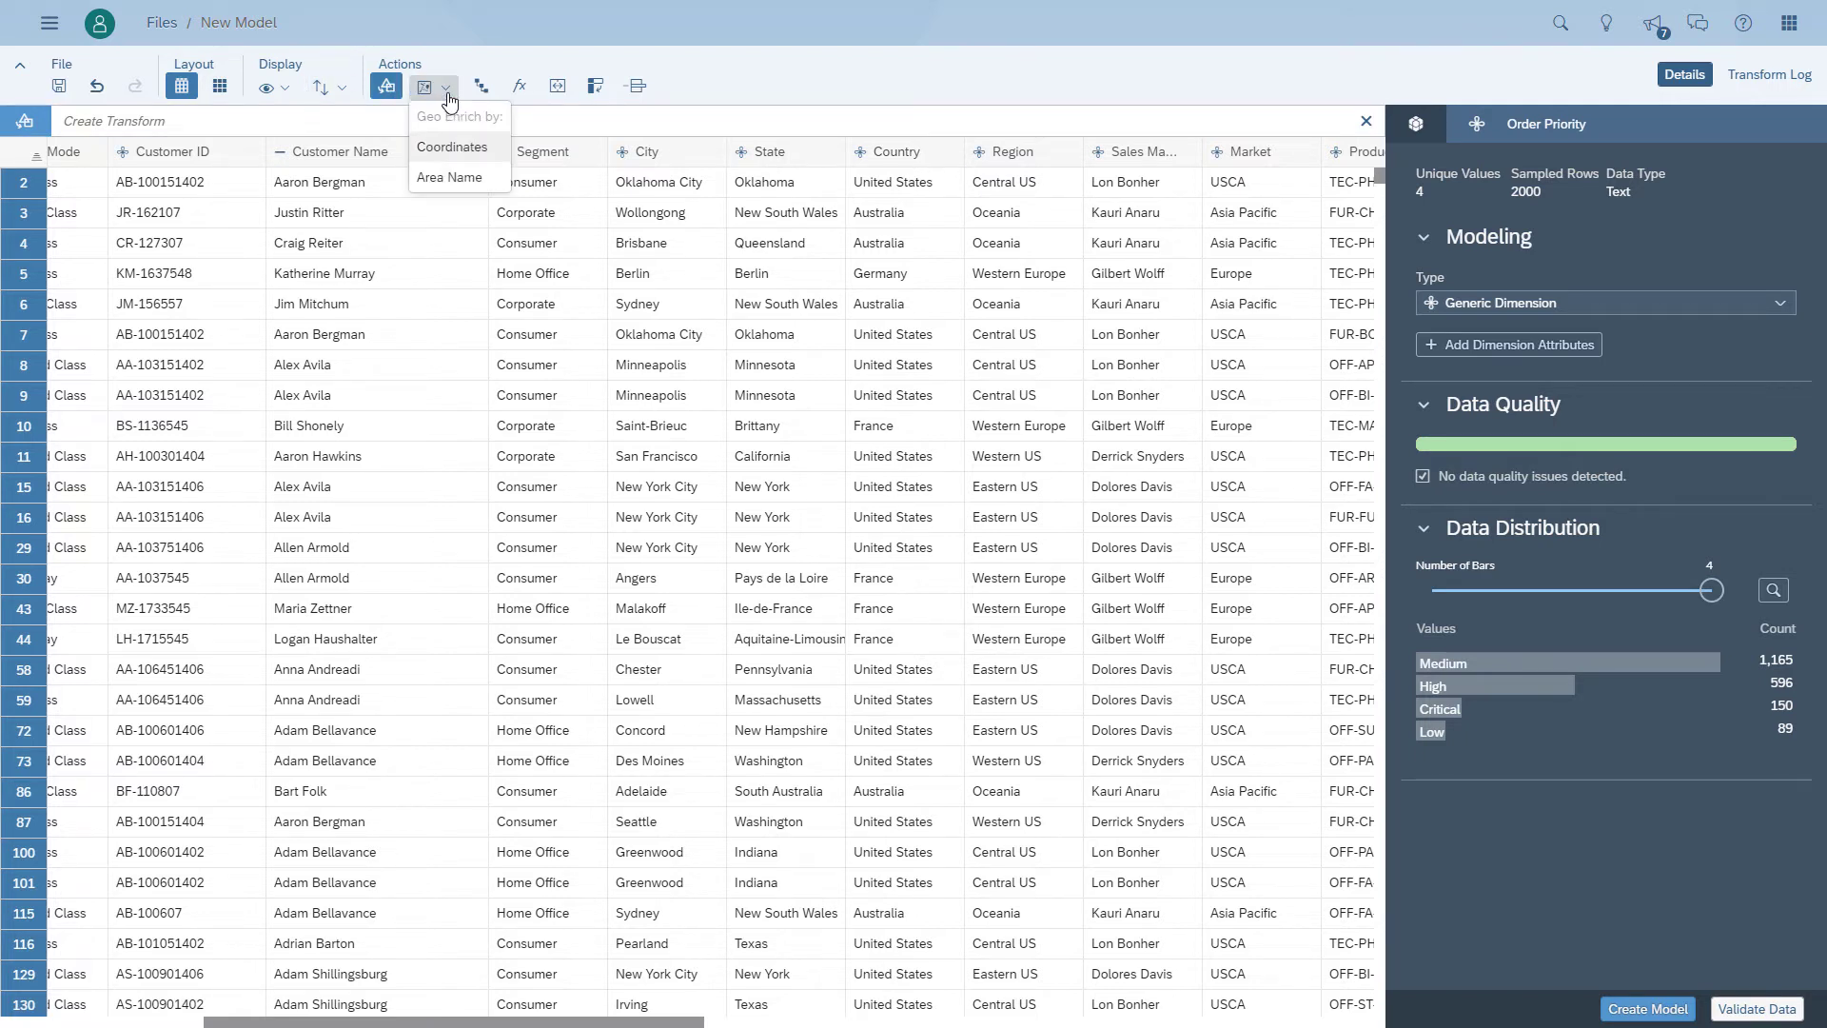
click(454, 174)
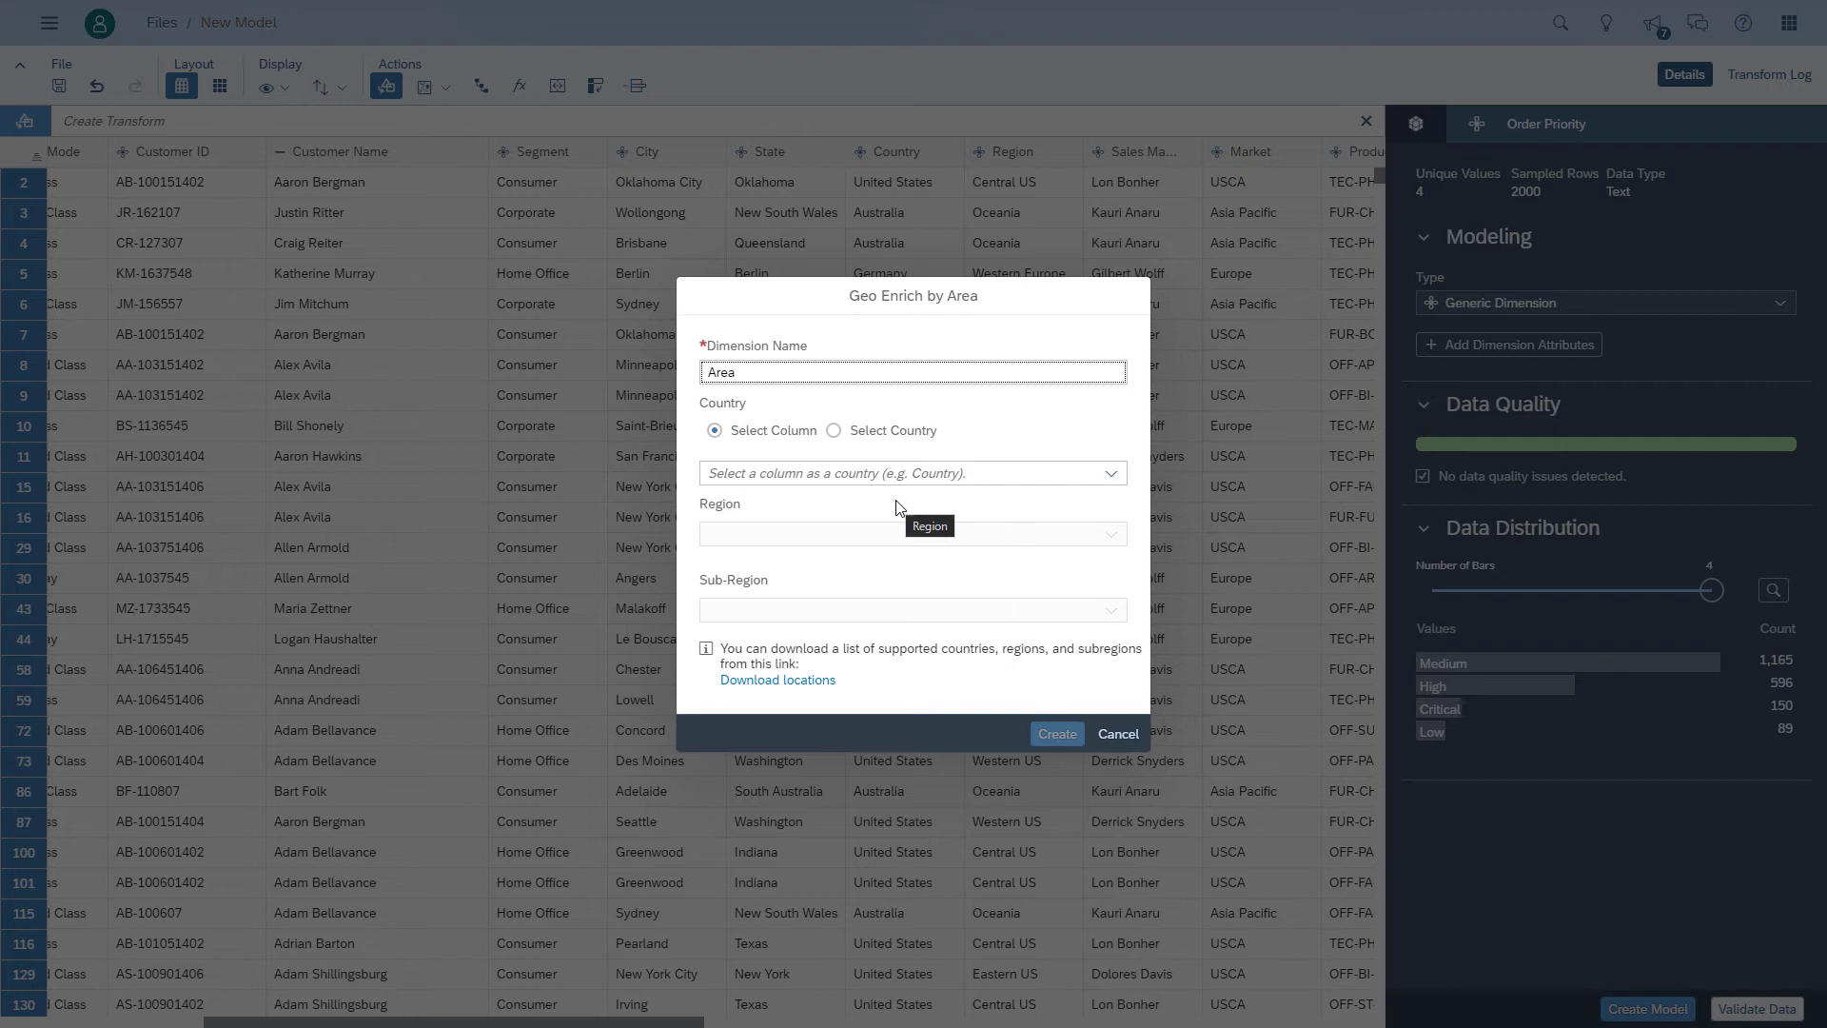
click(1111, 474)
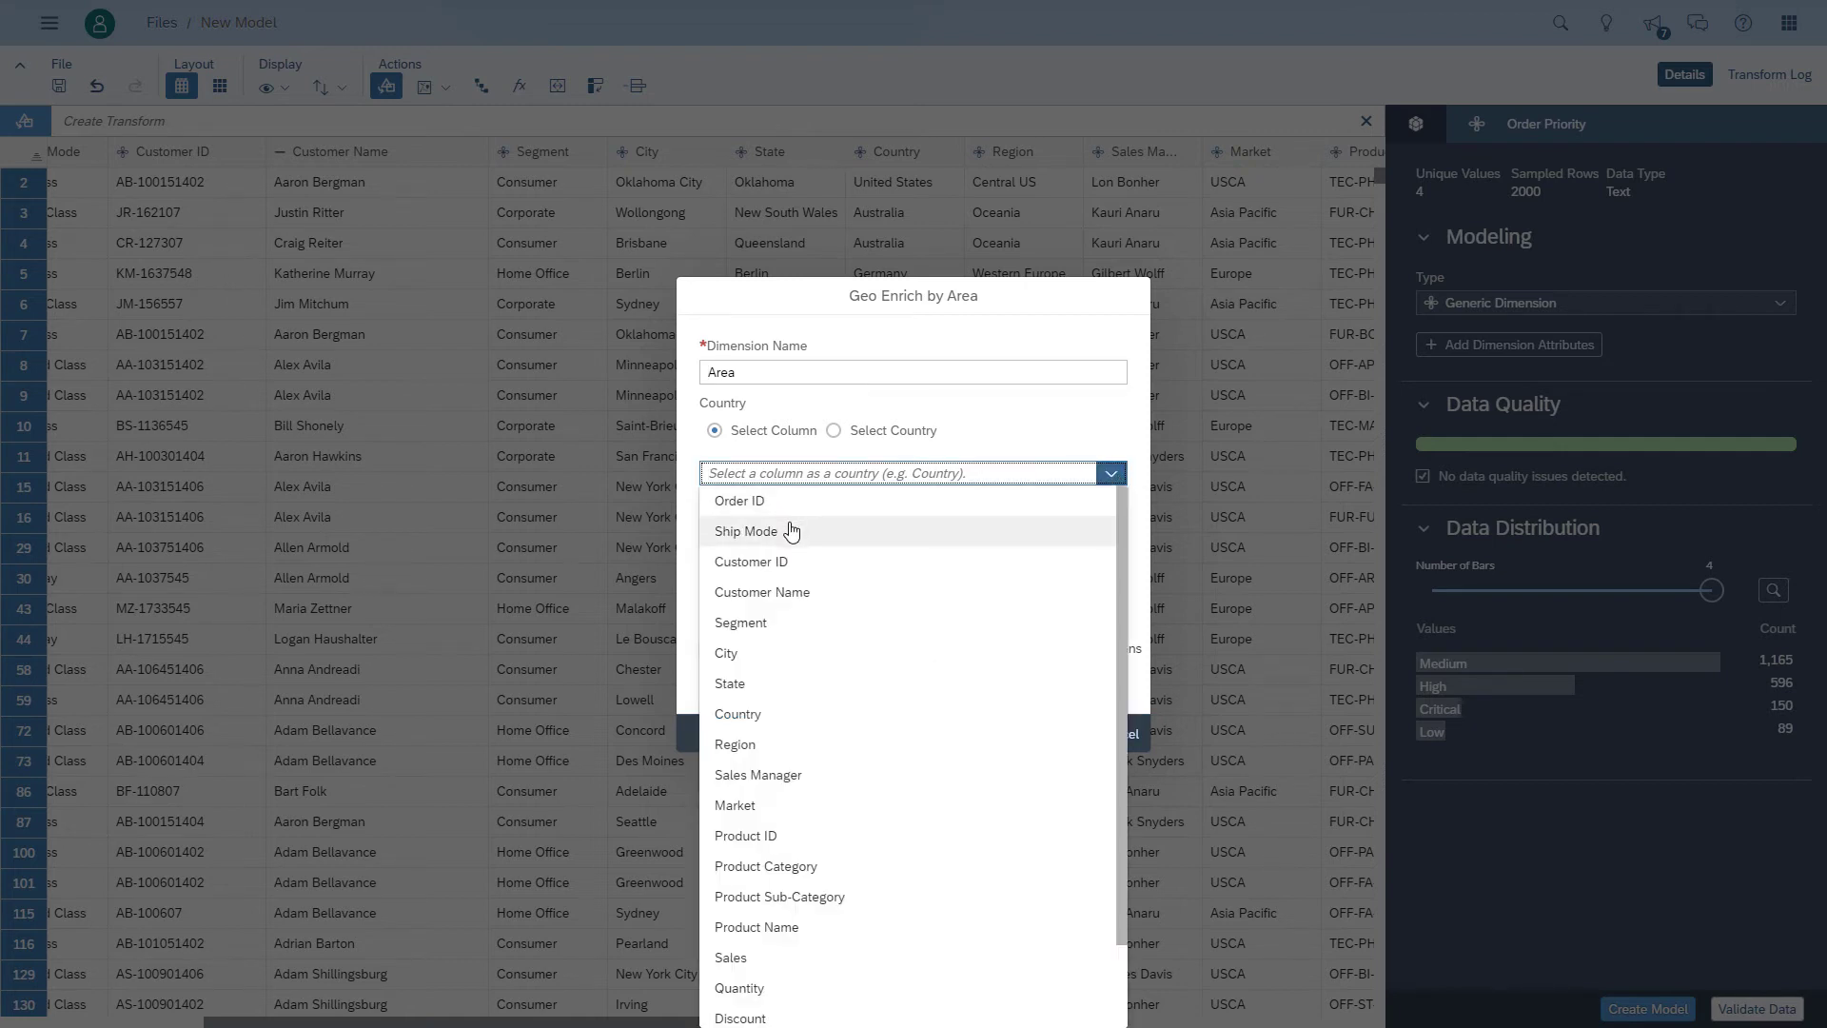
click(766, 716)
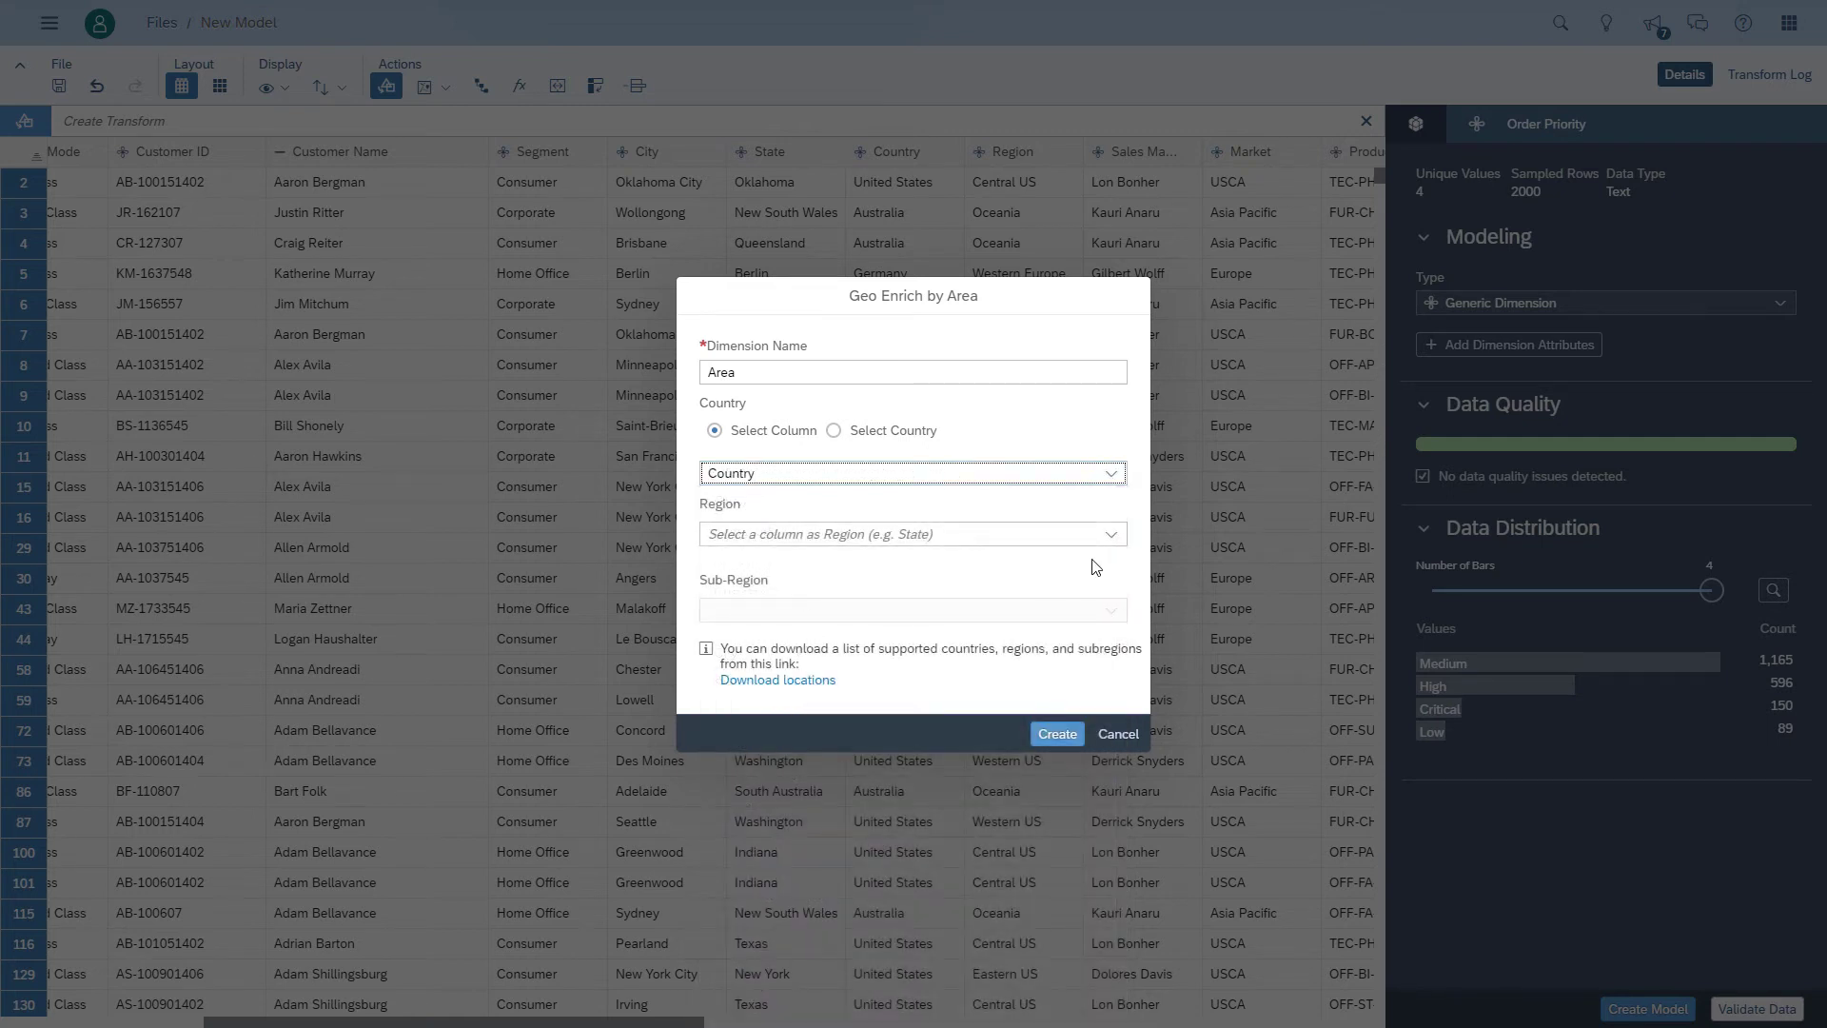
click(1112, 535)
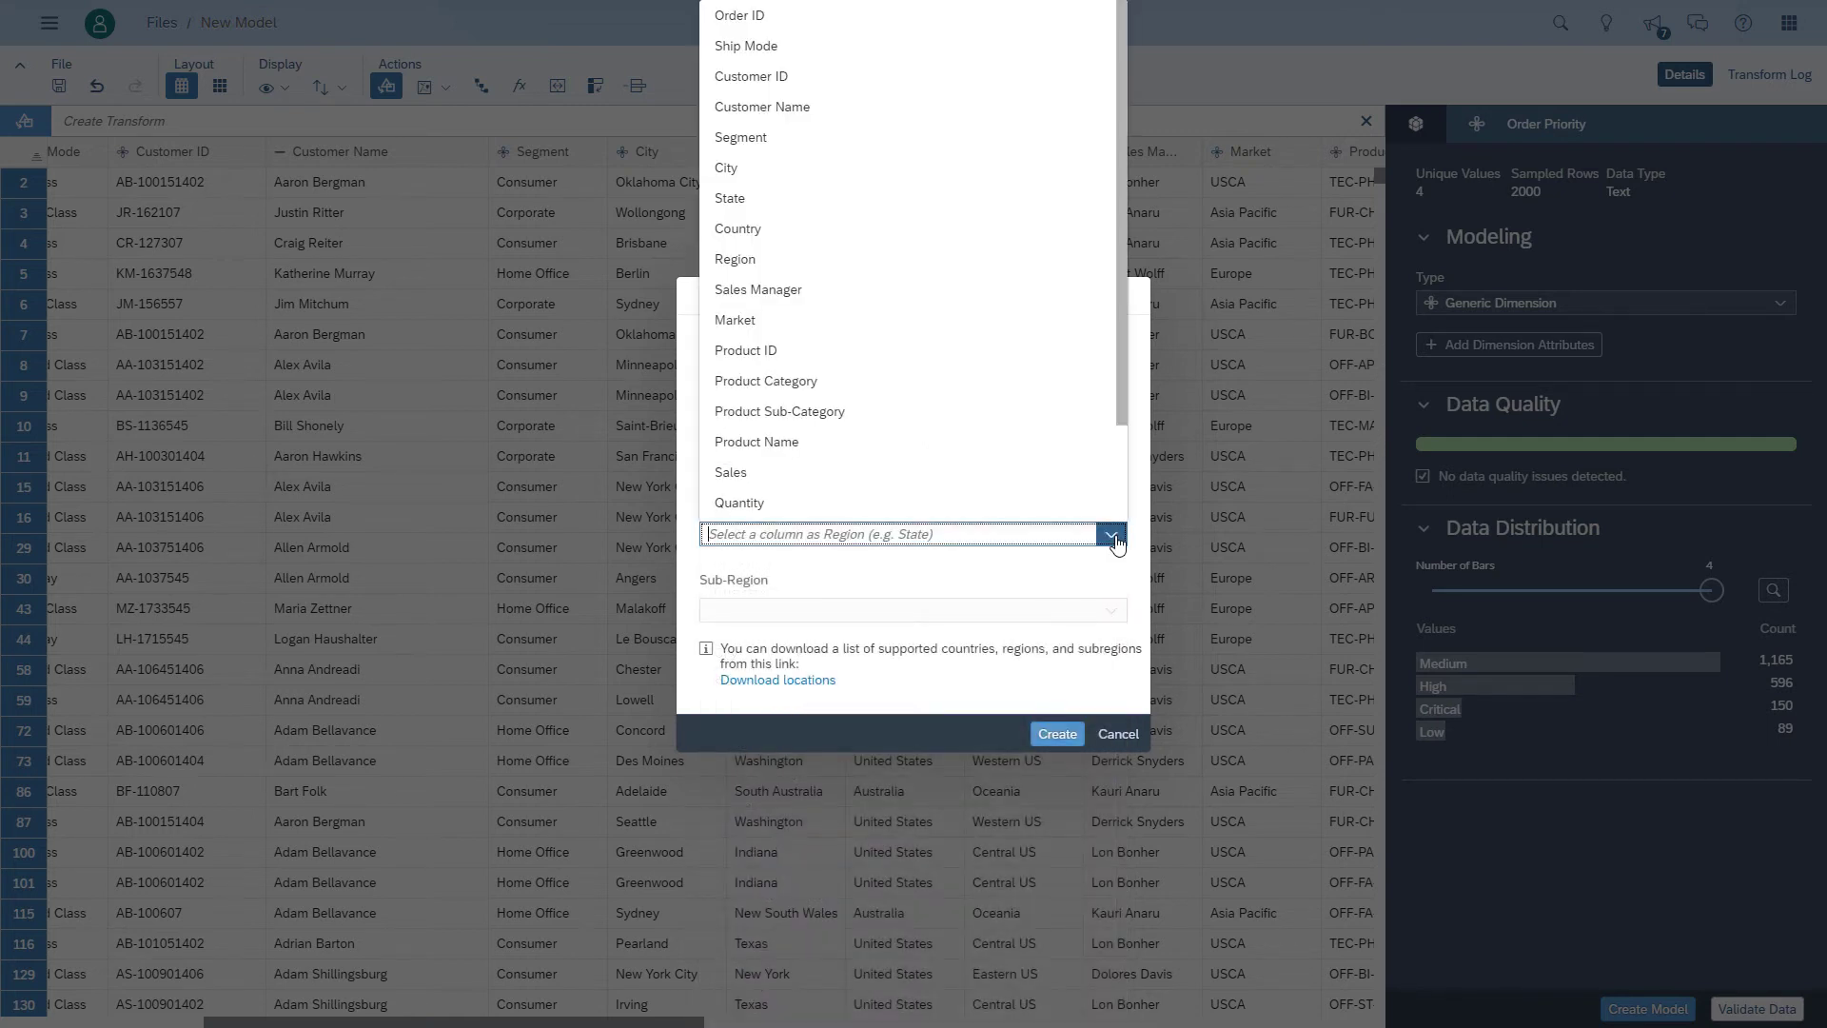
click(757, 197)
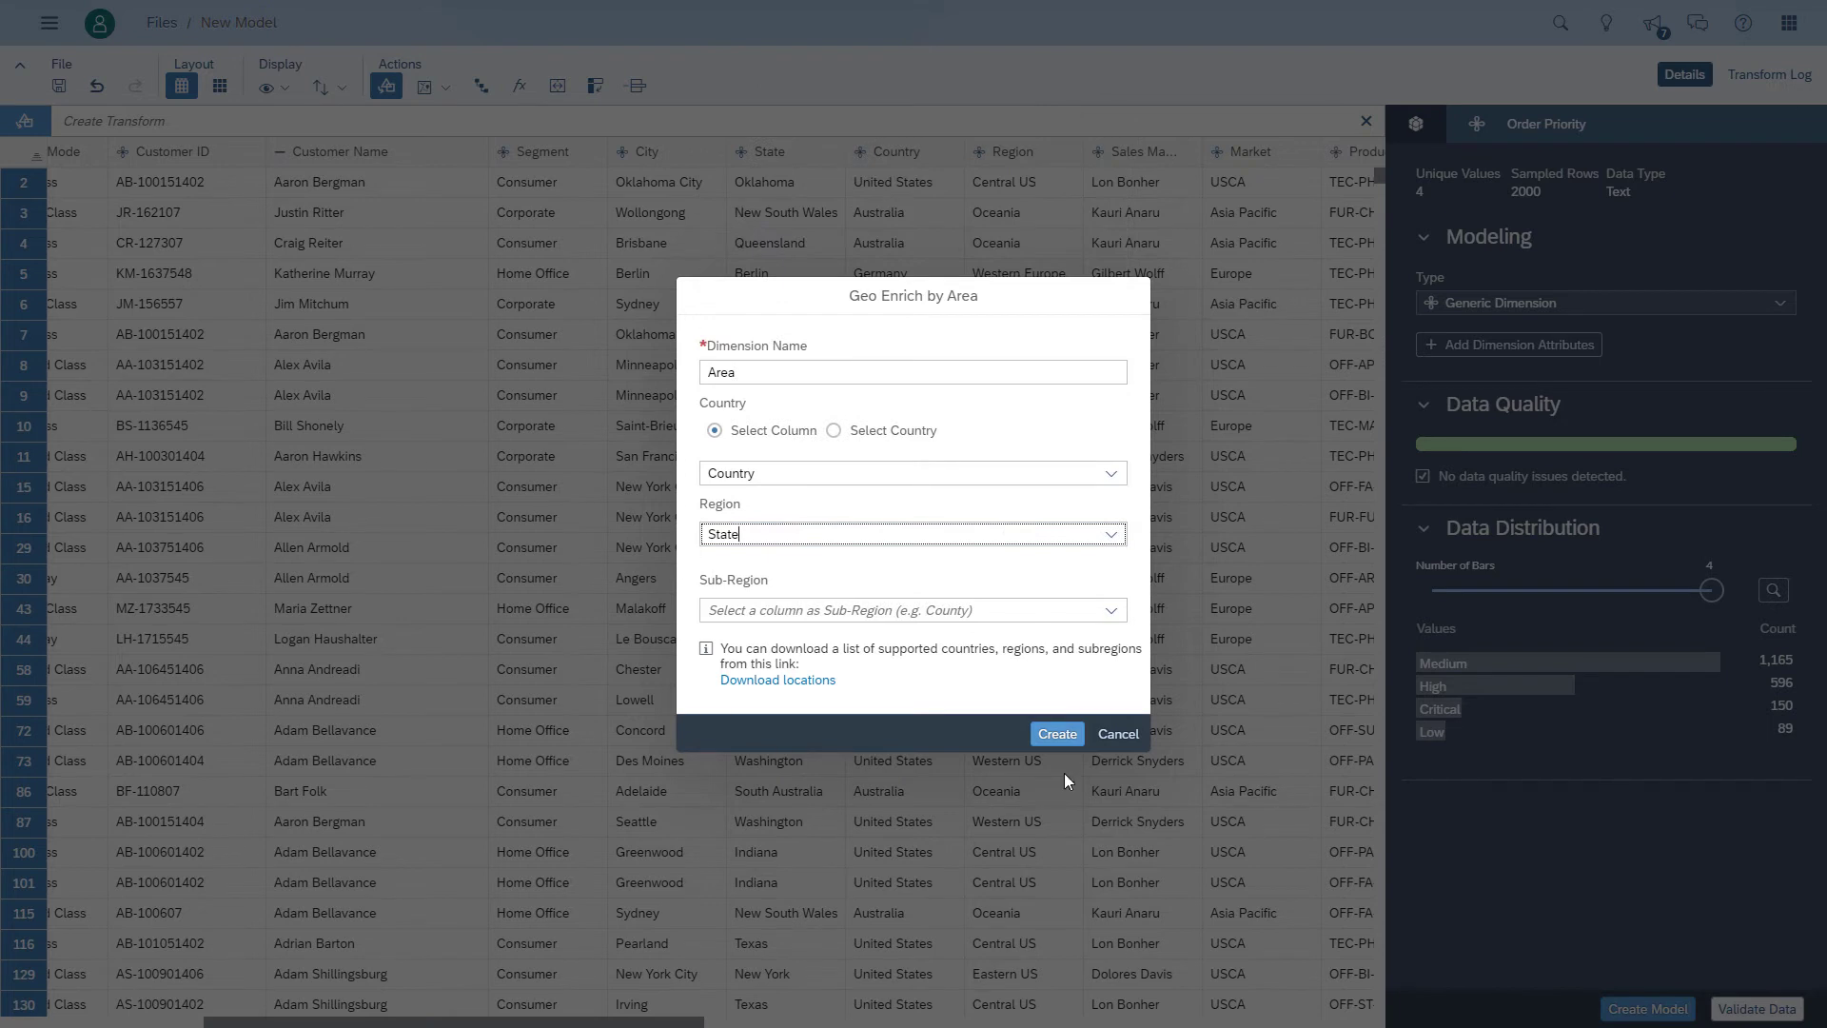
click(1056, 734)
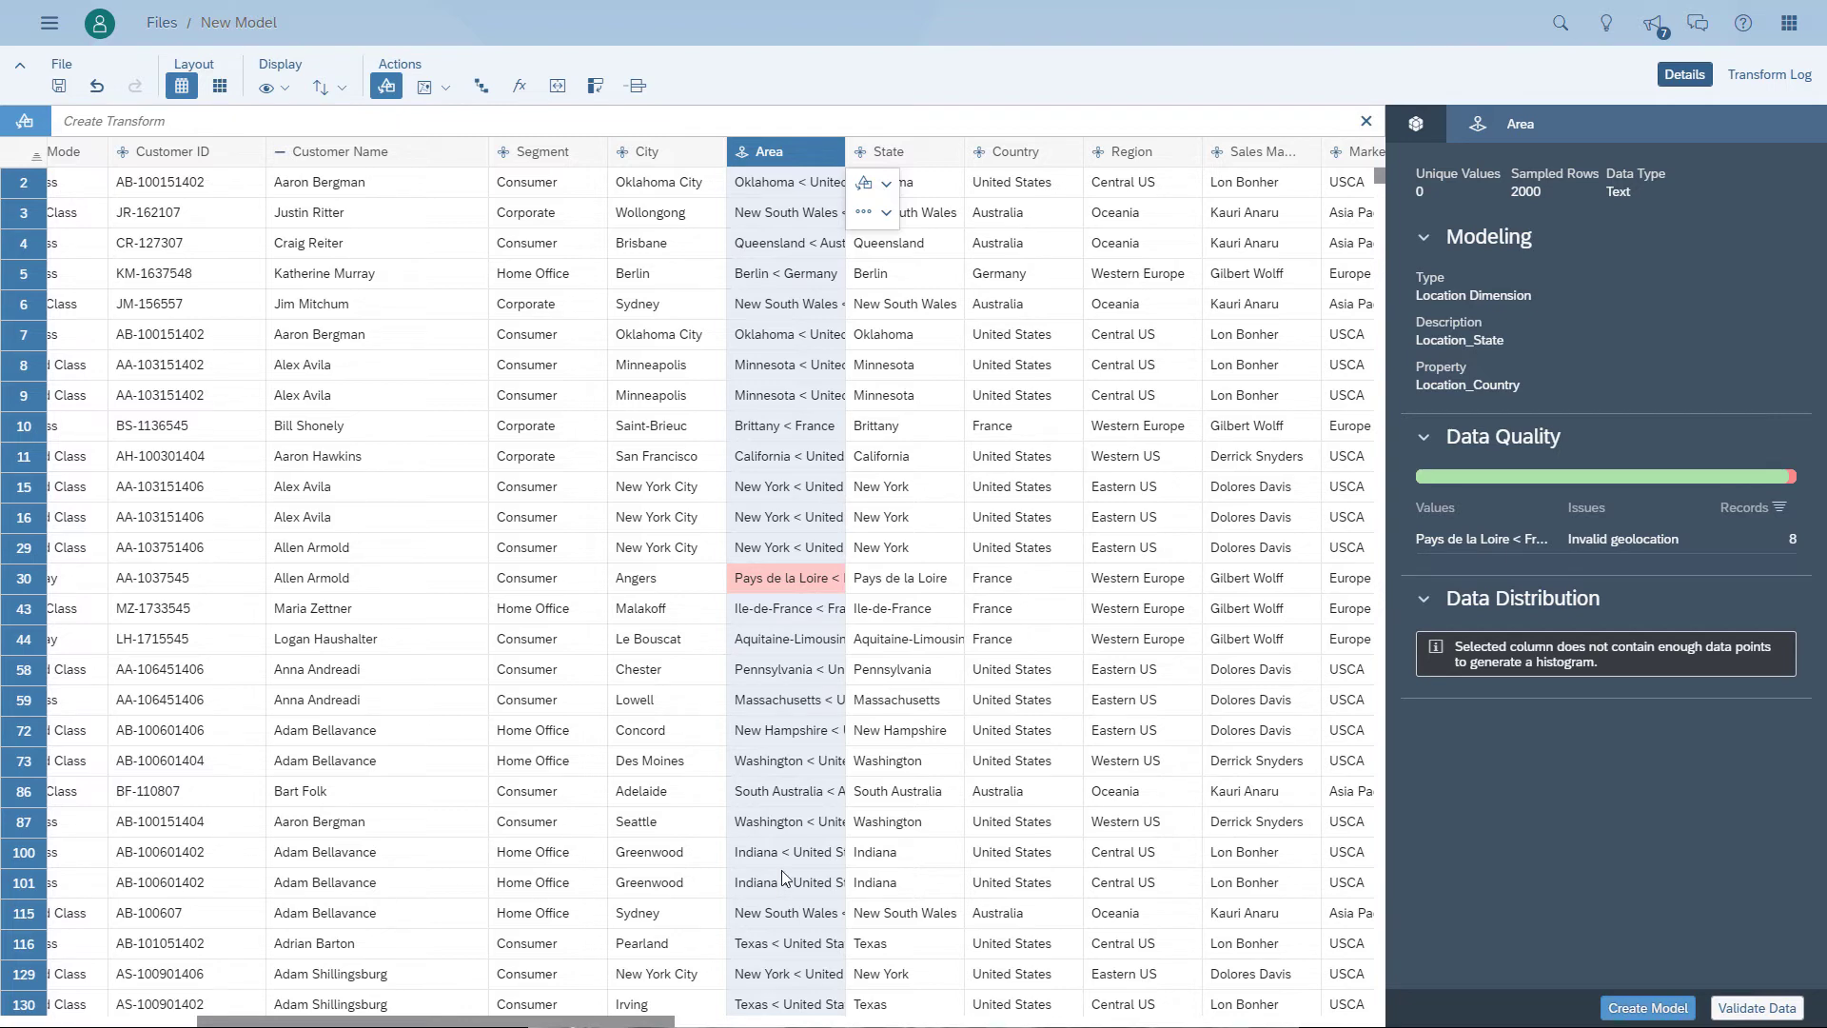
Widen the Area column and sort the 8 invalid Pays de la Loire rows to the top.
drag(844, 150, 936, 162)
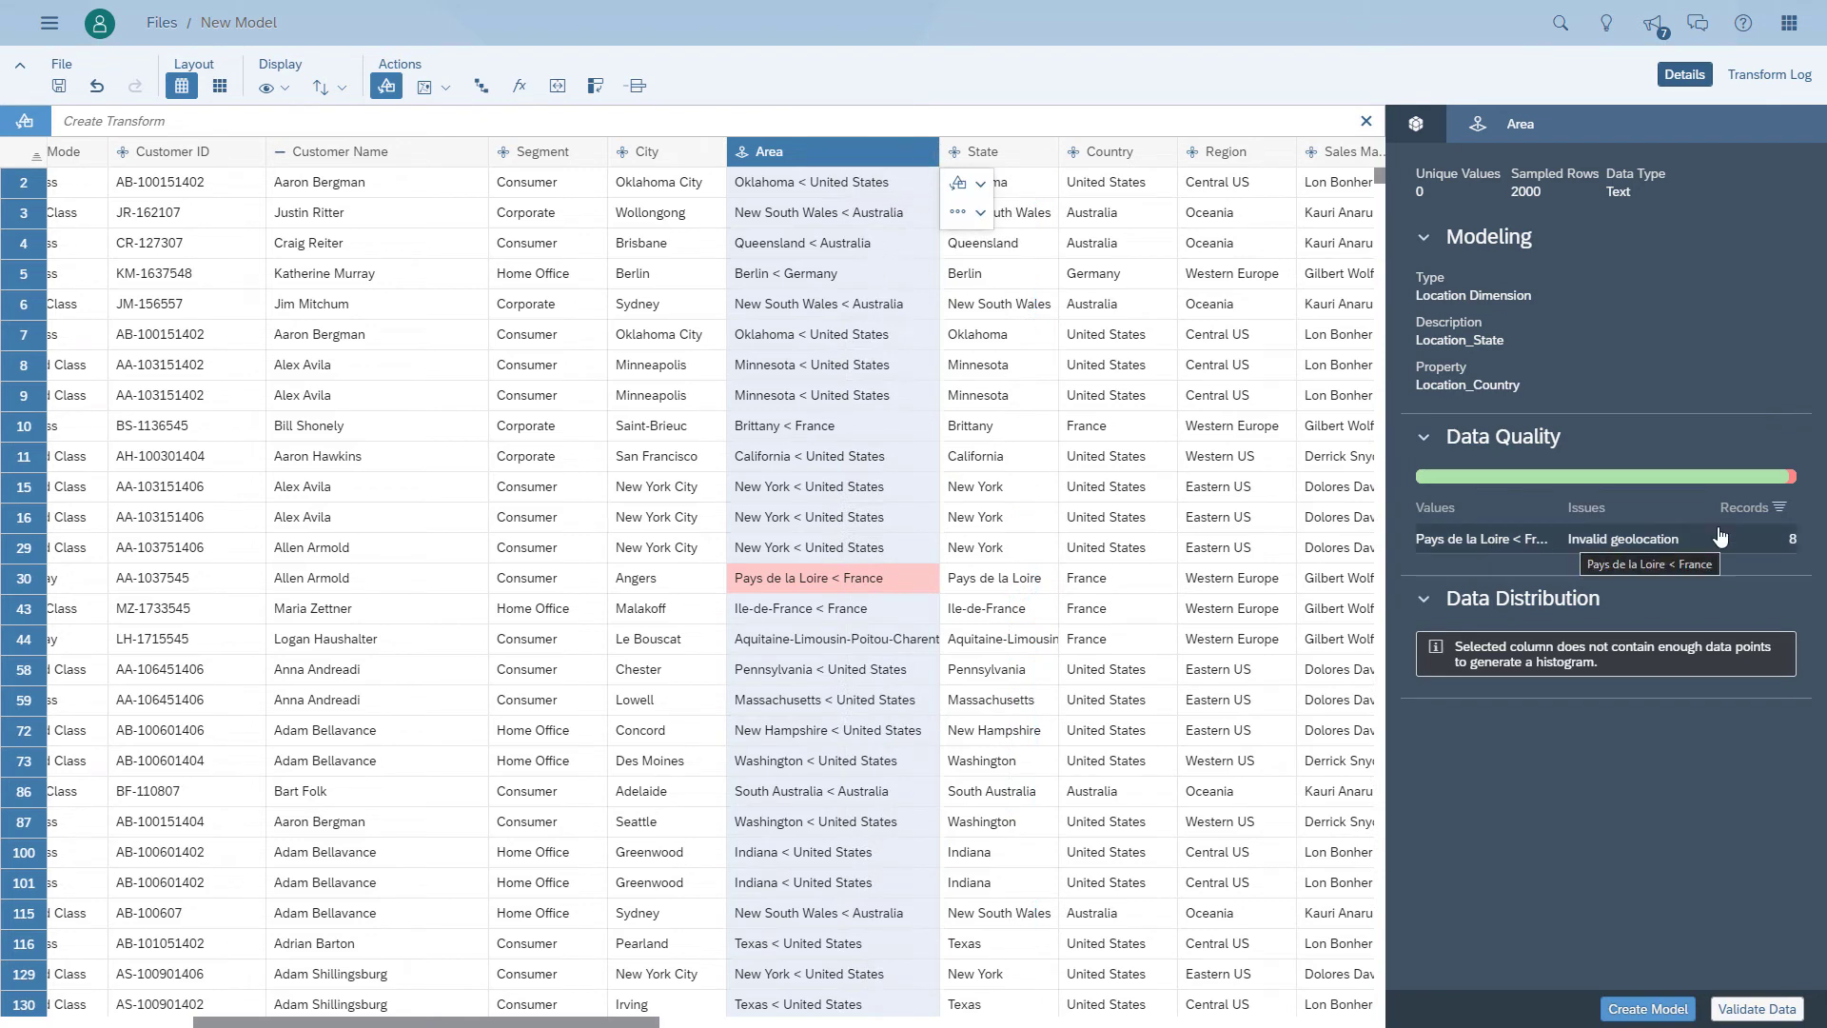
click(1793, 478)
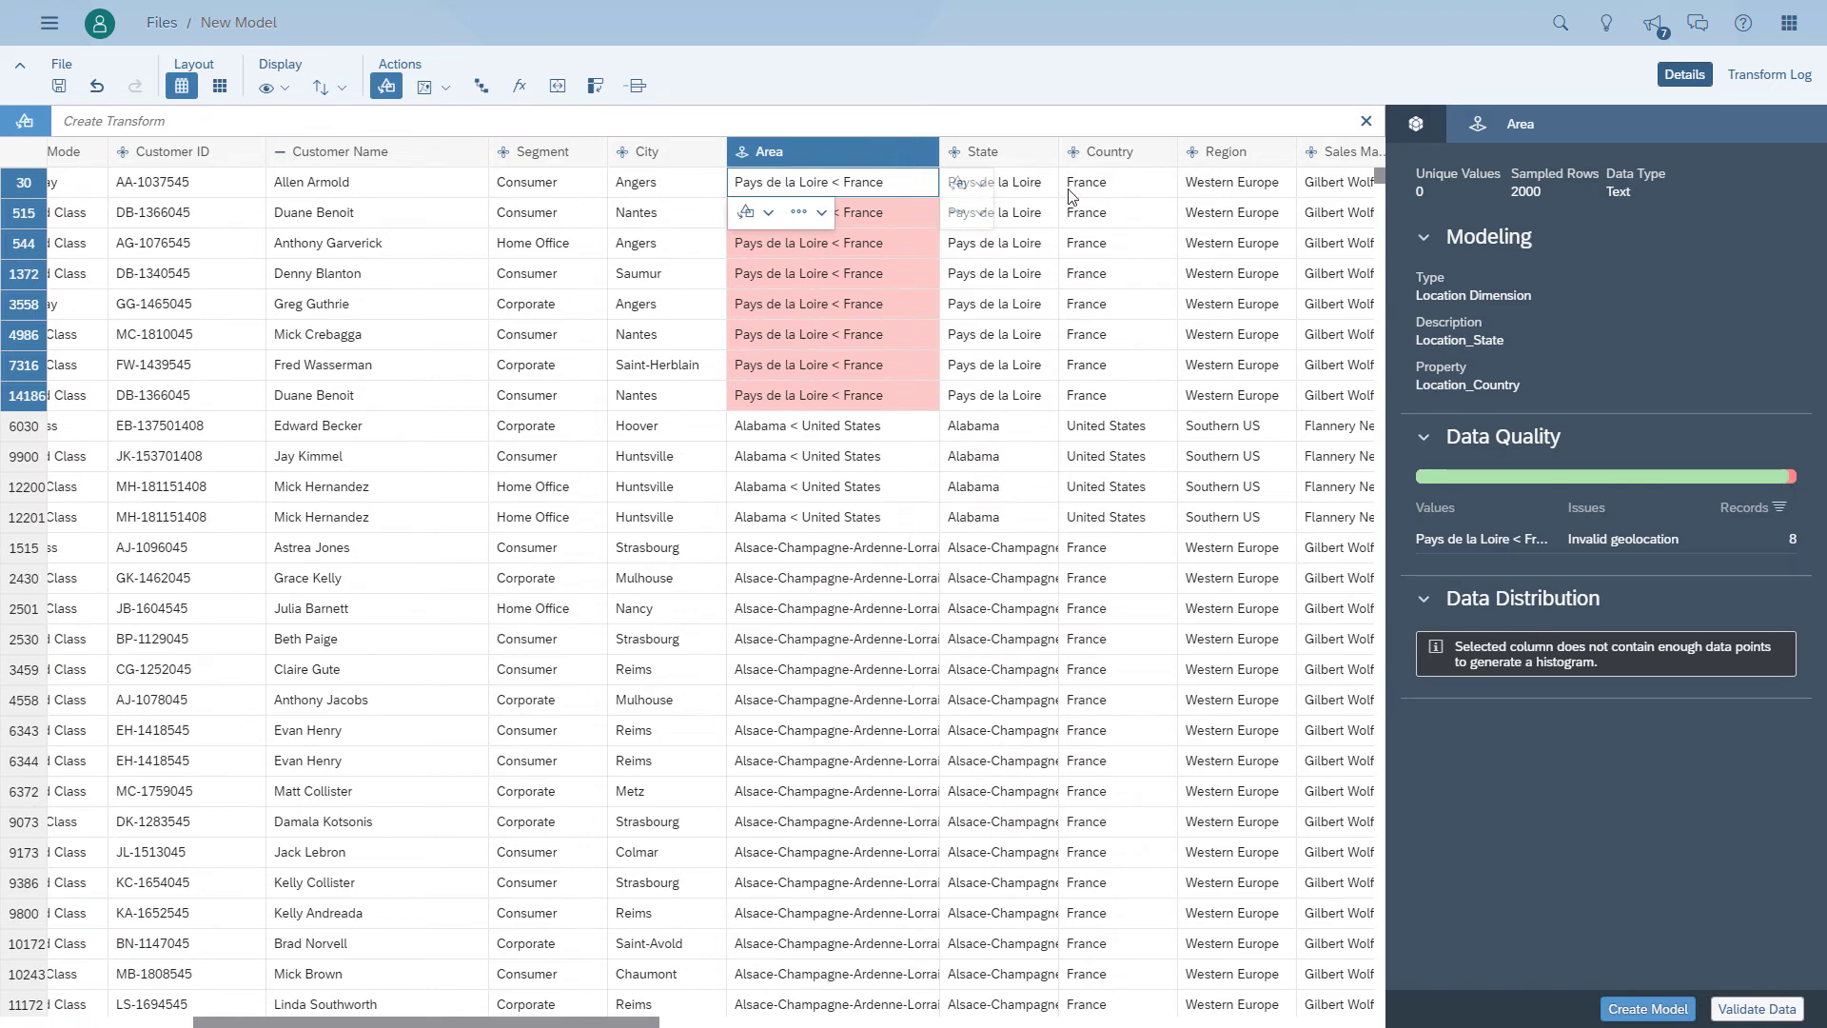
Replace every Pays de la Loire value in the State column with Loire Region.
click(1028, 185)
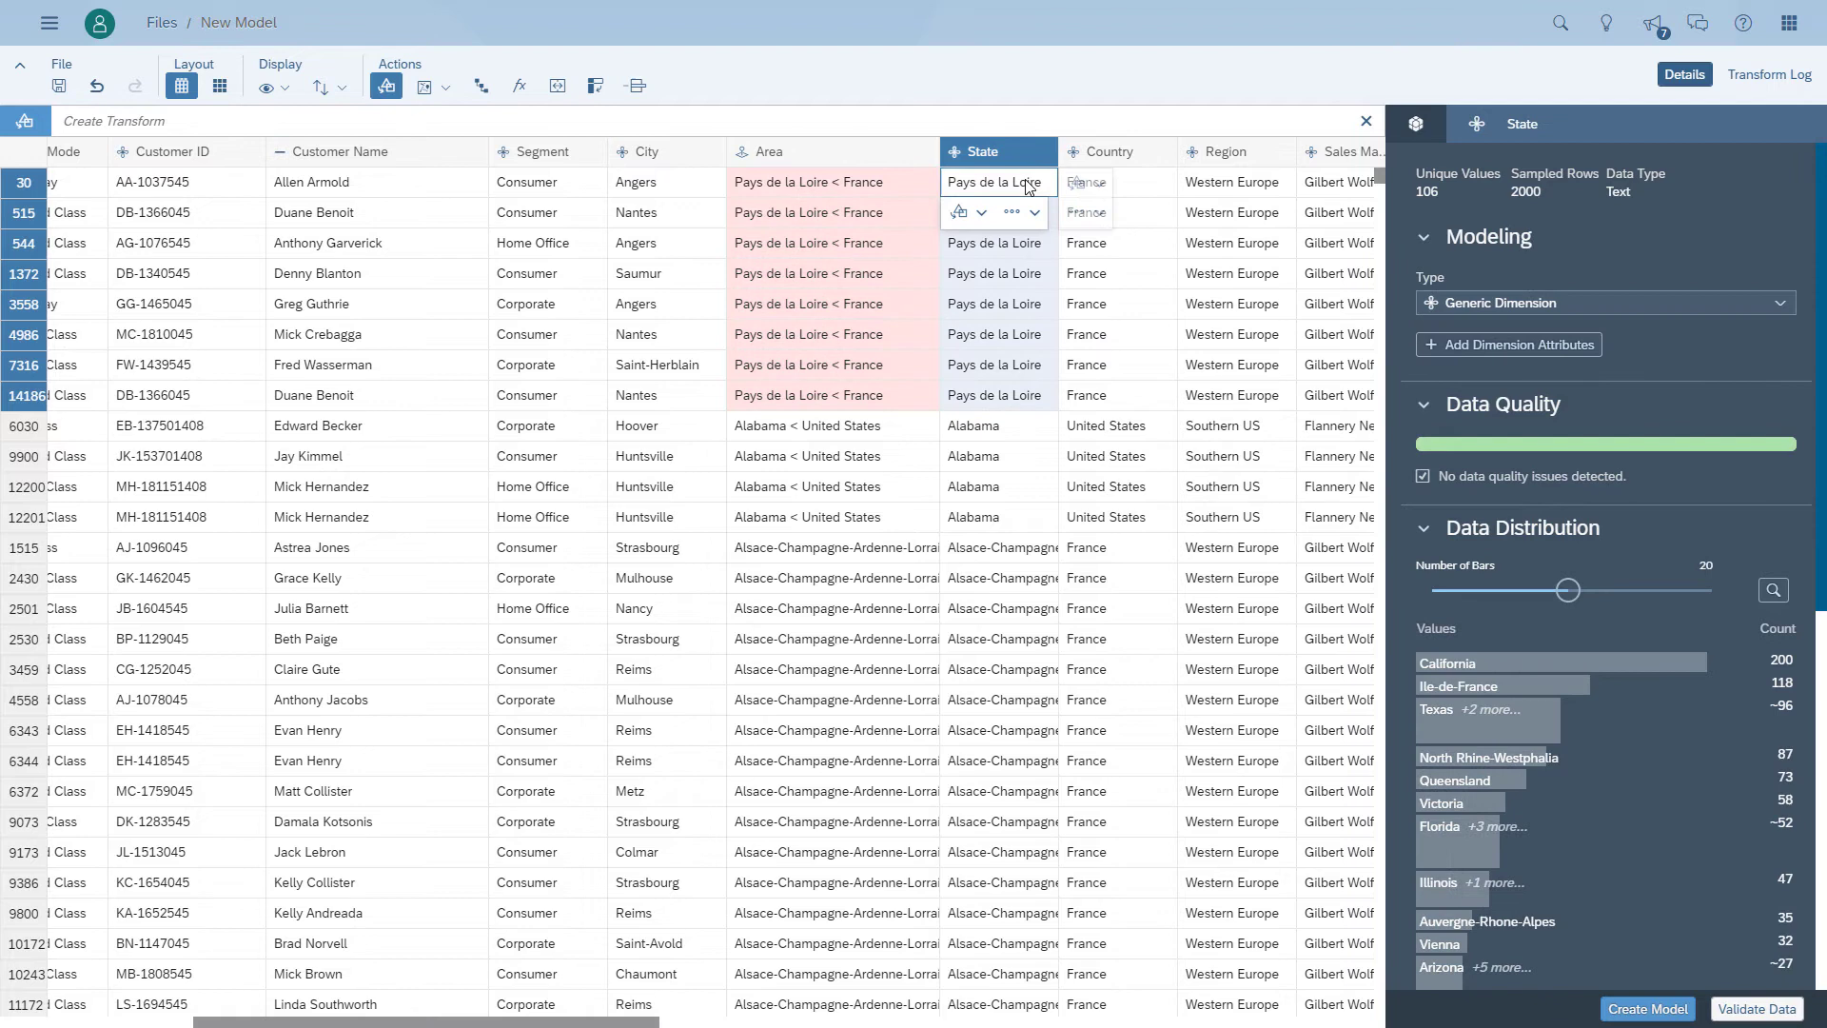
click(1035, 213)
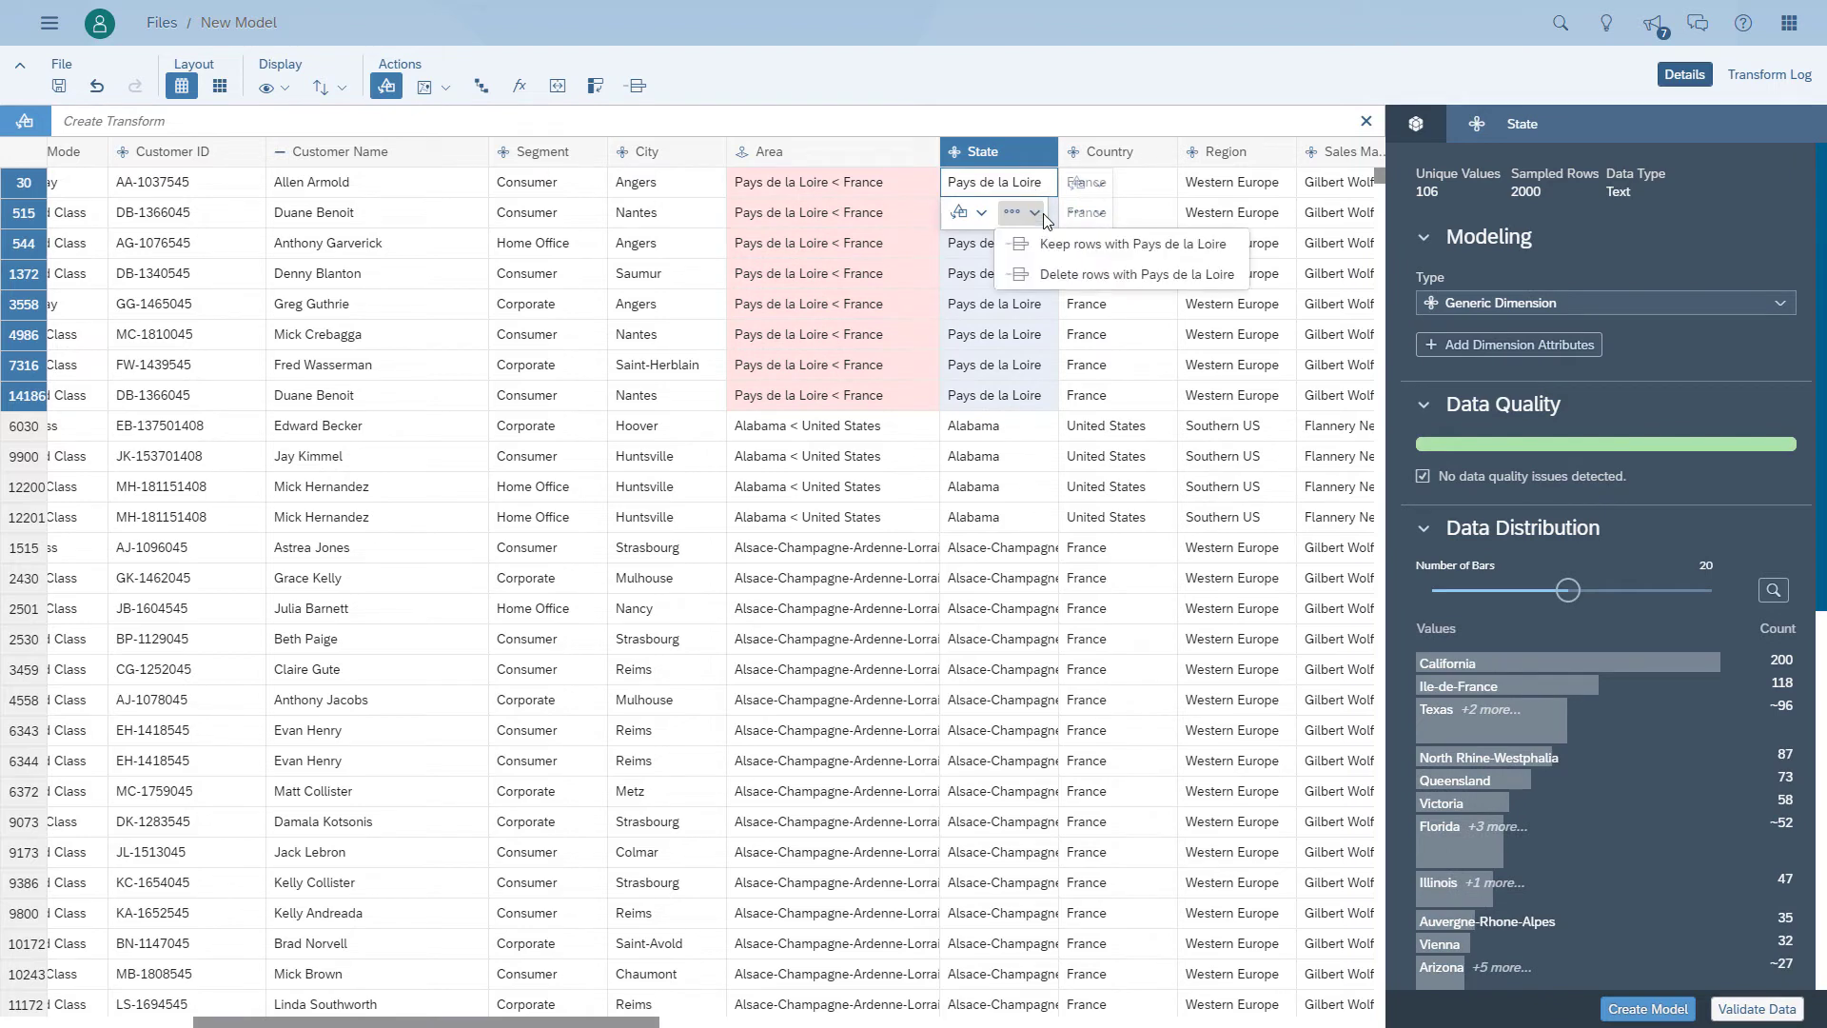
click(981, 212)
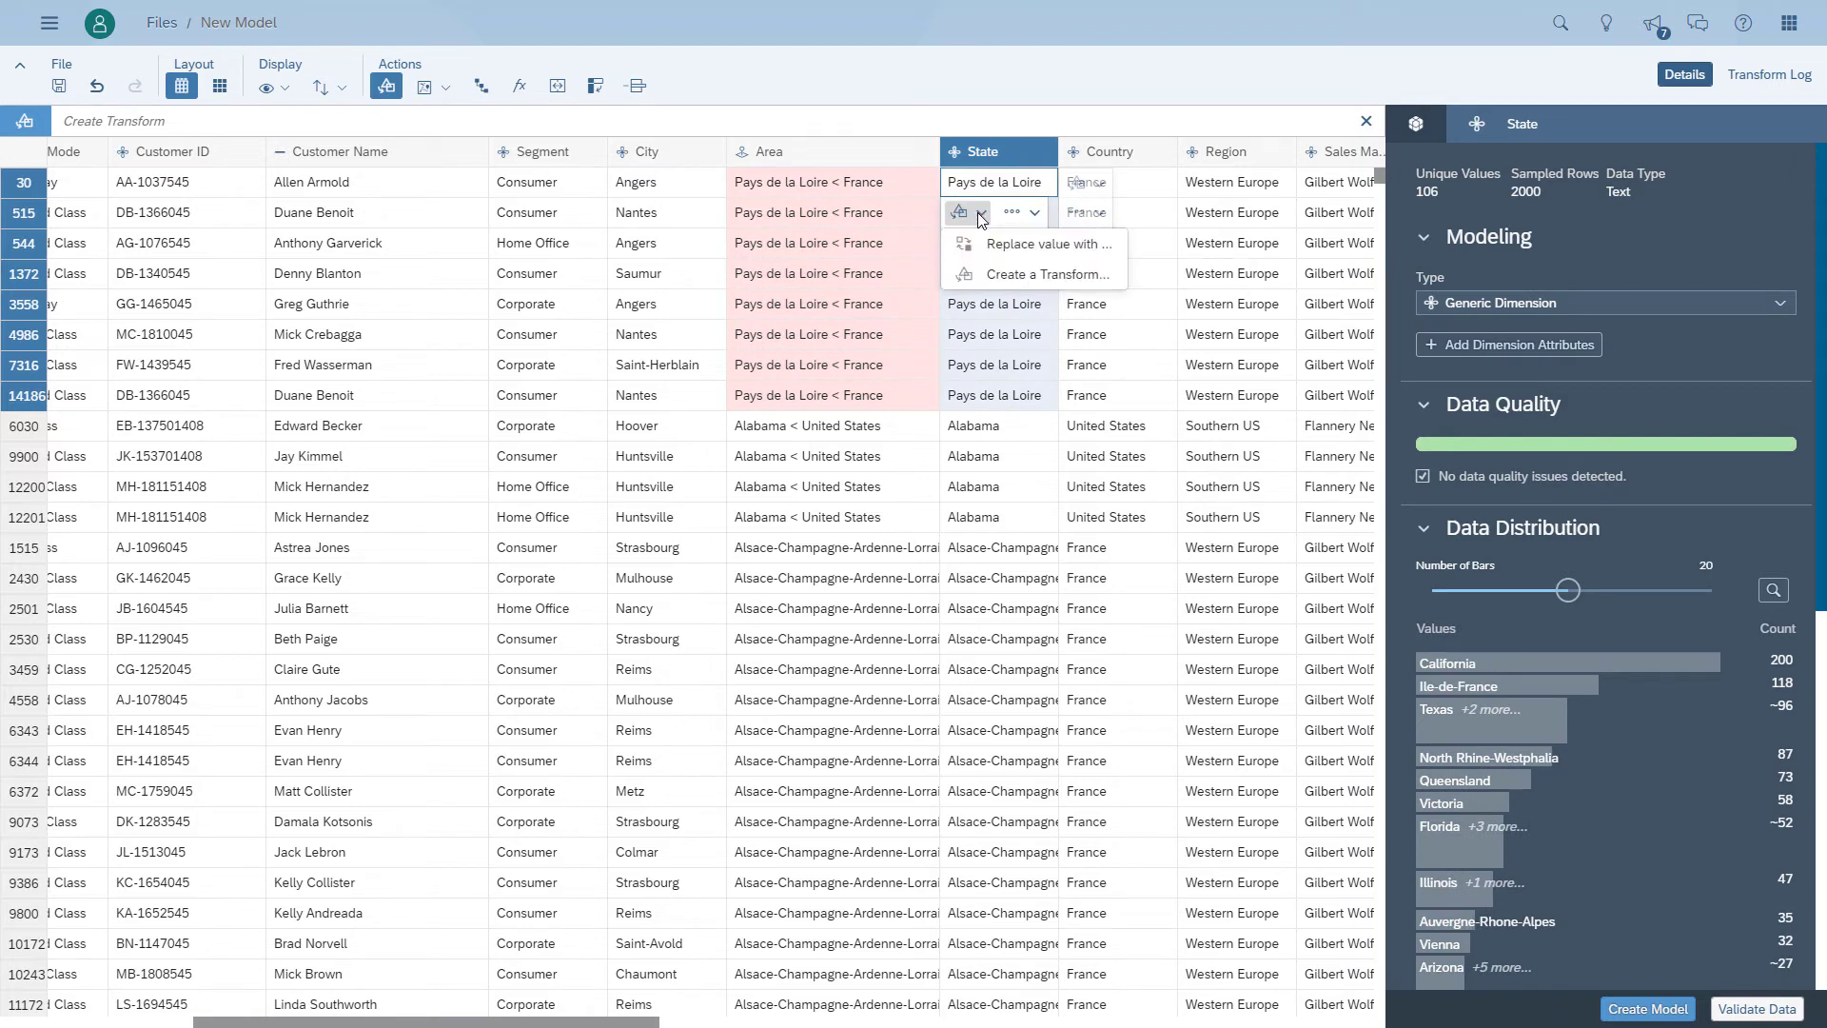
click(996, 246)
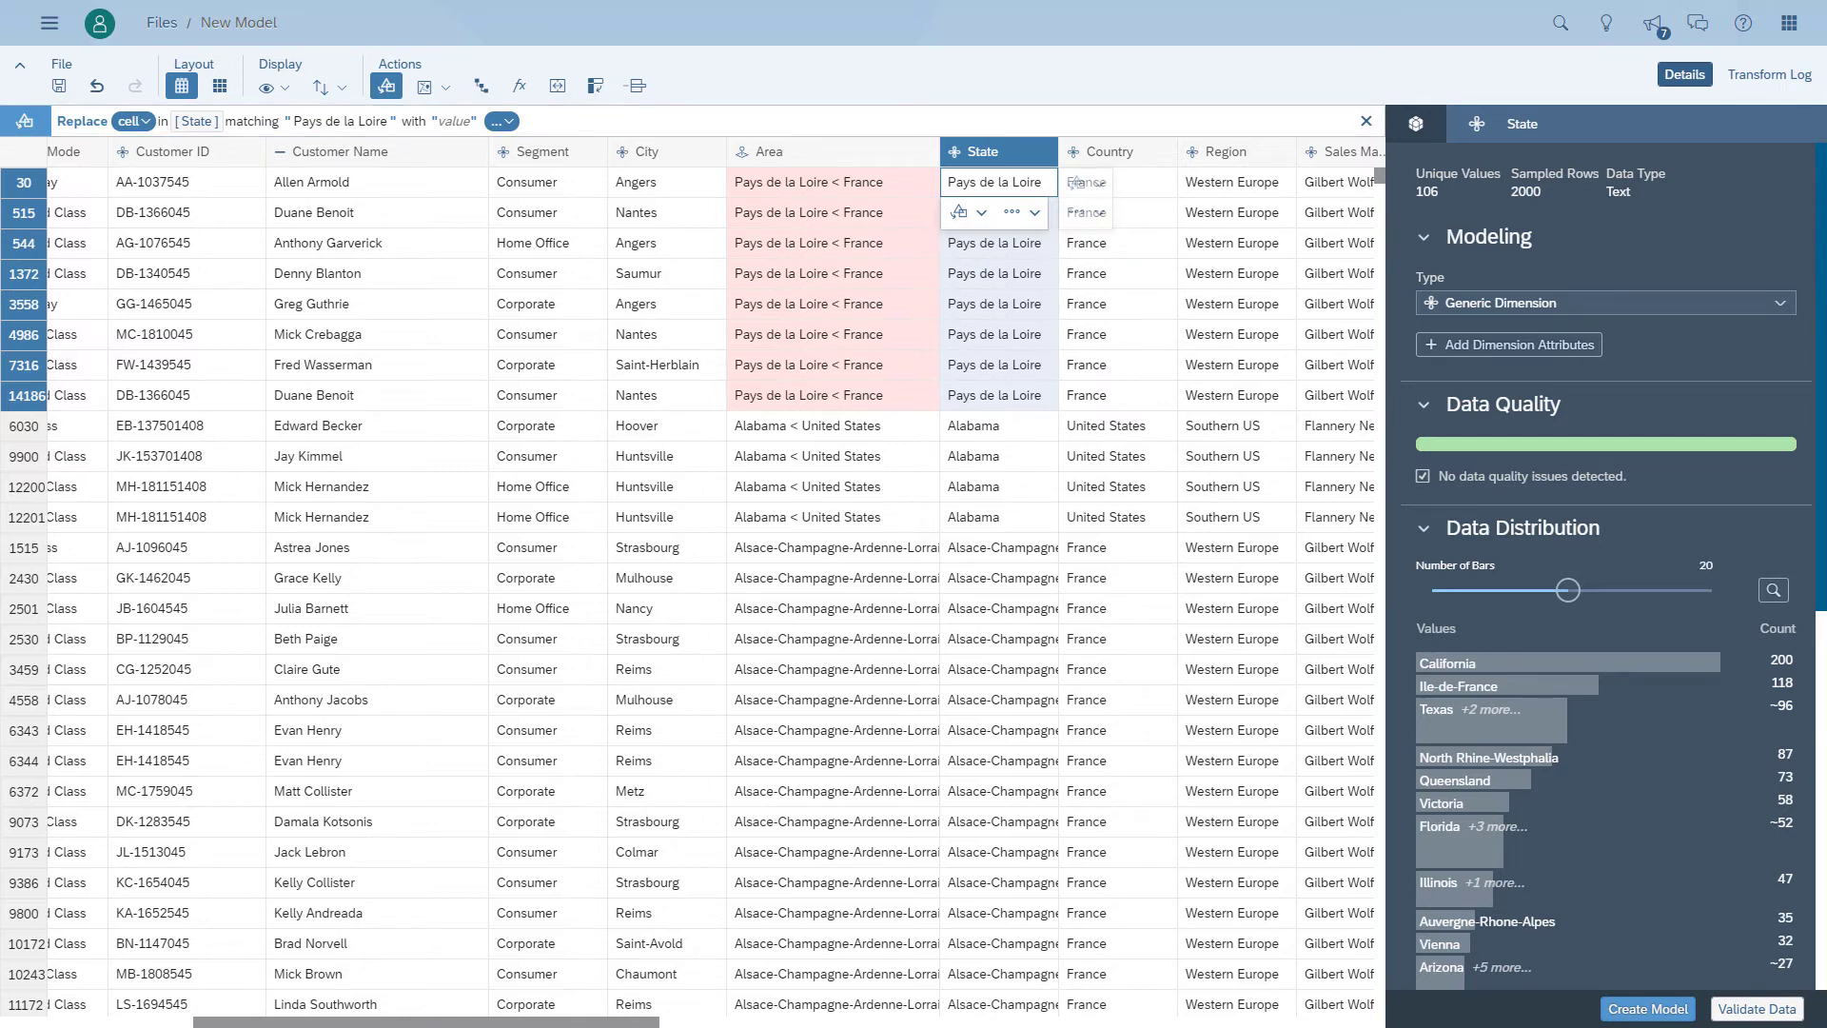
click(453, 121)
text(Loire Region)
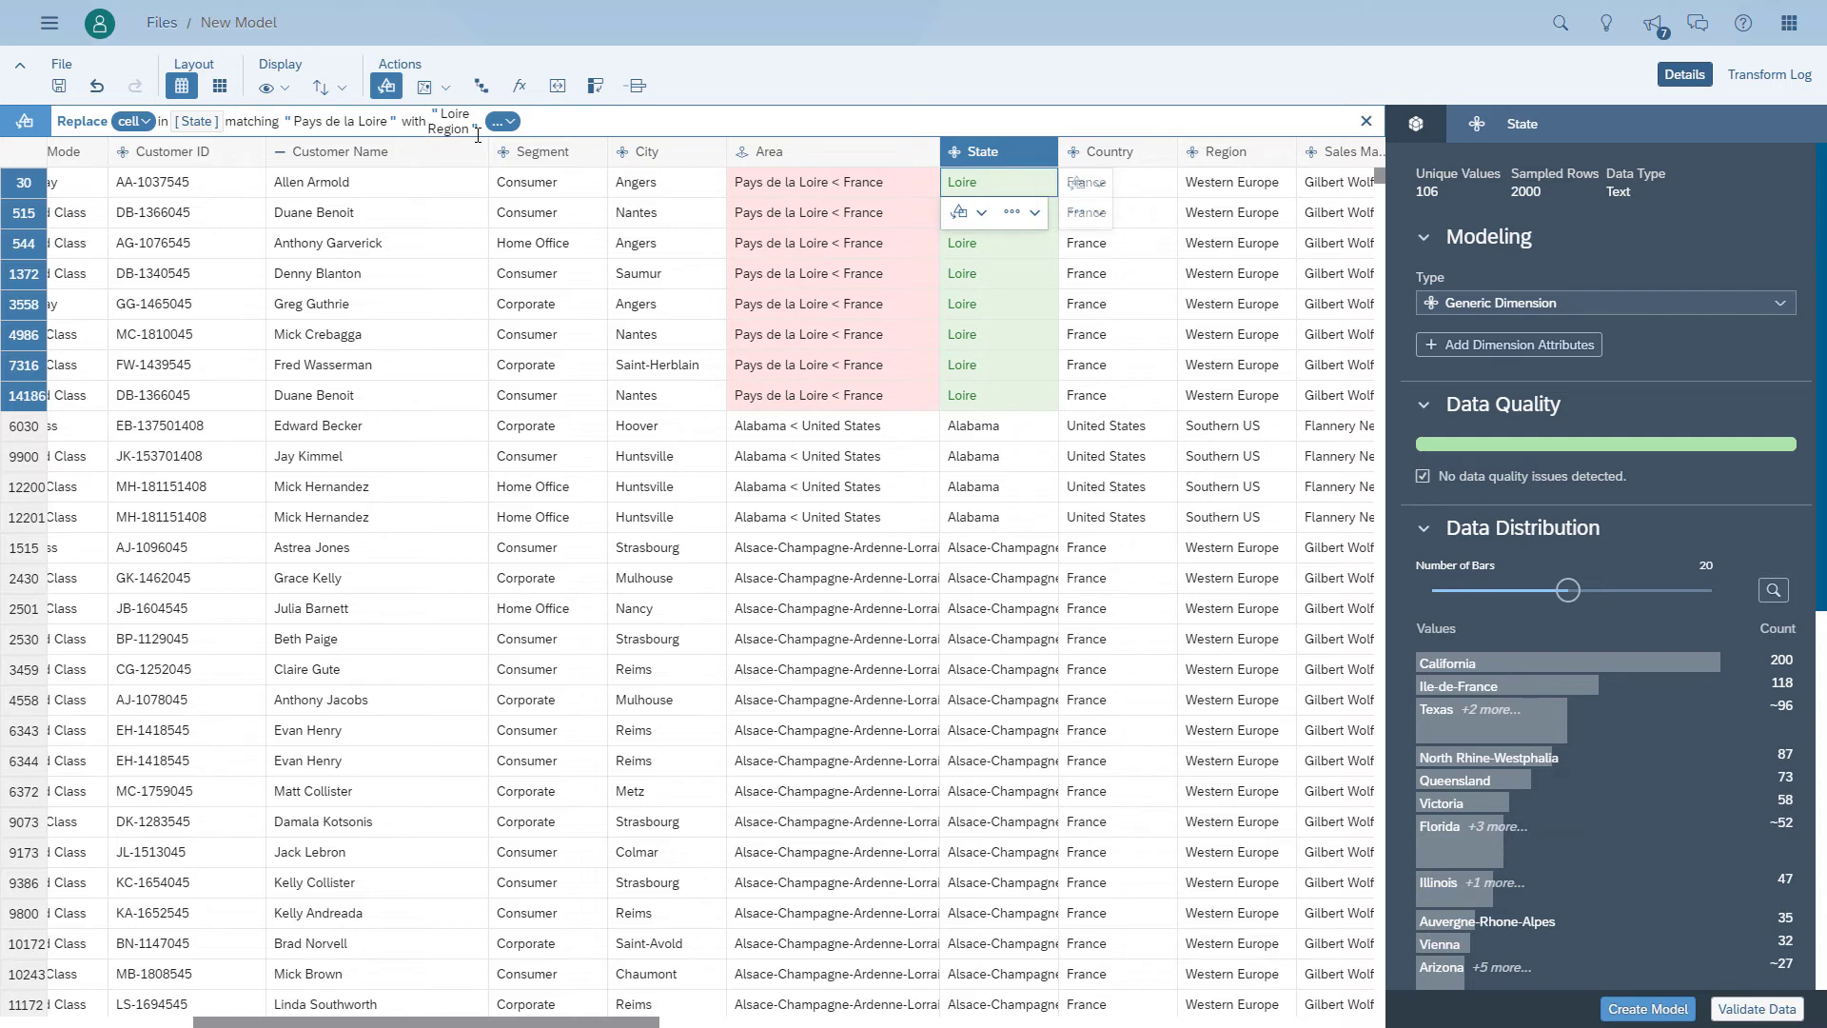
key(BackSpace)
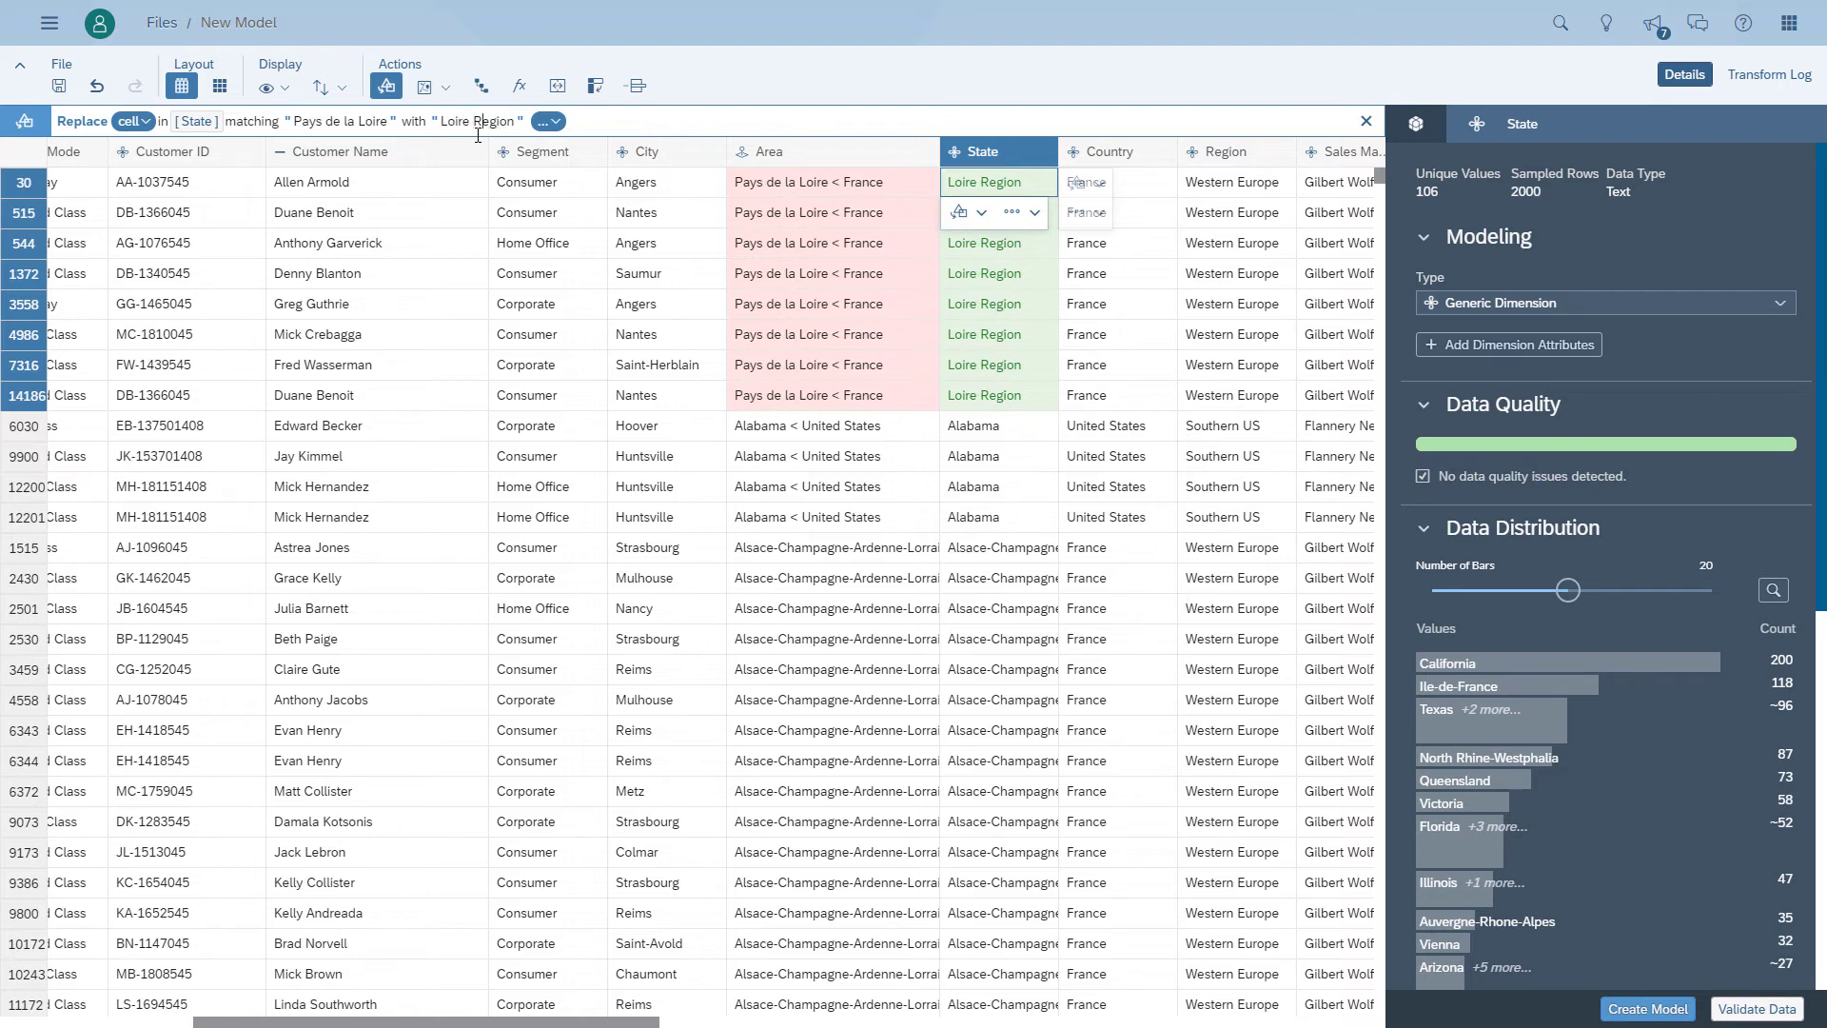
key(BackSpace)
text(n)
key(Escape)
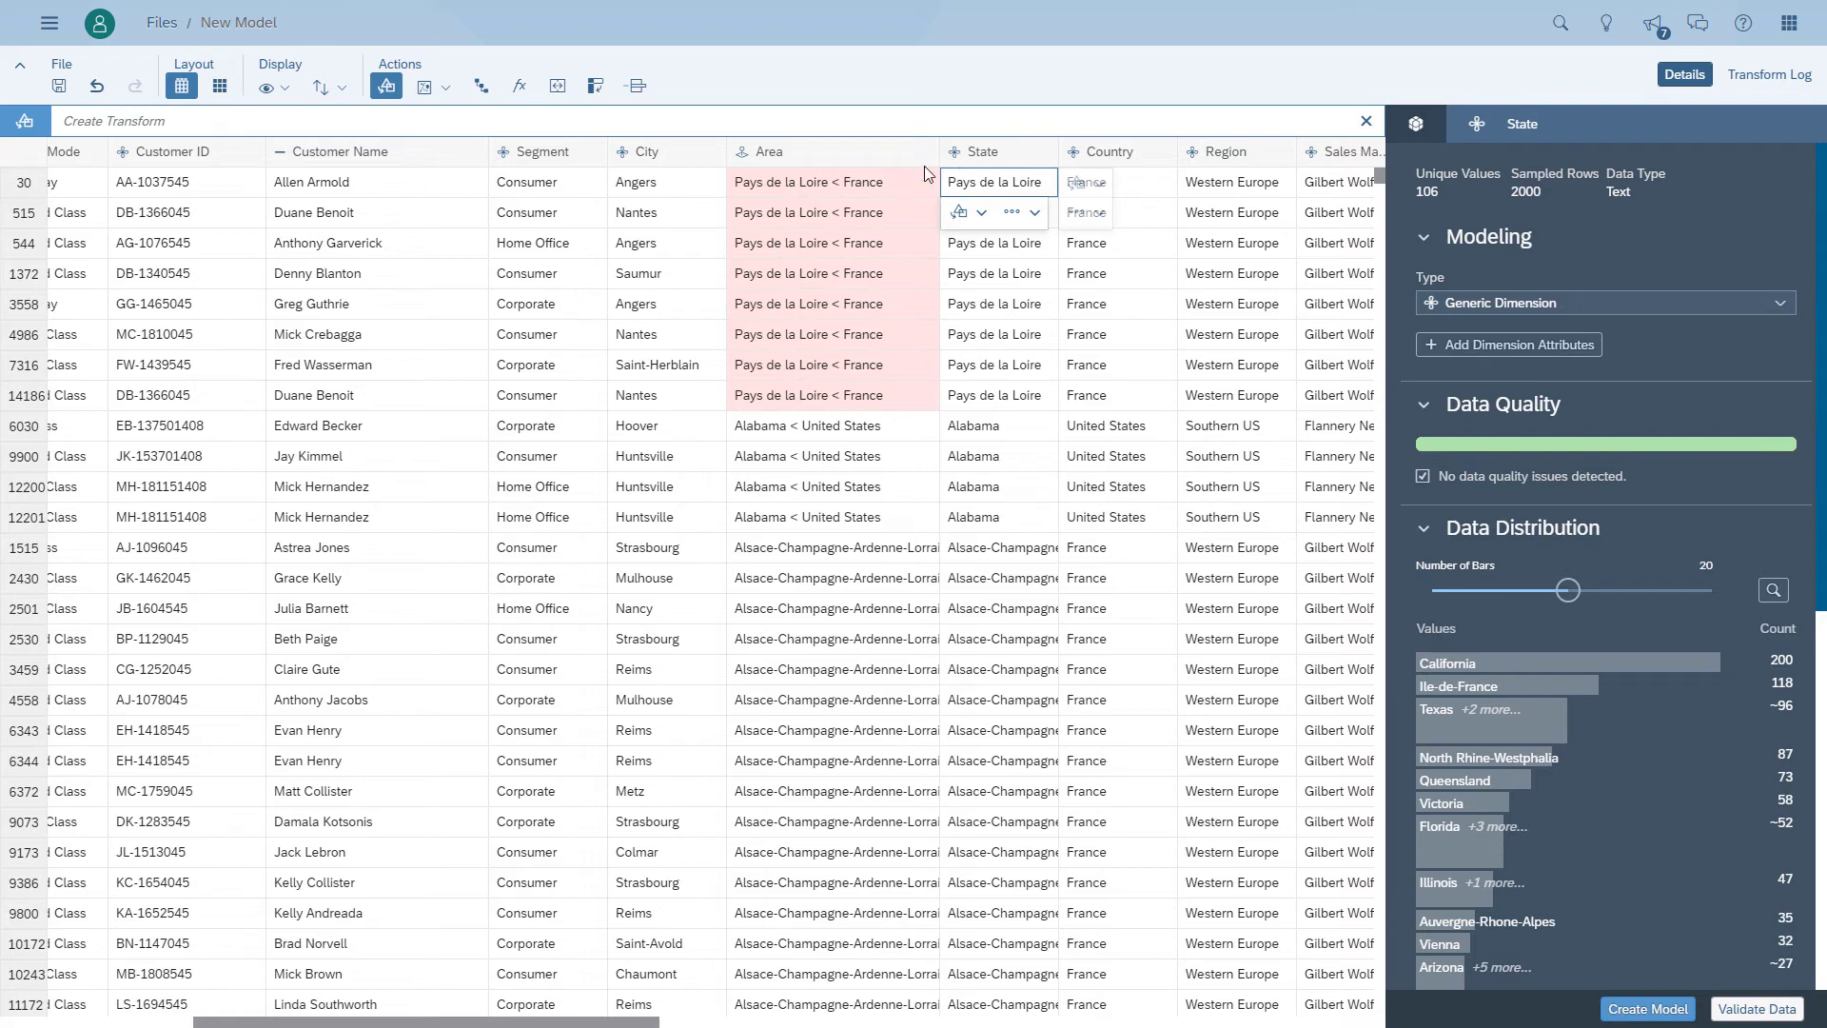
key(Return)
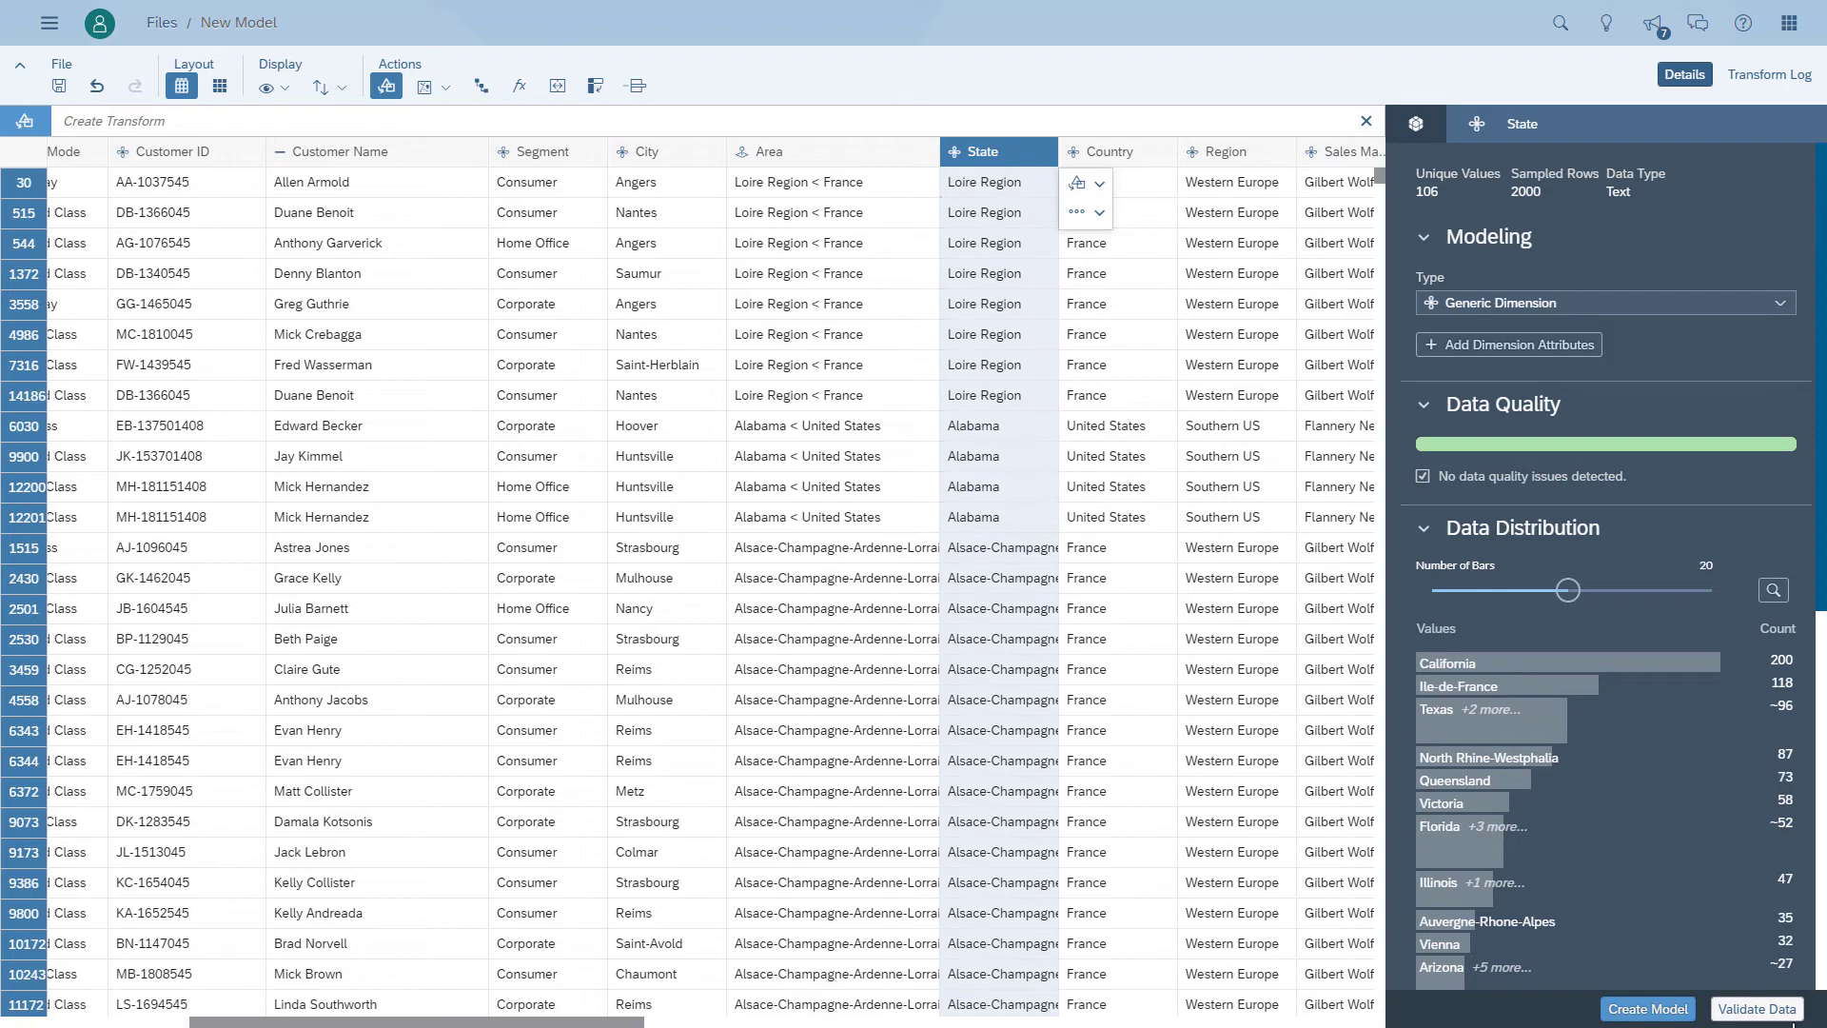
Create the model, accepting that the invalid-location row is dropped.
click(1638, 1012)
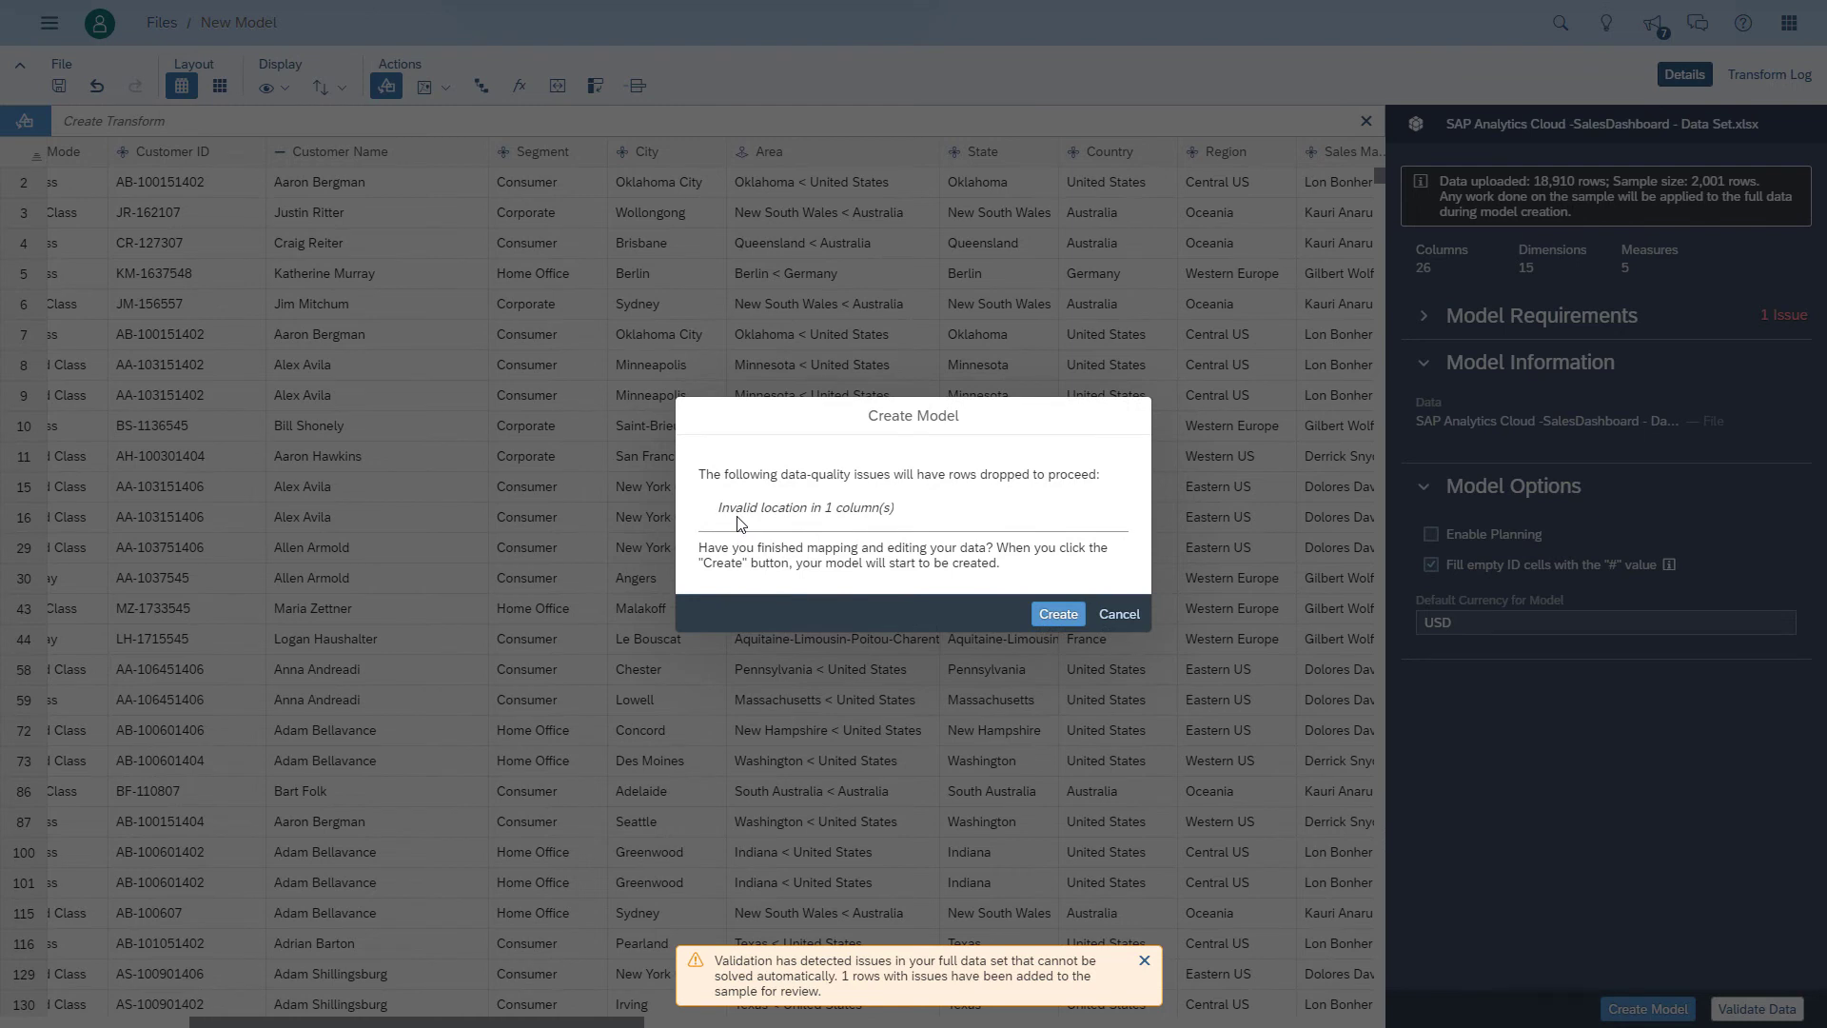
click(1059, 615)
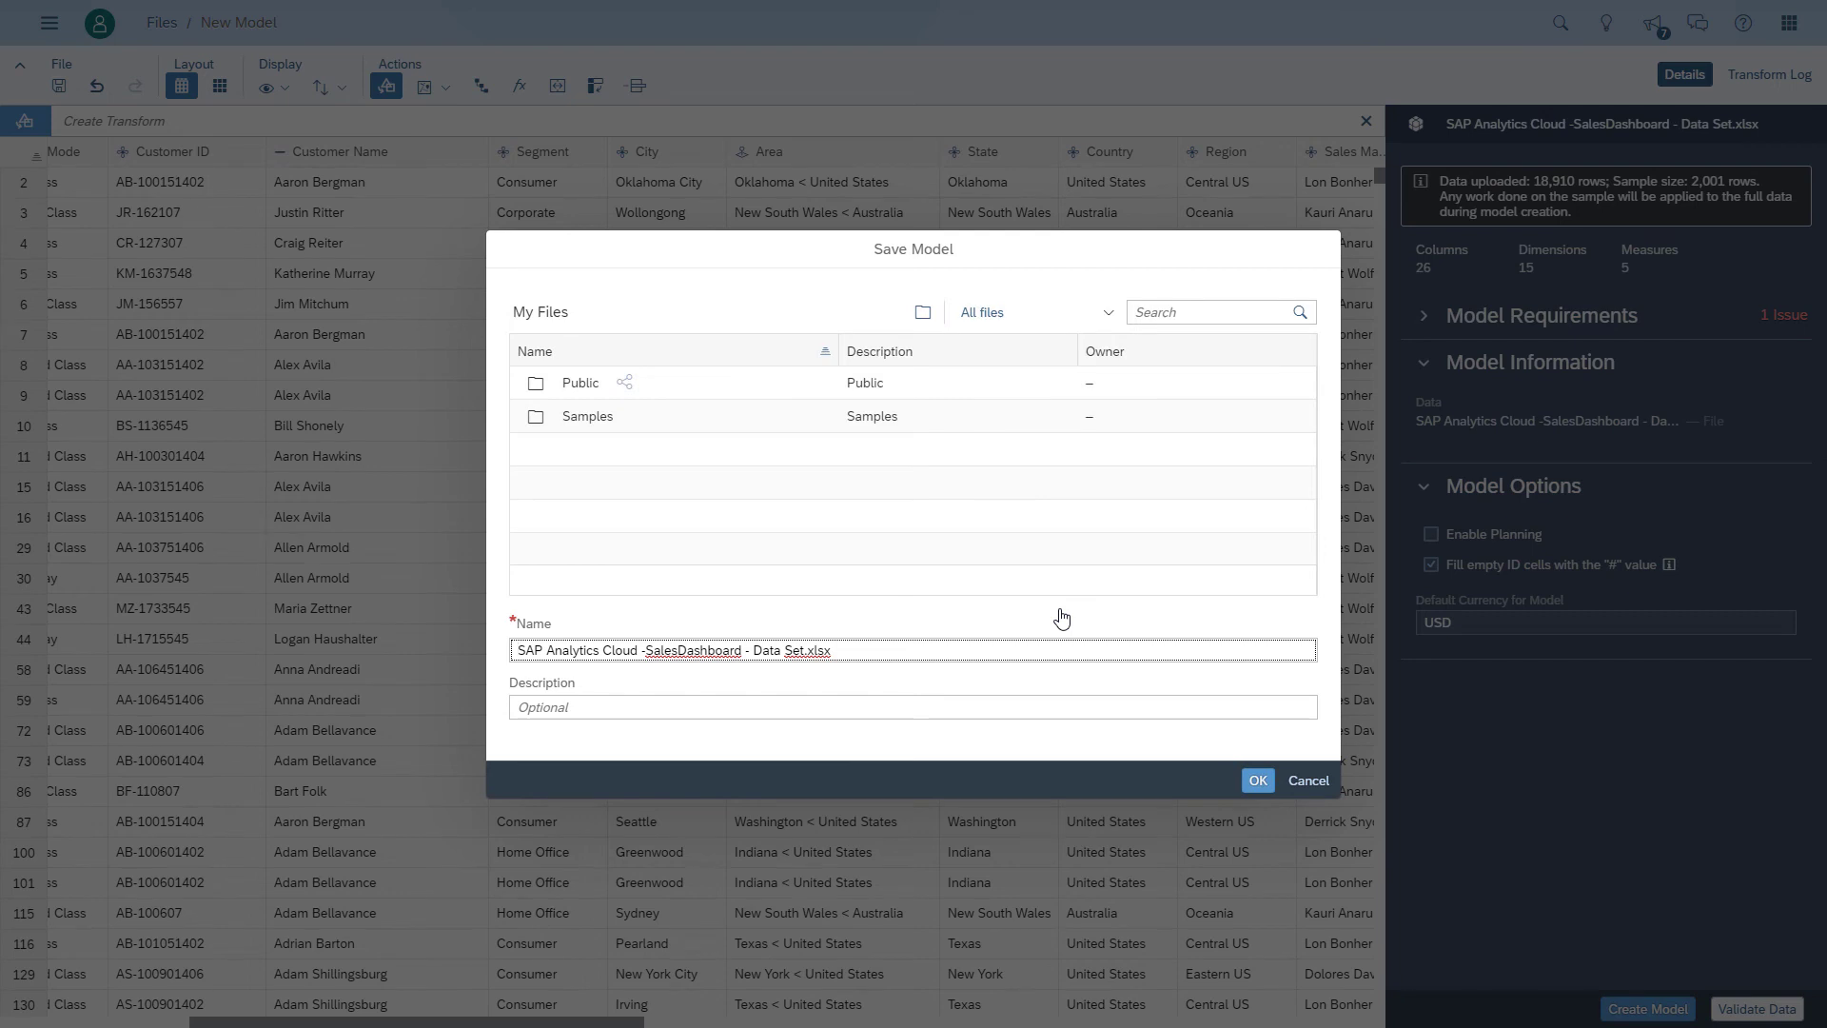
Save the model in Public as 'SalesDashboard - Data Set', copying the name into the description.
click(584, 385)
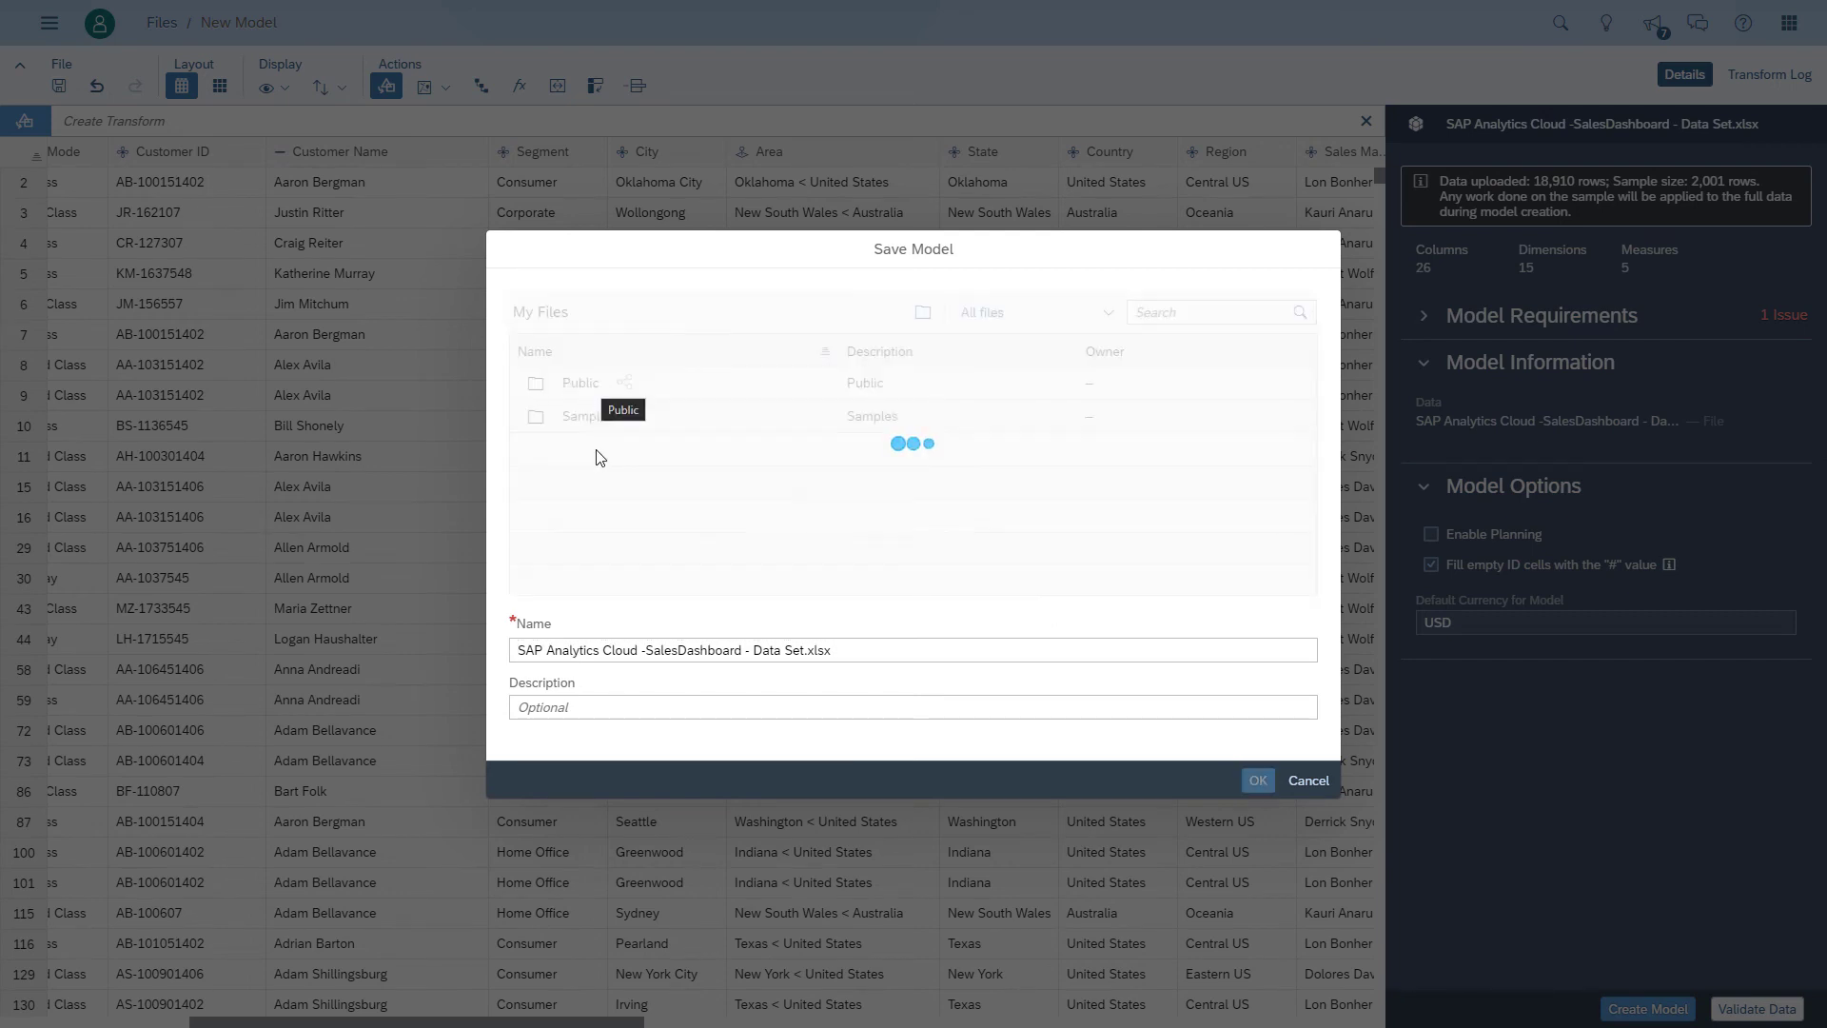
click(806, 649)
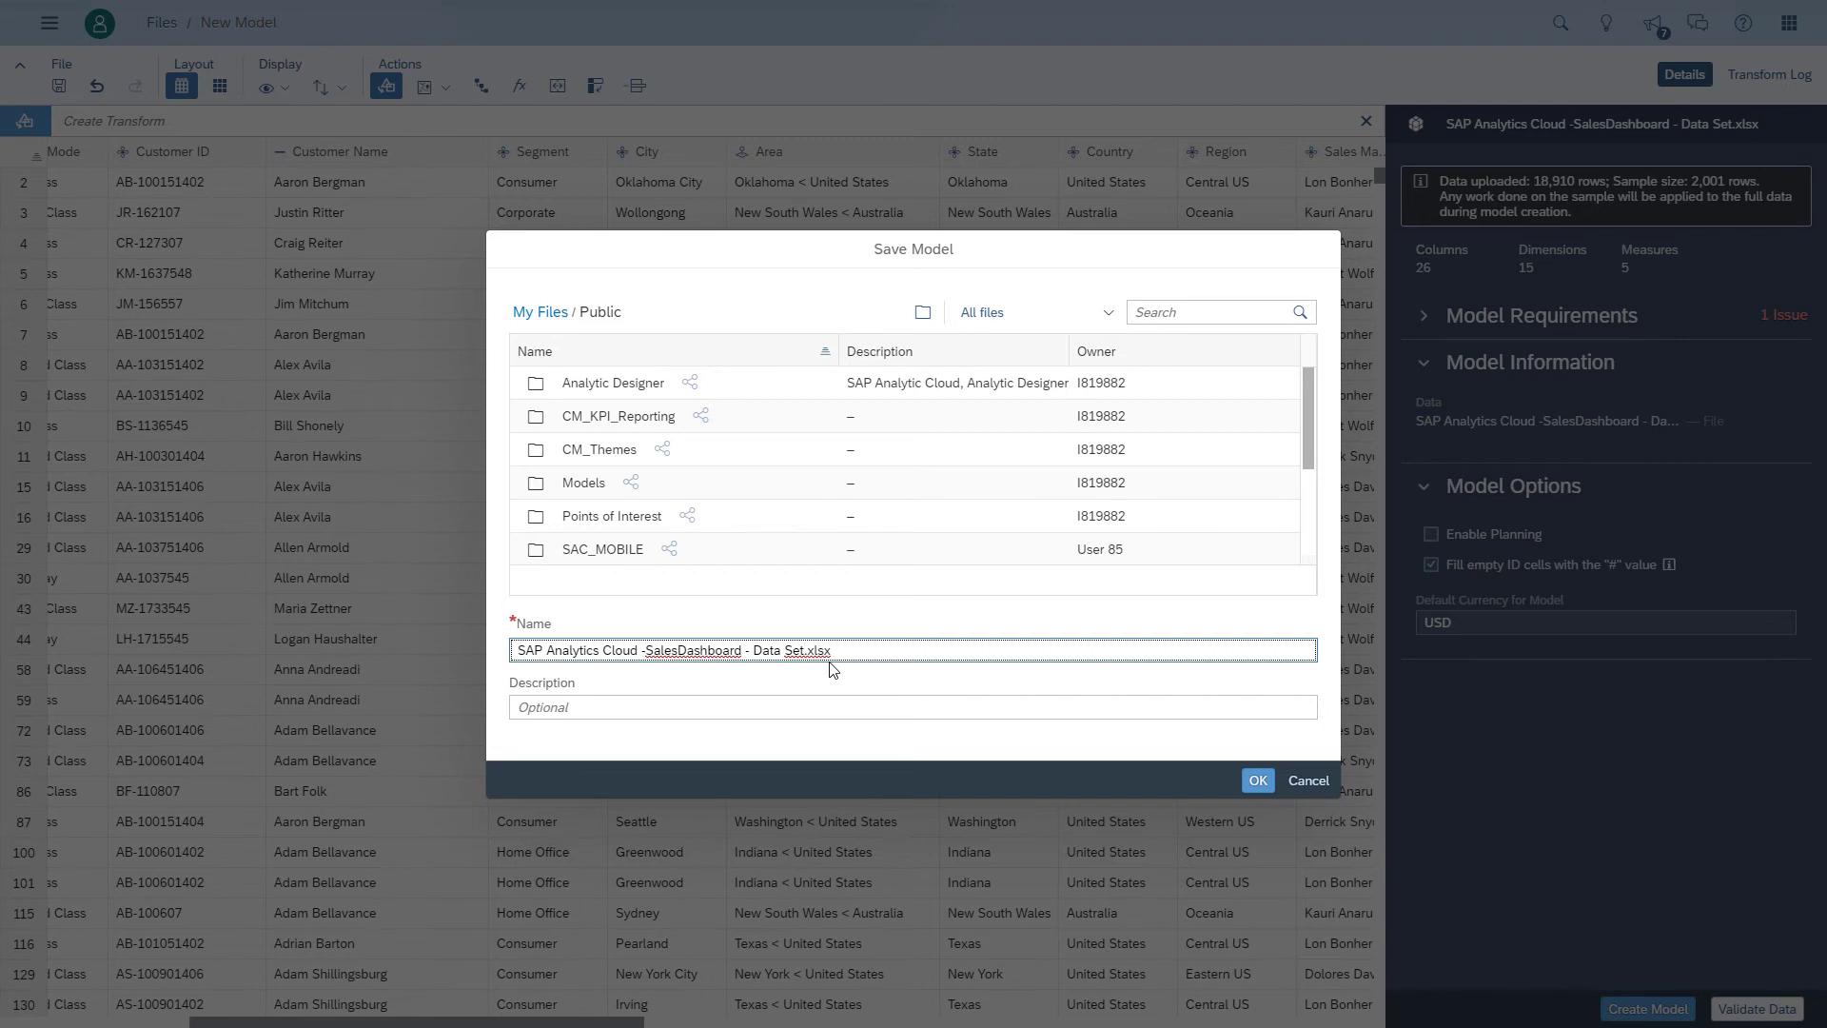
key(BackSpace)
key(BackSpace)
key(BackSpace)
key(BackSpace)
key(BackSpace)
key(ctrl+a)
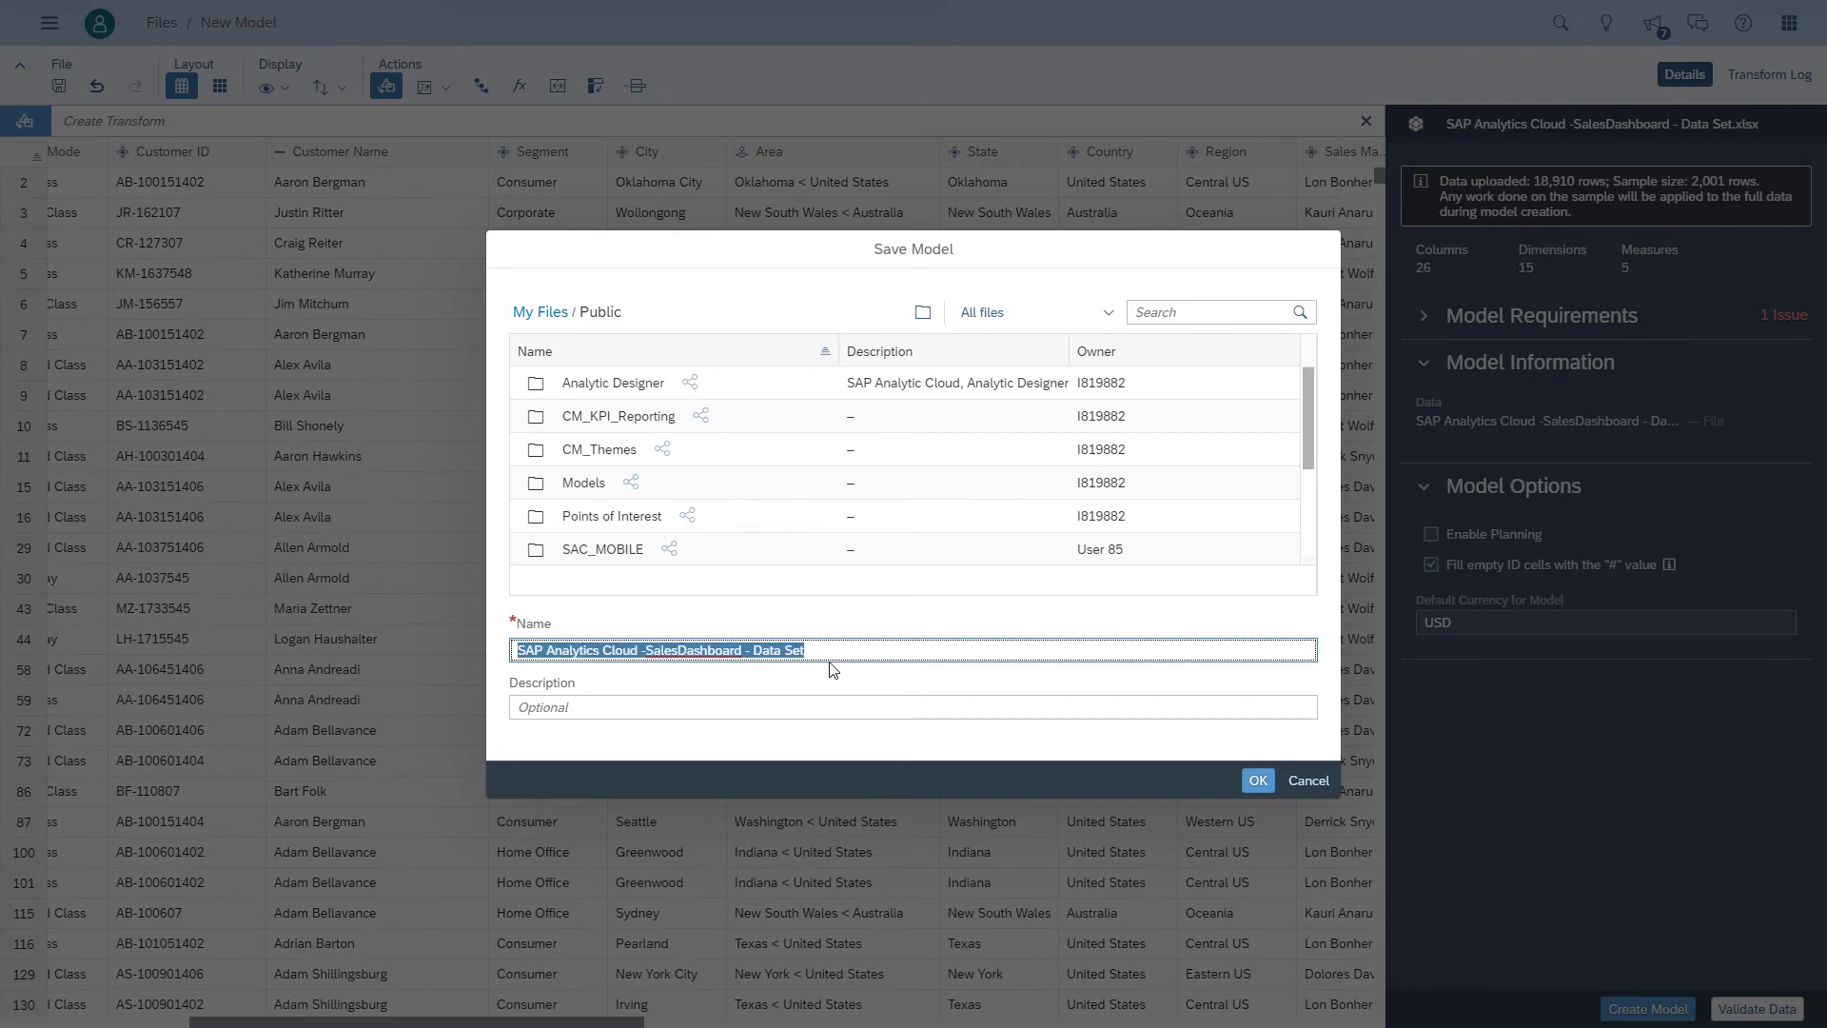
key(ctrl+c)
key(Tab)
key(ctrl+v)
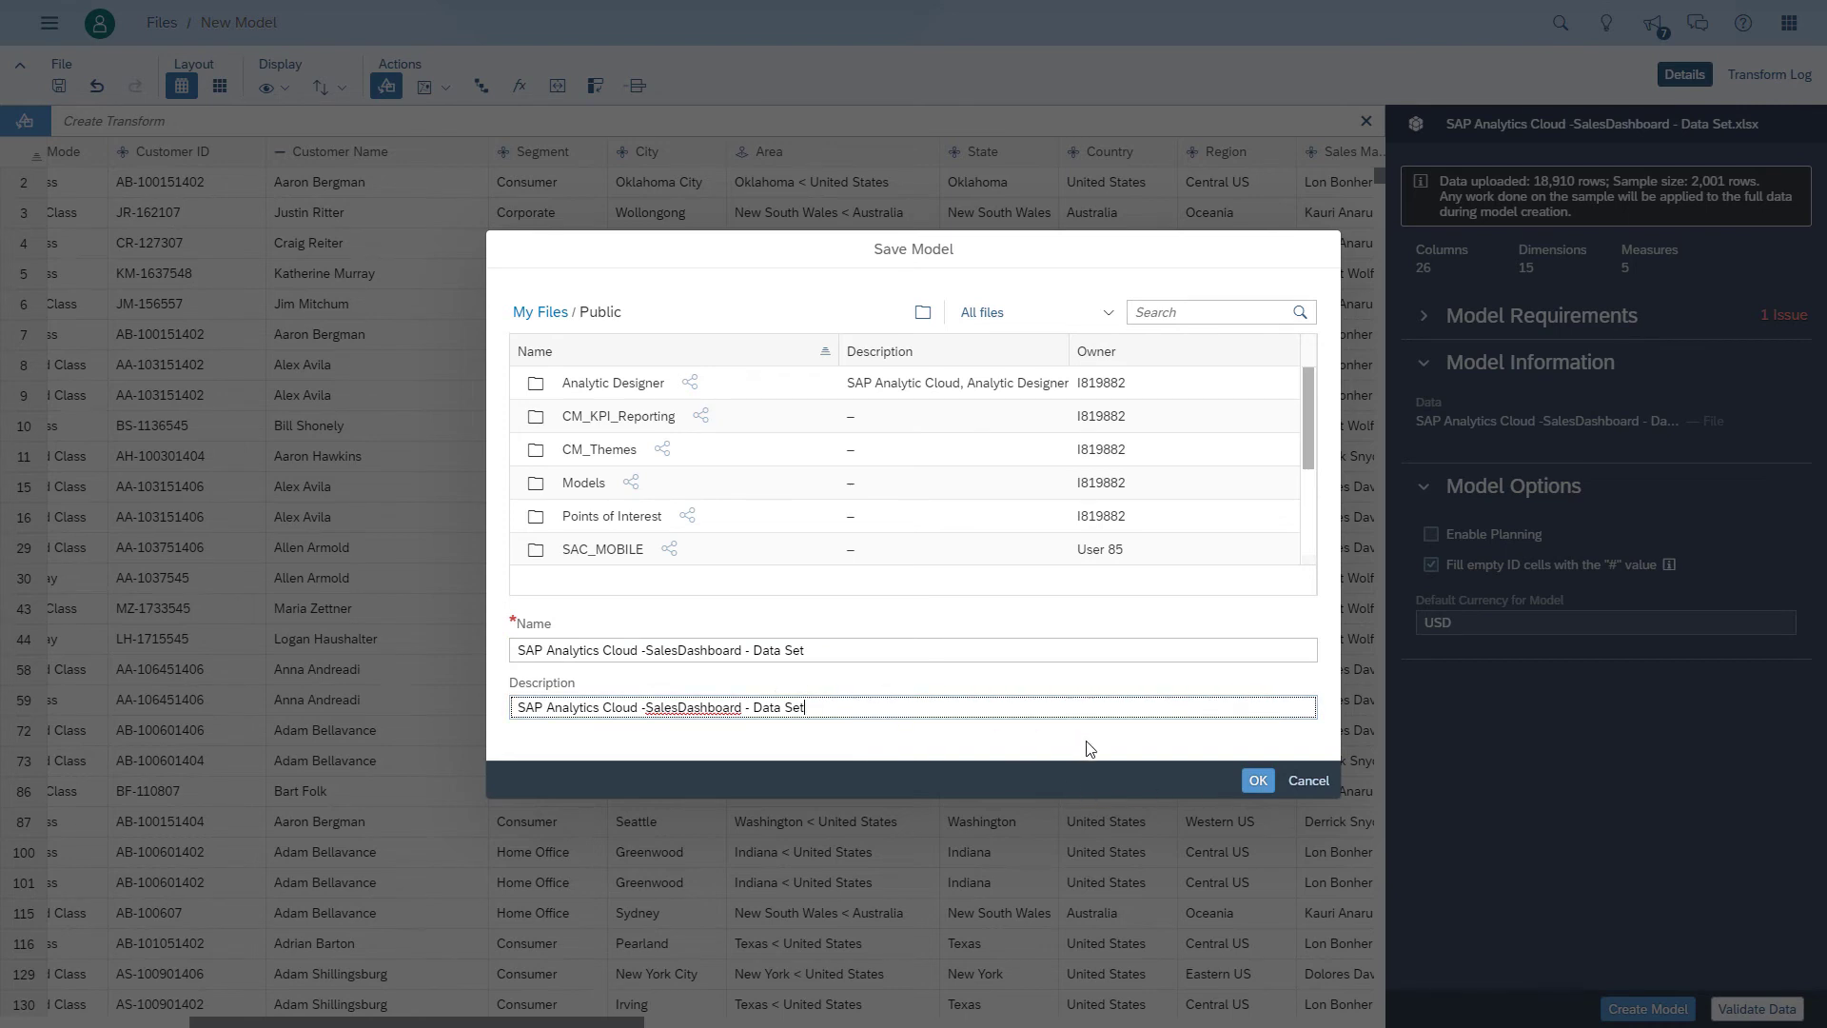
click(1257, 780)
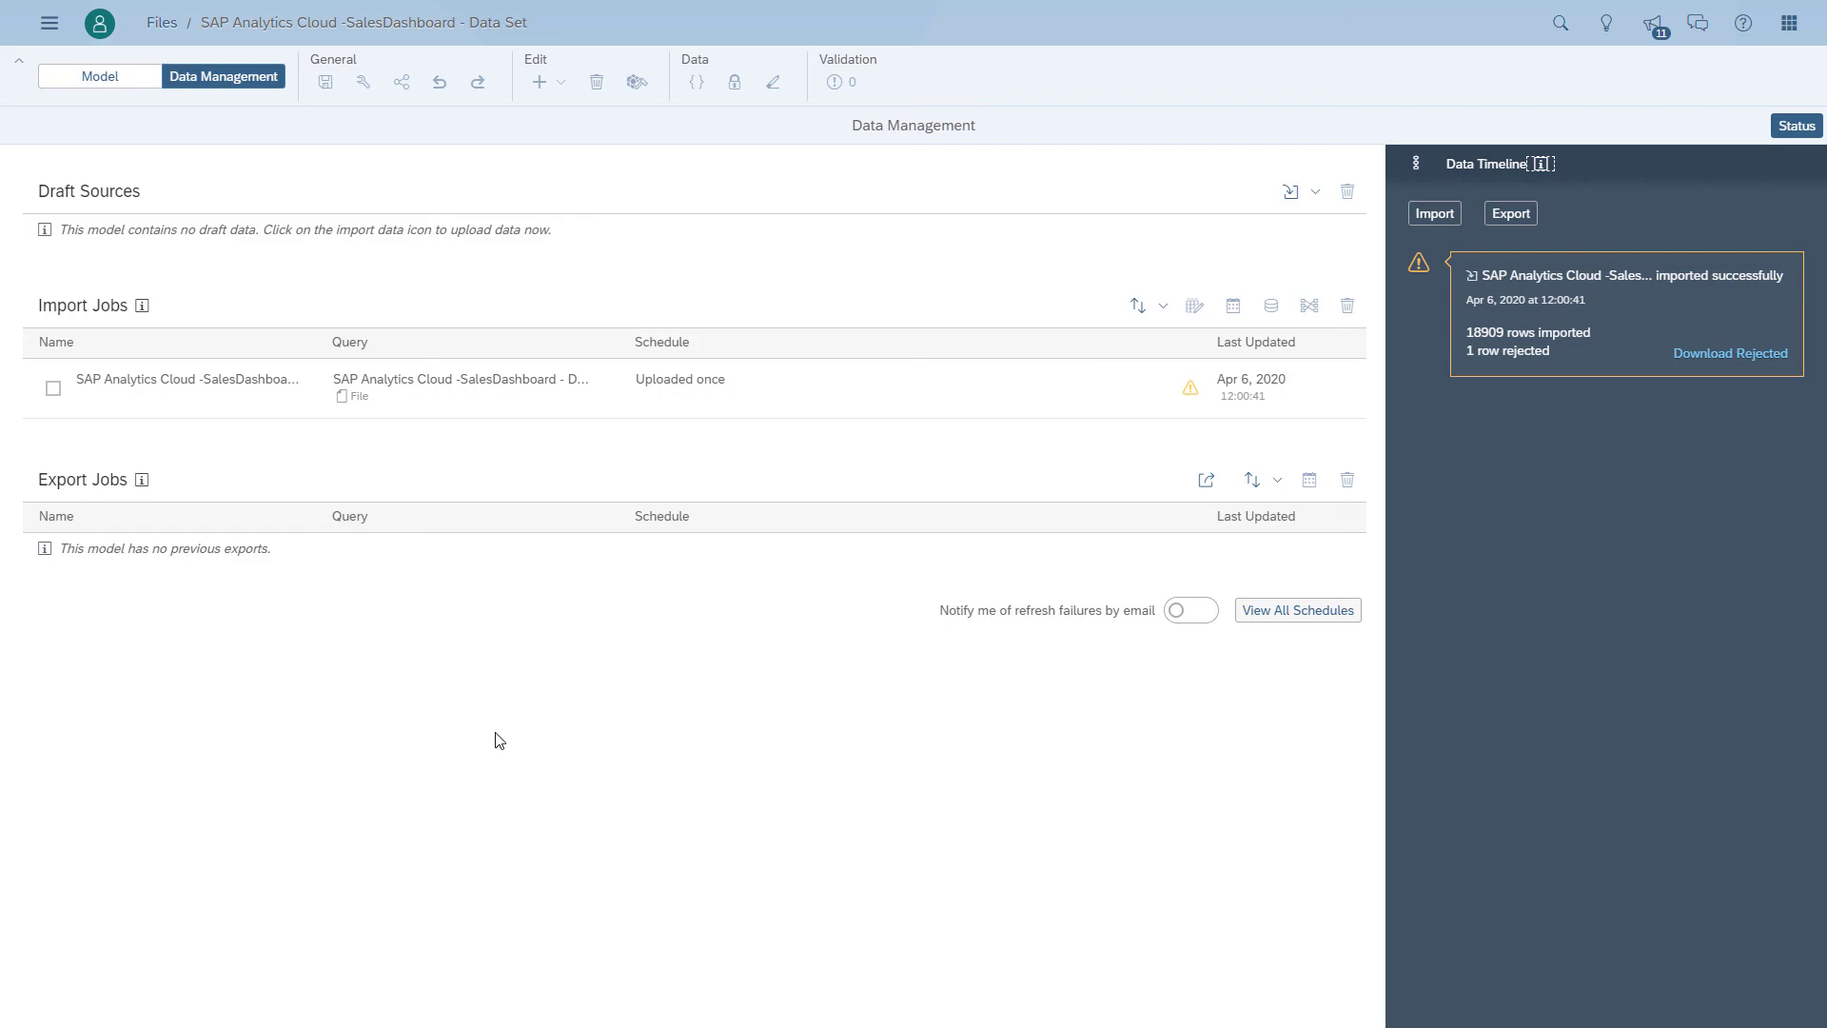
In Model view, inspect Product_ID, then open the Account dimension listing its five measures.
click(107, 92)
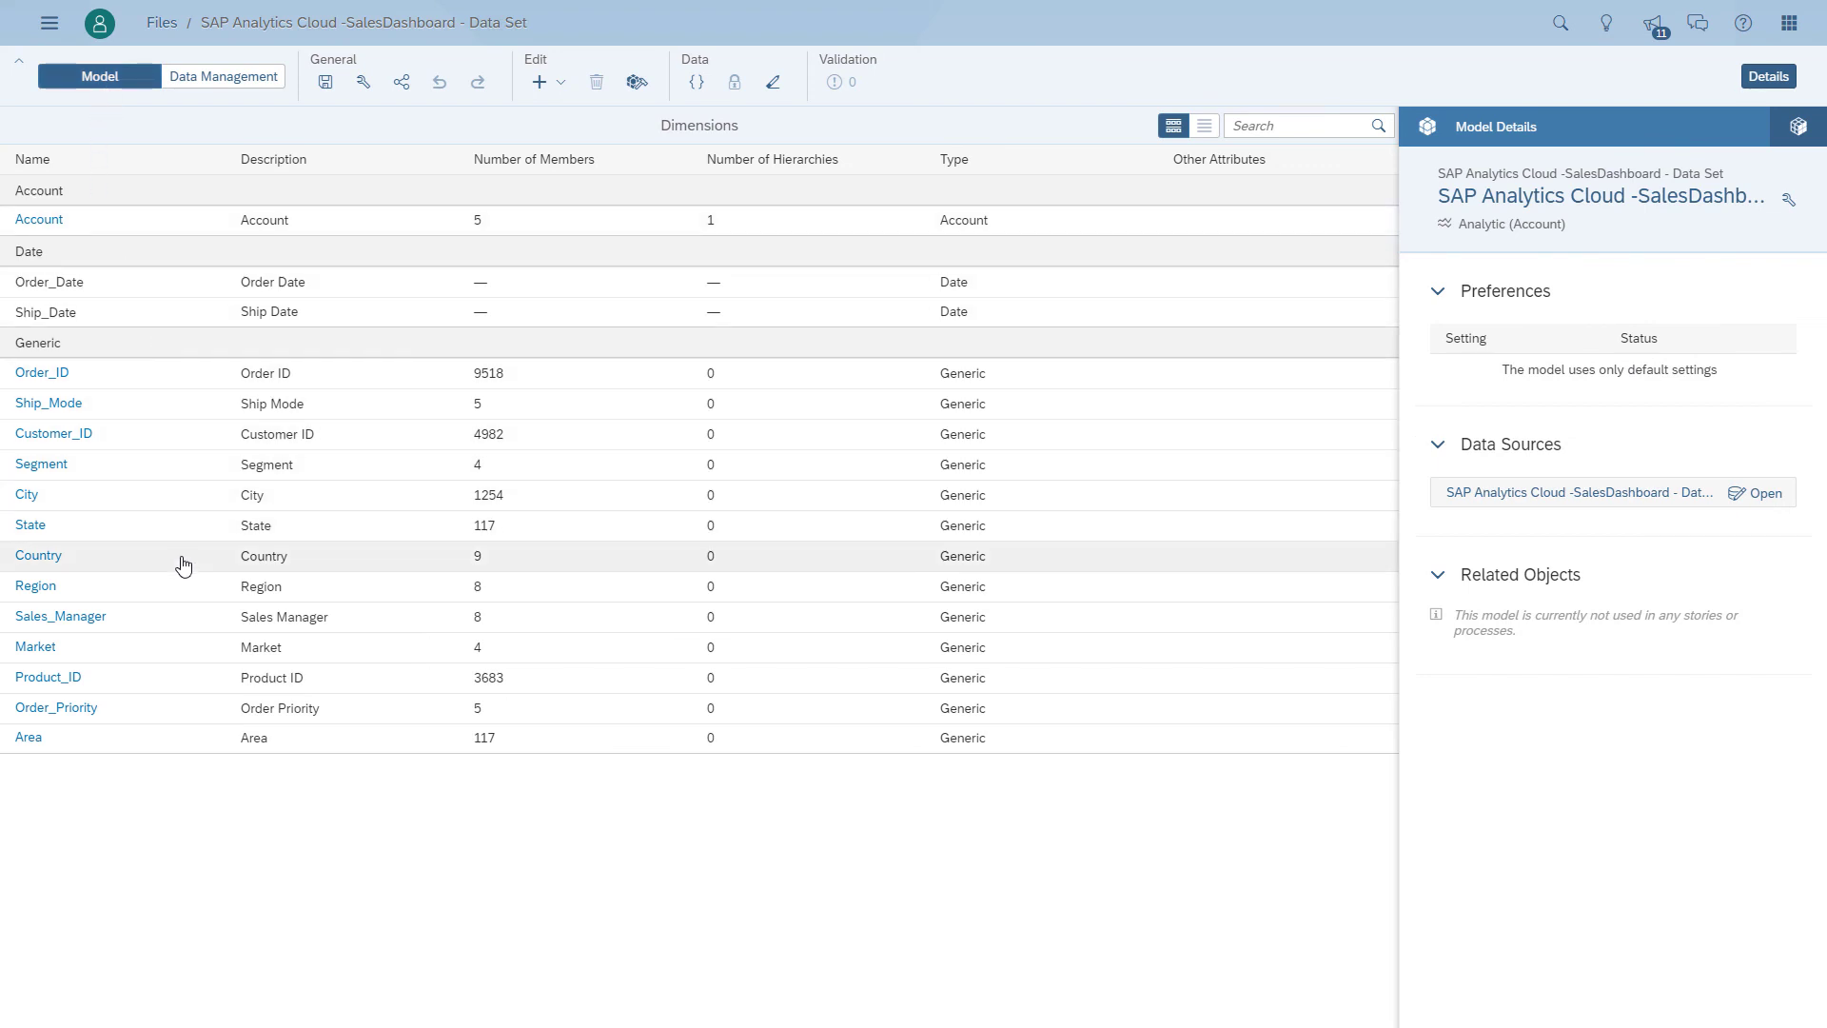
click(182, 686)
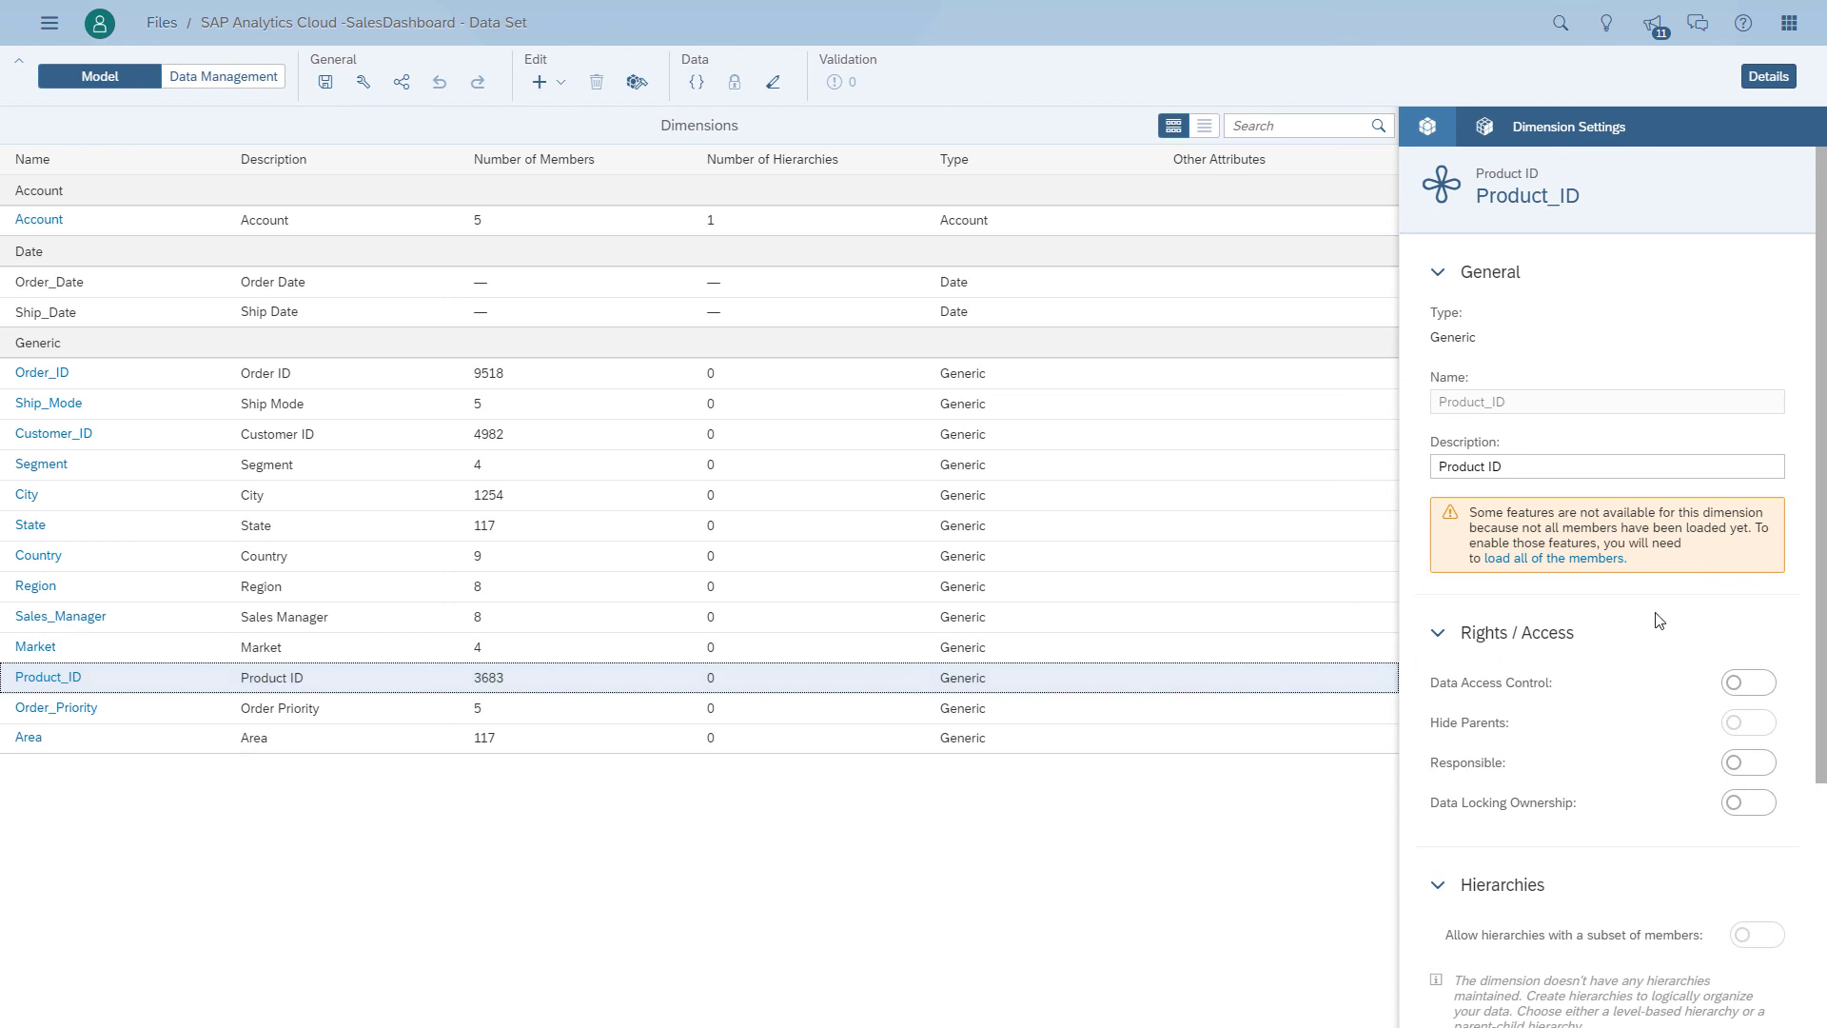
scroll(1660, 620, down, 3)
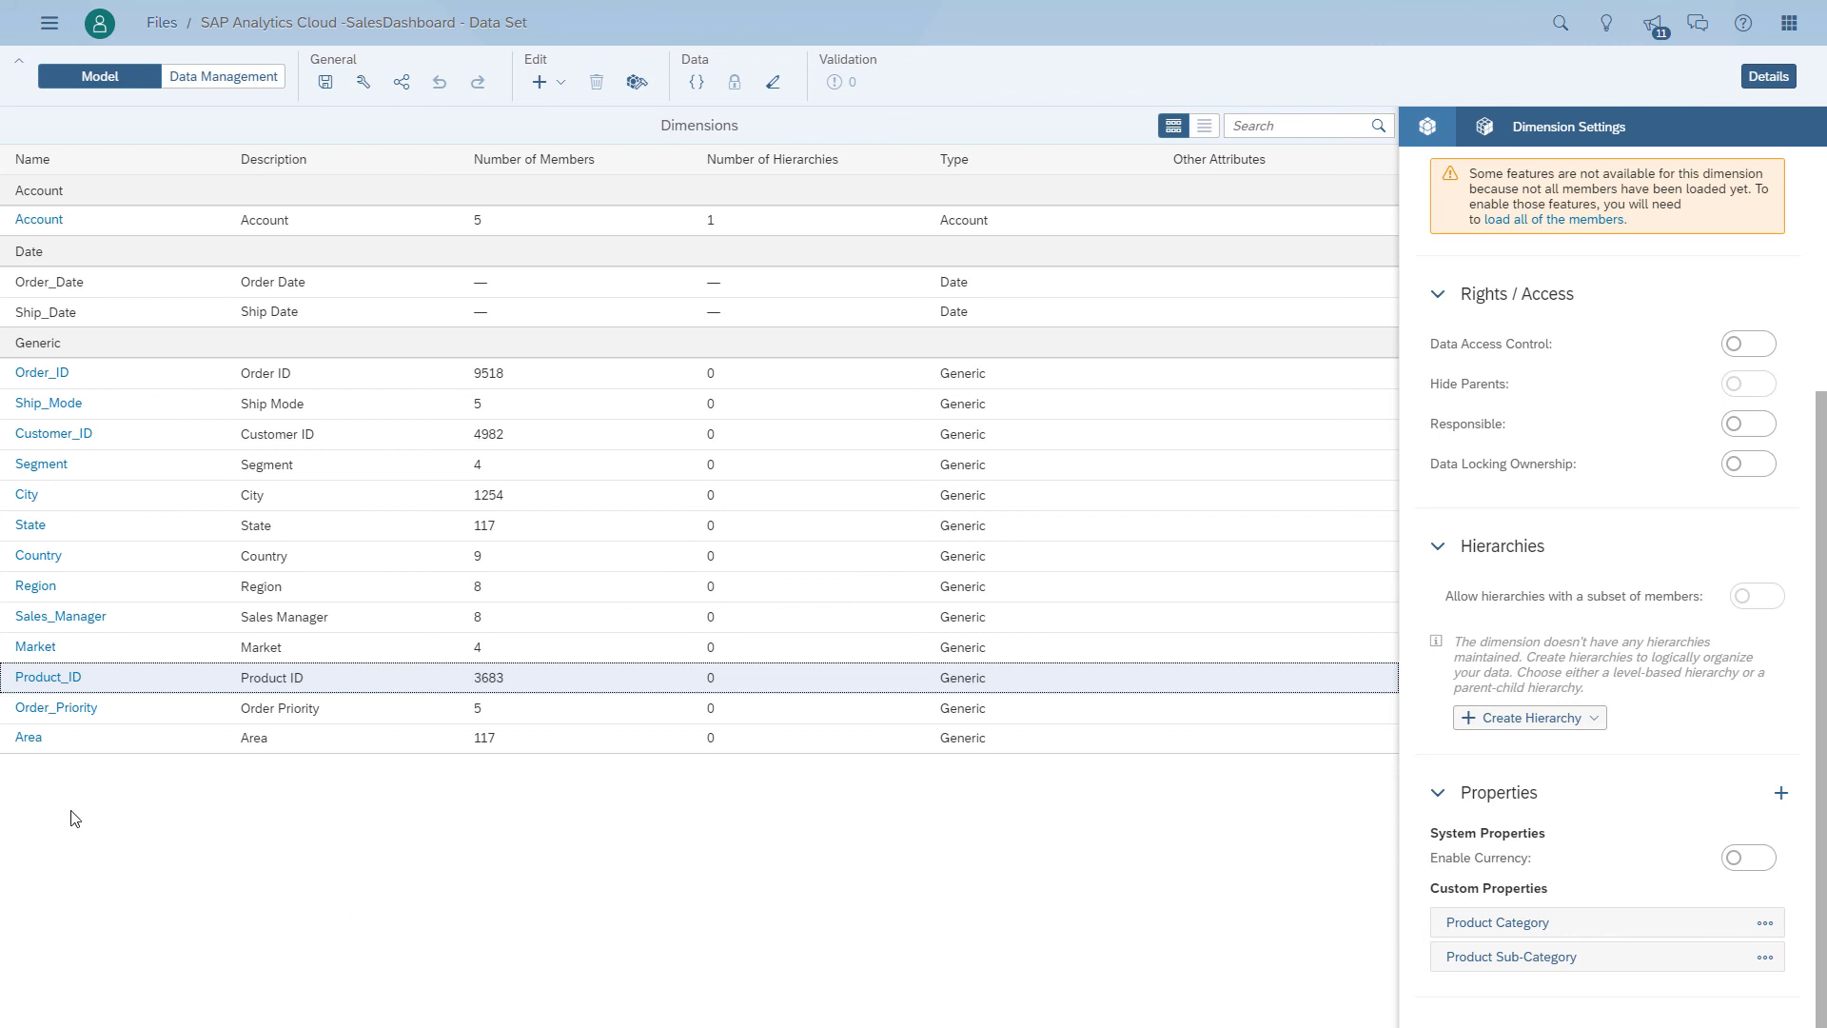
click(51, 226)
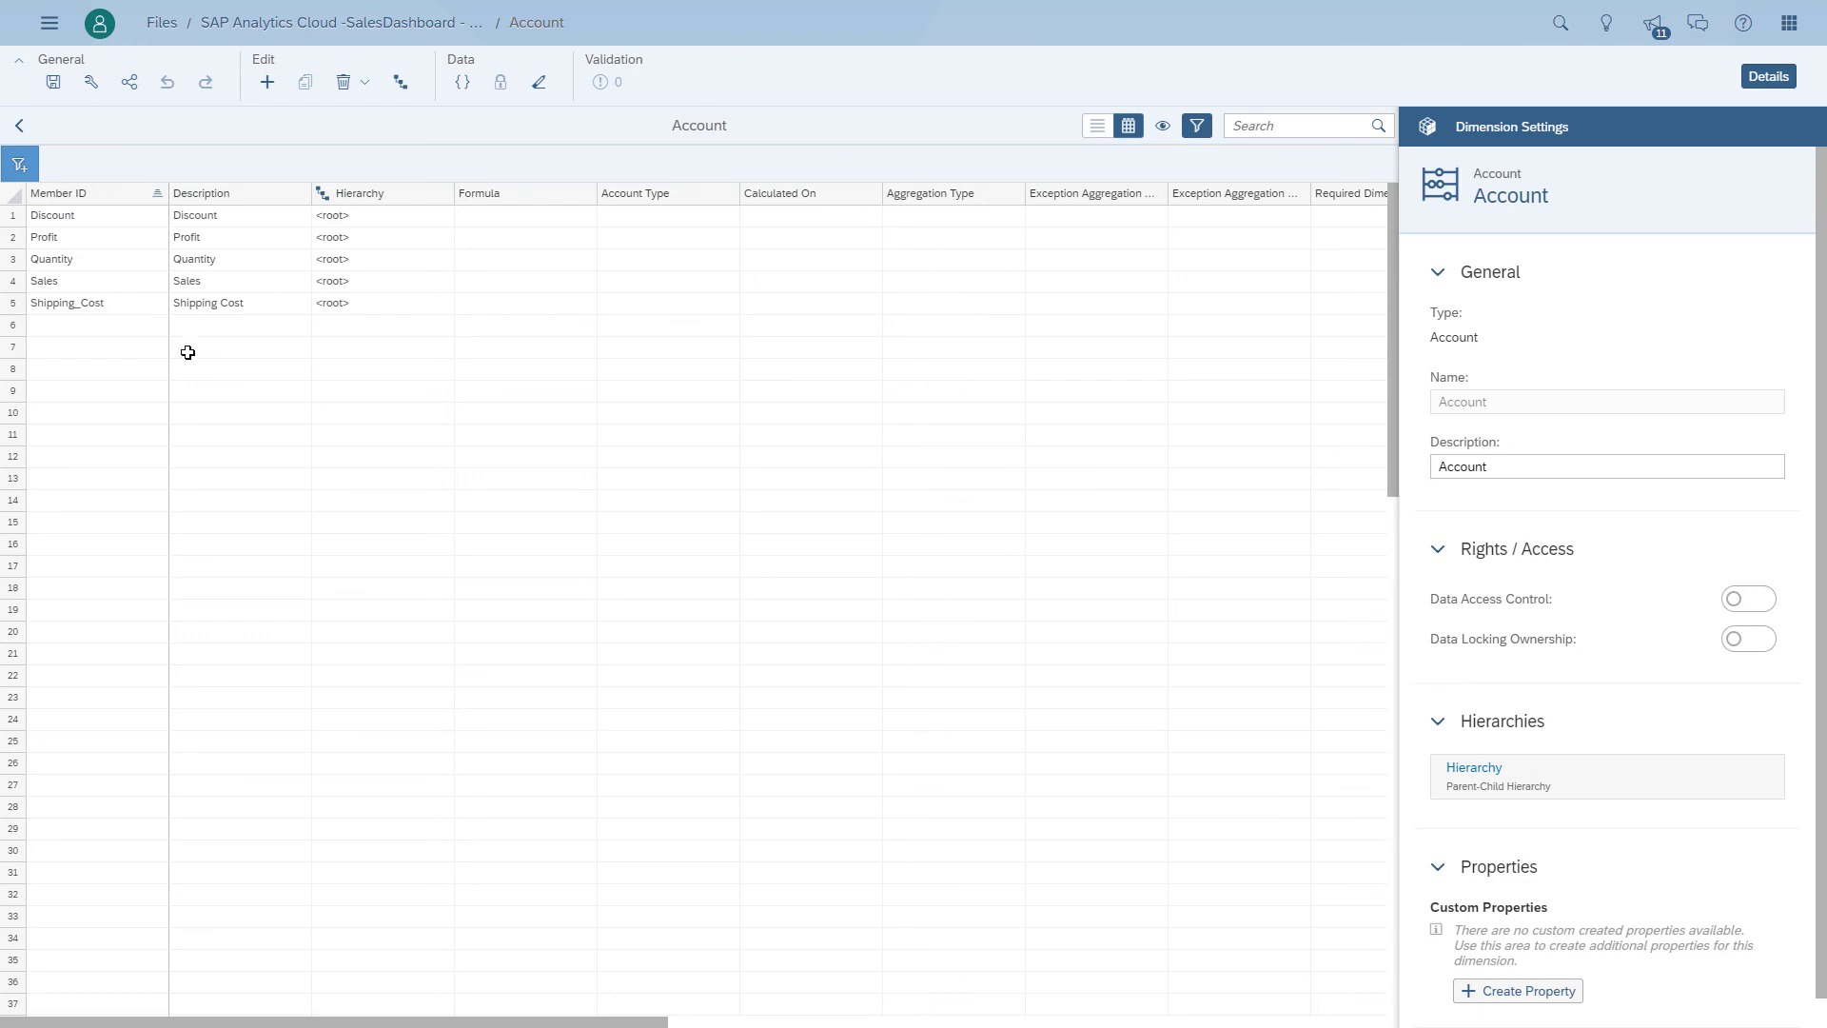
Change the Account dimension's description to Measures.
click(20, 128)
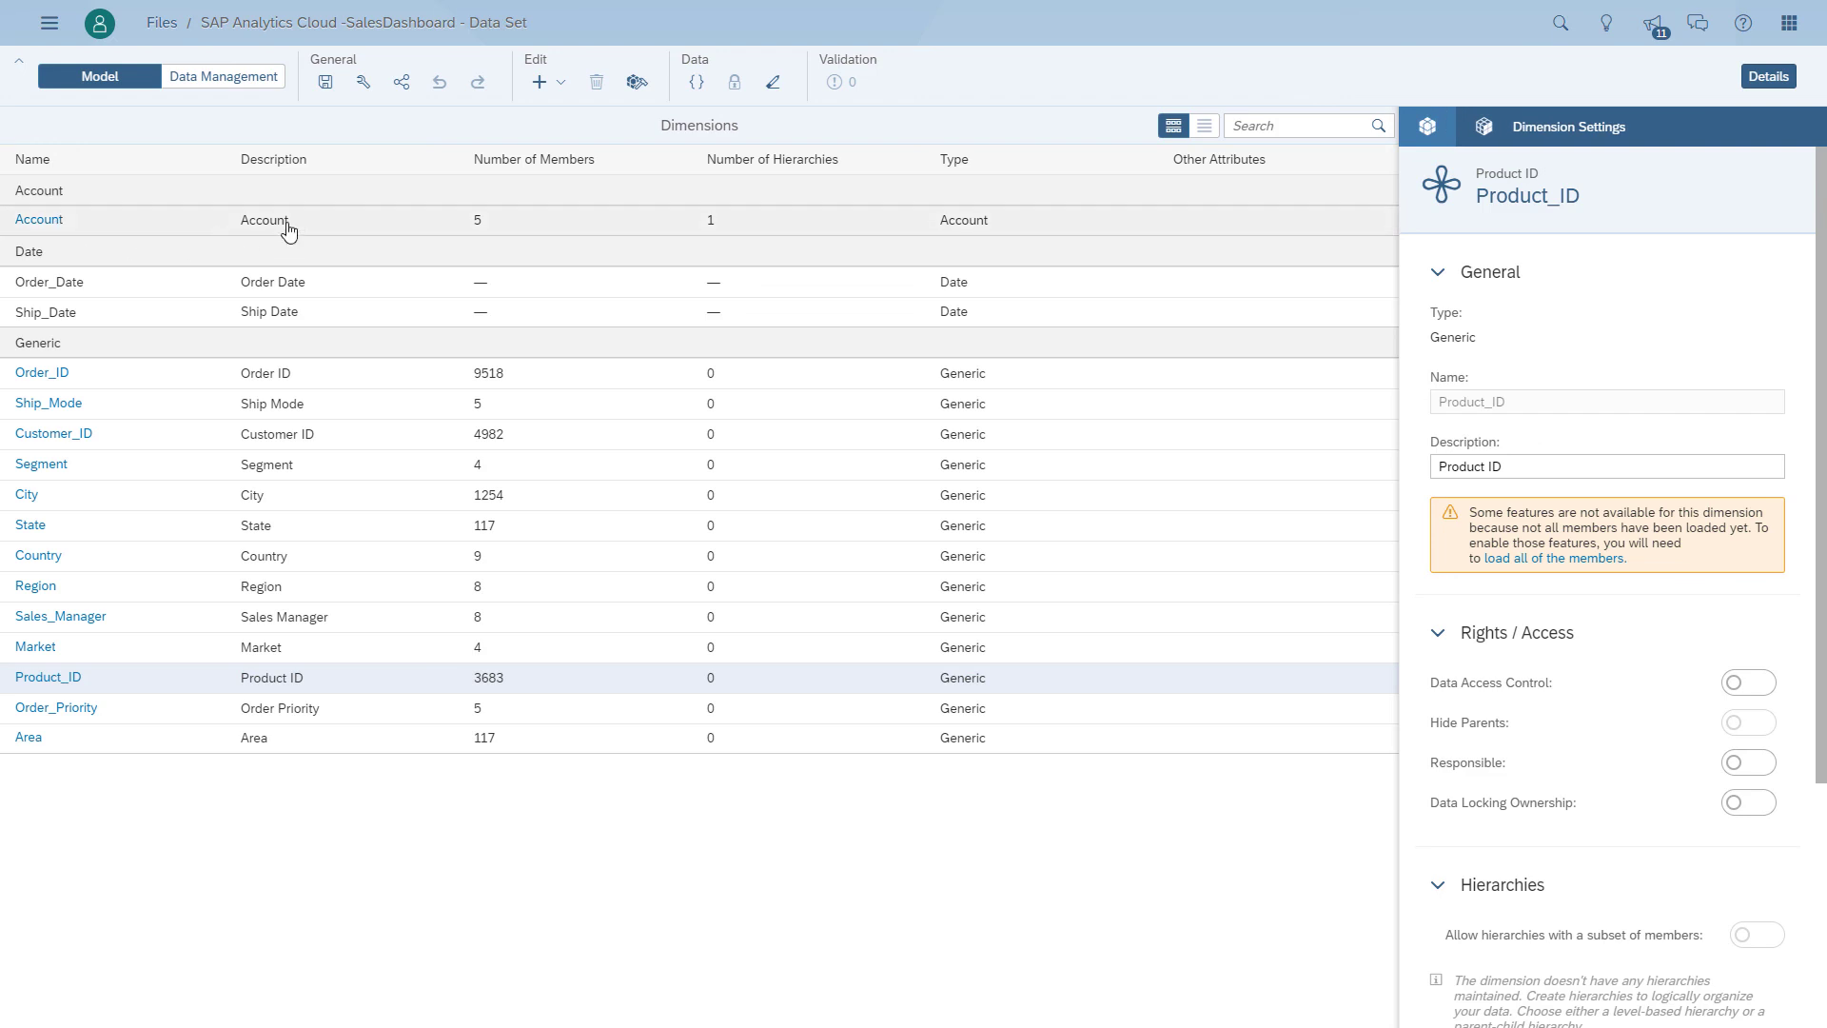
click(333, 221)
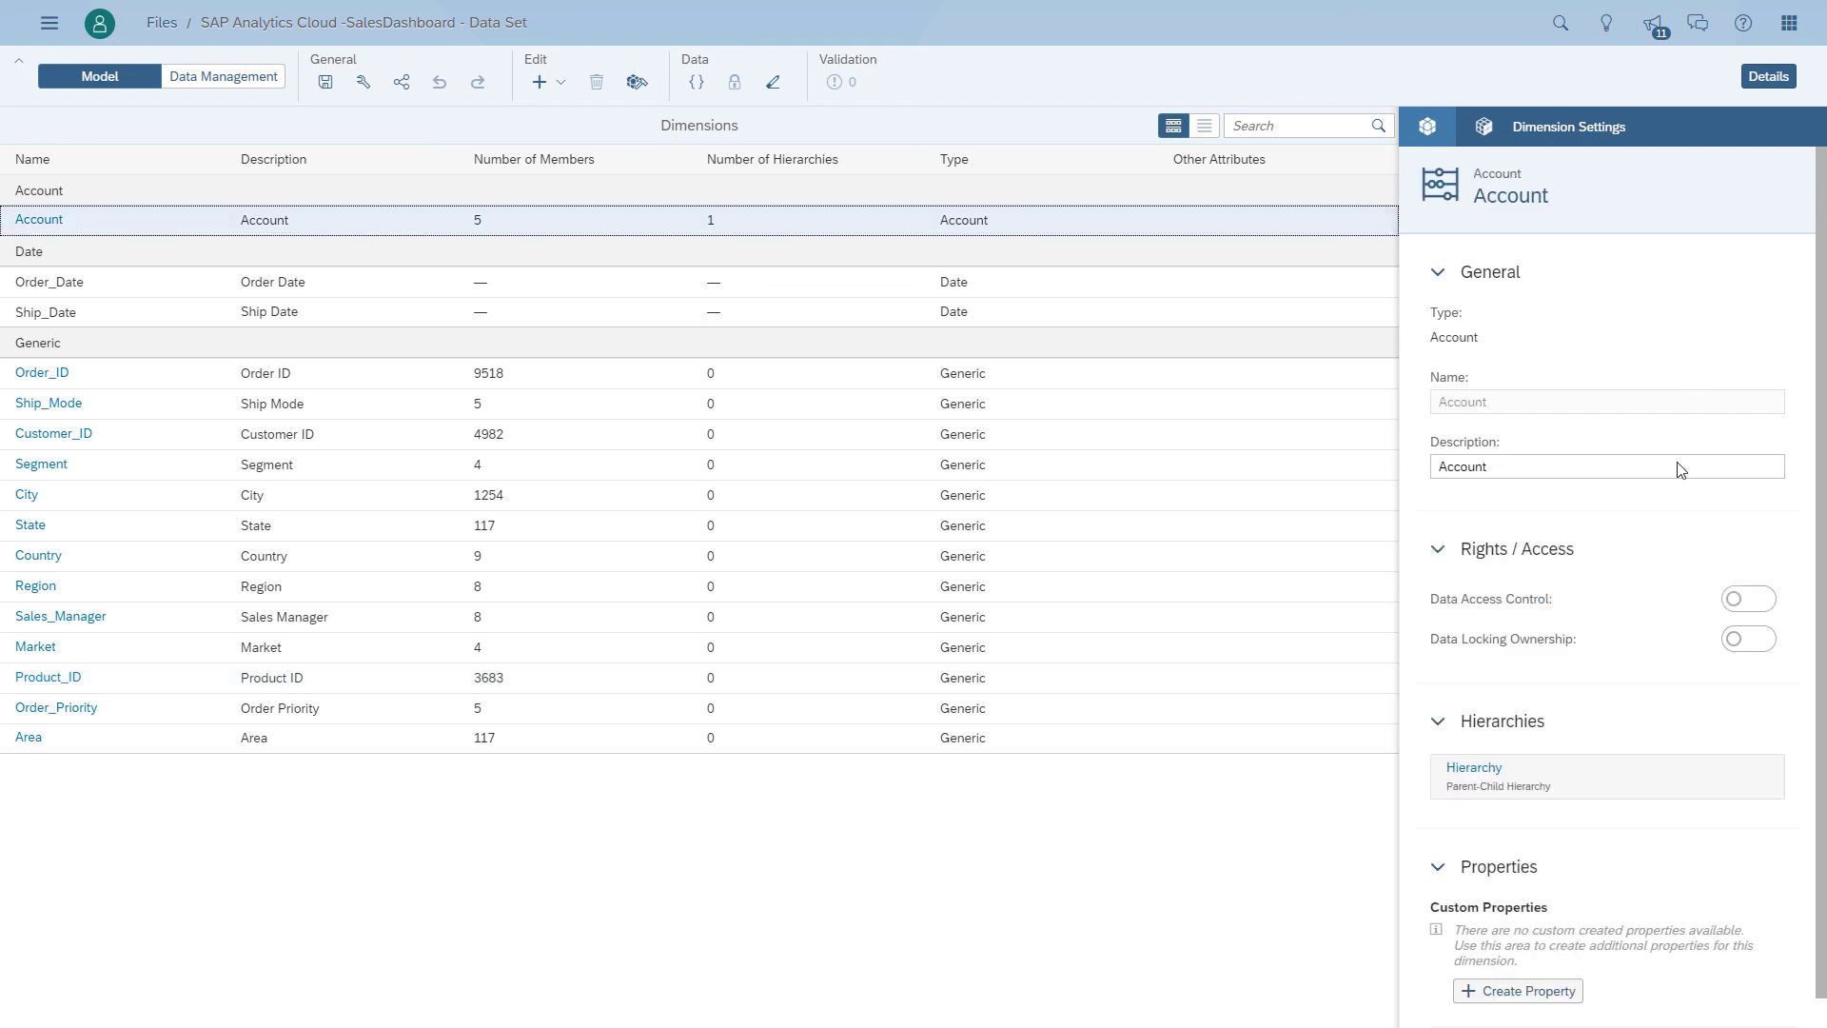
drag(1578, 468, 1182, 473)
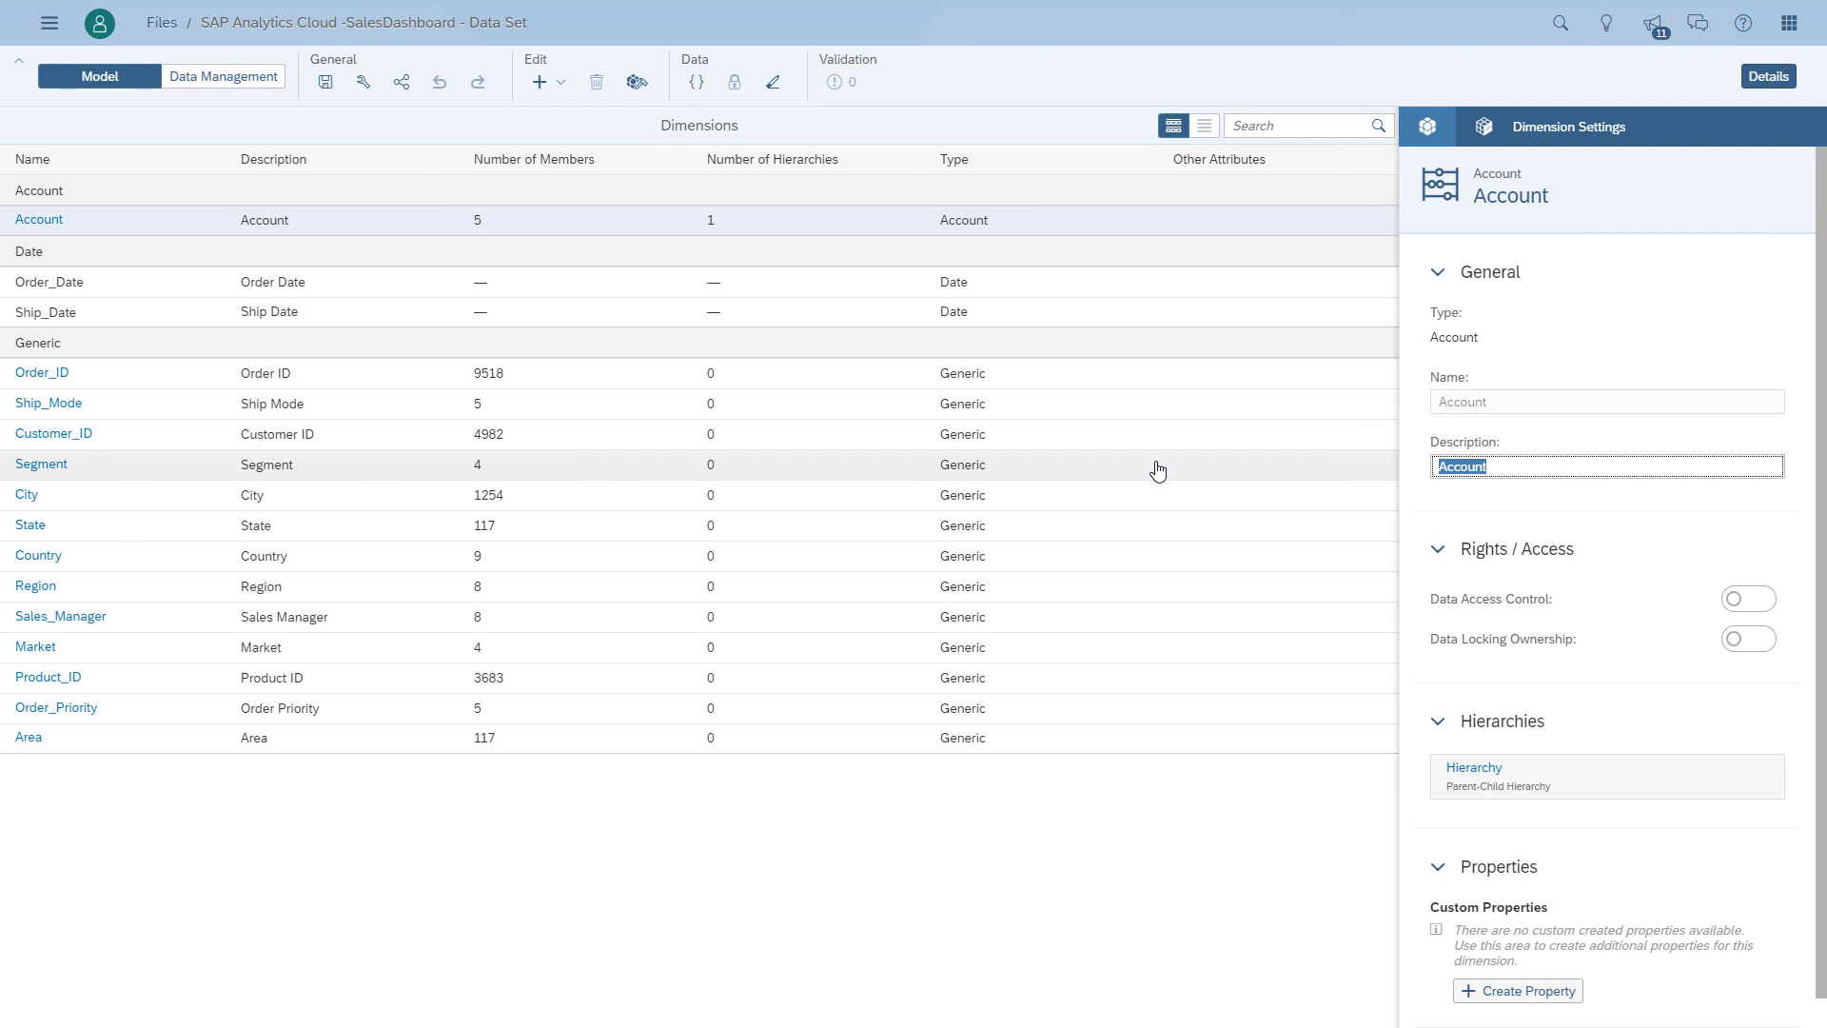
text(Measures)
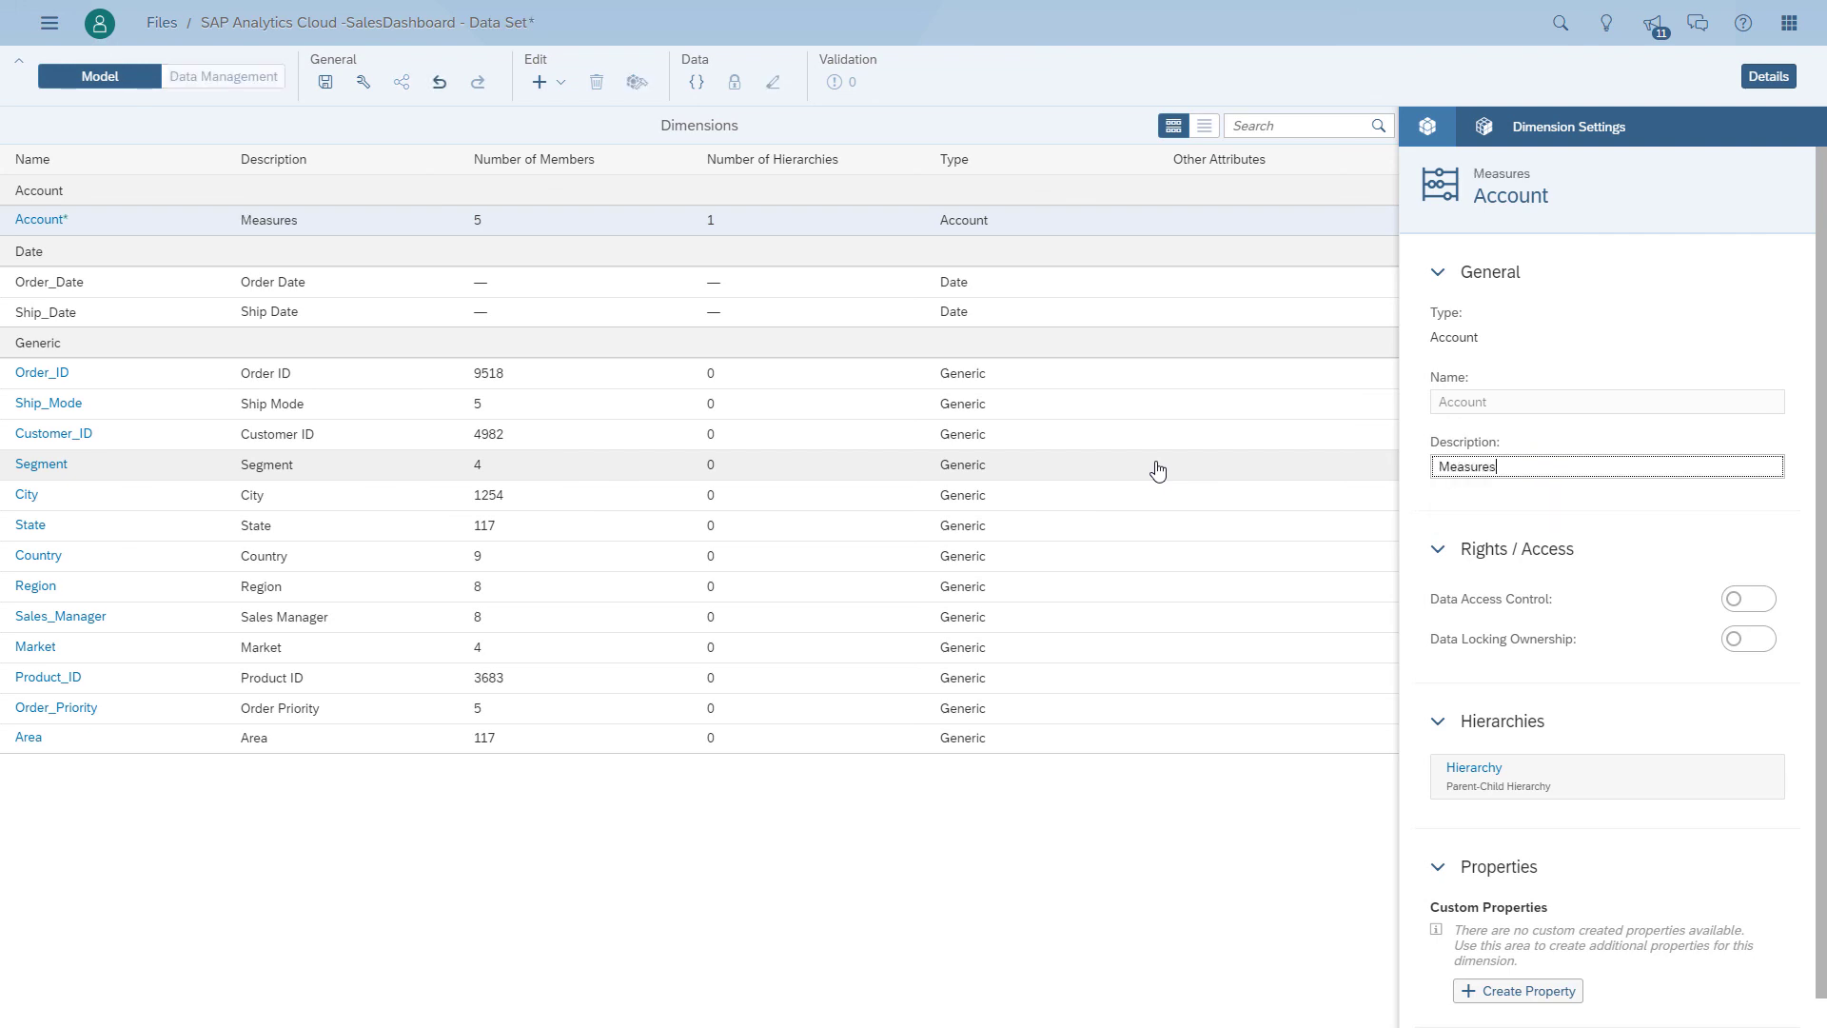
key(Tab)
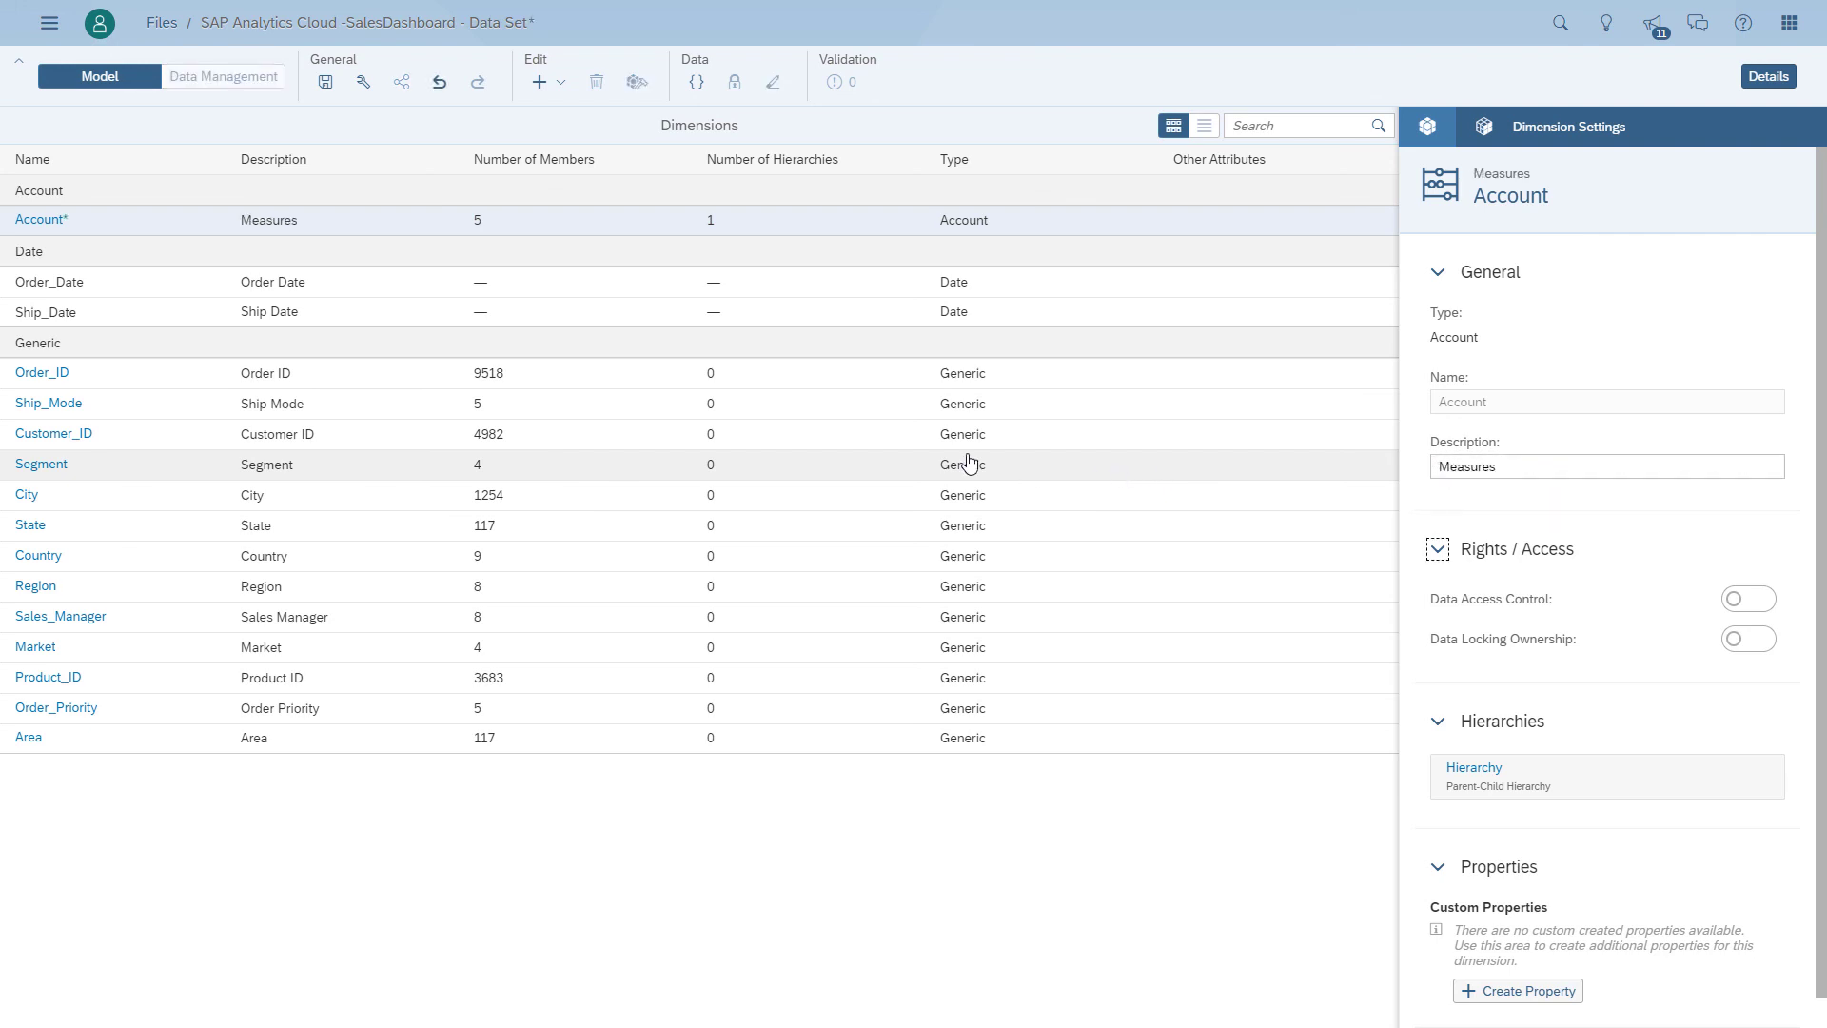
Save the model and go to the Home page.
click(326, 84)
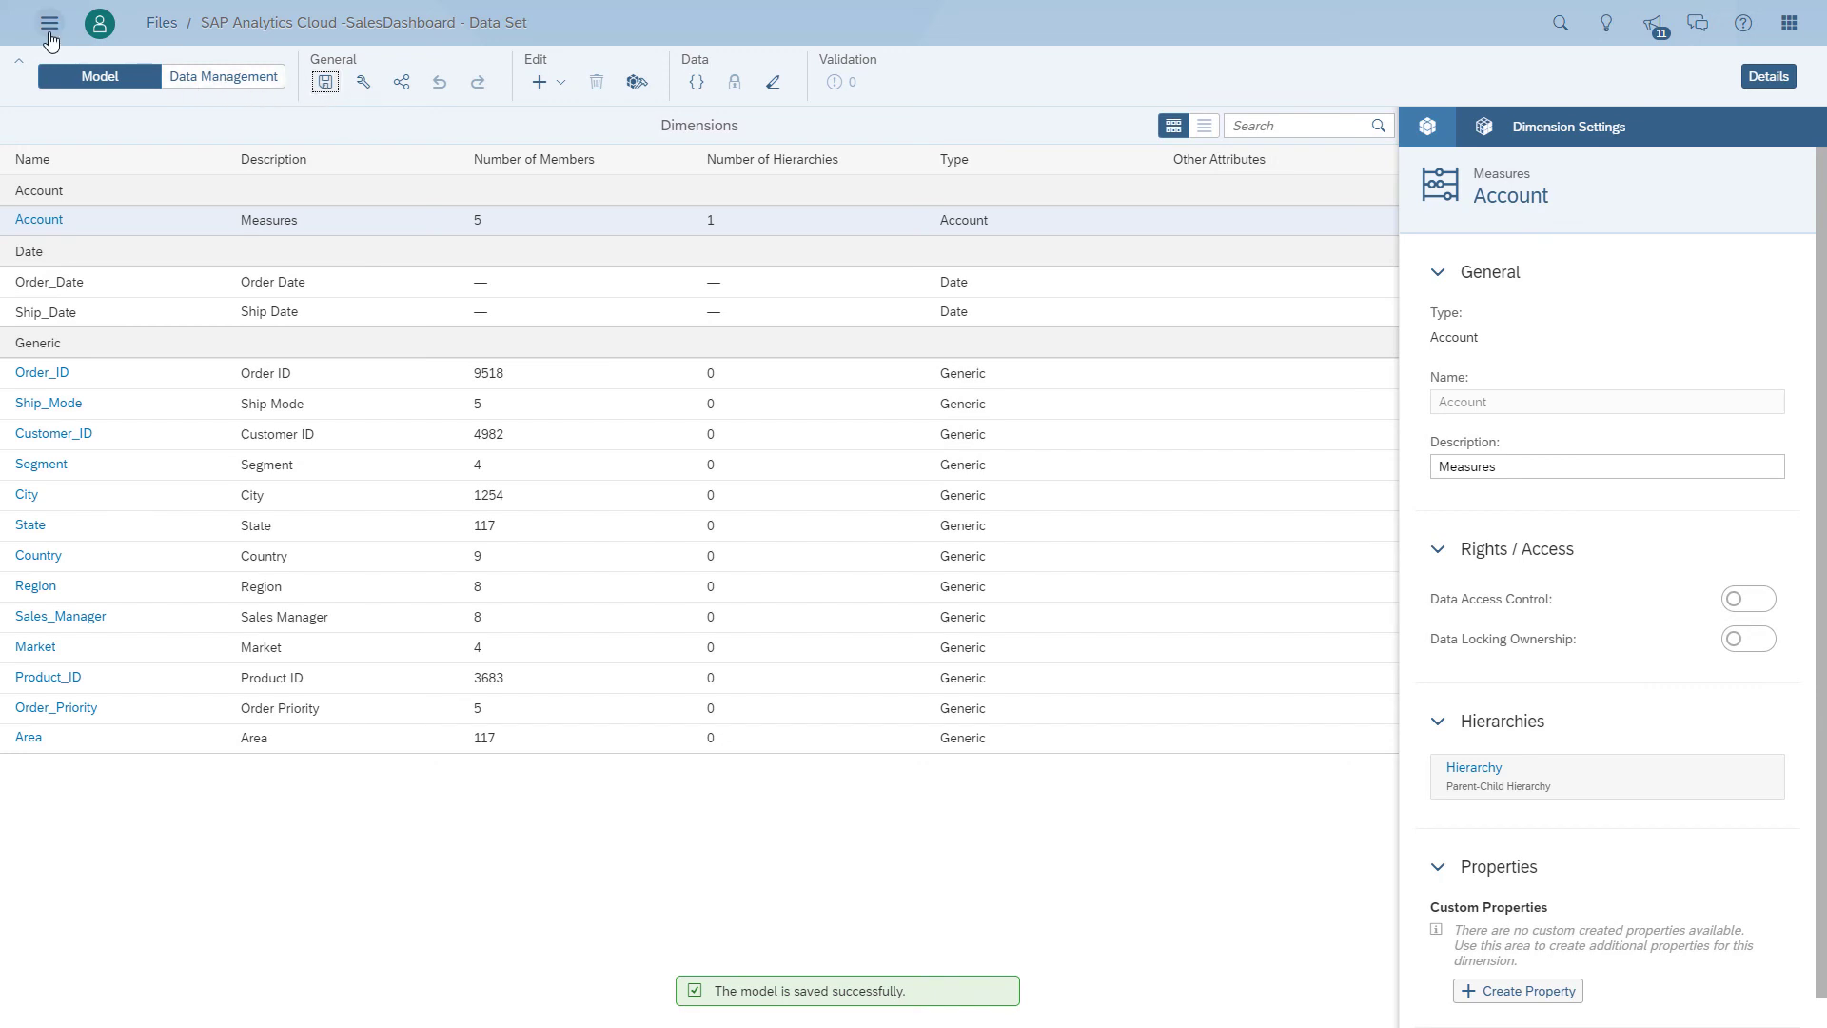
click(50, 23)
click(61, 68)
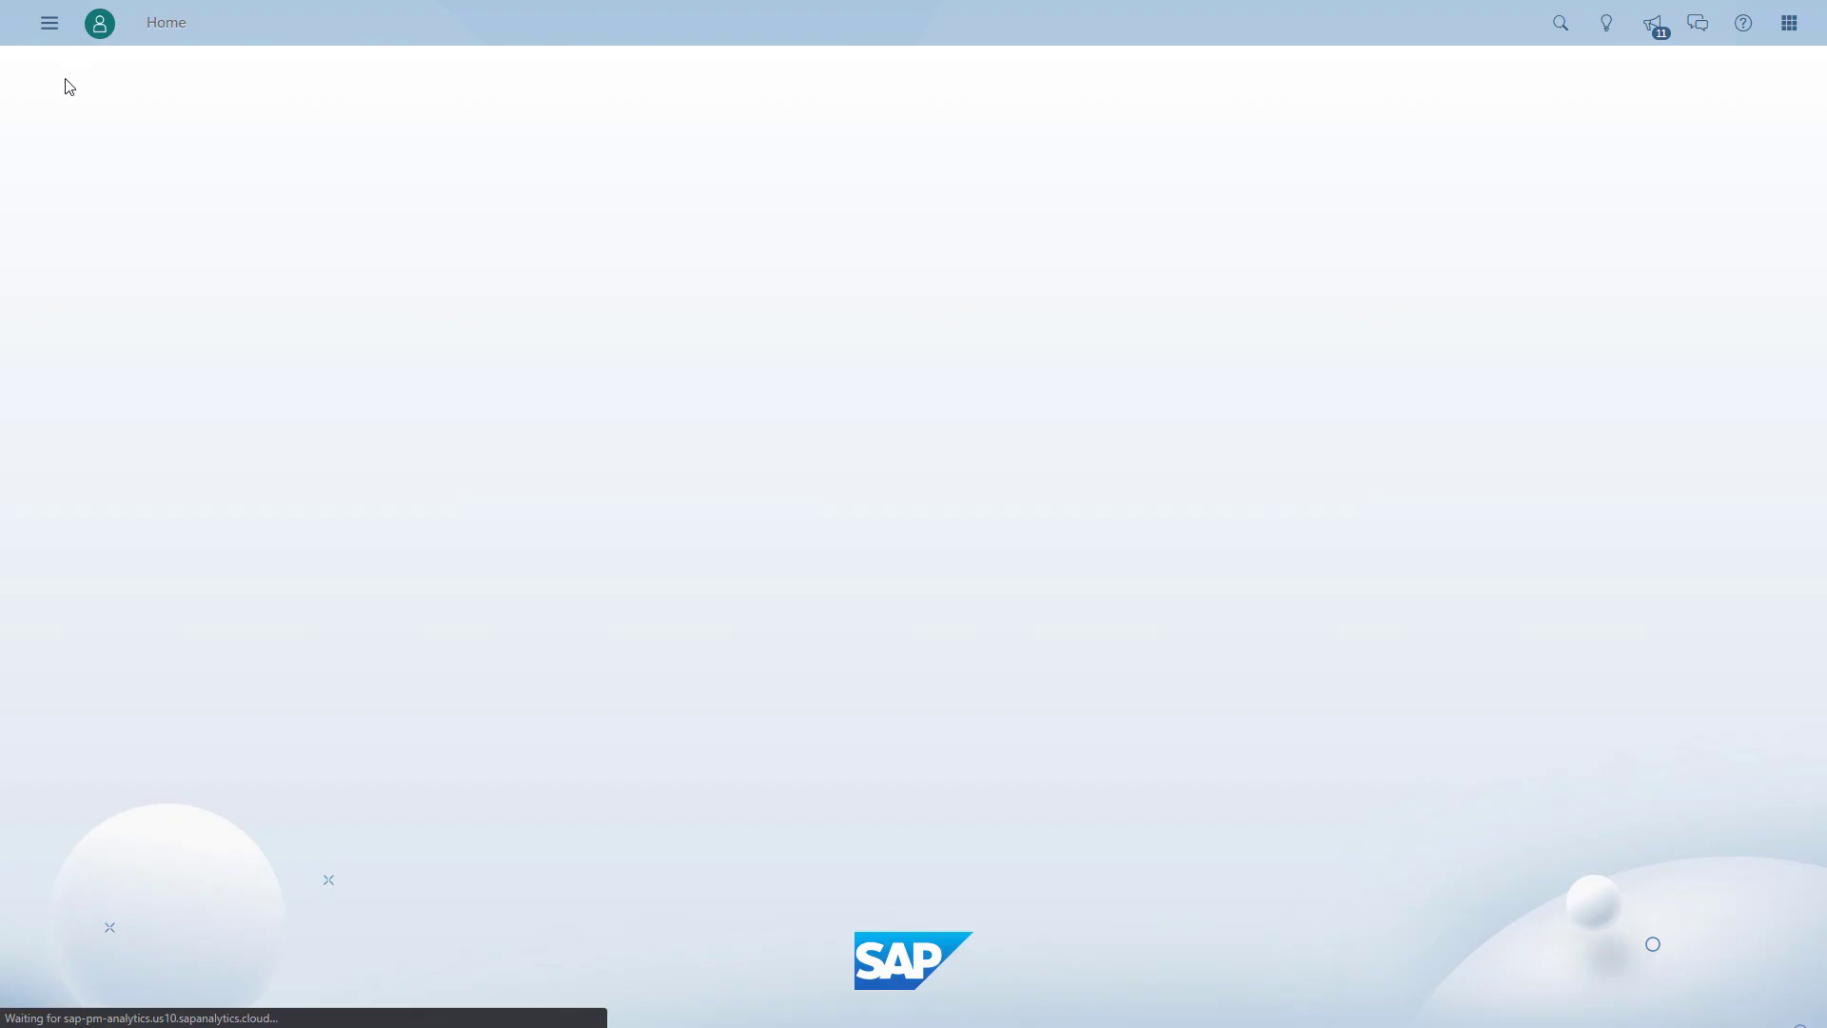